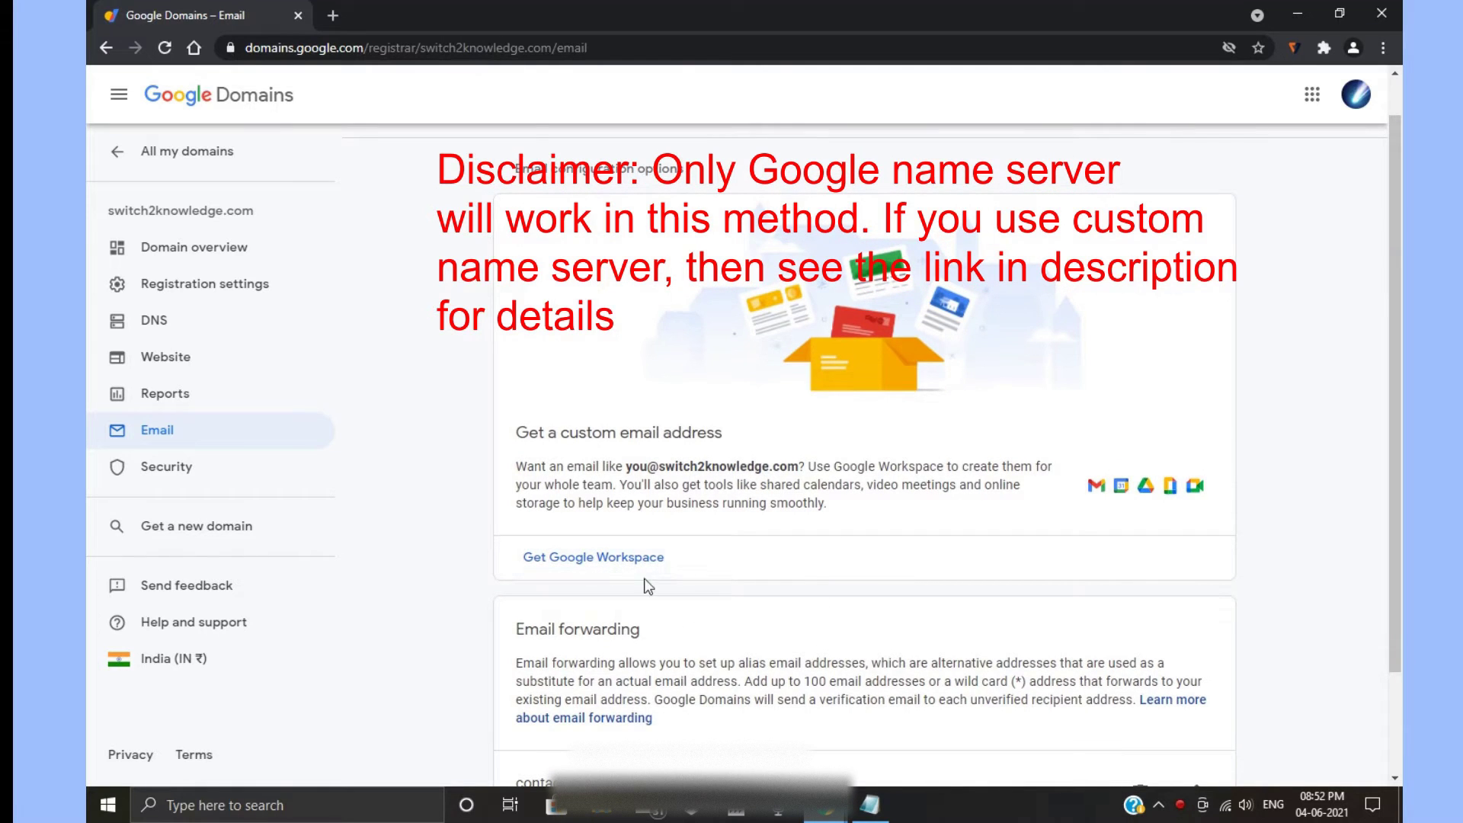
Scroll to Email forwarding, highlight its heading and the 100-alias limit, and open the add-alias form.
scroll(1400, 487, "down", 2)
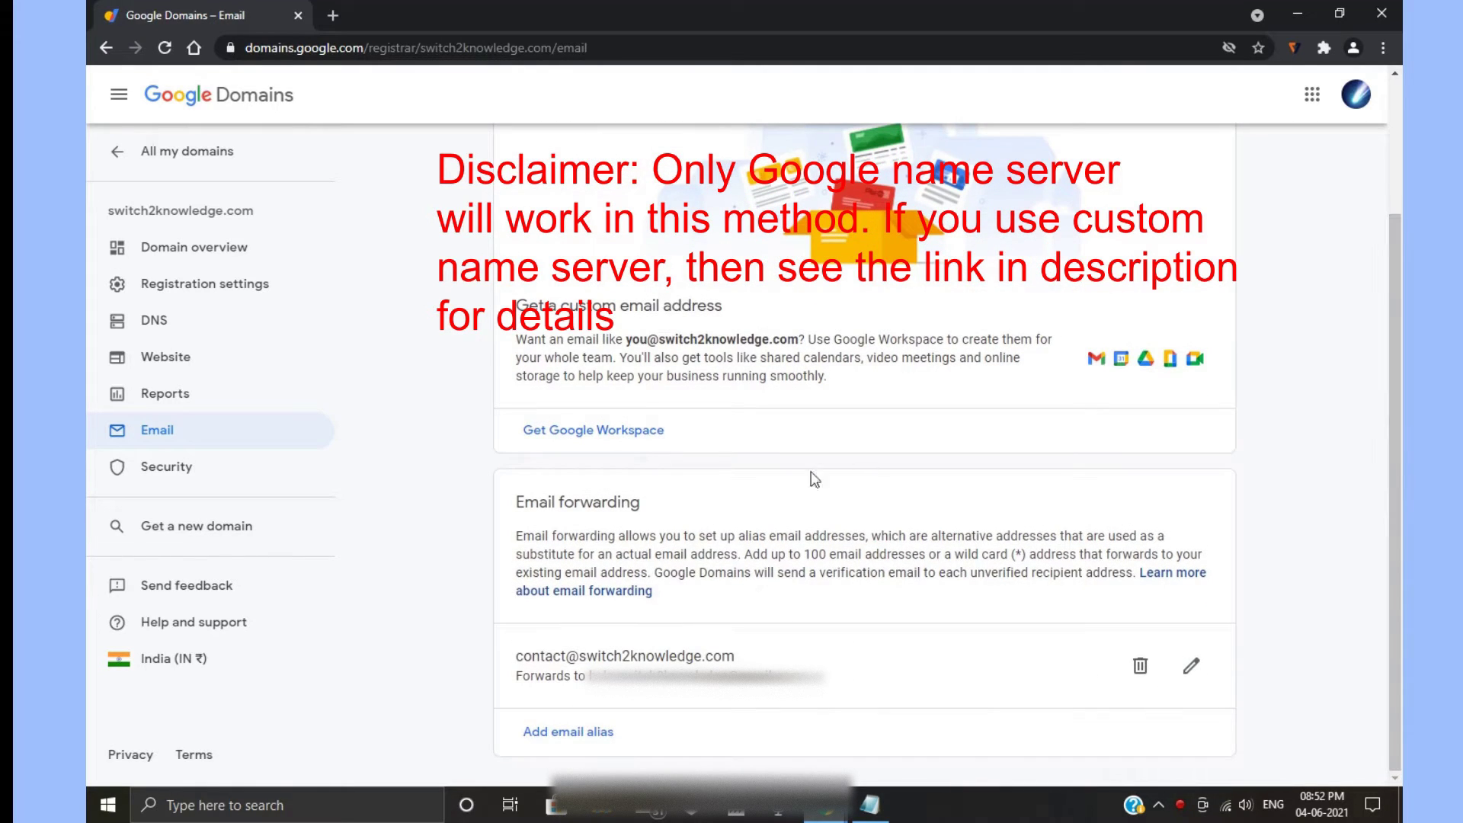
left_click_drag(516, 503, 639, 496)
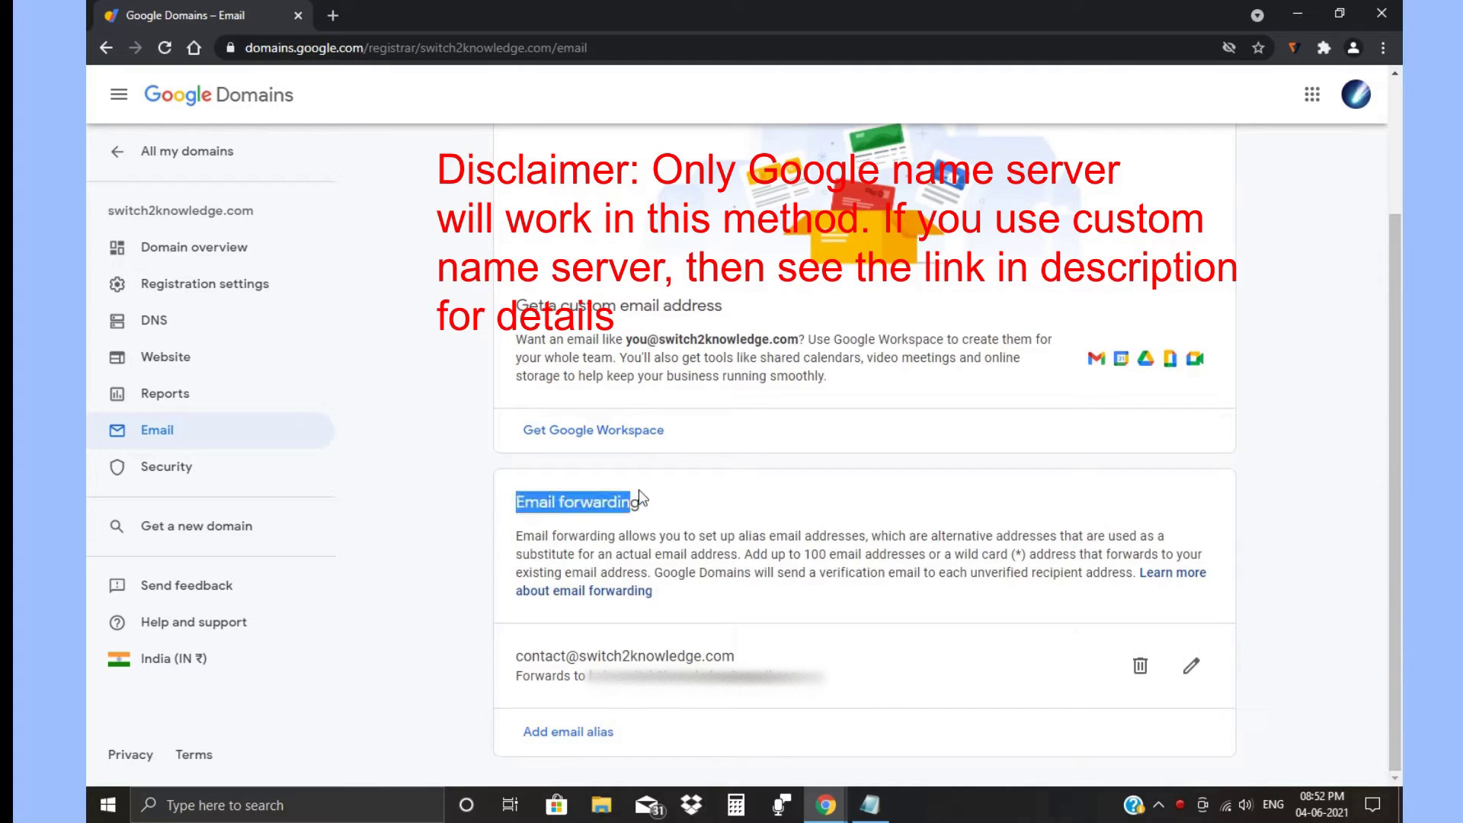
left_click(734, 498)
left_click_drag(745, 550, 927, 555)
left_click(974, 558)
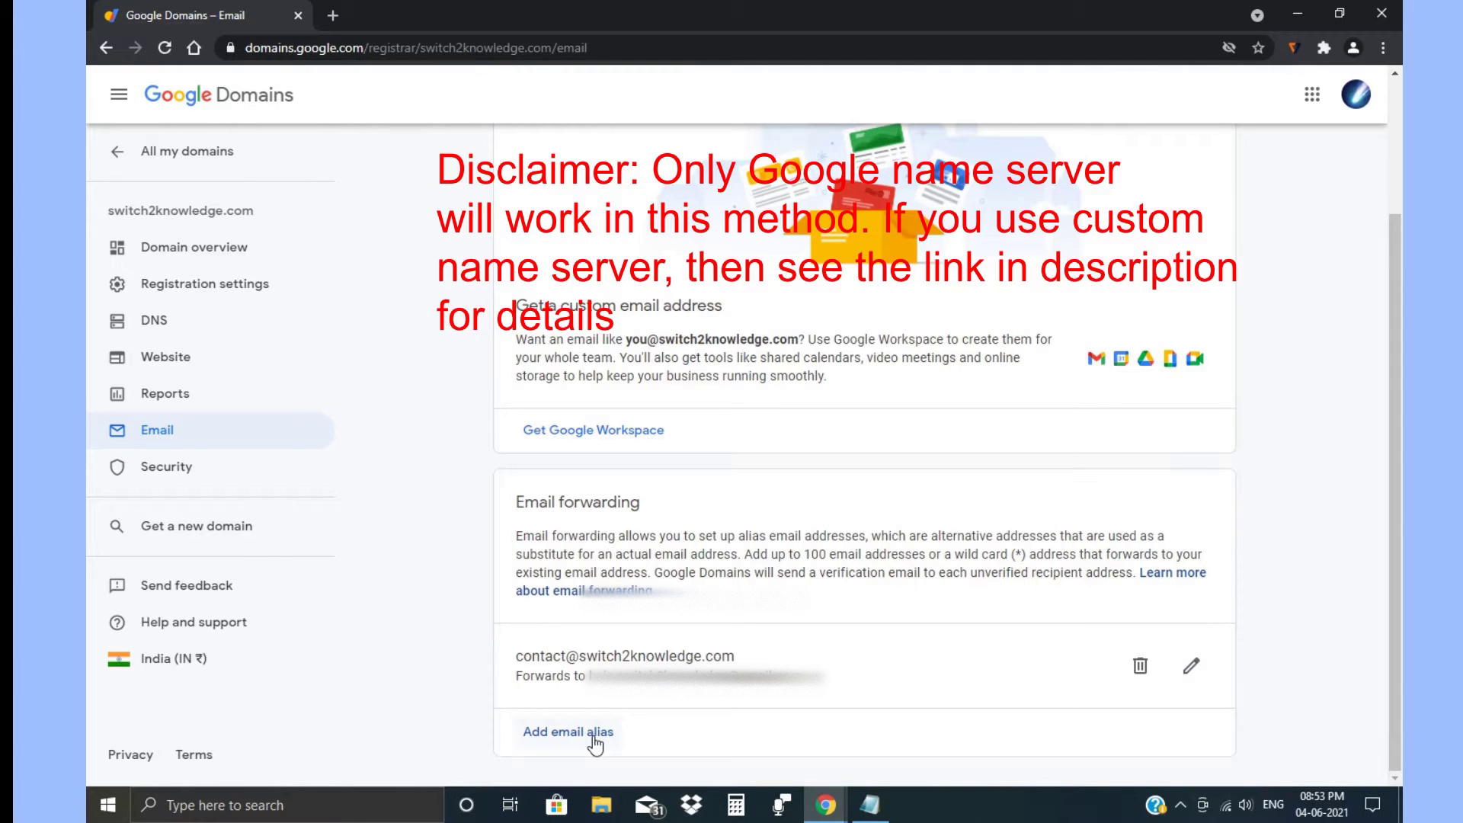
left_click(593, 733)
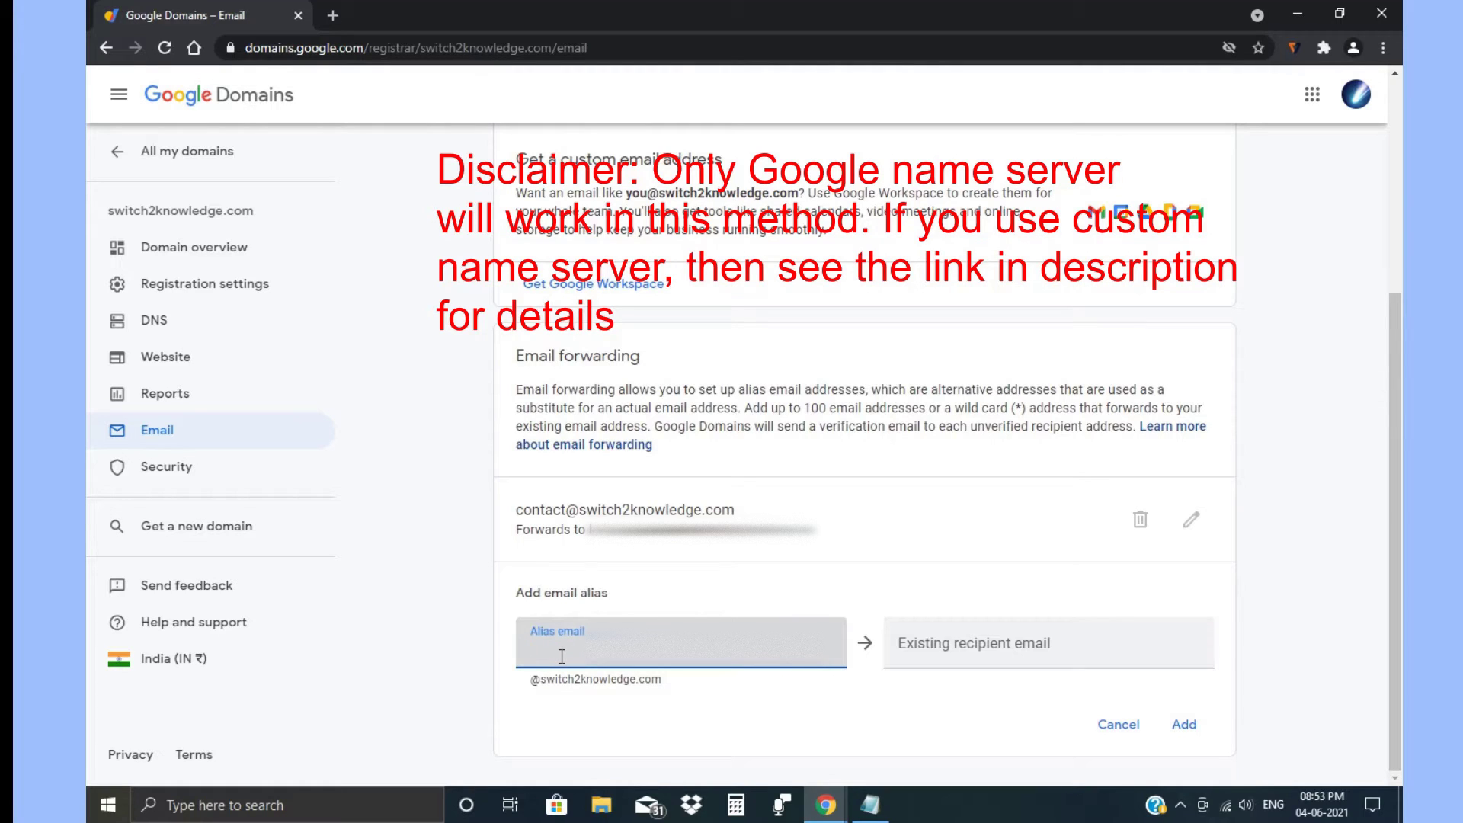
Add a goodboy alias that forwards to the personal Gmail address, using the contact alias as an example.
left_click_drag(516, 511, 743, 506)
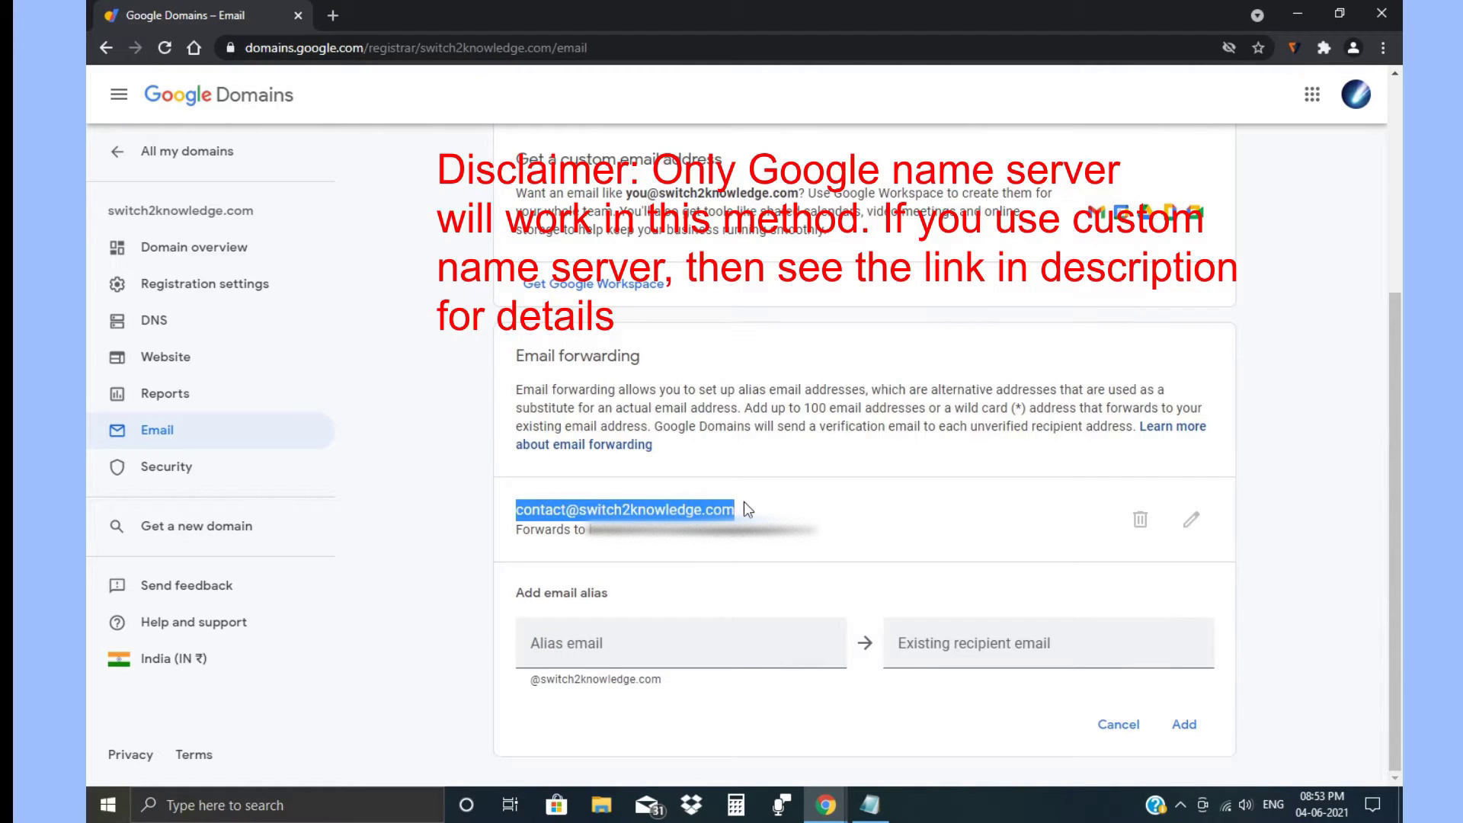
left_click(743, 508)
left_click(635, 652)
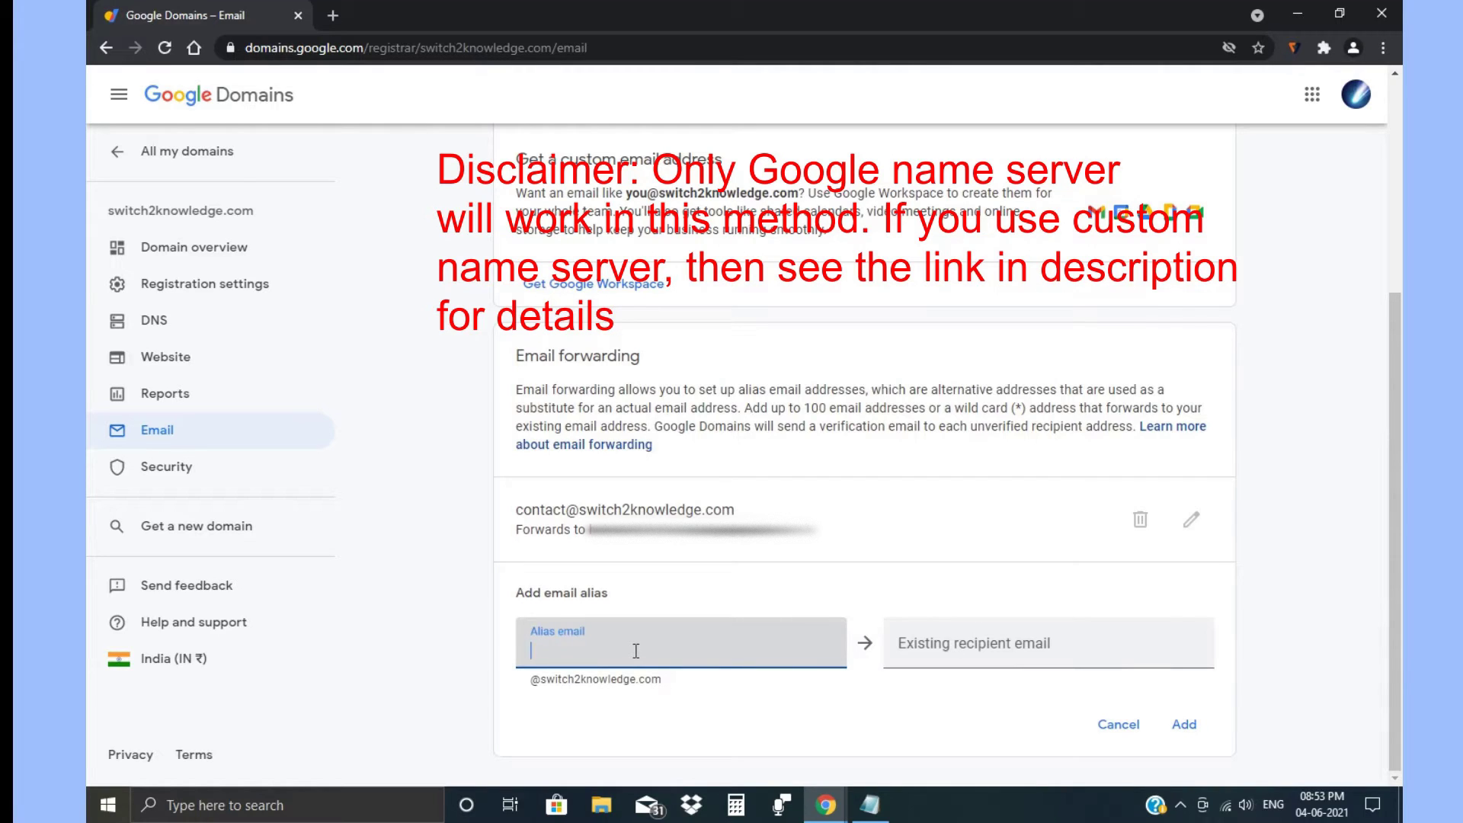
type("goodboy")
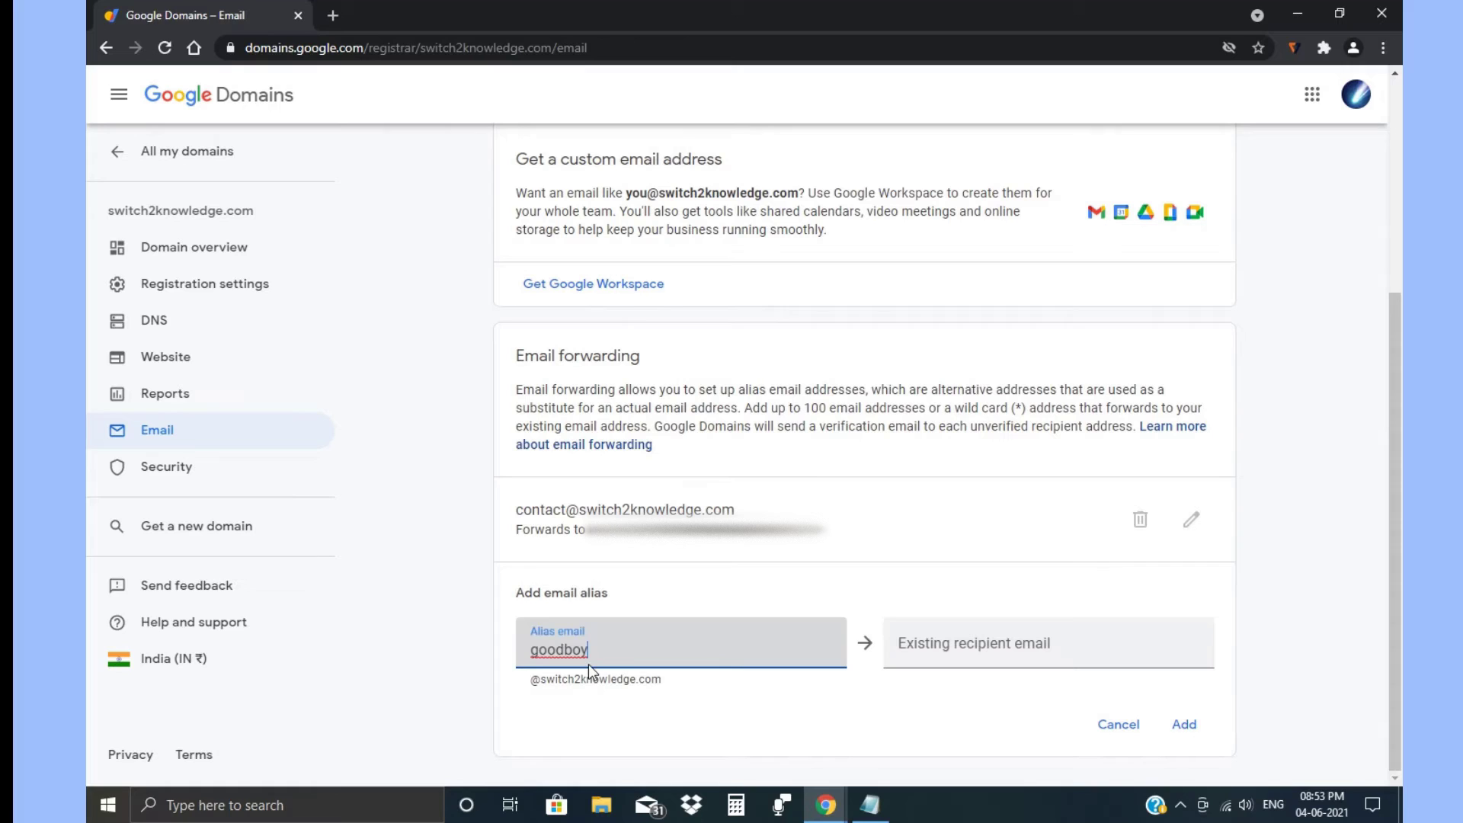
left_click(1004, 644)
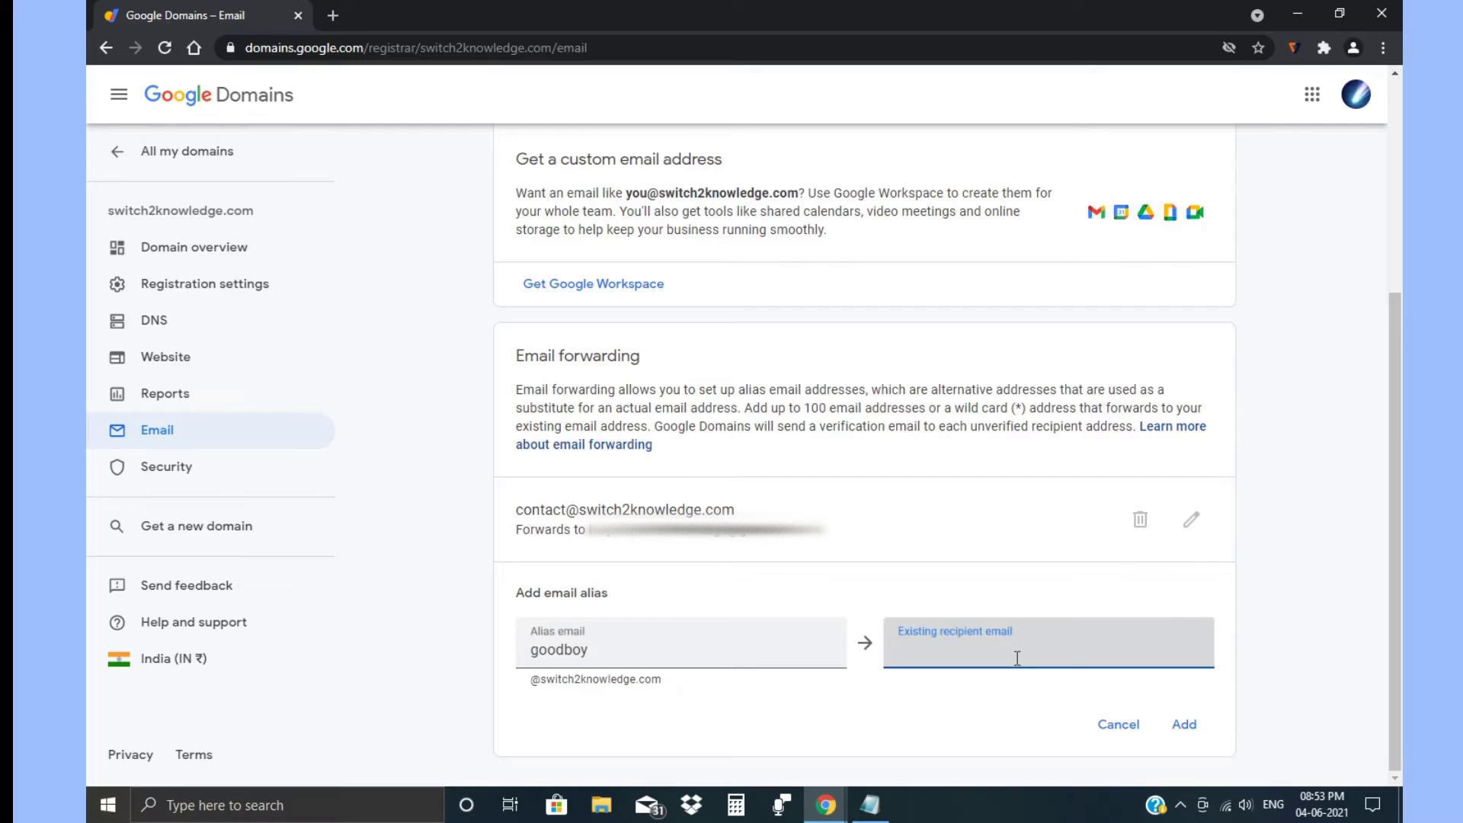
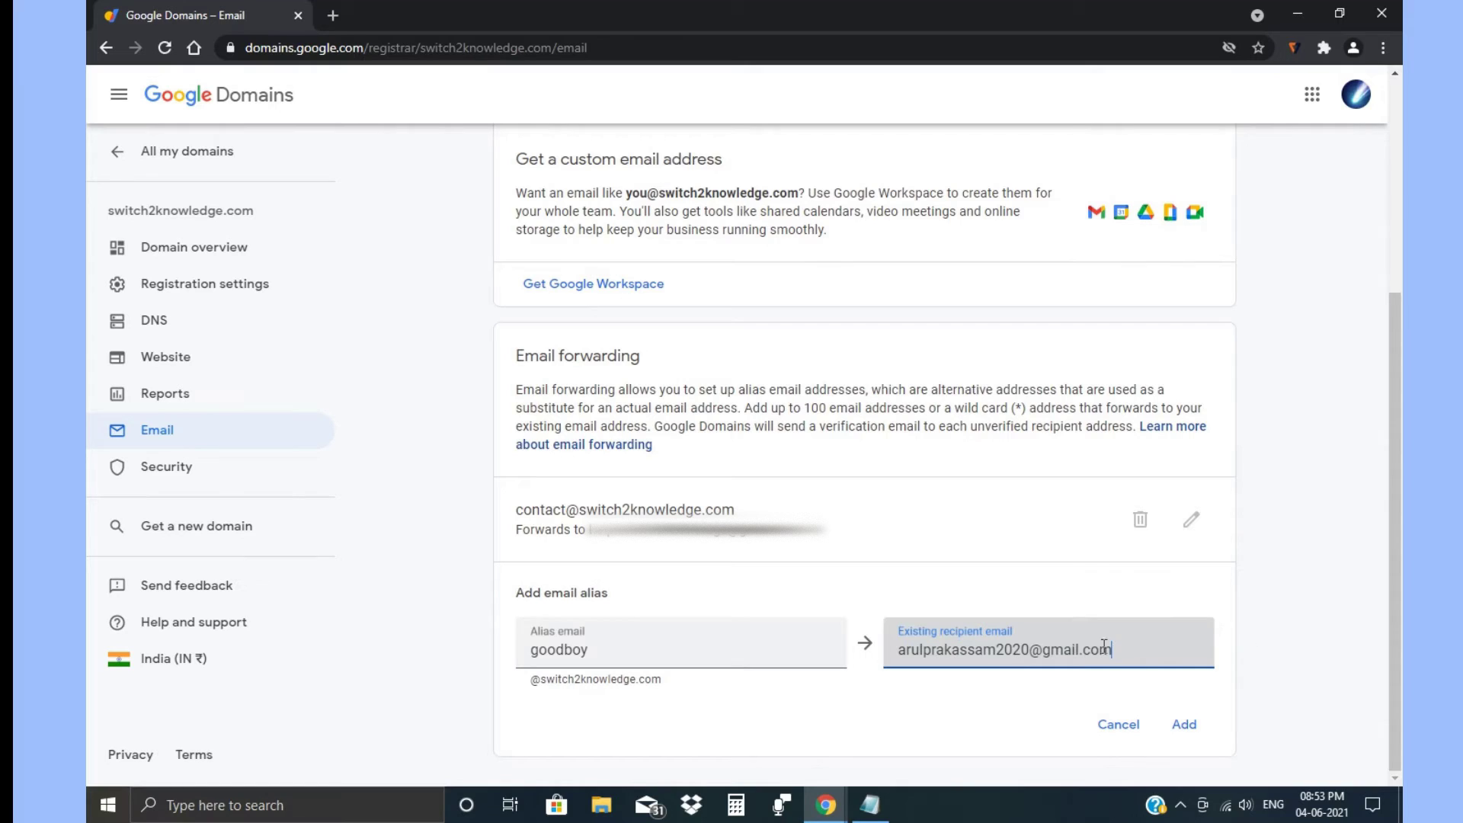
left_click(1193, 726)
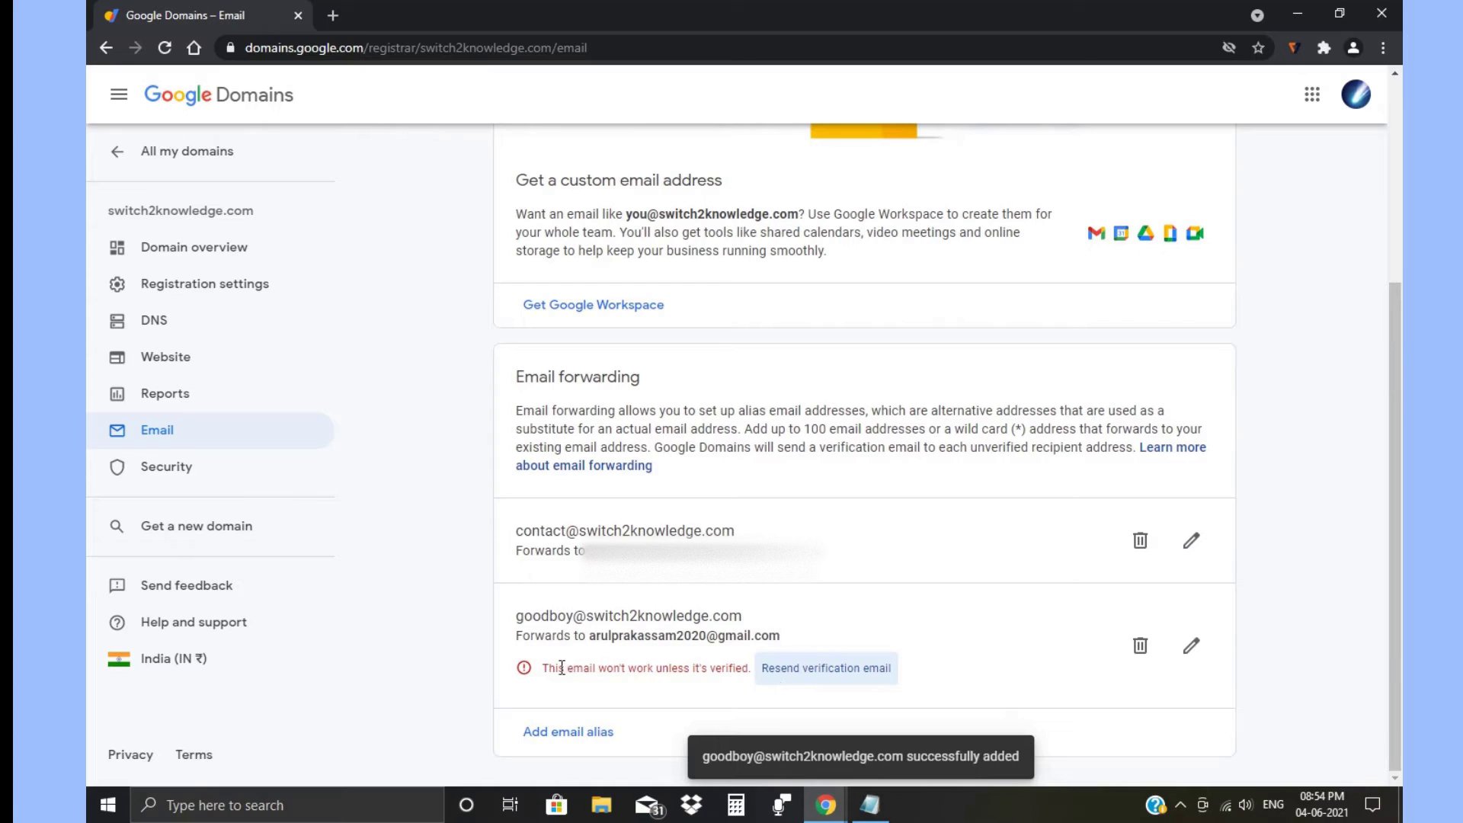
Point out the alias's not-verified warning and switch to the Gmail inbox.
left_click_drag(550, 667, 746, 683)
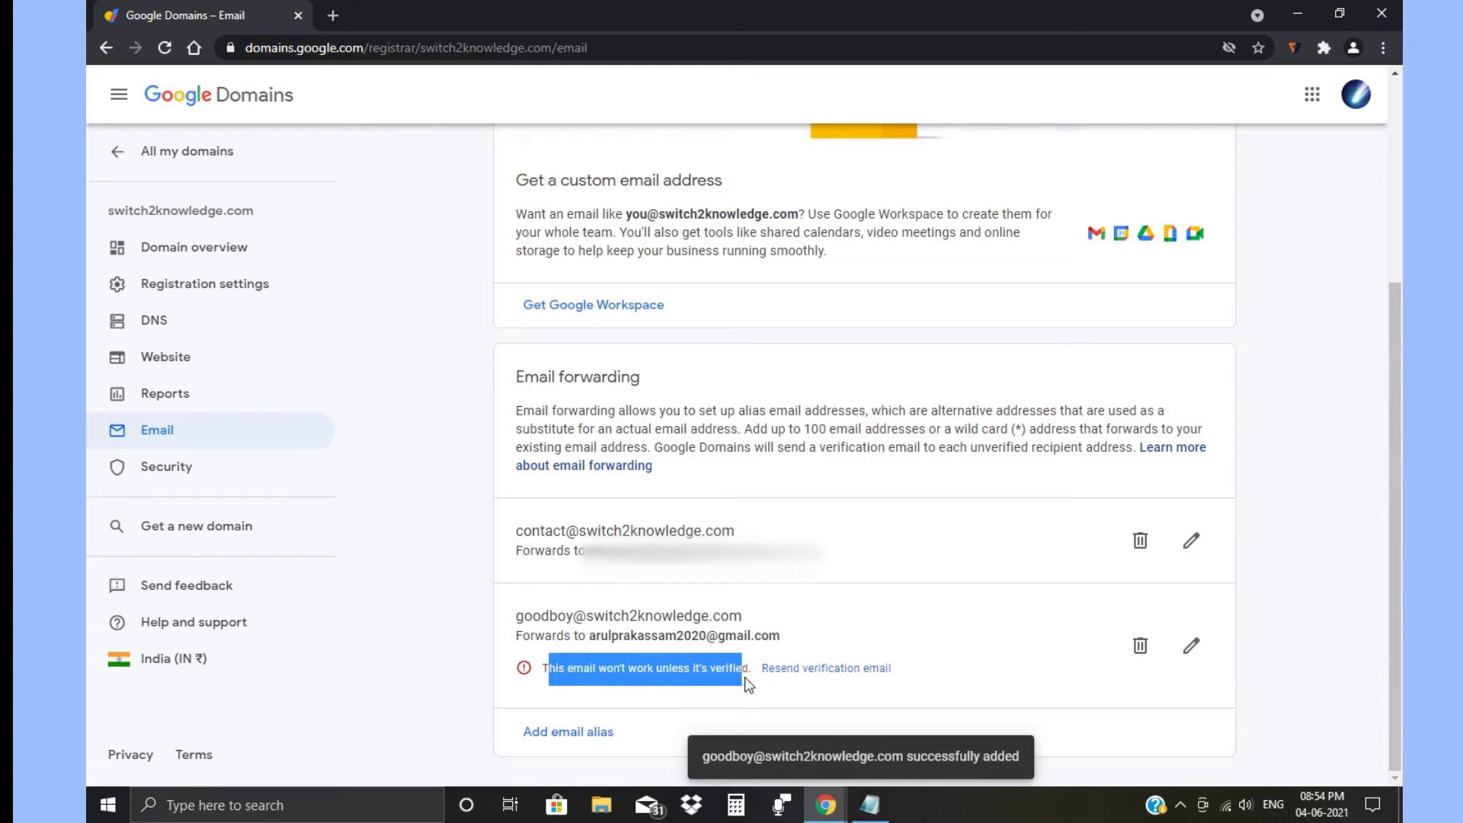
left_click(796, 602)
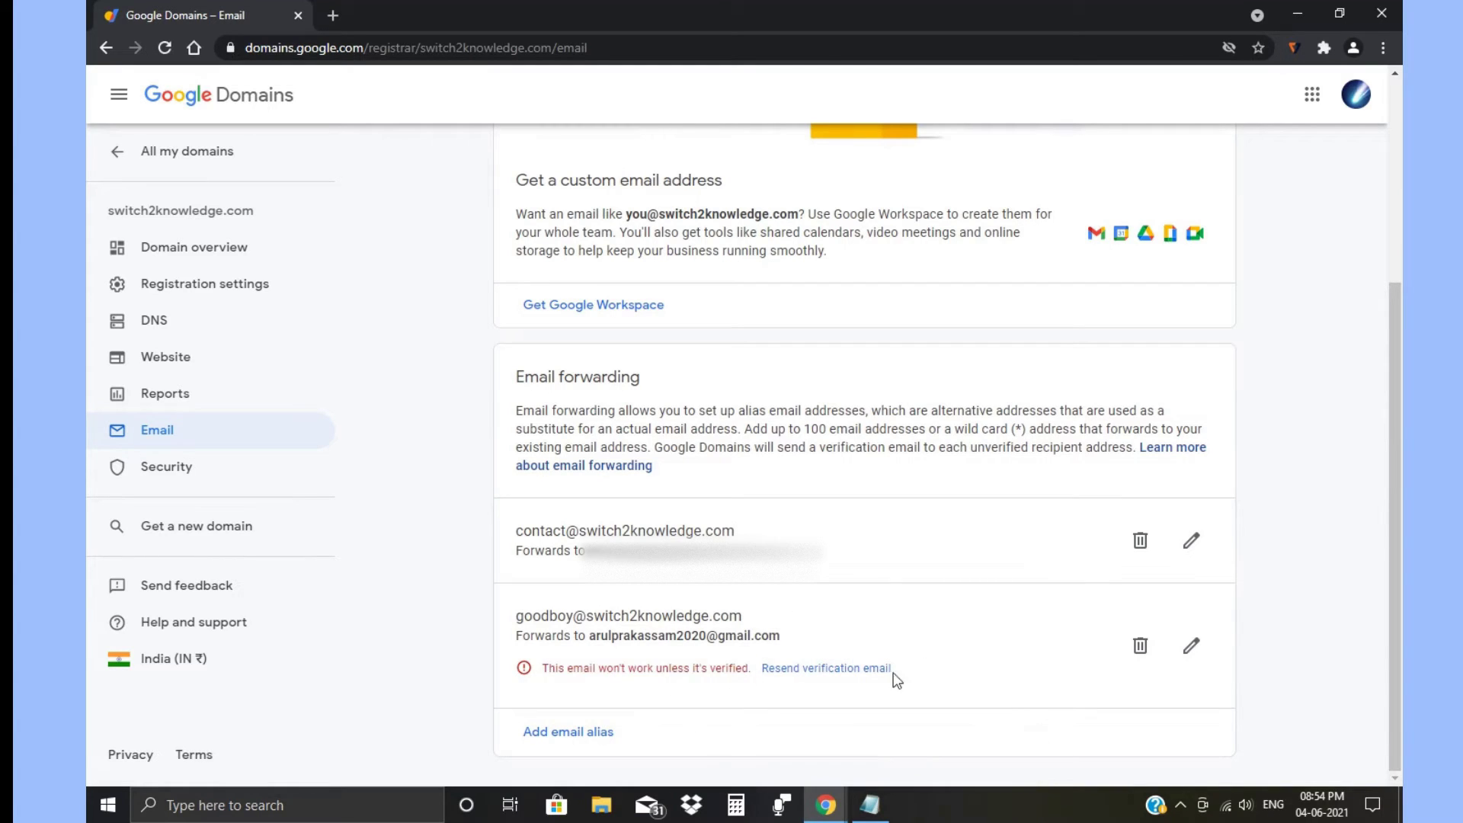
mouse_move(825, 805)
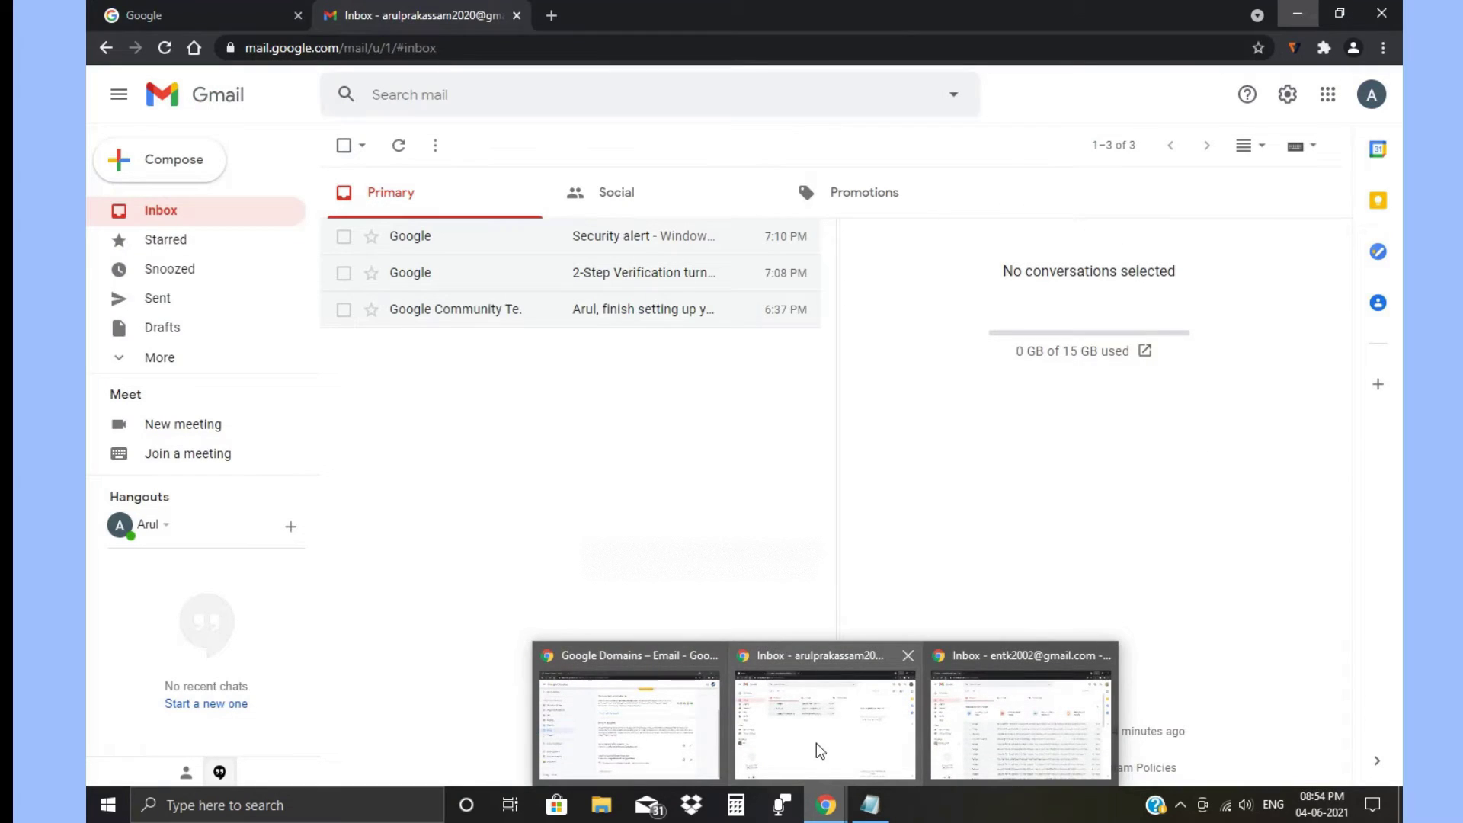
left_click(816, 743)
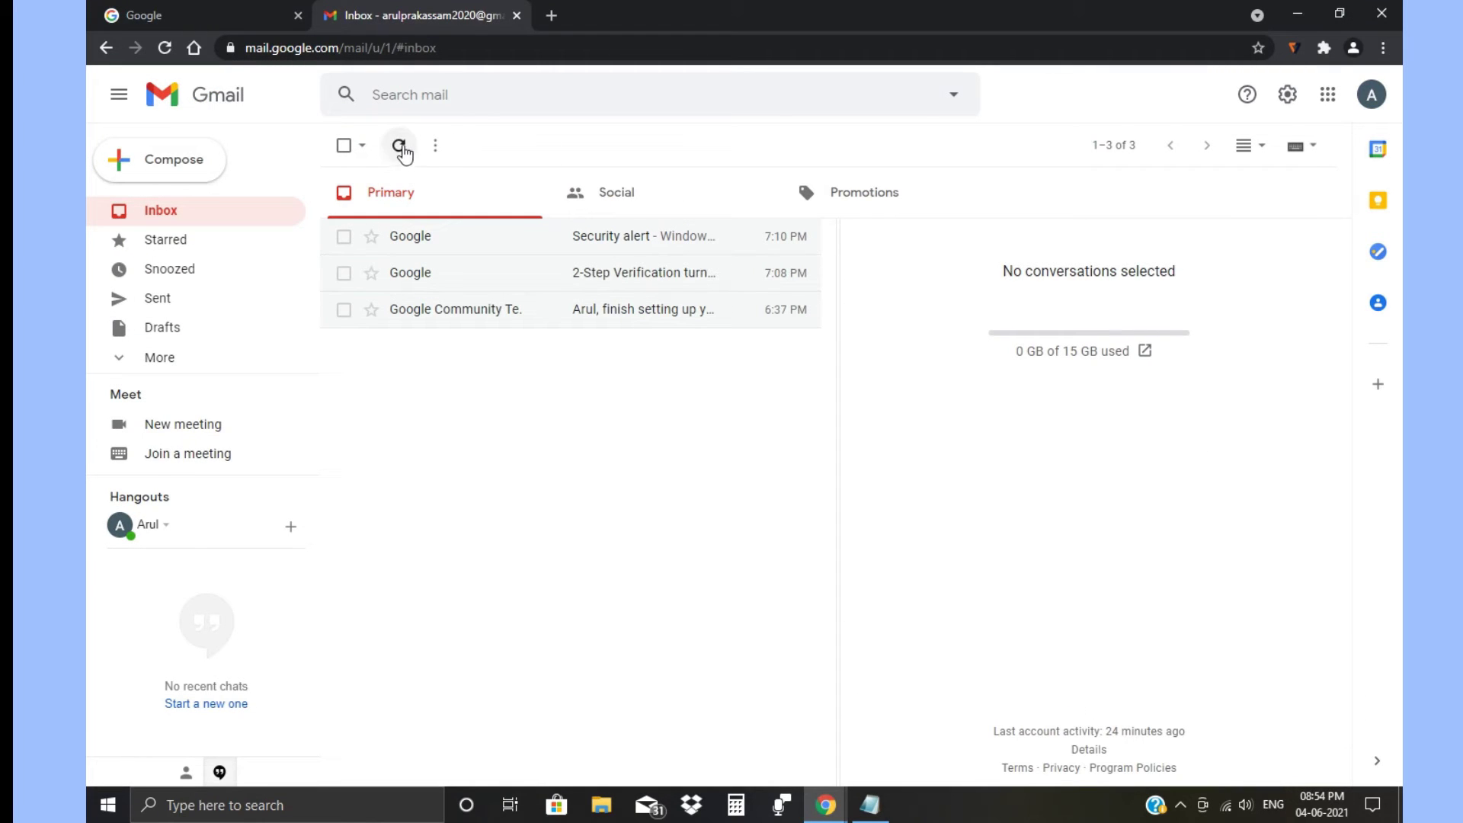
Refresh Gmail, open the Google Domains verification email and verify the forwarding address.
left_click(399, 145)
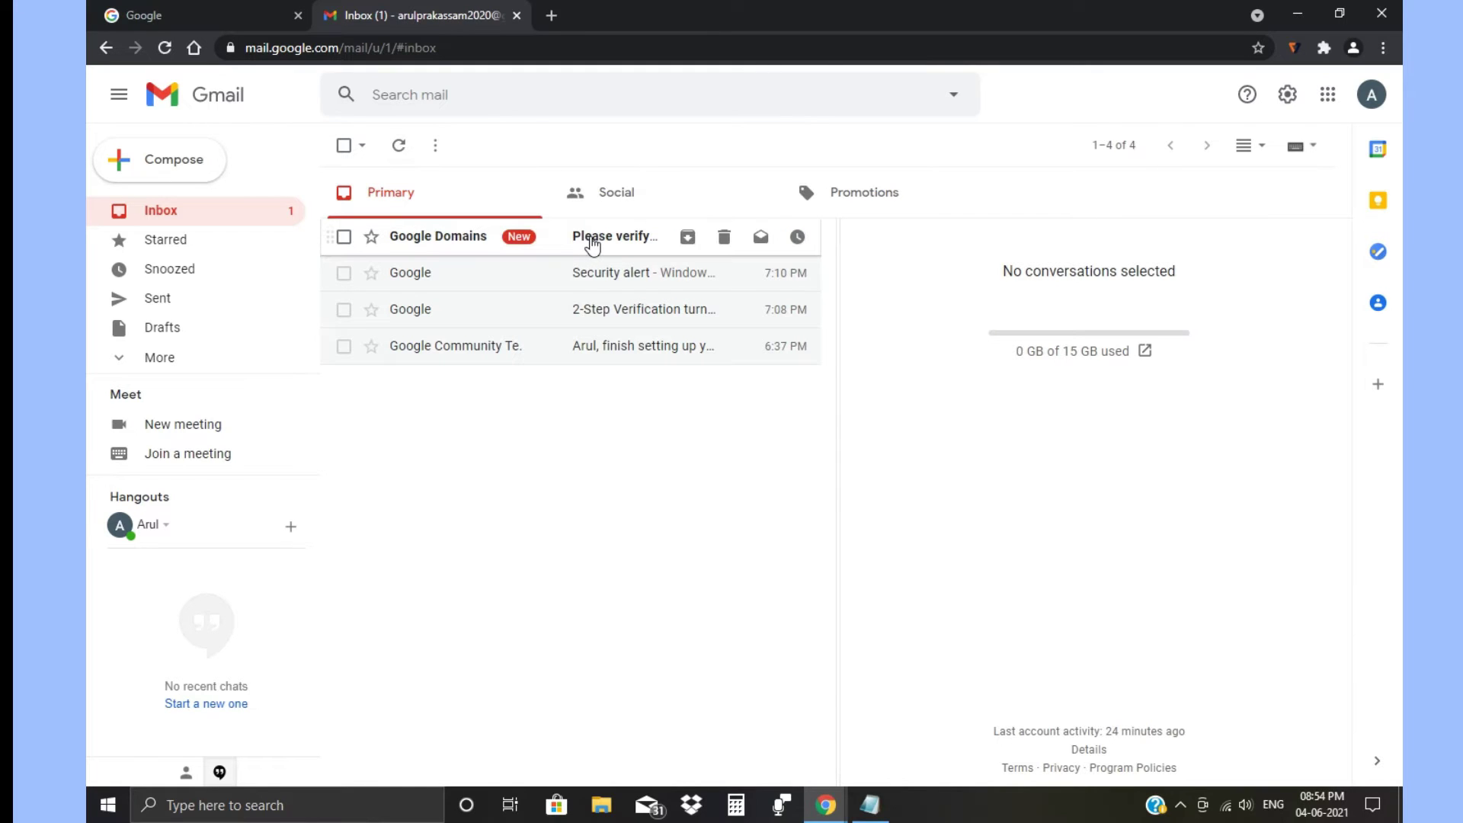
left_click(593, 244)
left_click_drag(1345, 415, 1346, 565)
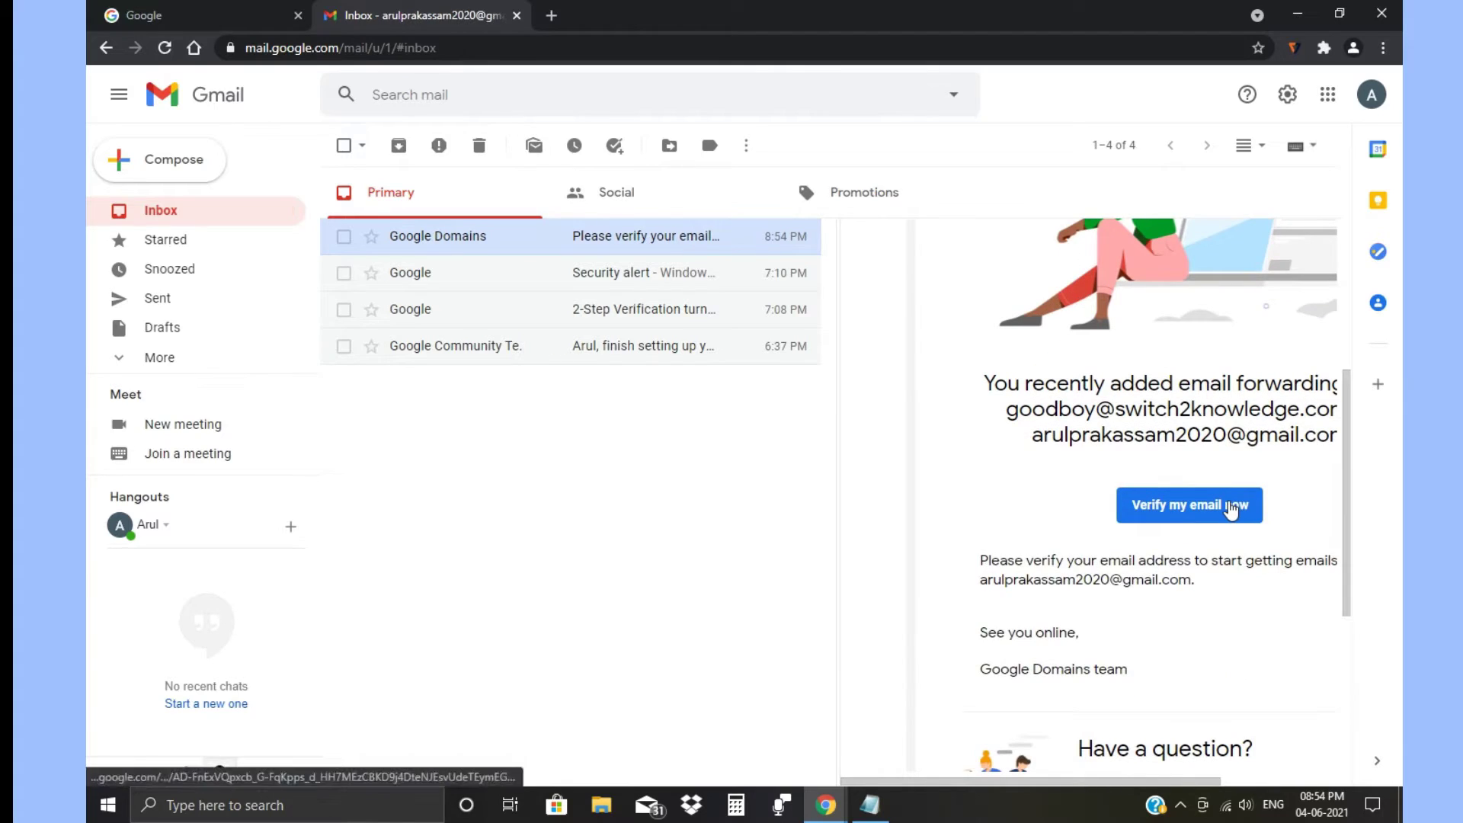
left_click(1229, 507)
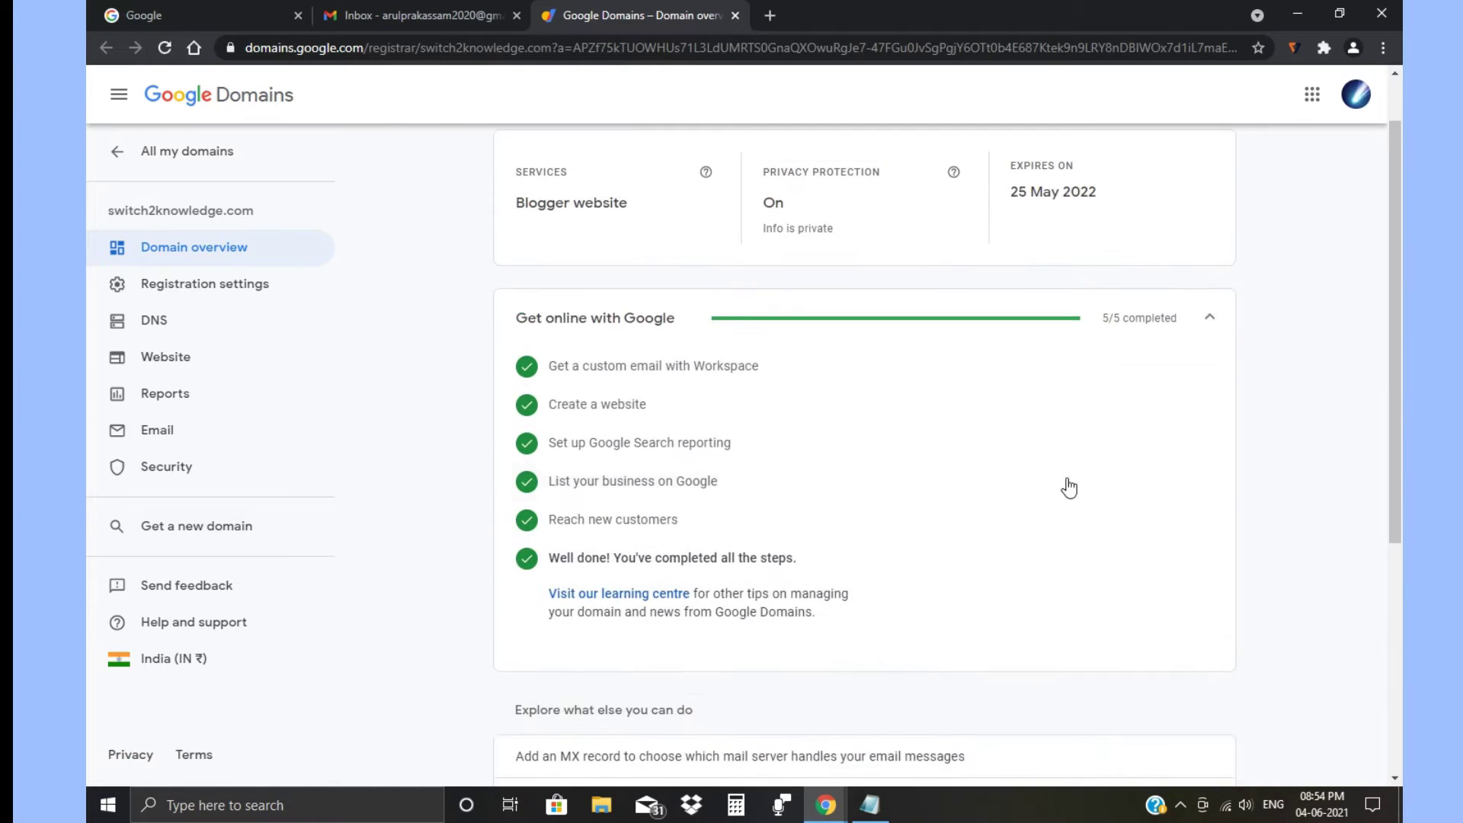
left_click(202, 444)
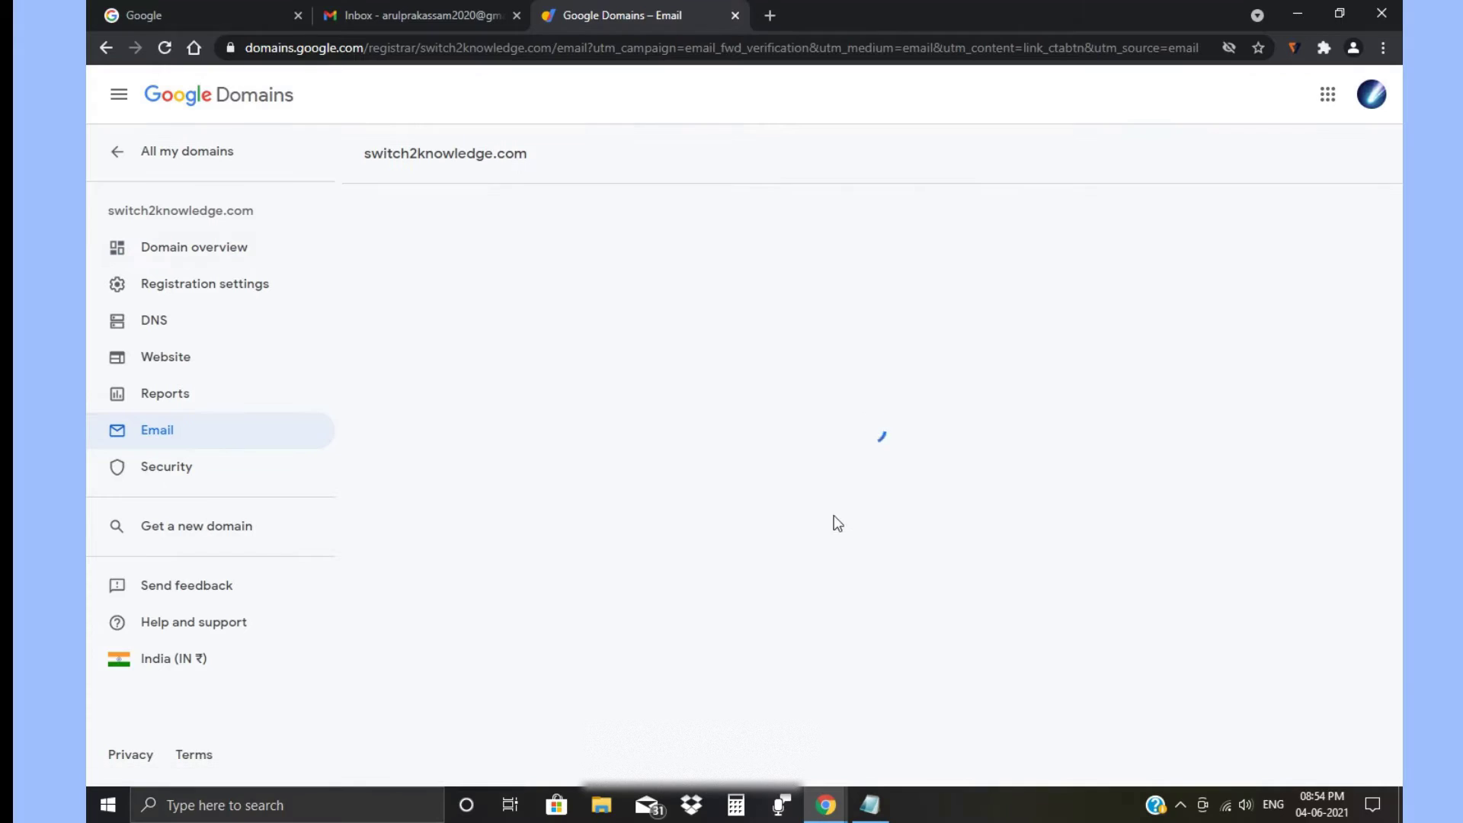
Copy the now-verified goodboy alias address and paste it into a Notepad note.
scroll(1329, 401, "down", 3)
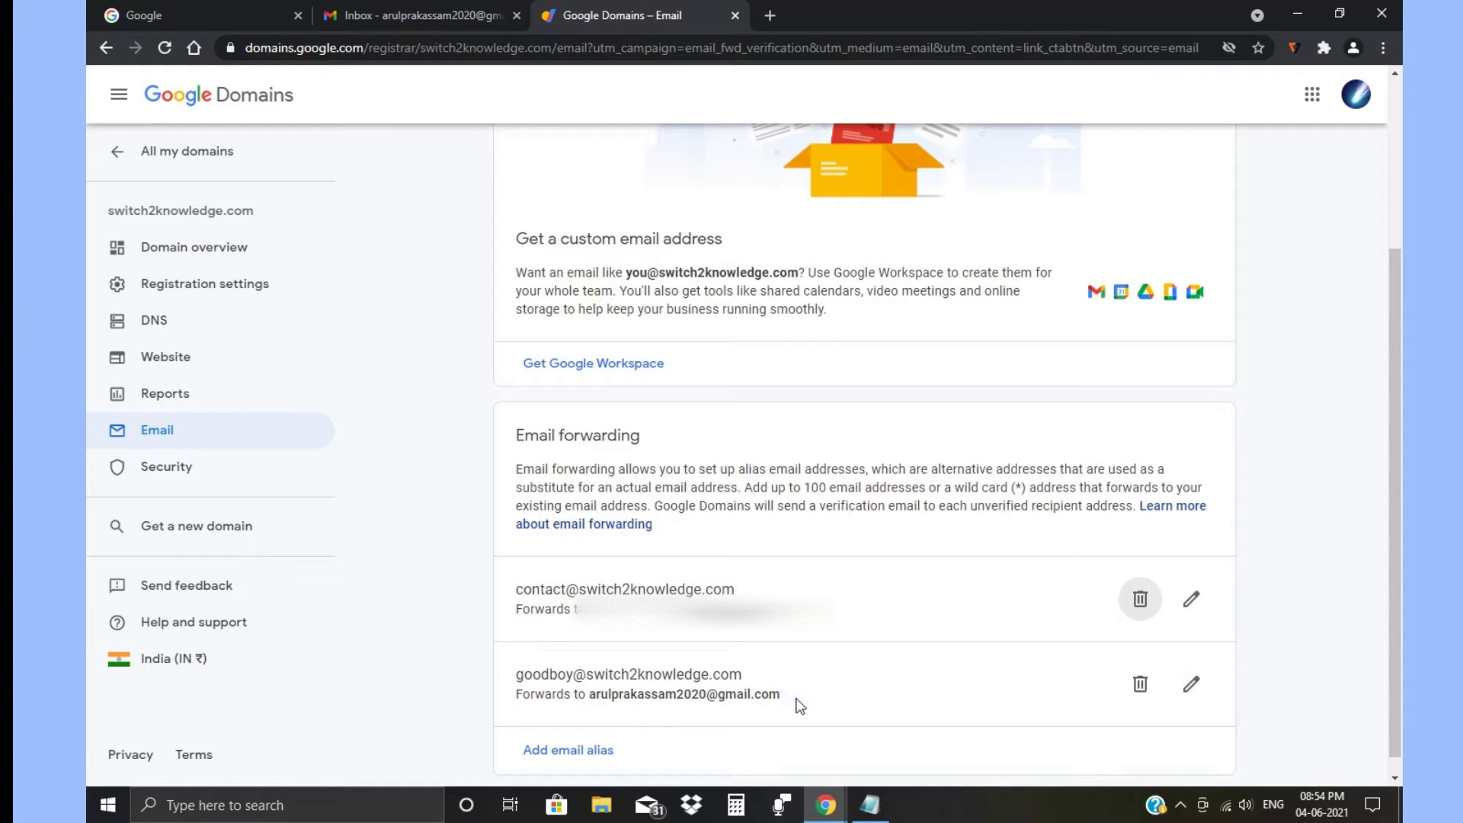
mouse_move(547, 674)
left_mouse_down()
mouse_move(781, 697)
mouse_move(518, 675)
left_mouse_up()
key("ctrl+c")
left_click(742, 656)
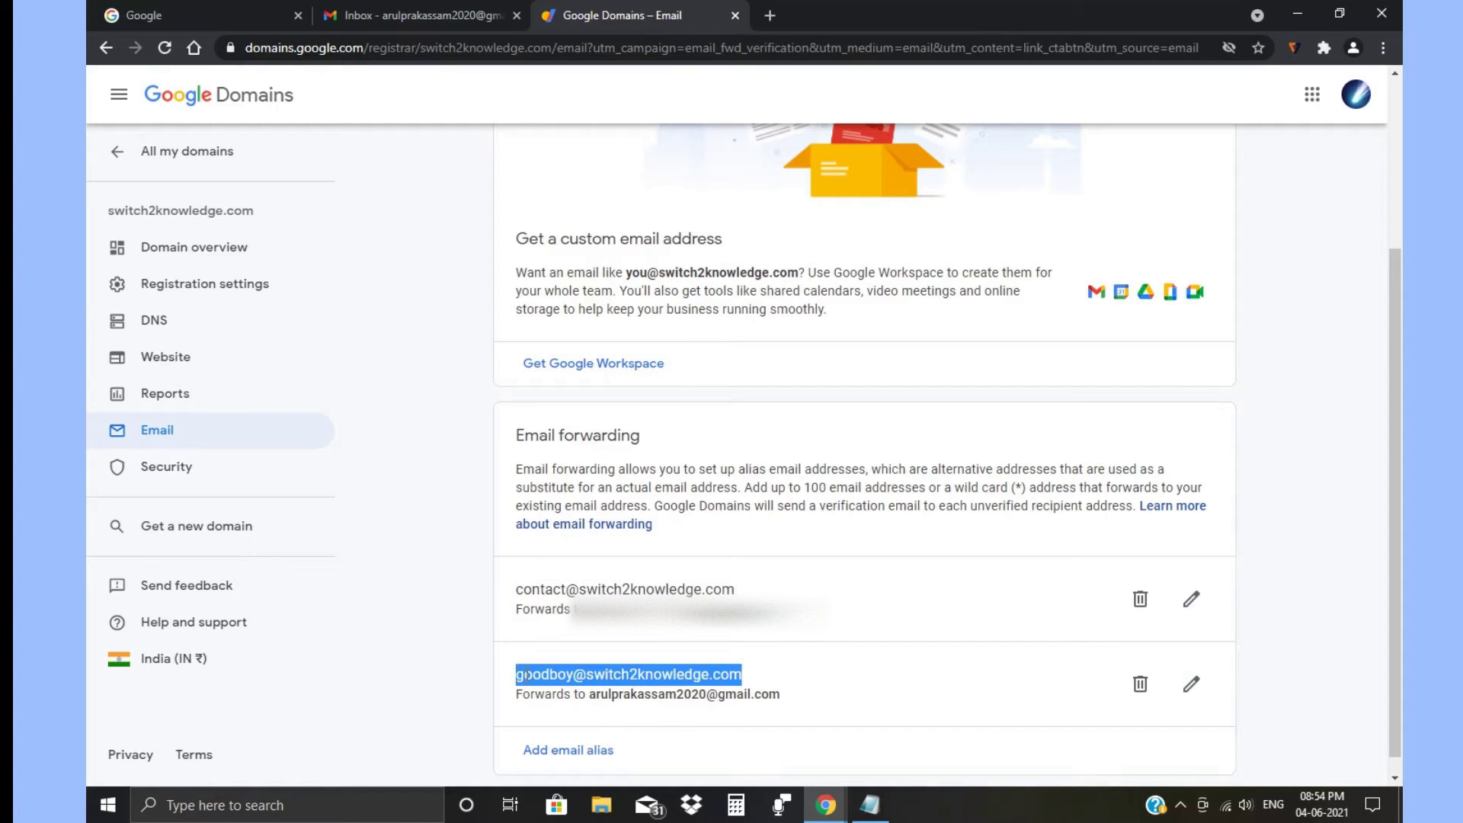
left_click(869, 804)
key("ctrl+v")
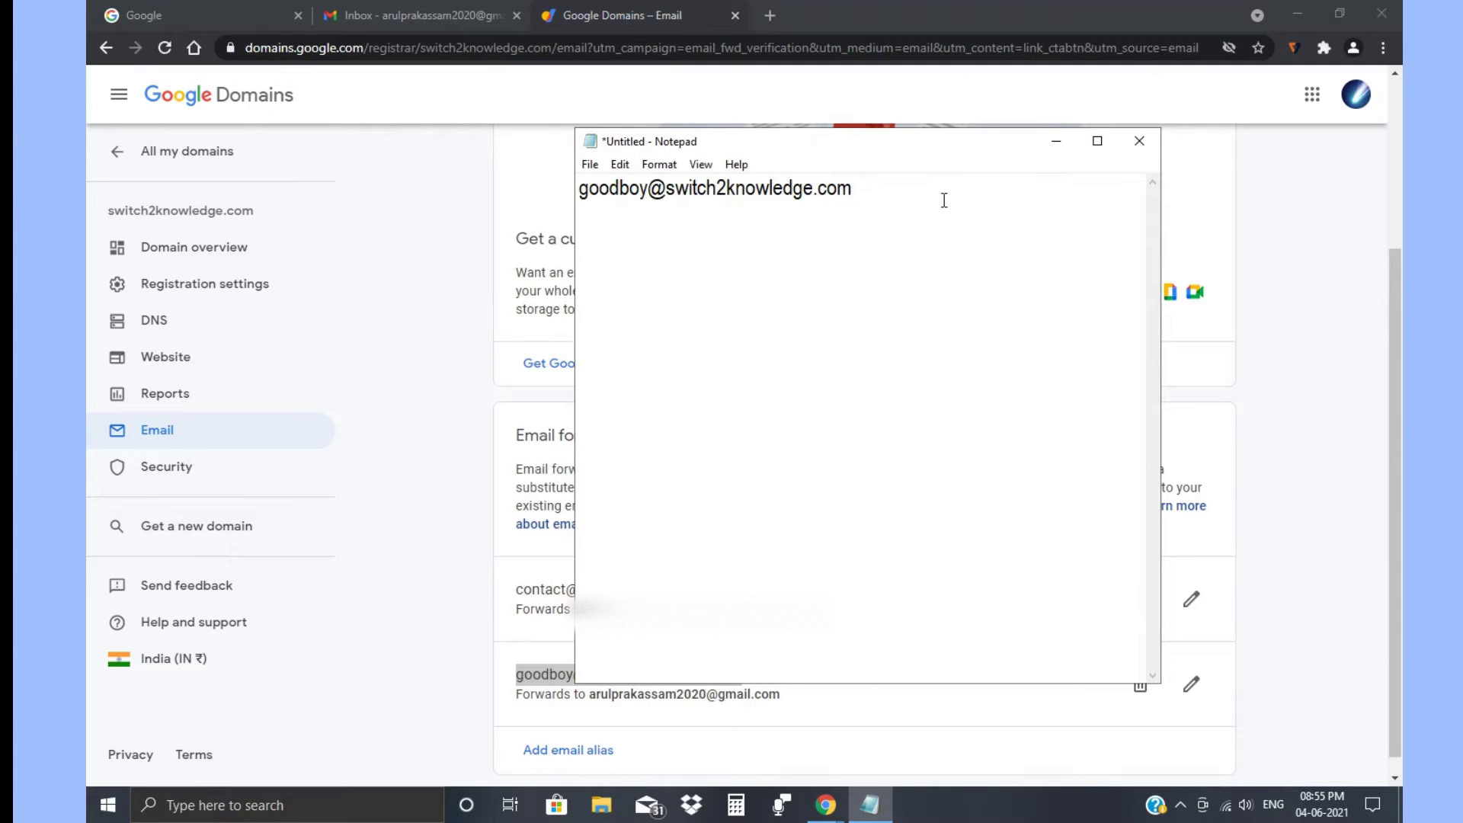
Label the pasted alias in Notepad with ' - custom email'.
type("- custom email")
left_click_drag(857, 189, 583, 187)
left_click(615, 196)
left_click_drag(852, 188, 581, 190)
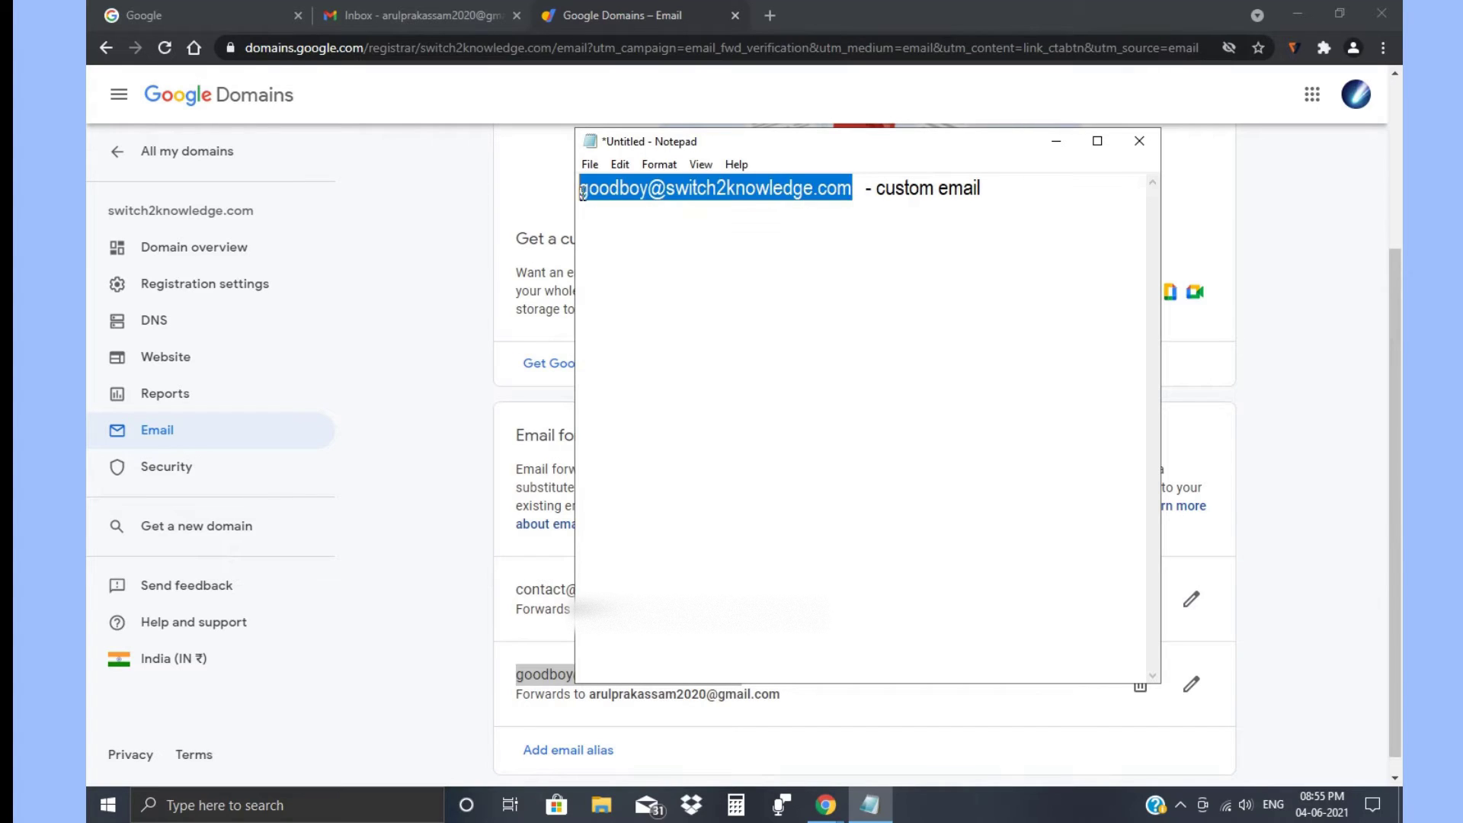
left_click(649, 222)
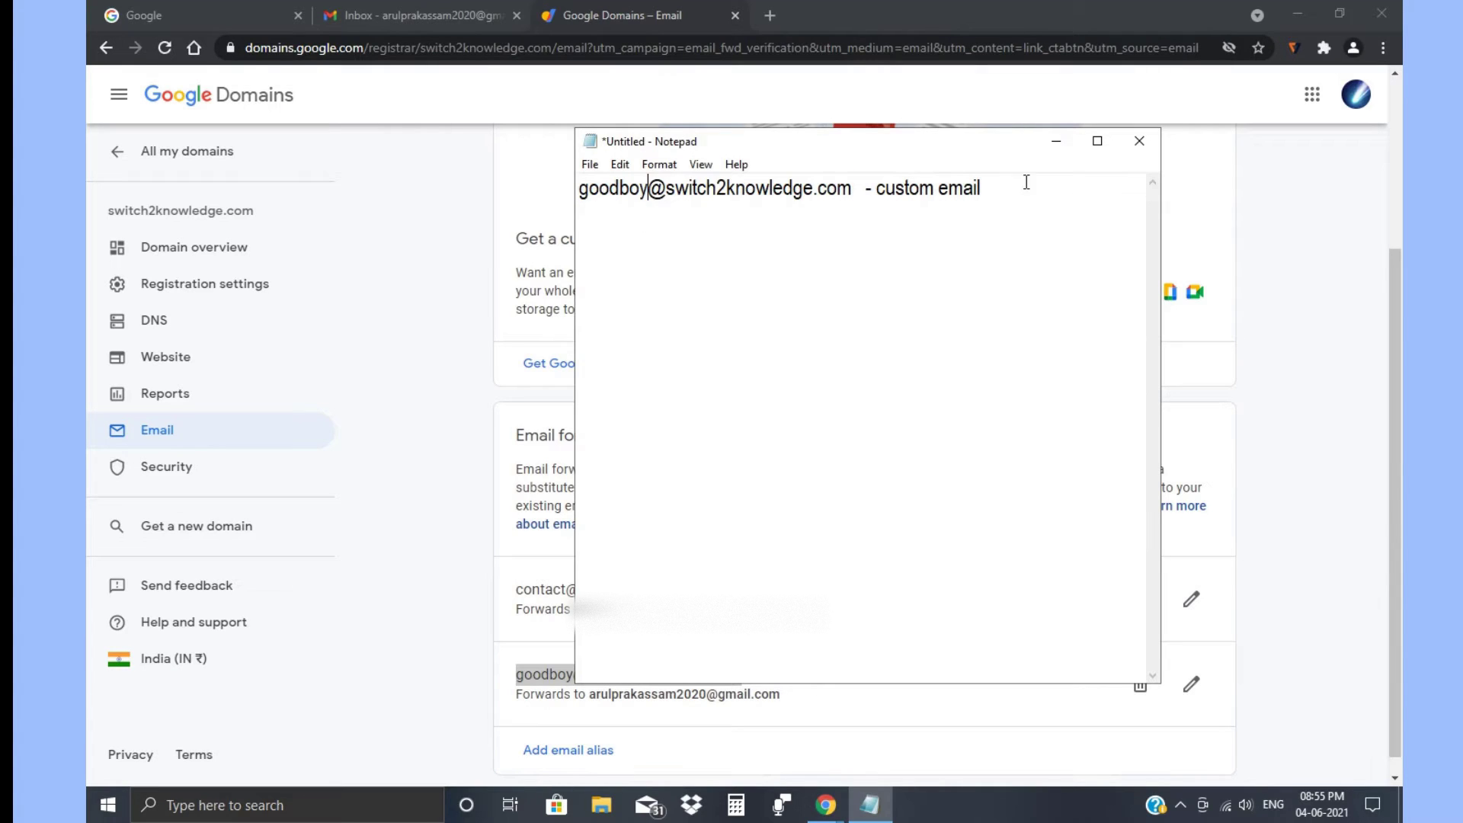
Copy the alias's forwarding Gmail address from Google Domains and paste it on line 2 of the note.
left_click(1053, 142)
left_click(855, 690)
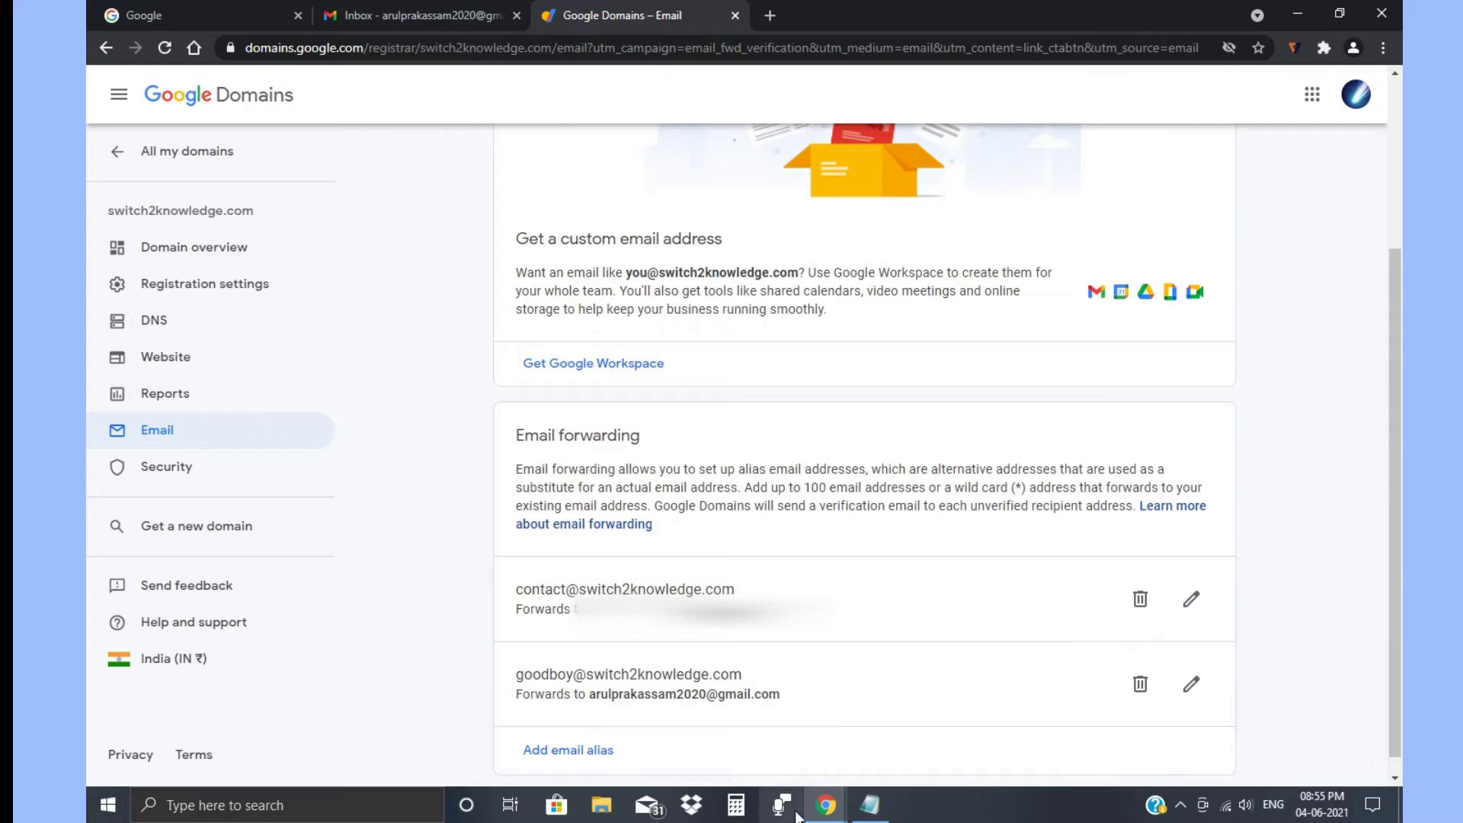
left_click_drag(780, 694, 590, 694)
key("ctrl+c")
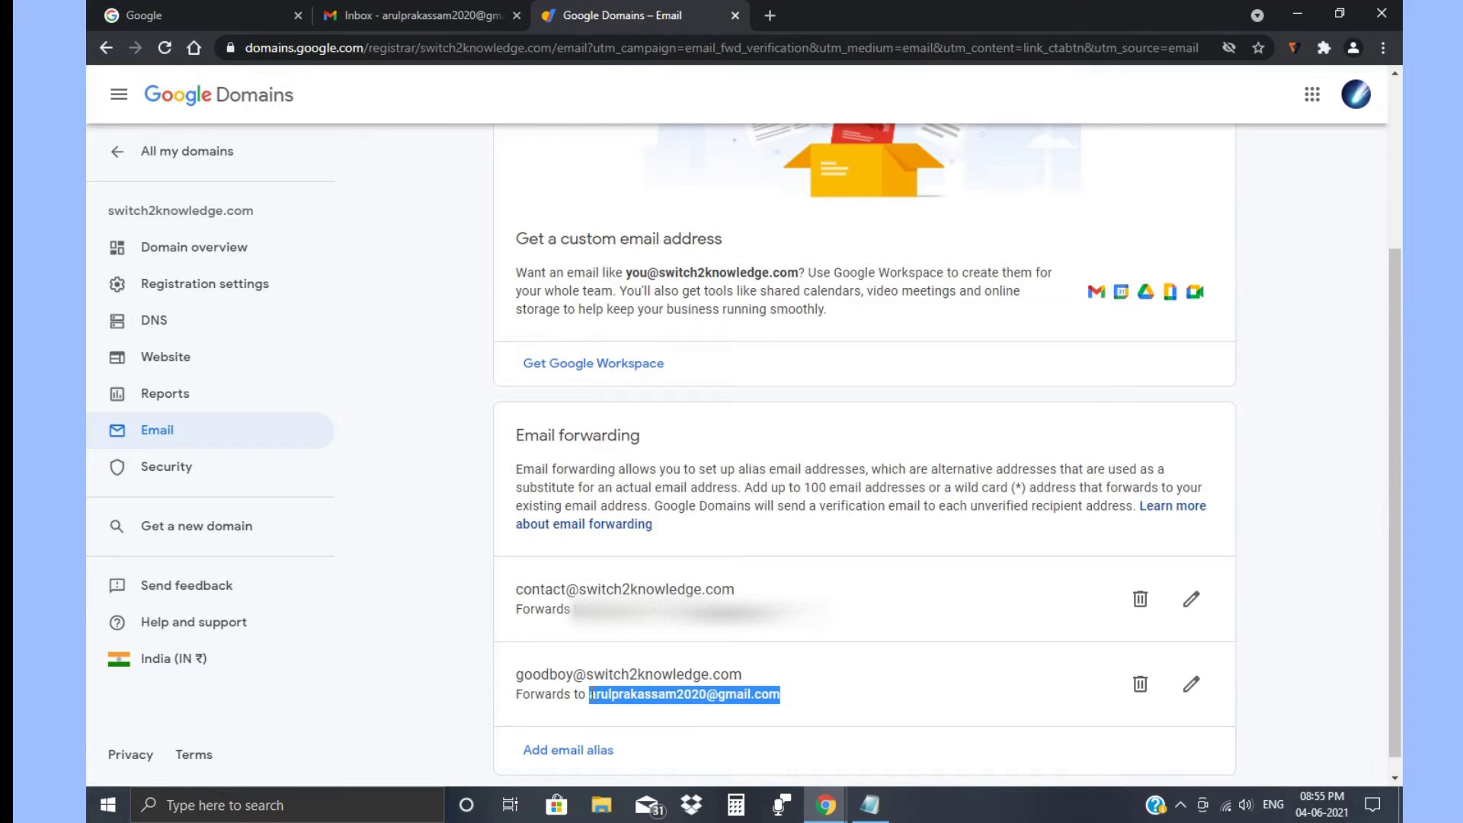
left_click(869, 805)
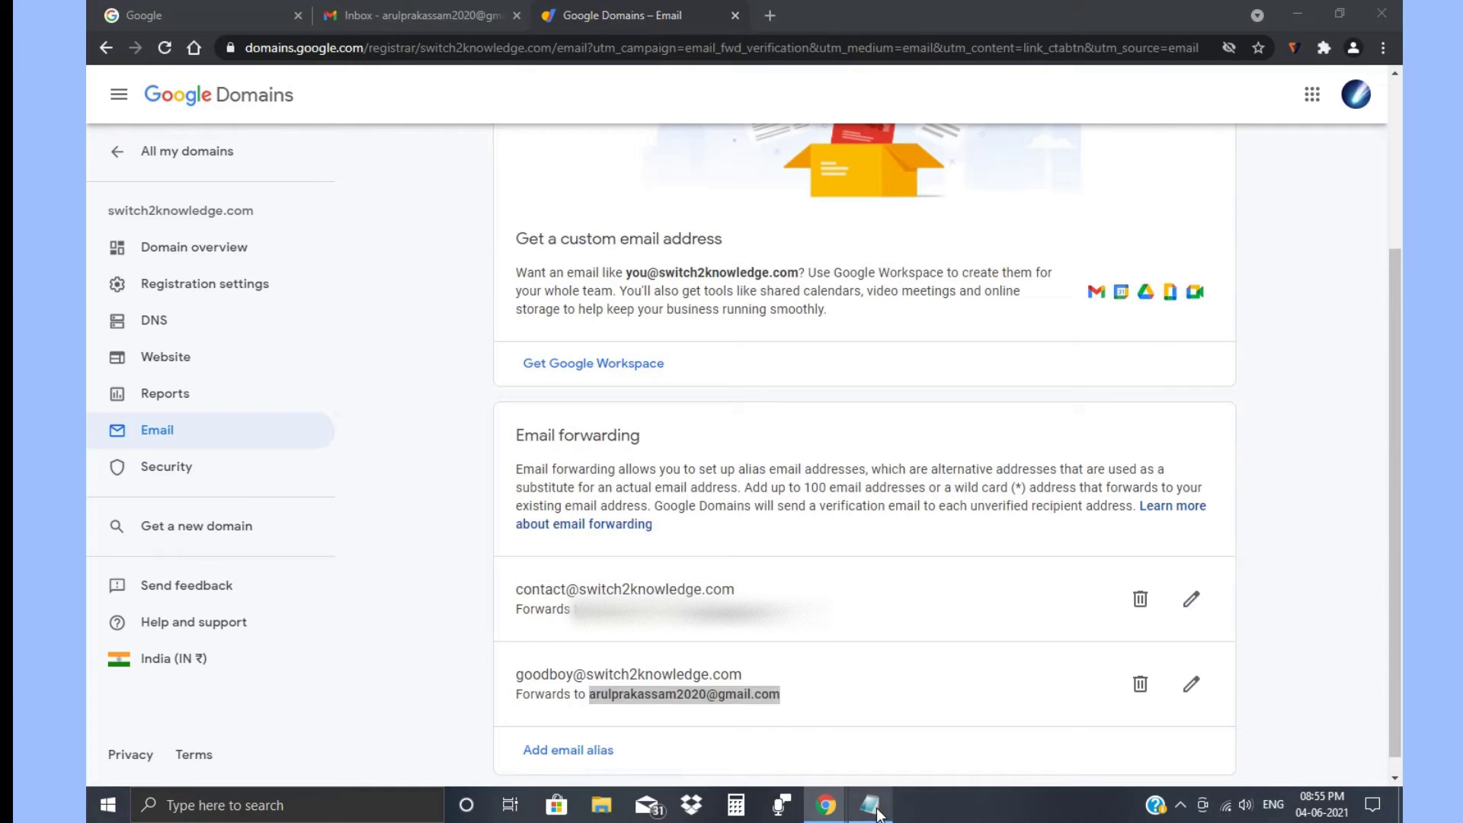
key("Return")
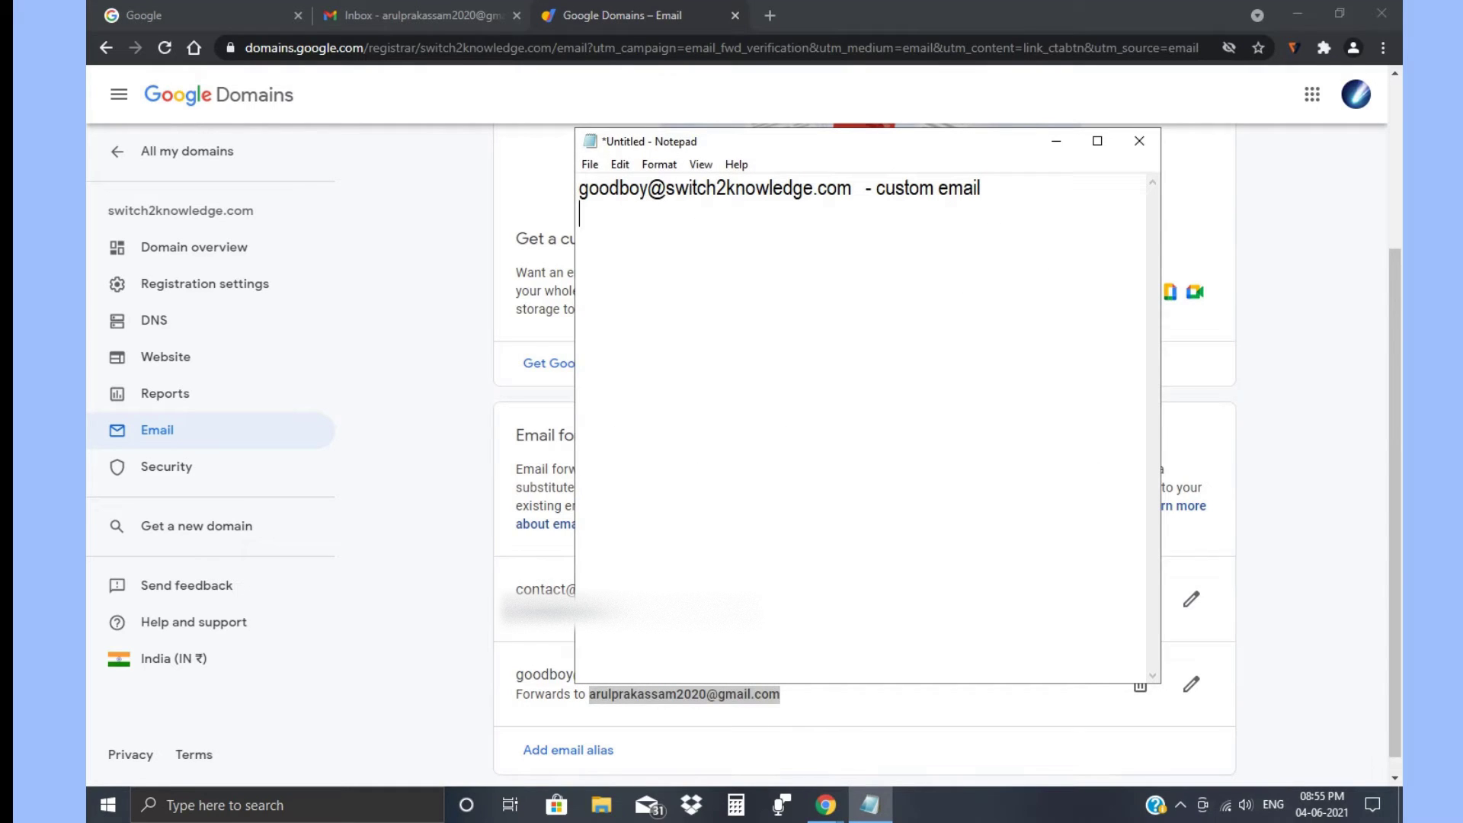
key("ctrl+v")
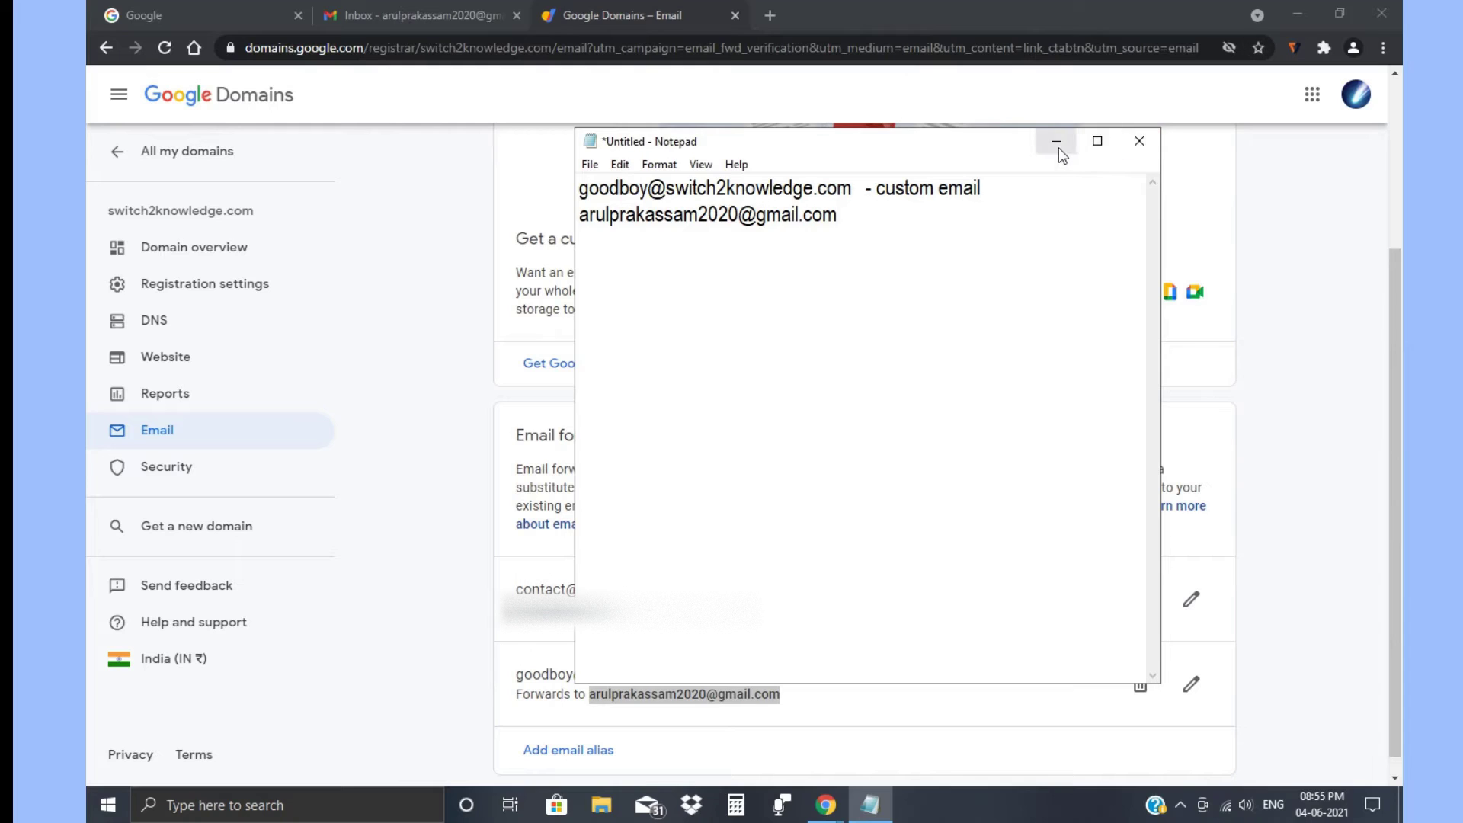
left_click(1057, 143)
left_click(844, 695)
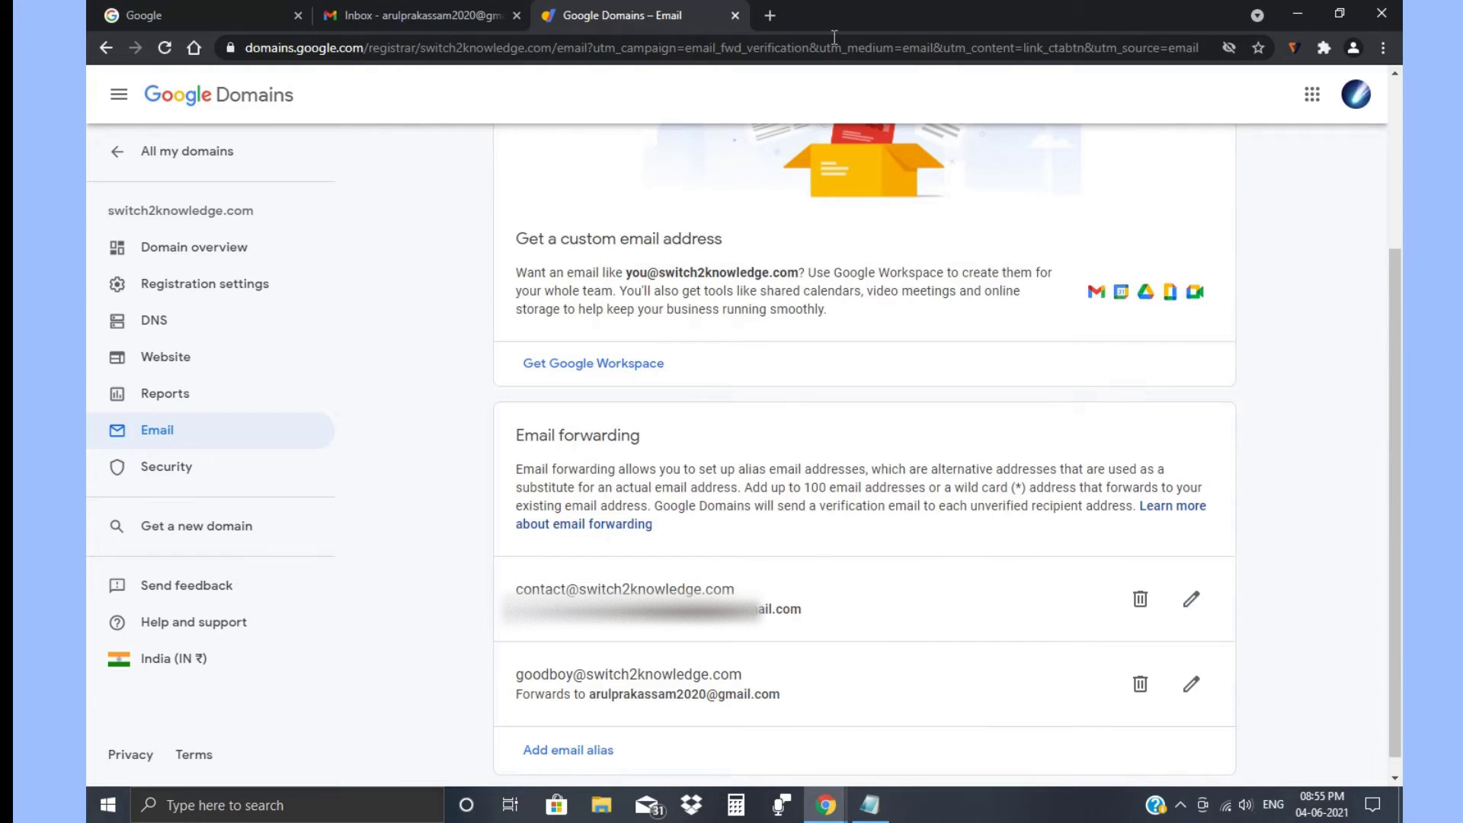
Close the Google Domains tab and window.
left_click(735, 15)
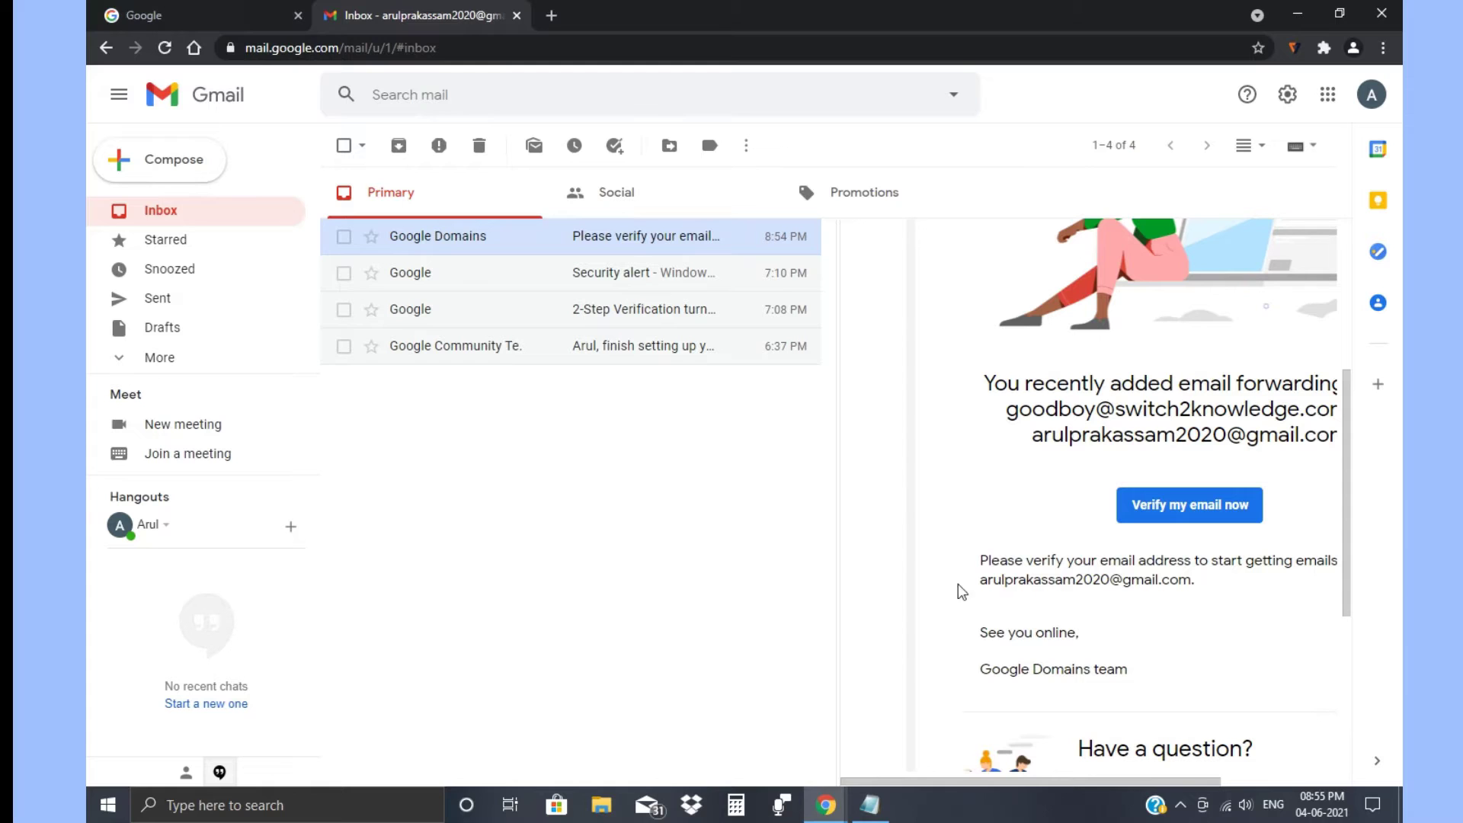
left_click(828, 808)
left_click(677, 736)
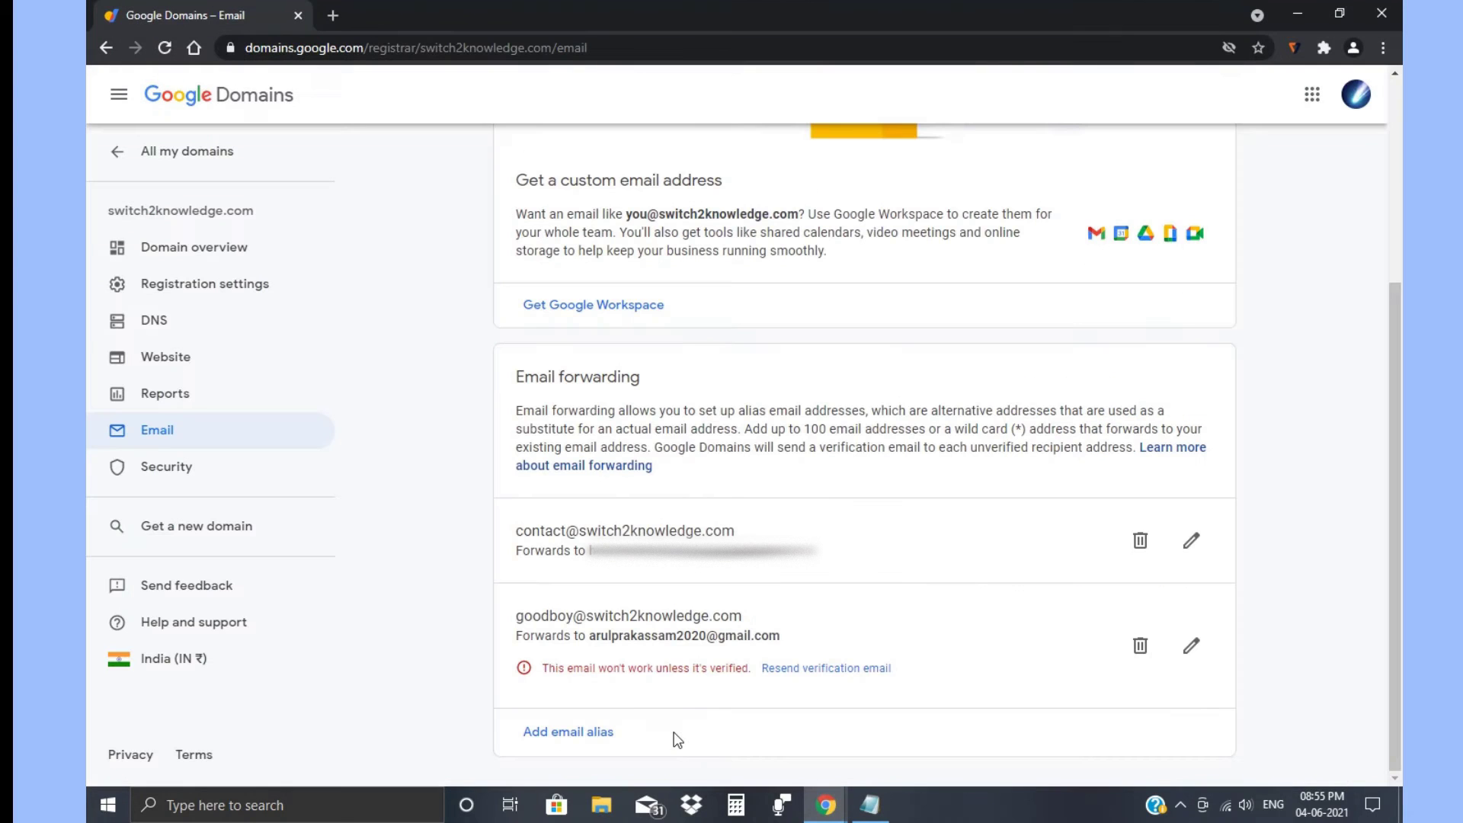
left_click(297, 16)
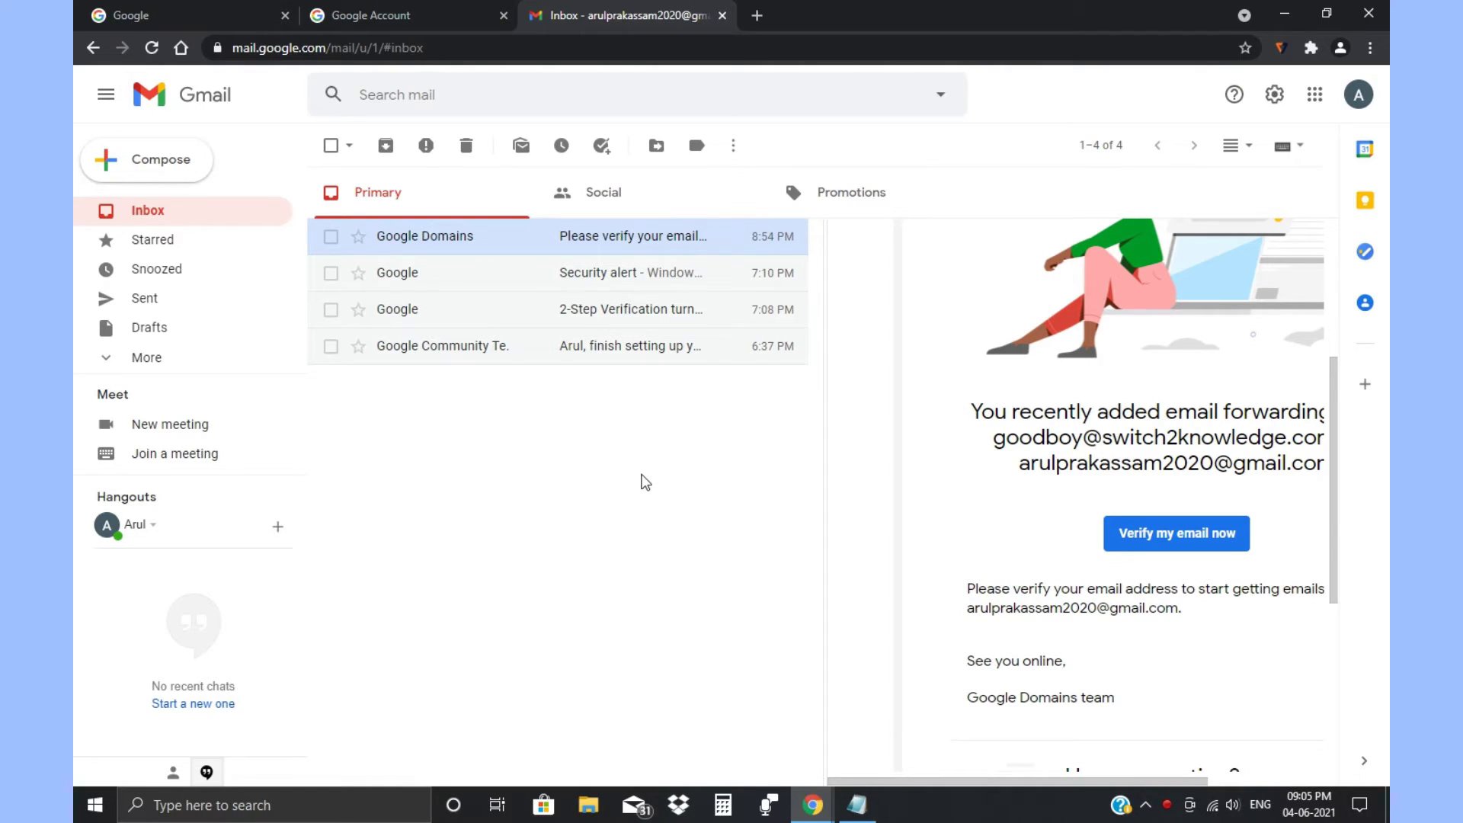
Open Google Account Security, scroll to Signing in to Google, and dismiss the antivirus notification.
left_click(397, 9)
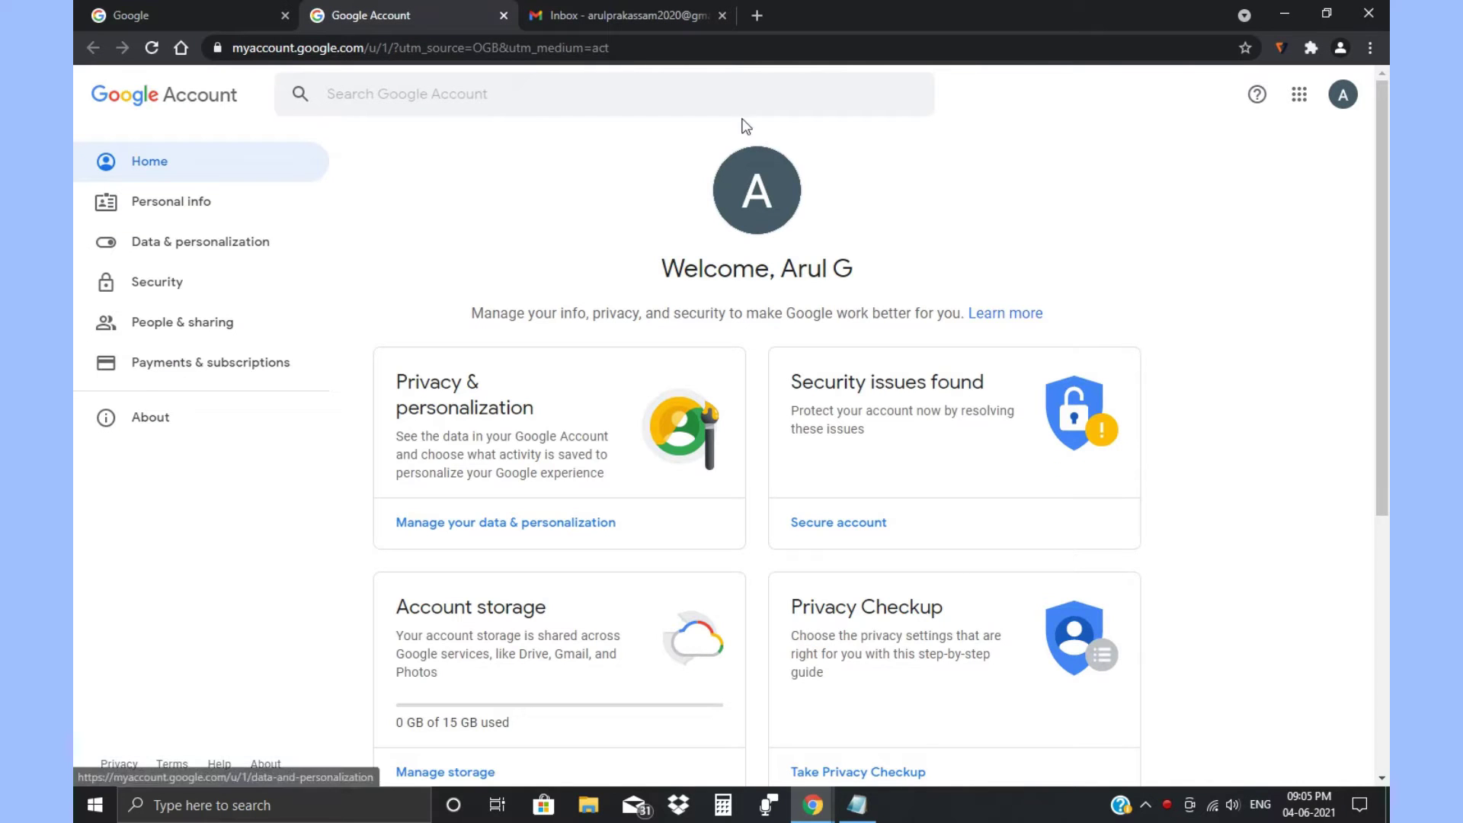
left_click(170, 282)
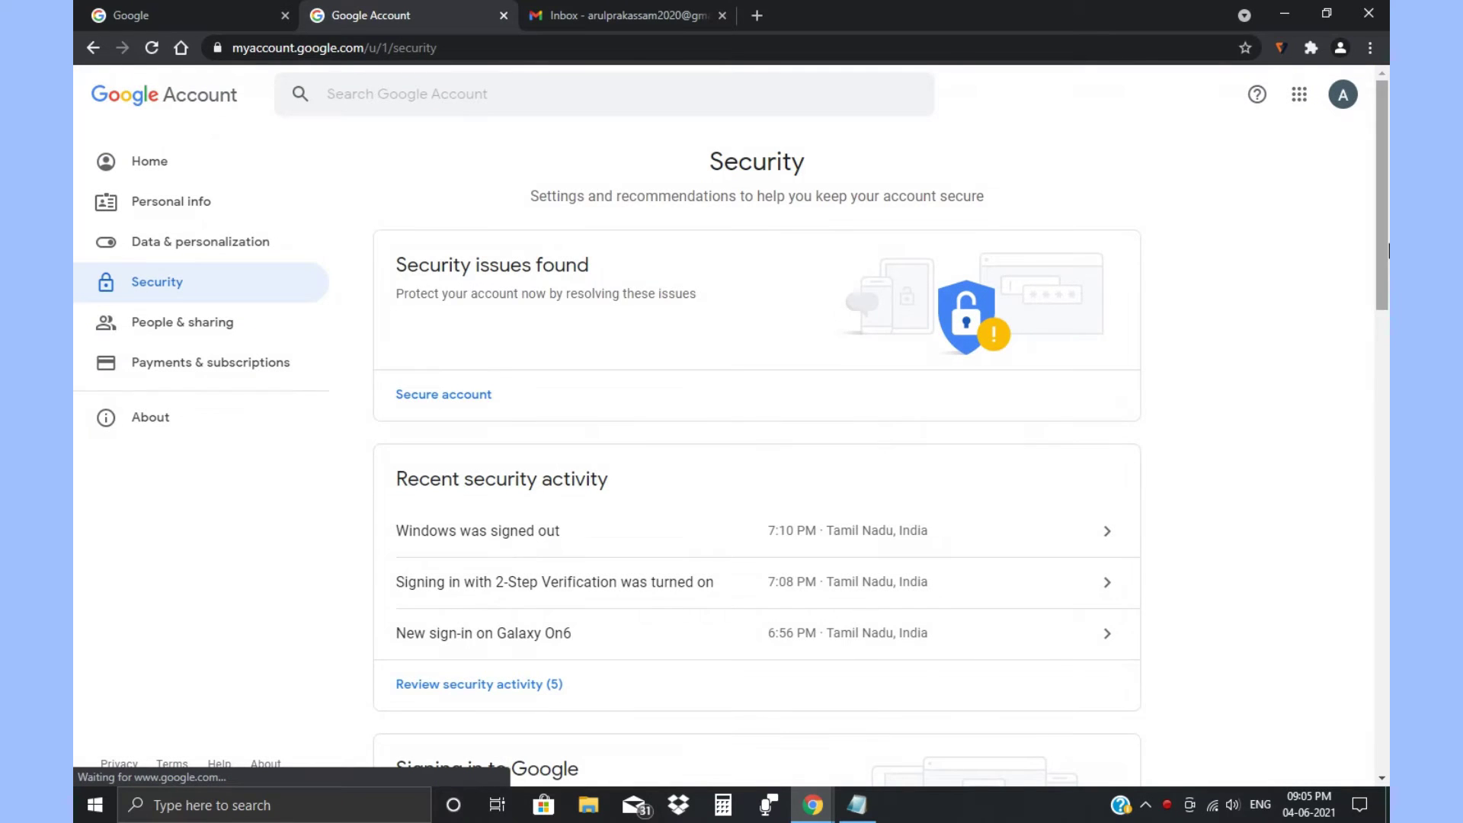
scroll(1388, 350, "down", 4)
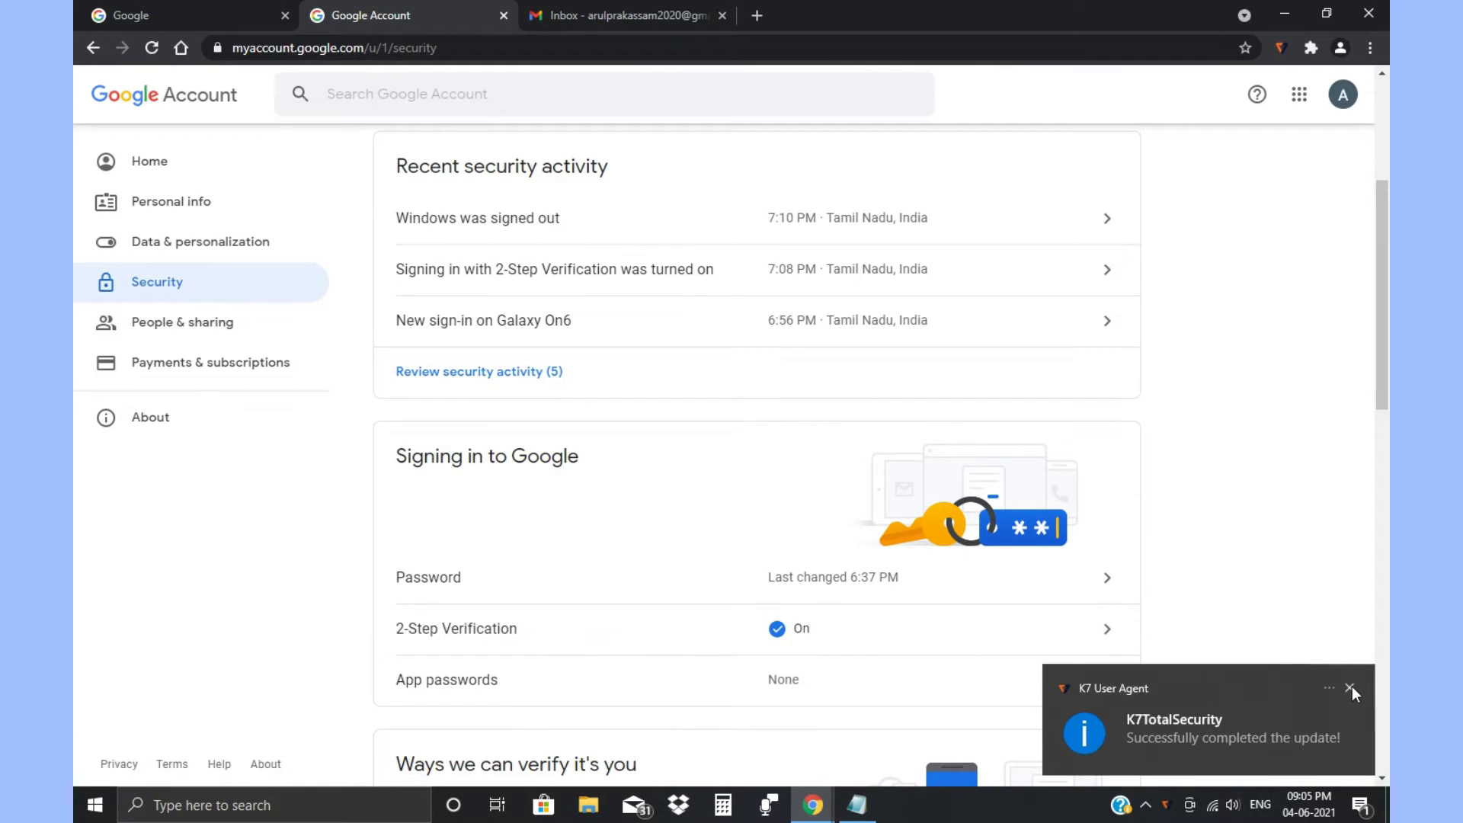
left_click(1349, 688)
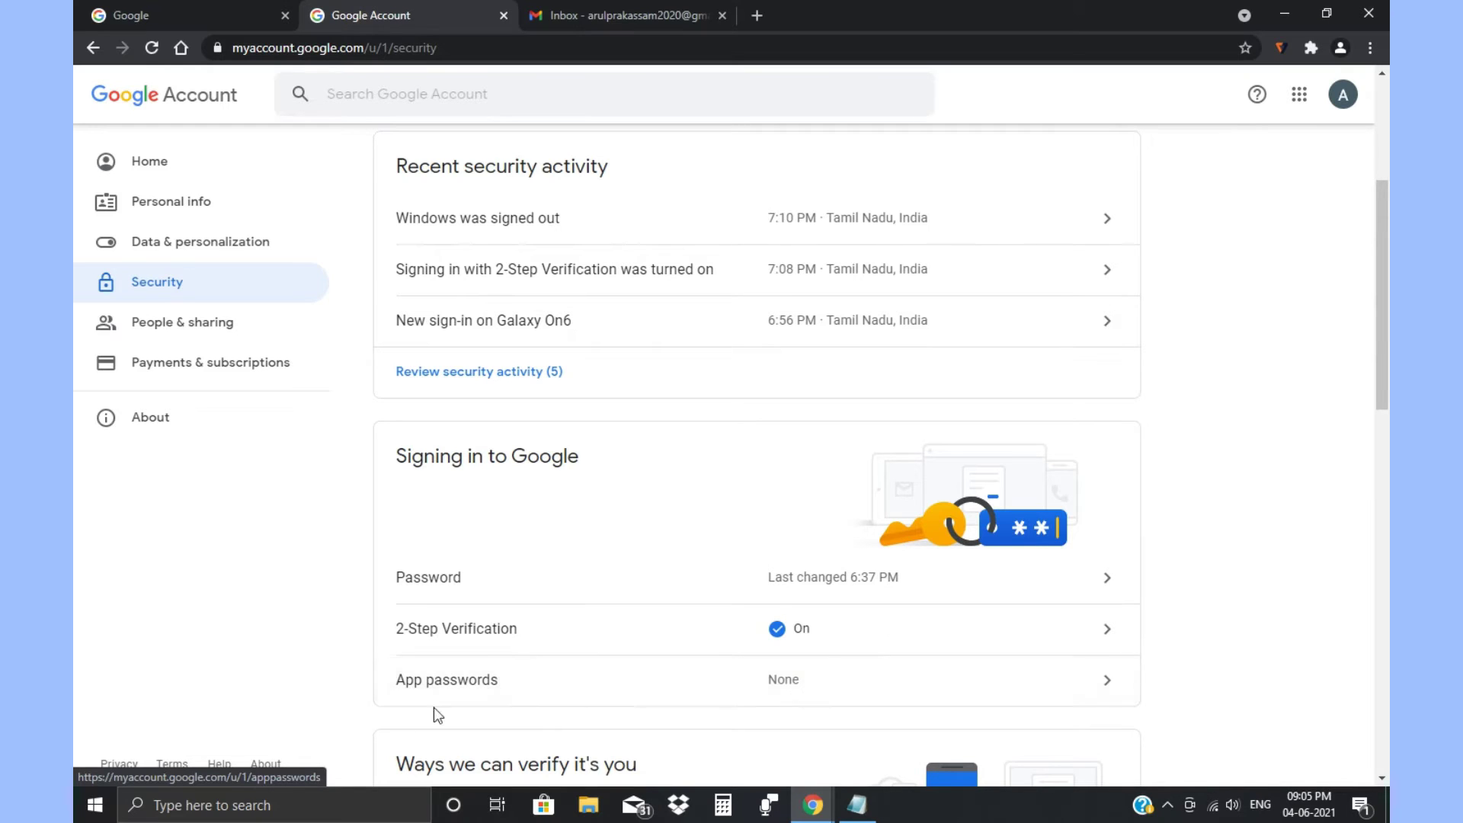
Open App passwords, re-entering the account password to confirm identity.
left_click(720, 692)
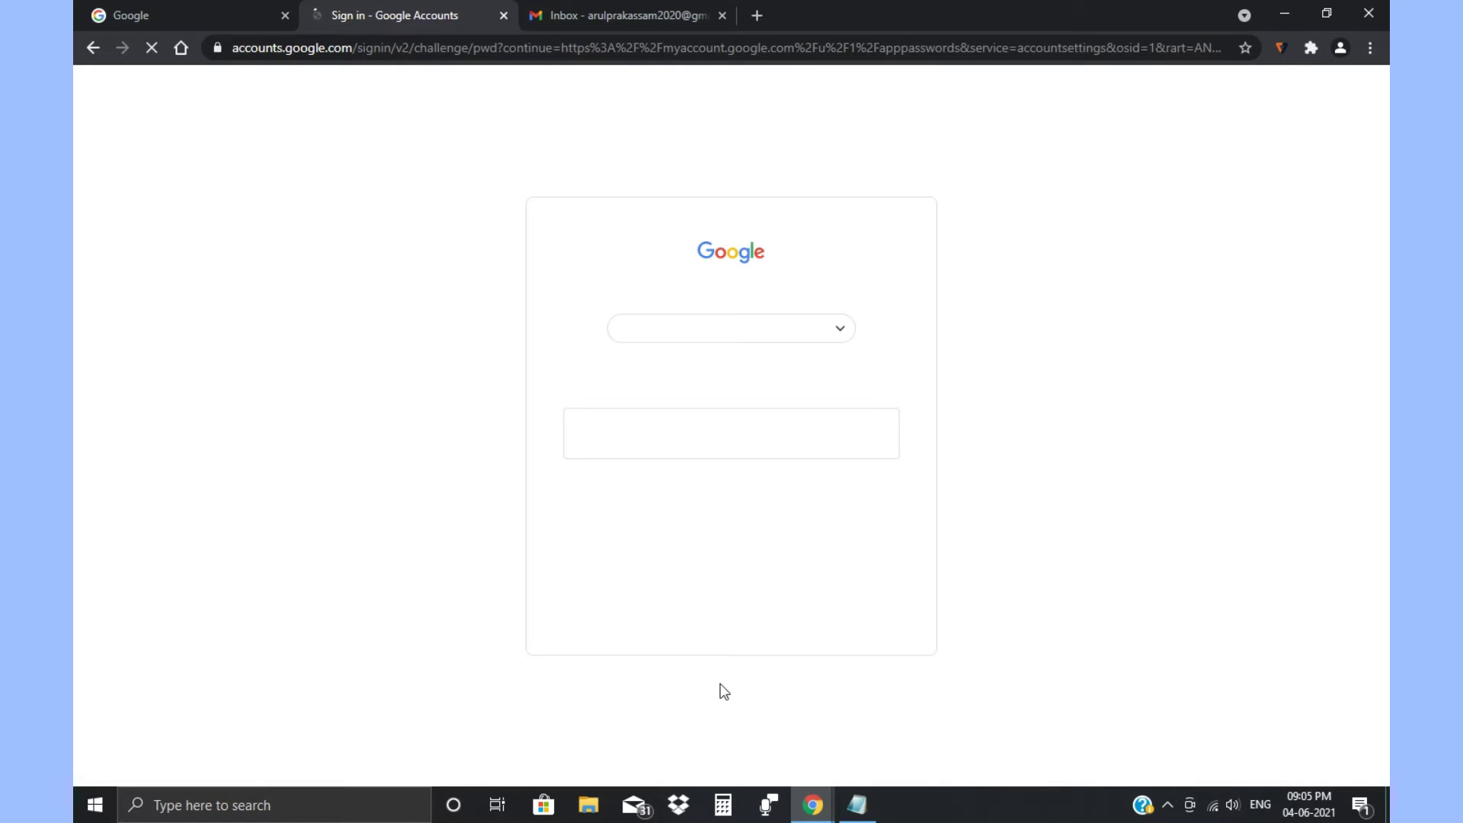
left_click(674, 437)
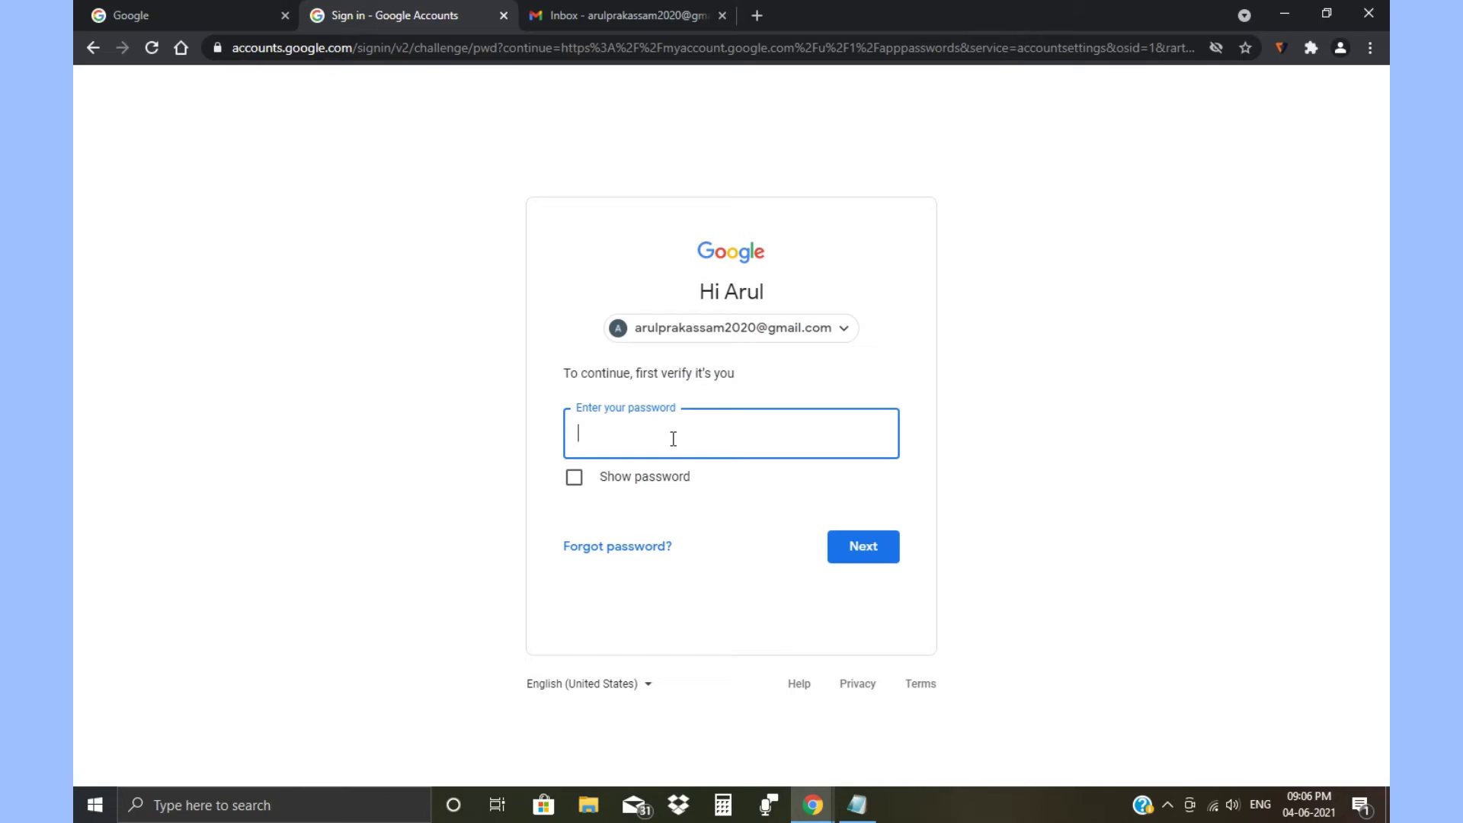
type("••••••••••••••••")
key("Return")
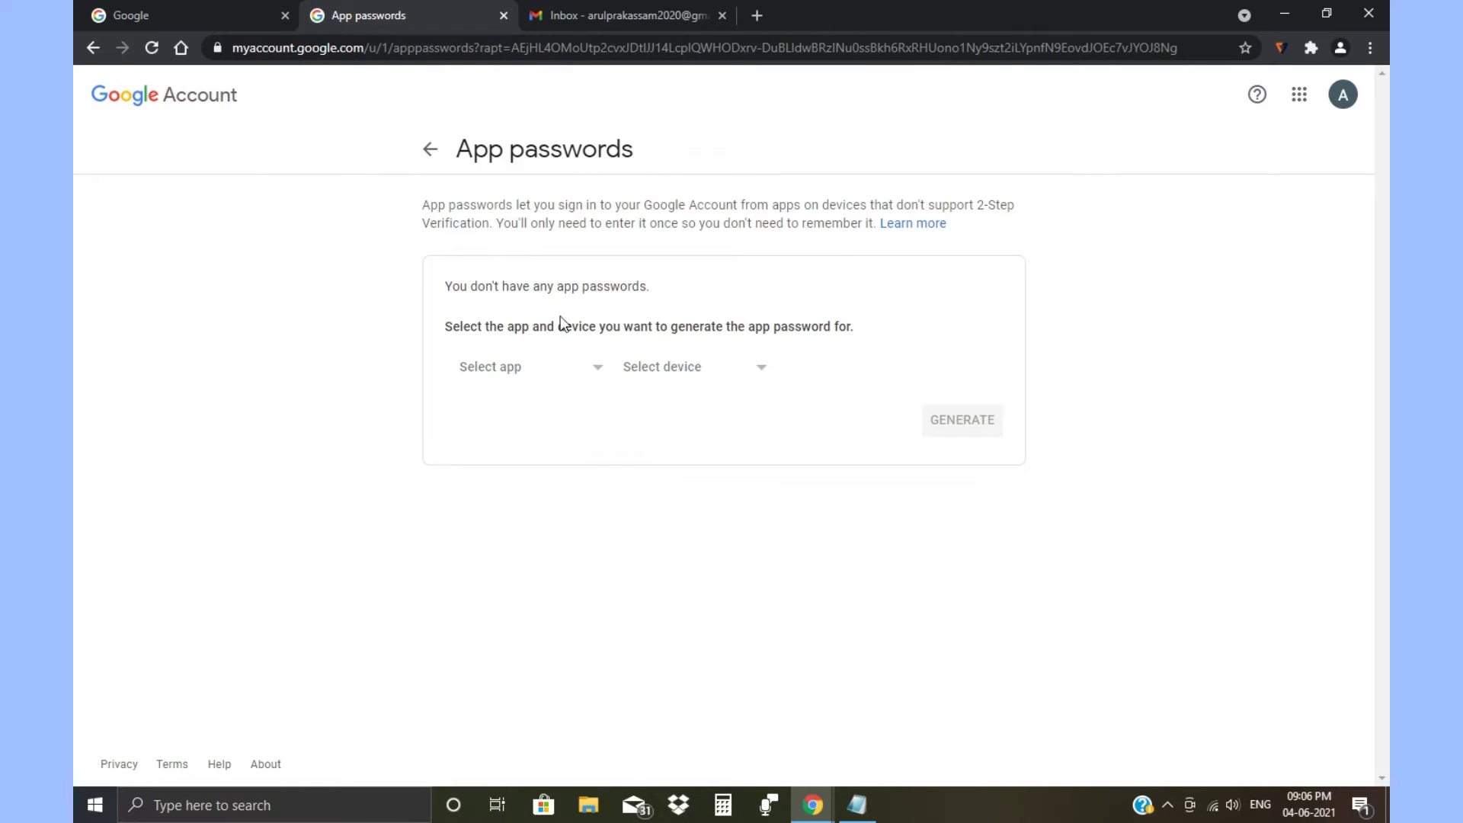
Choose Mail as the app and Other (Custom name) as the device.
left_click(520, 372)
left_click(483, 402)
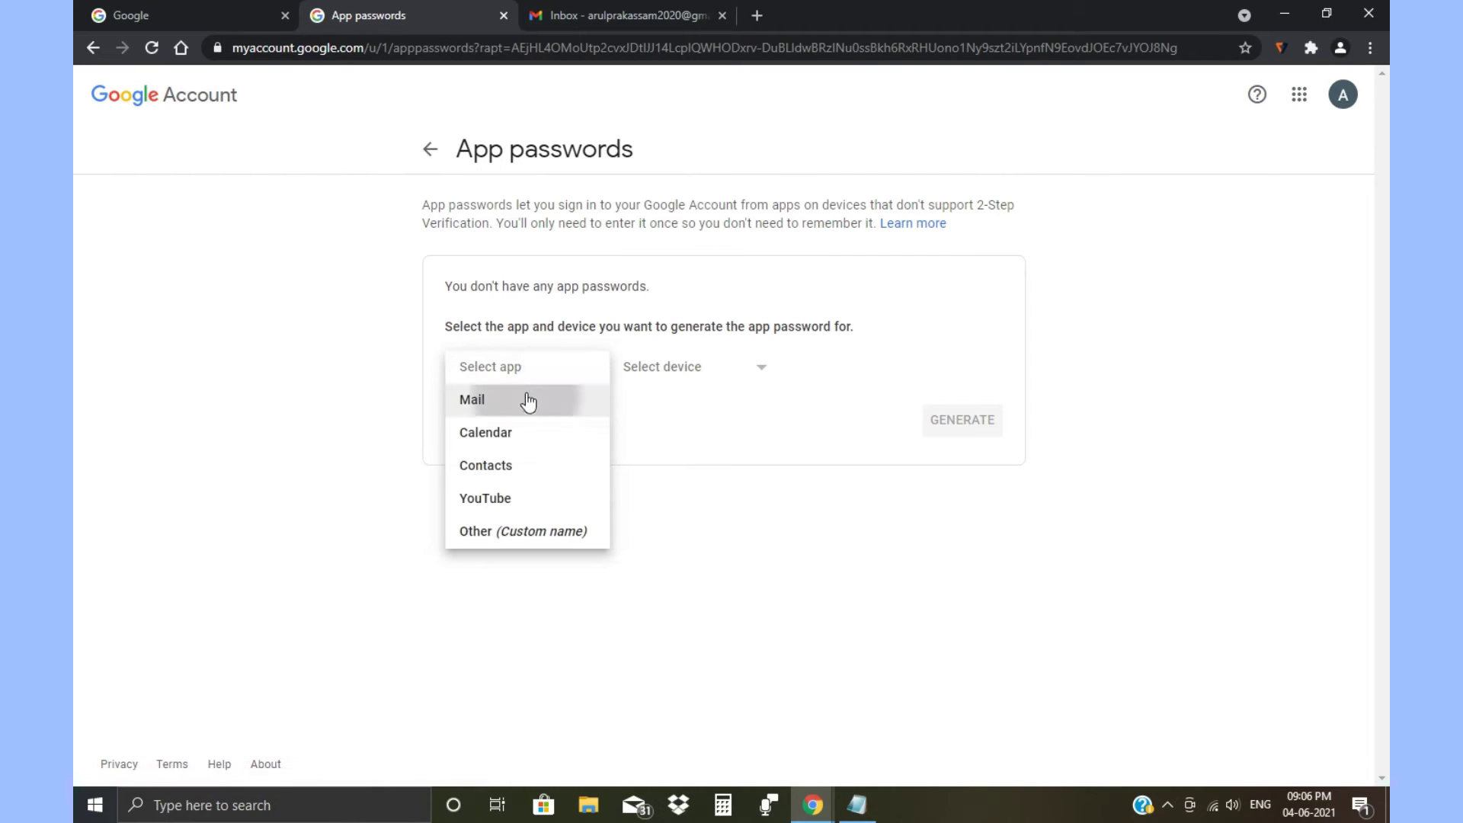
left_click(689, 370)
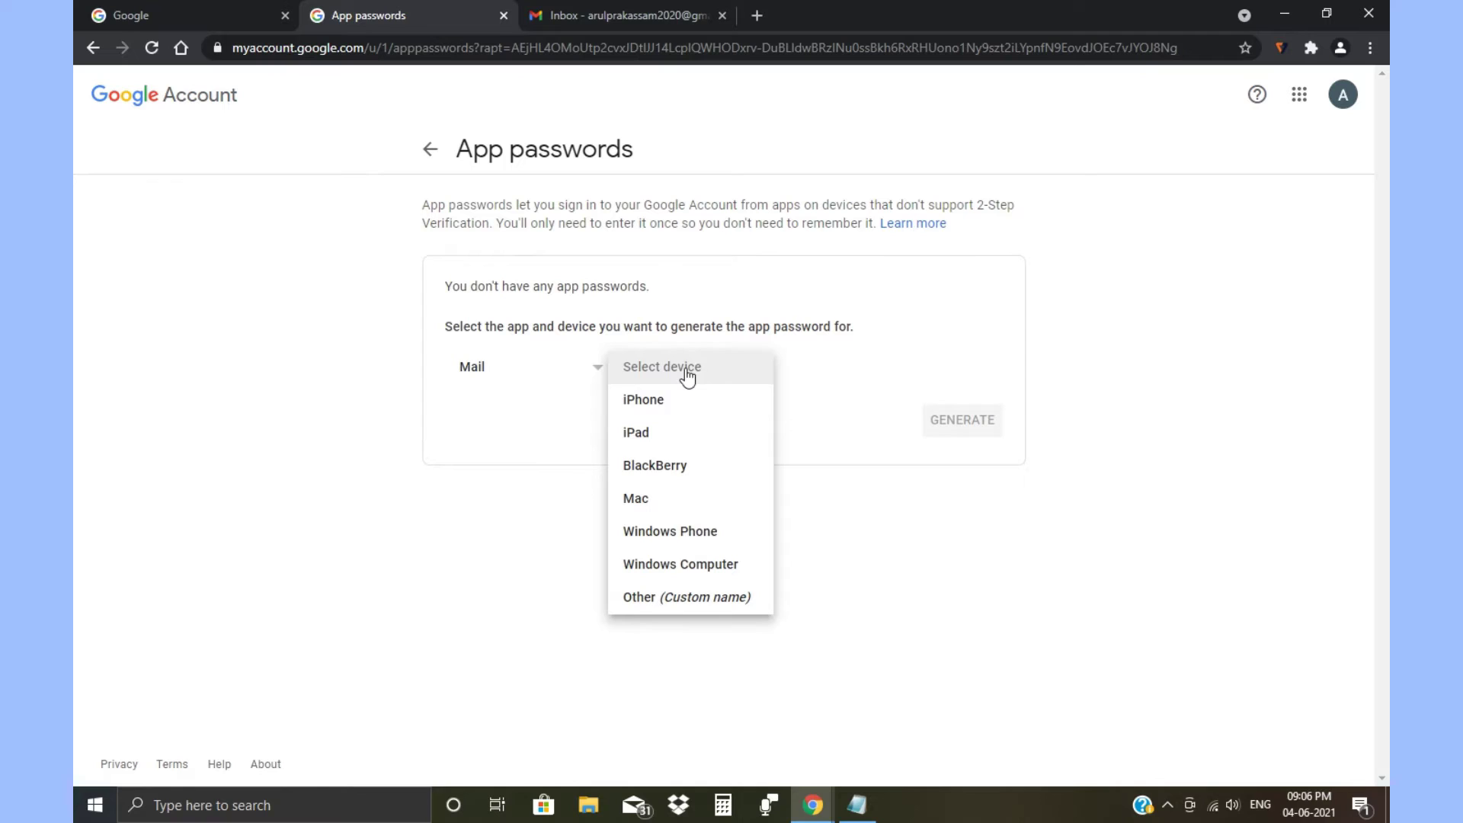
left_click(711, 597)
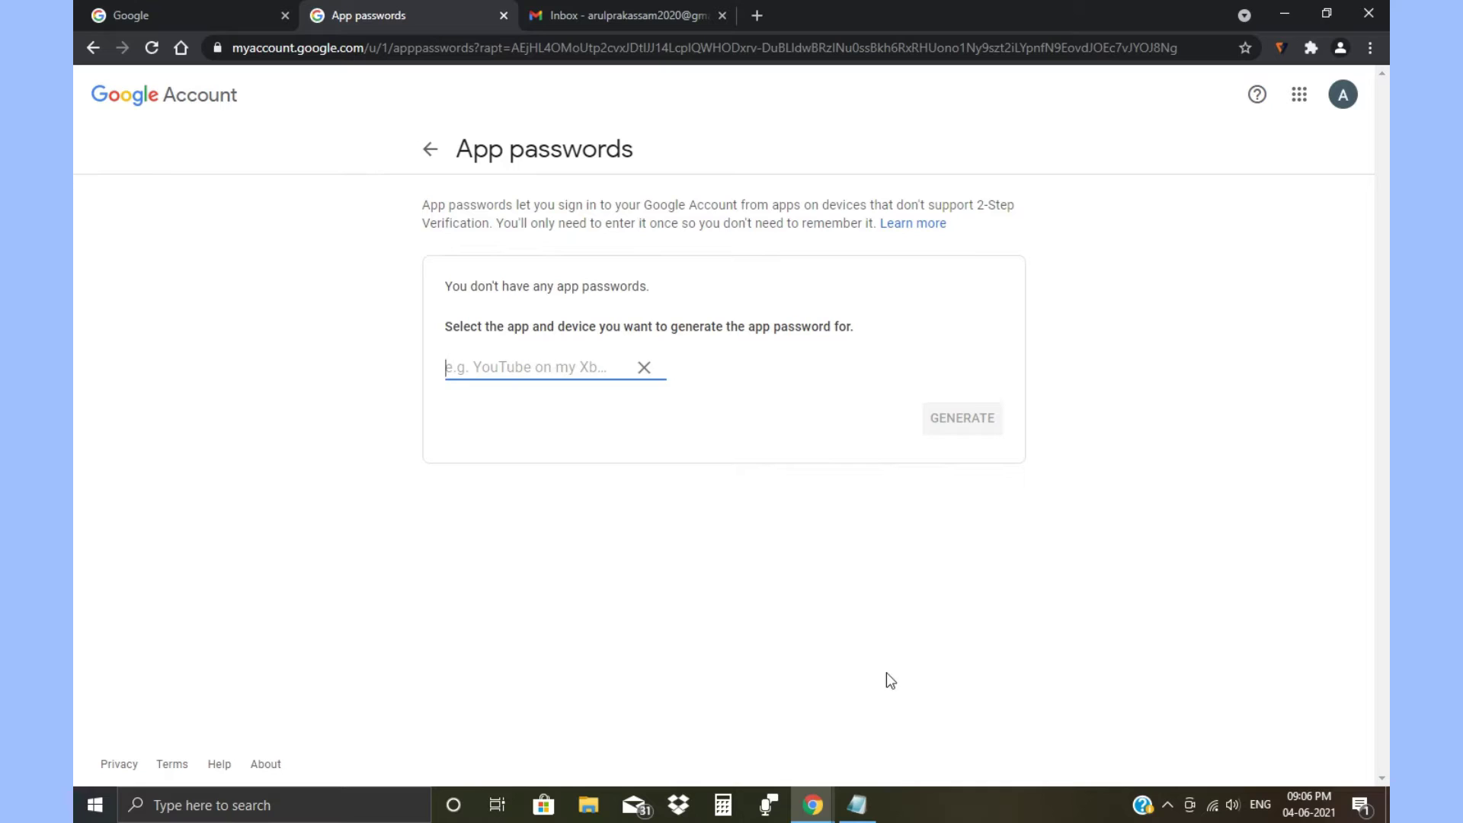
Copy the goodboy alias address from Notepad and paste it as the custom name.
left_click(857, 804)
left_click(829, 424)
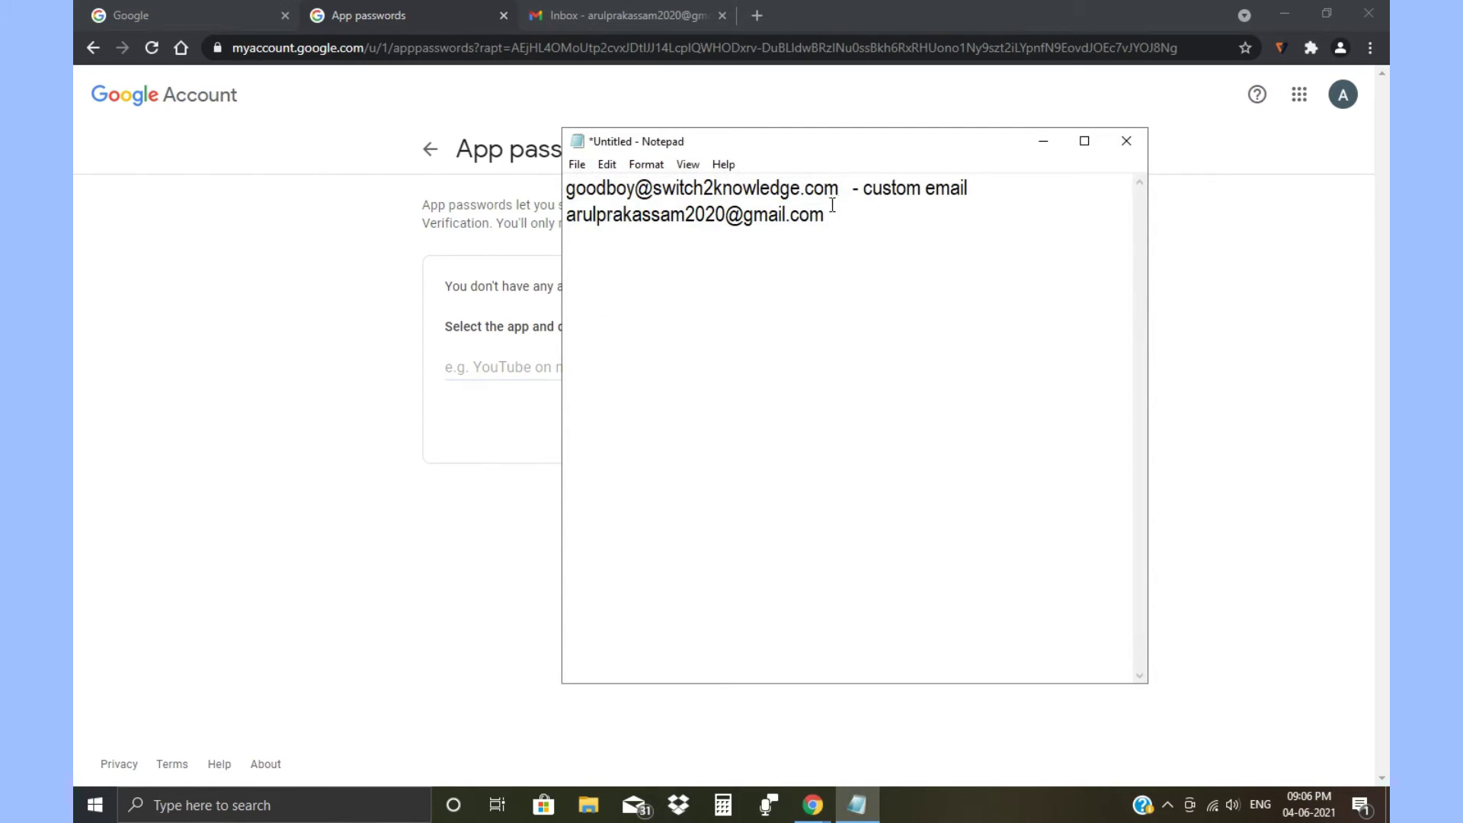
left_click_drag(840, 187, 565, 188)
key("ctrl+c")
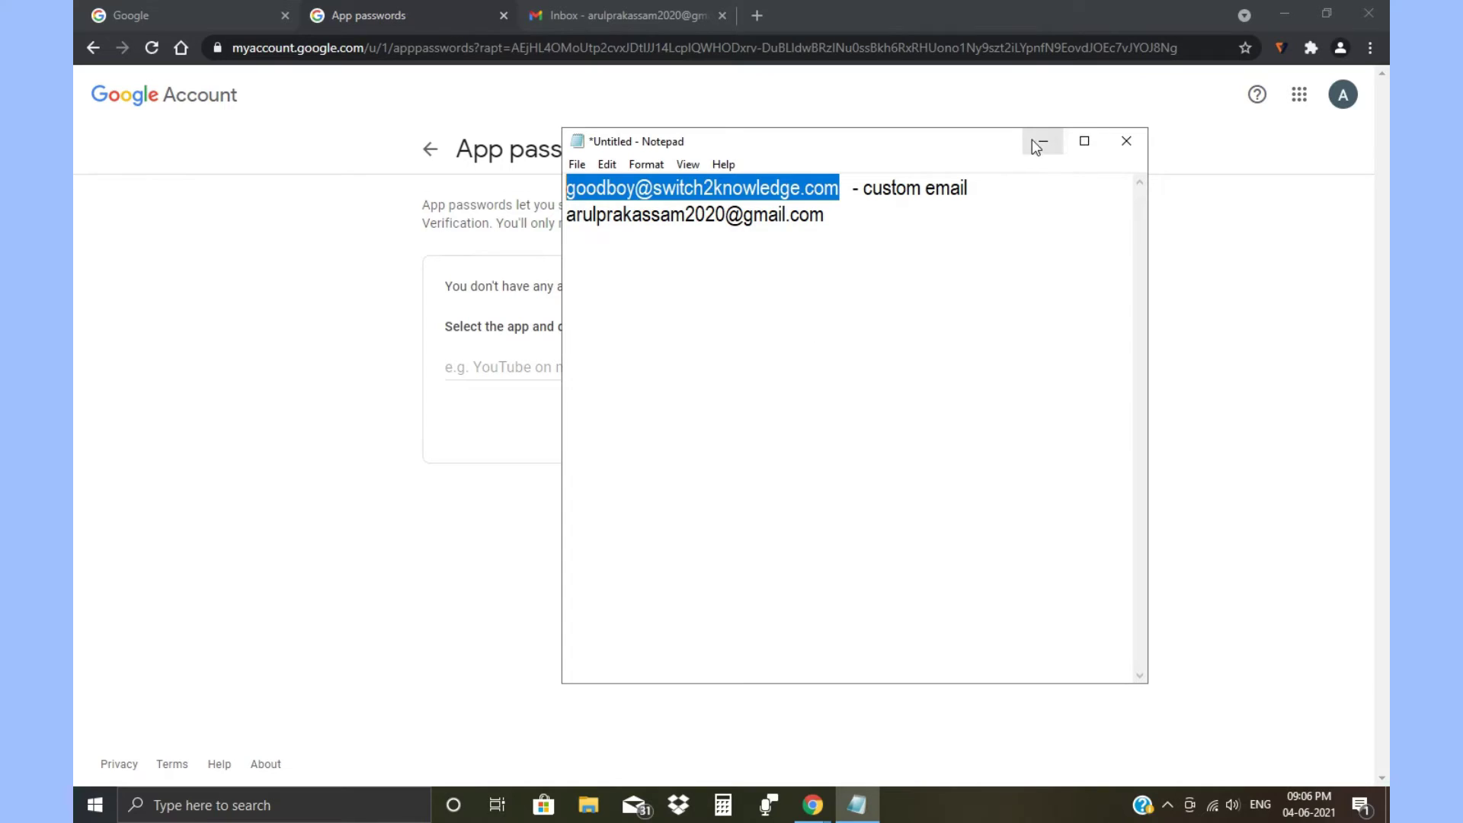
left_click(1043, 141)
key("ctrl+v")
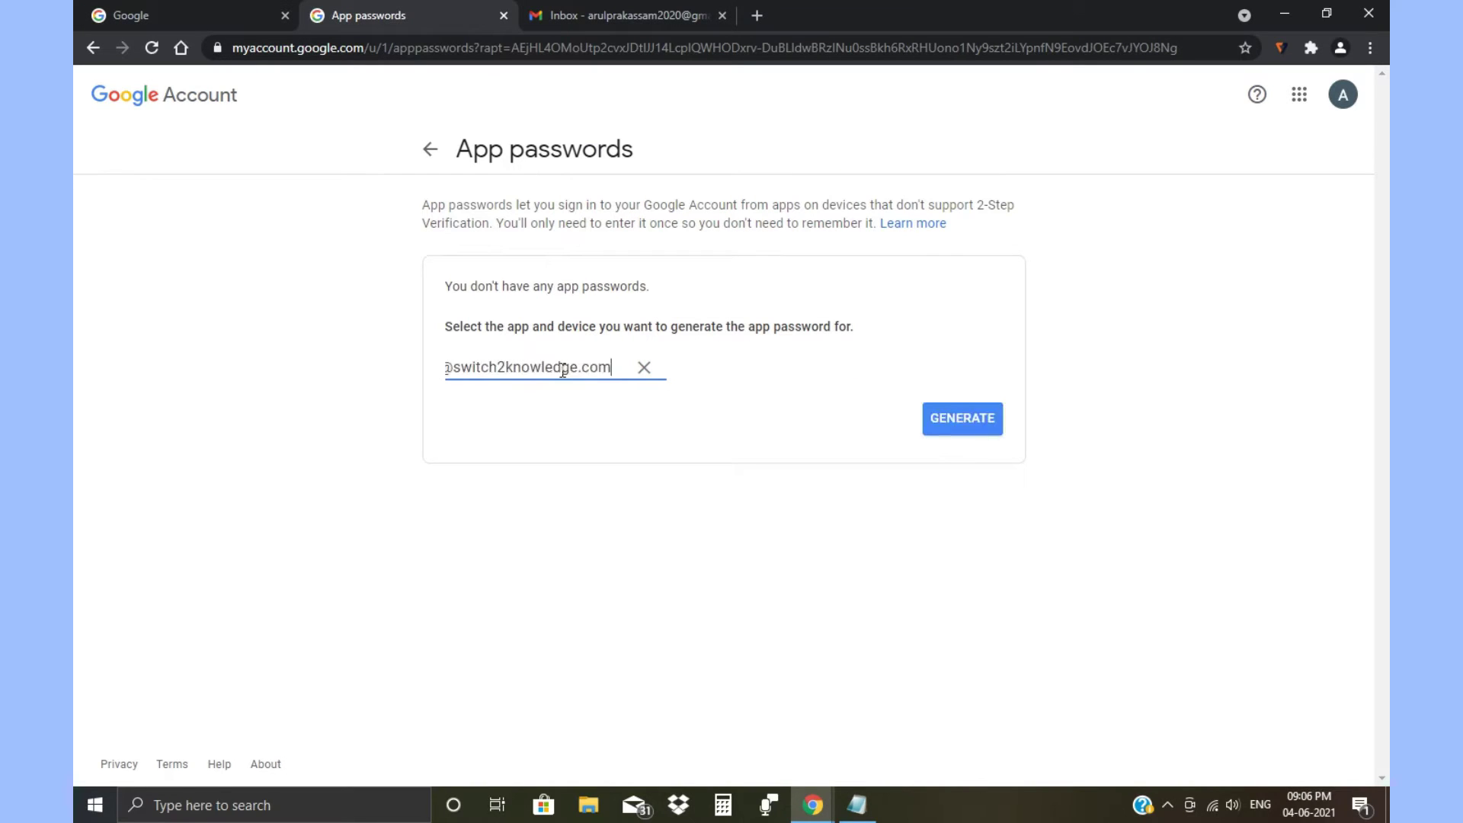
Generate the app password and paste it into the Notepad note below the addresses.
left_click(962, 420)
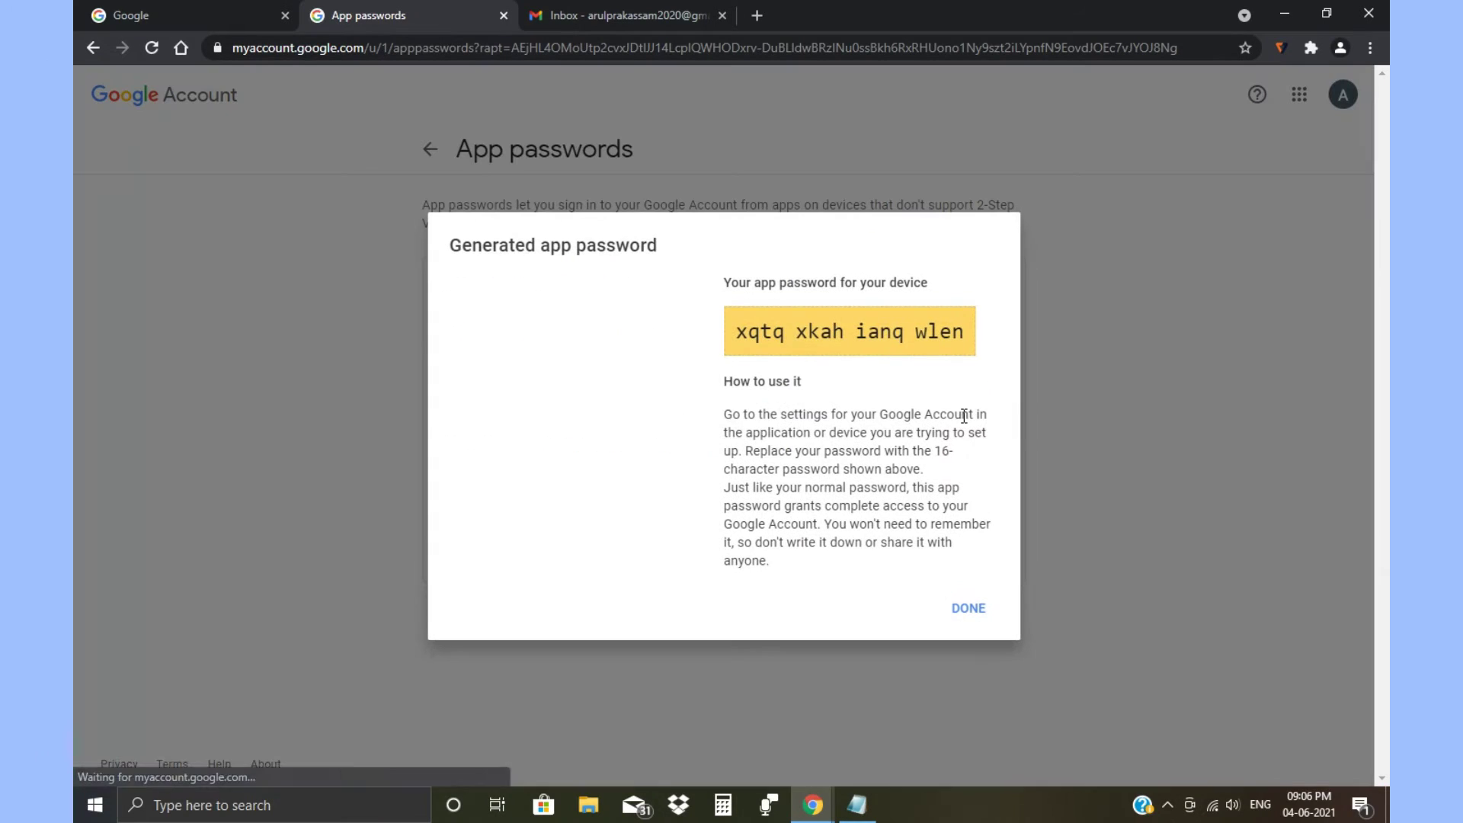
left_click_drag(741, 331, 968, 345)
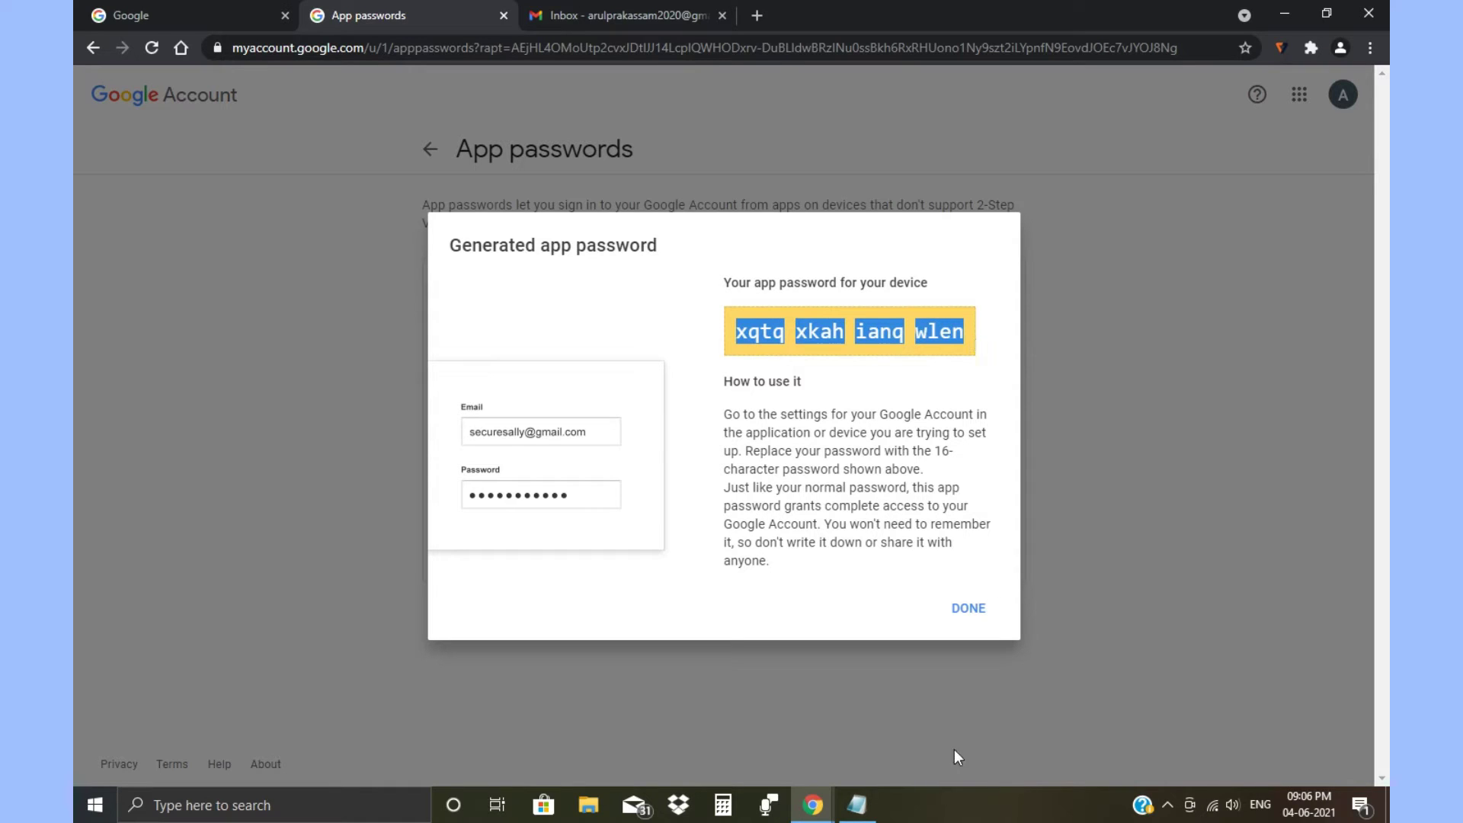
left_click(856, 804)
left_click(856, 226)
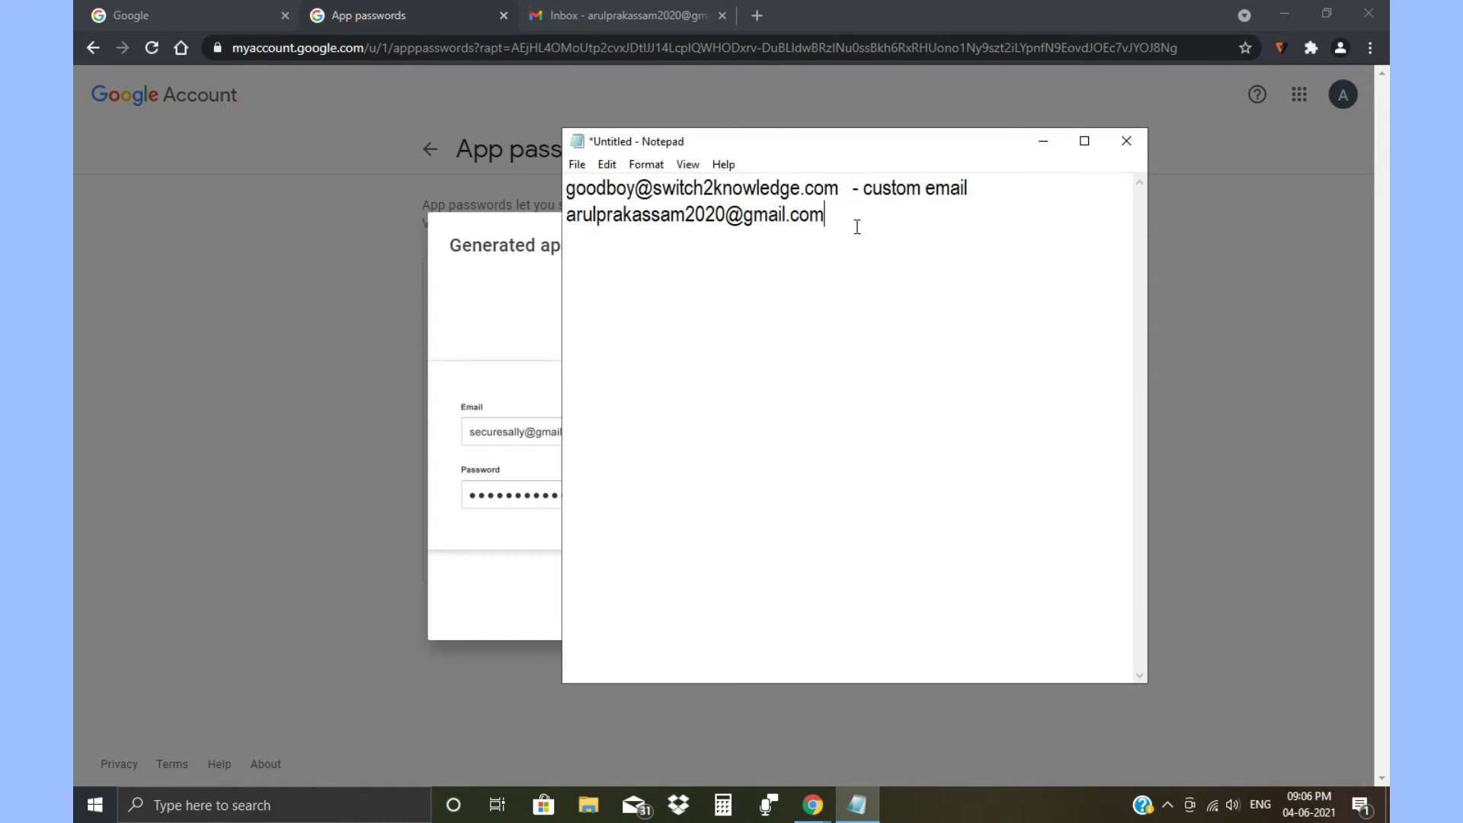
key("Return")
key("Return")
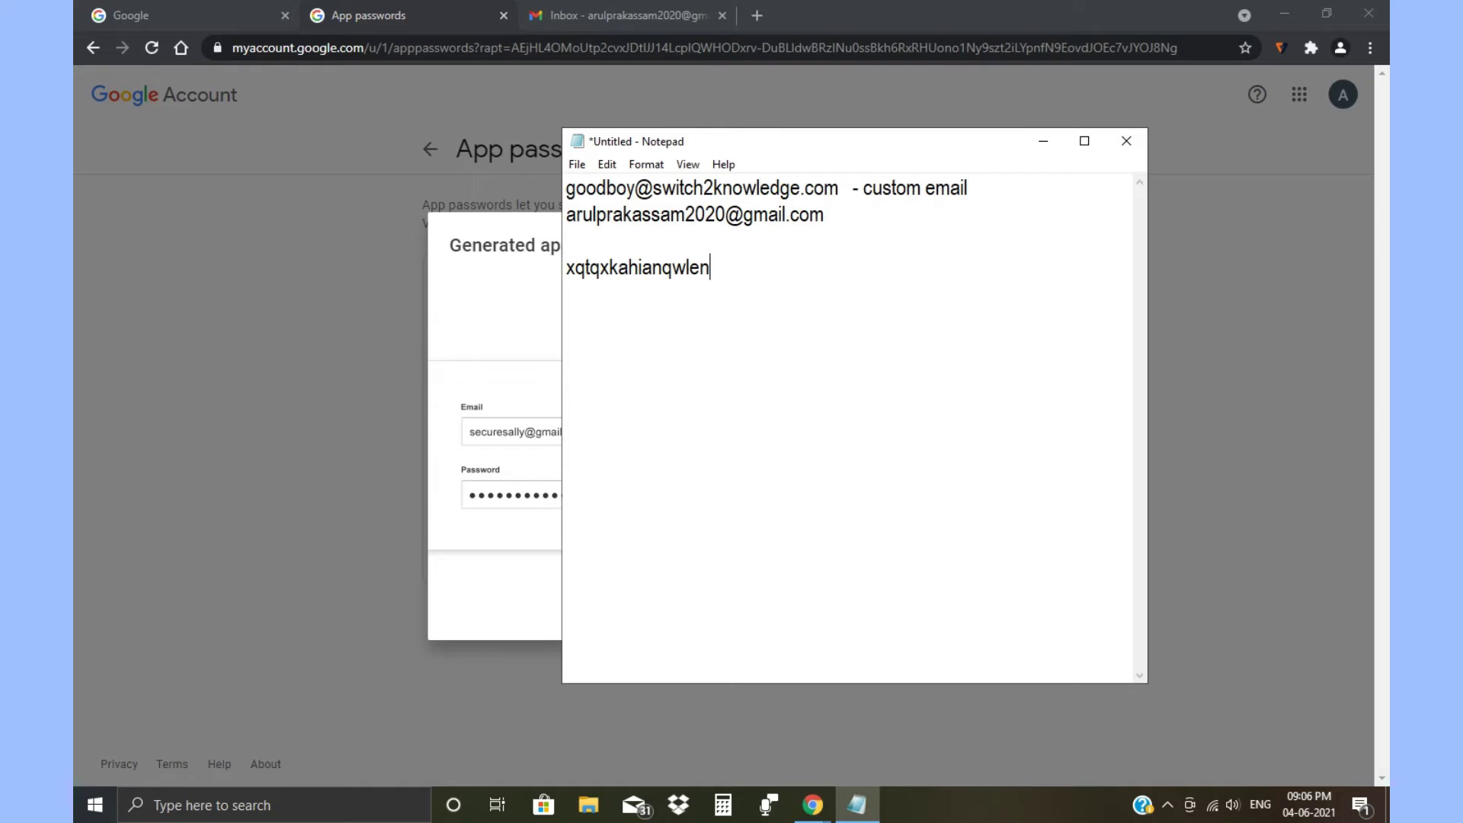
Close the generated-password dialog with DONE and return to Gmail.
left_click(1045, 143)
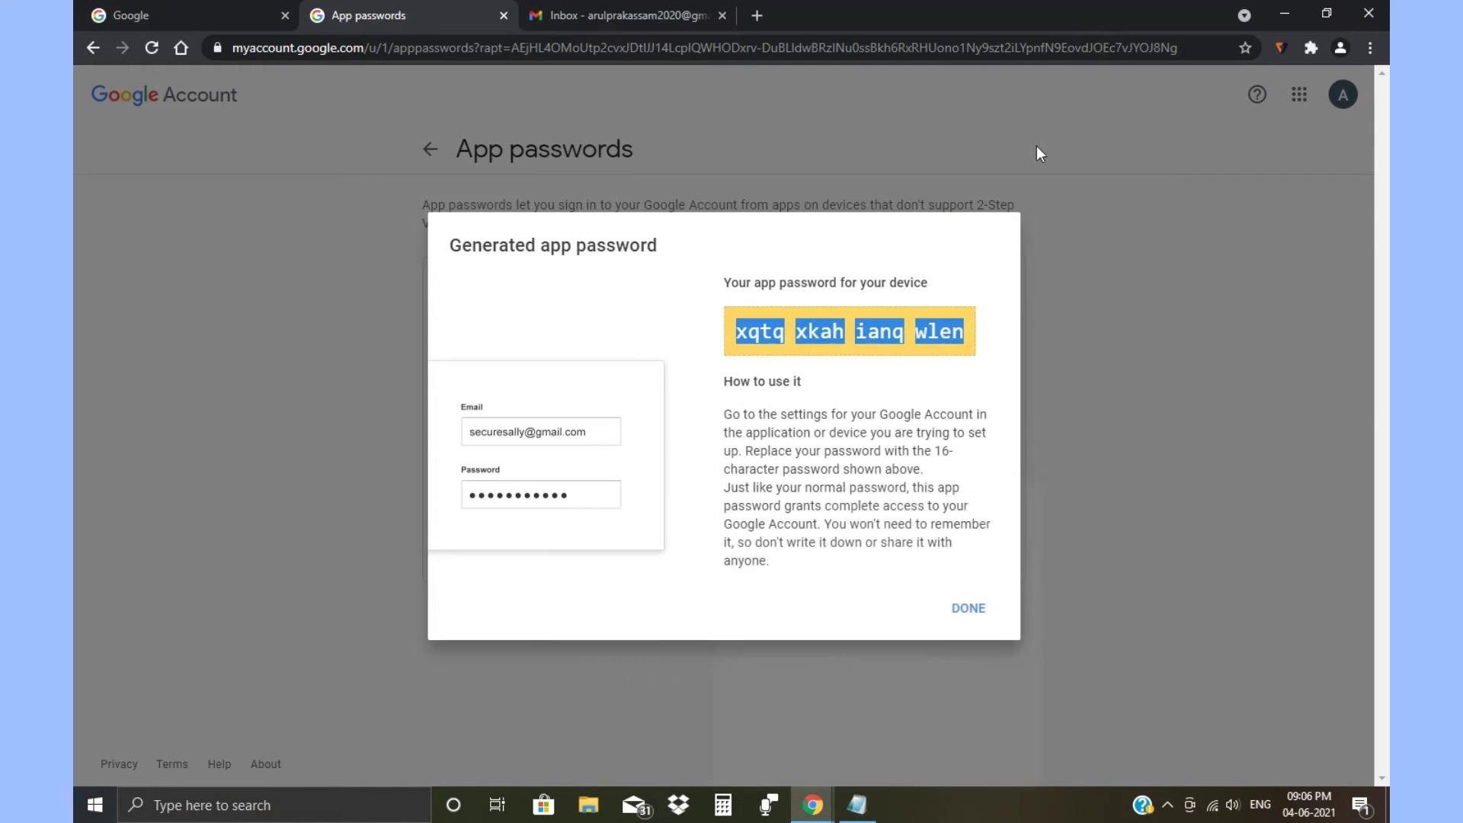
left_click(973, 610)
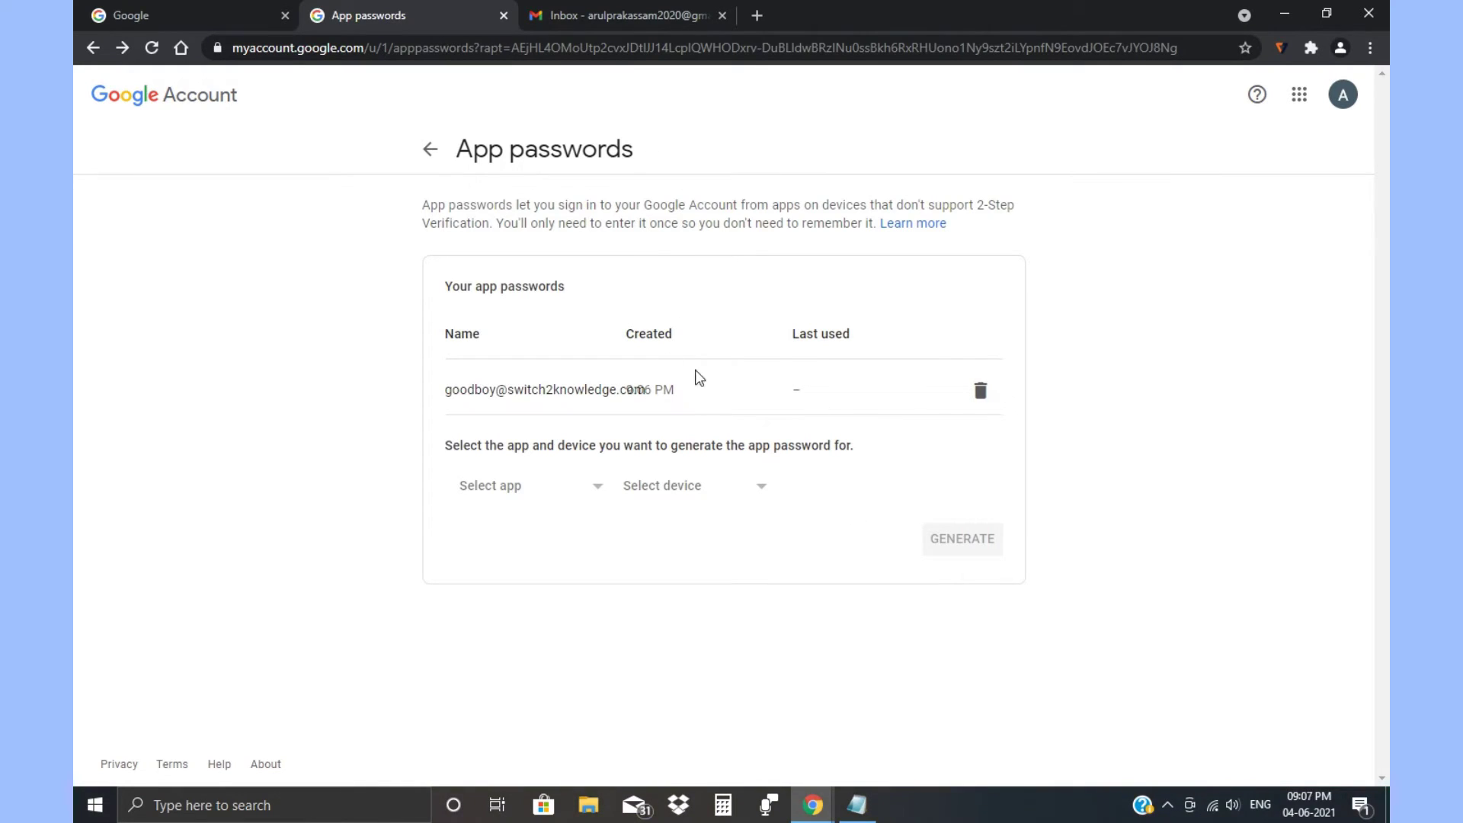
left_click(636, 9)
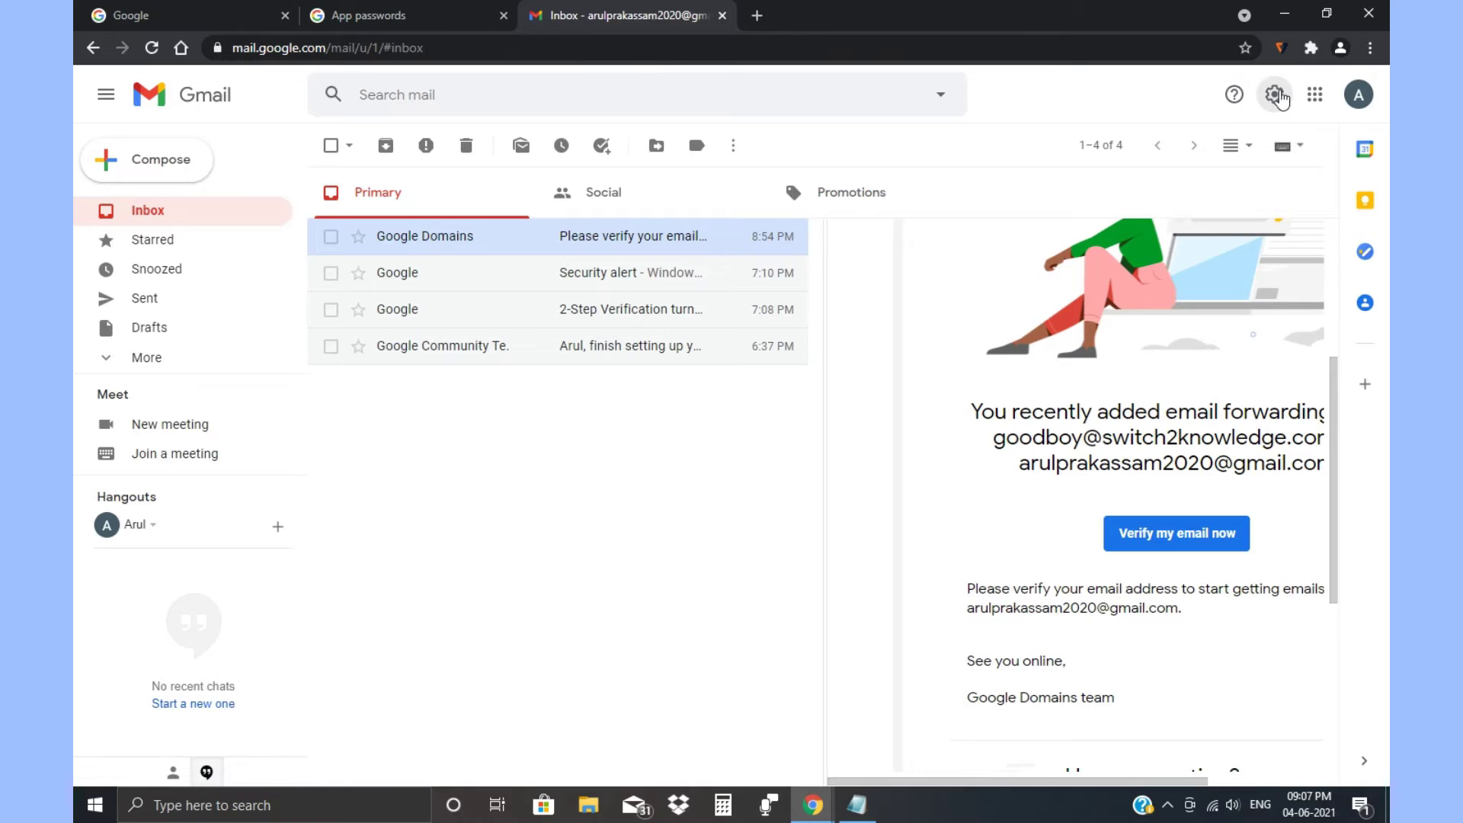
Open Gmail's Accounts and Import settings and start adding another Send mail as address.
left_click(1273, 99)
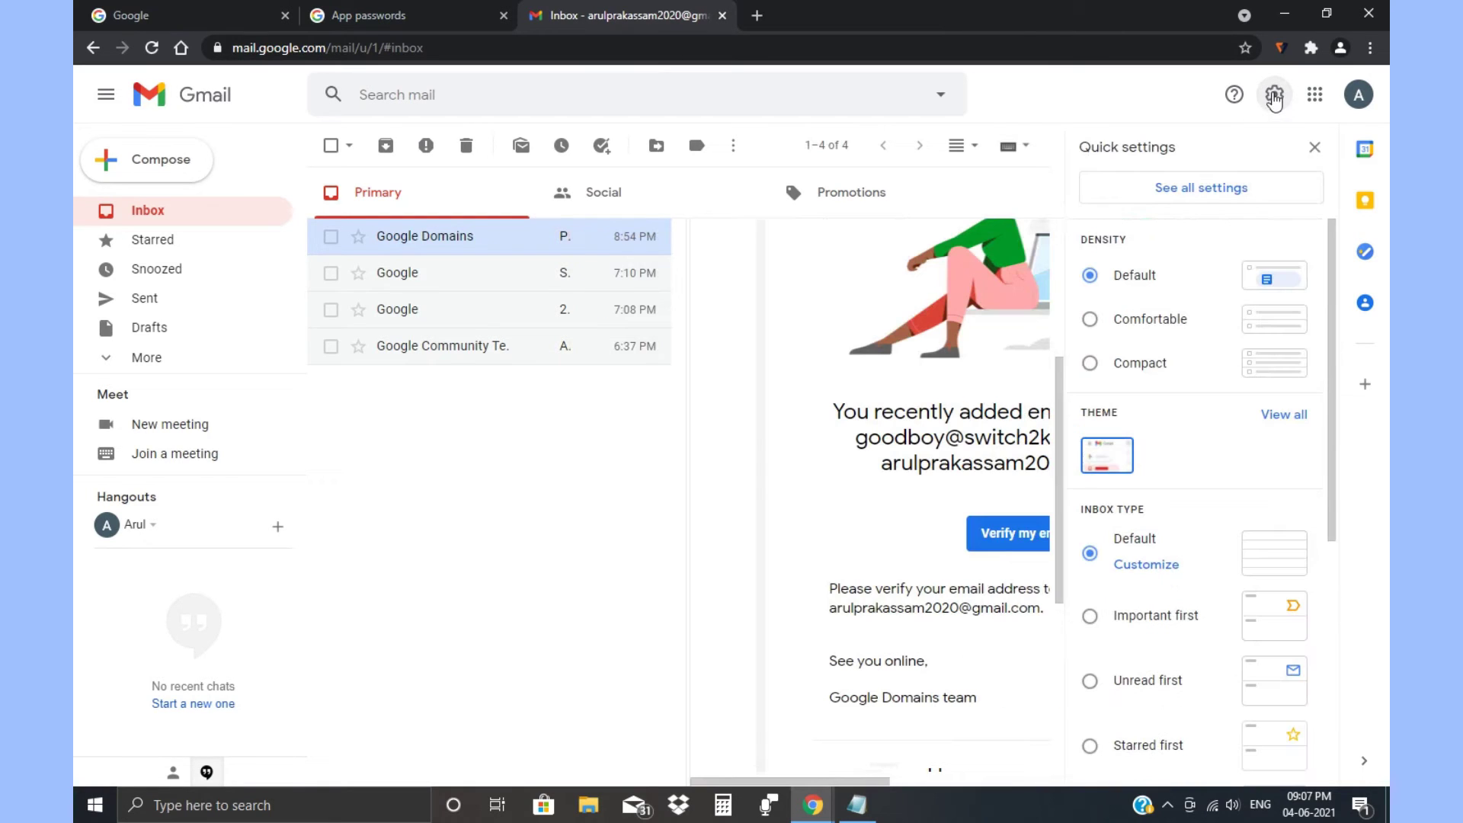
left_click(1223, 194)
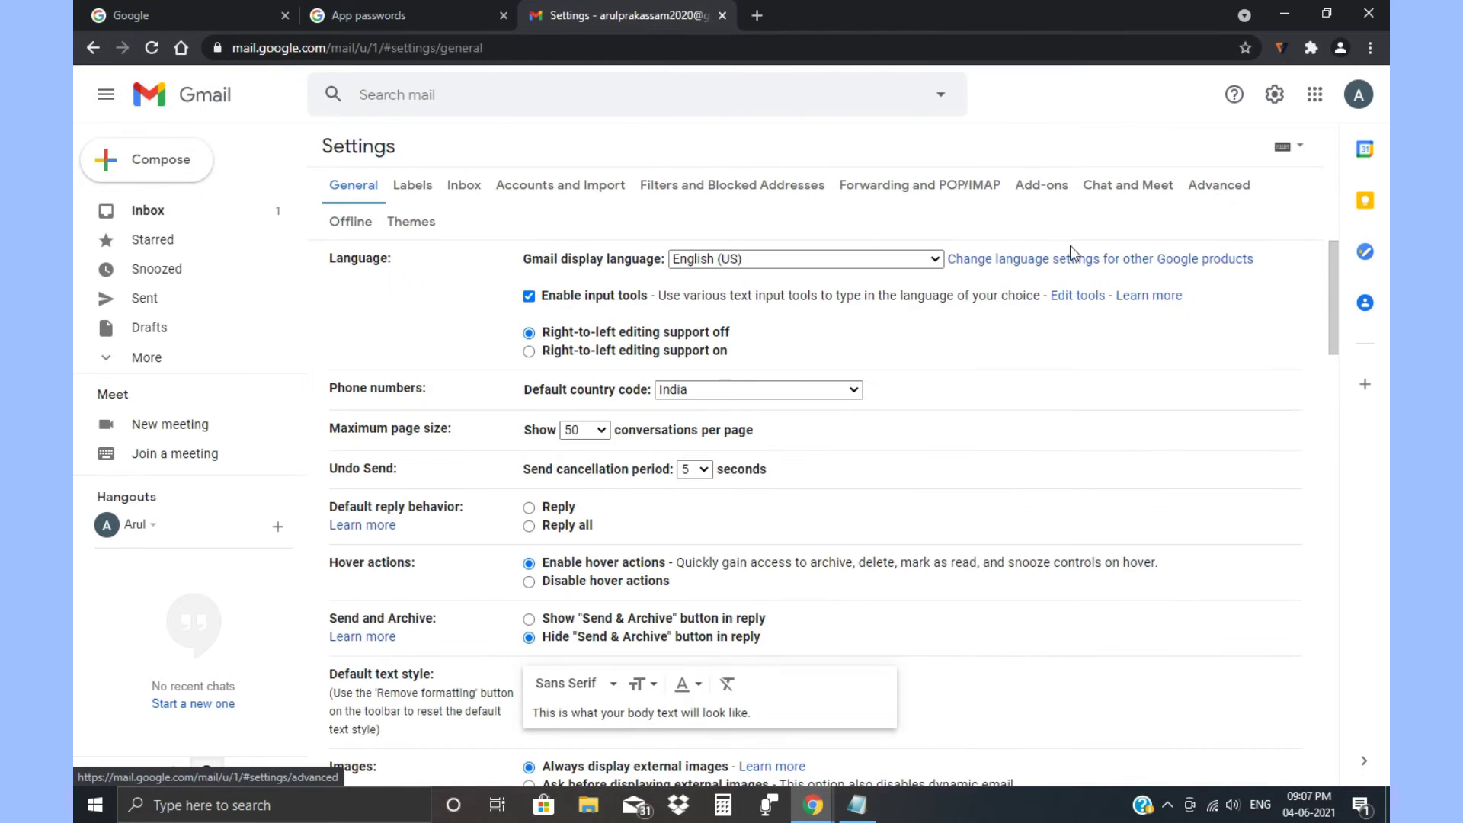
left_click(566, 184)
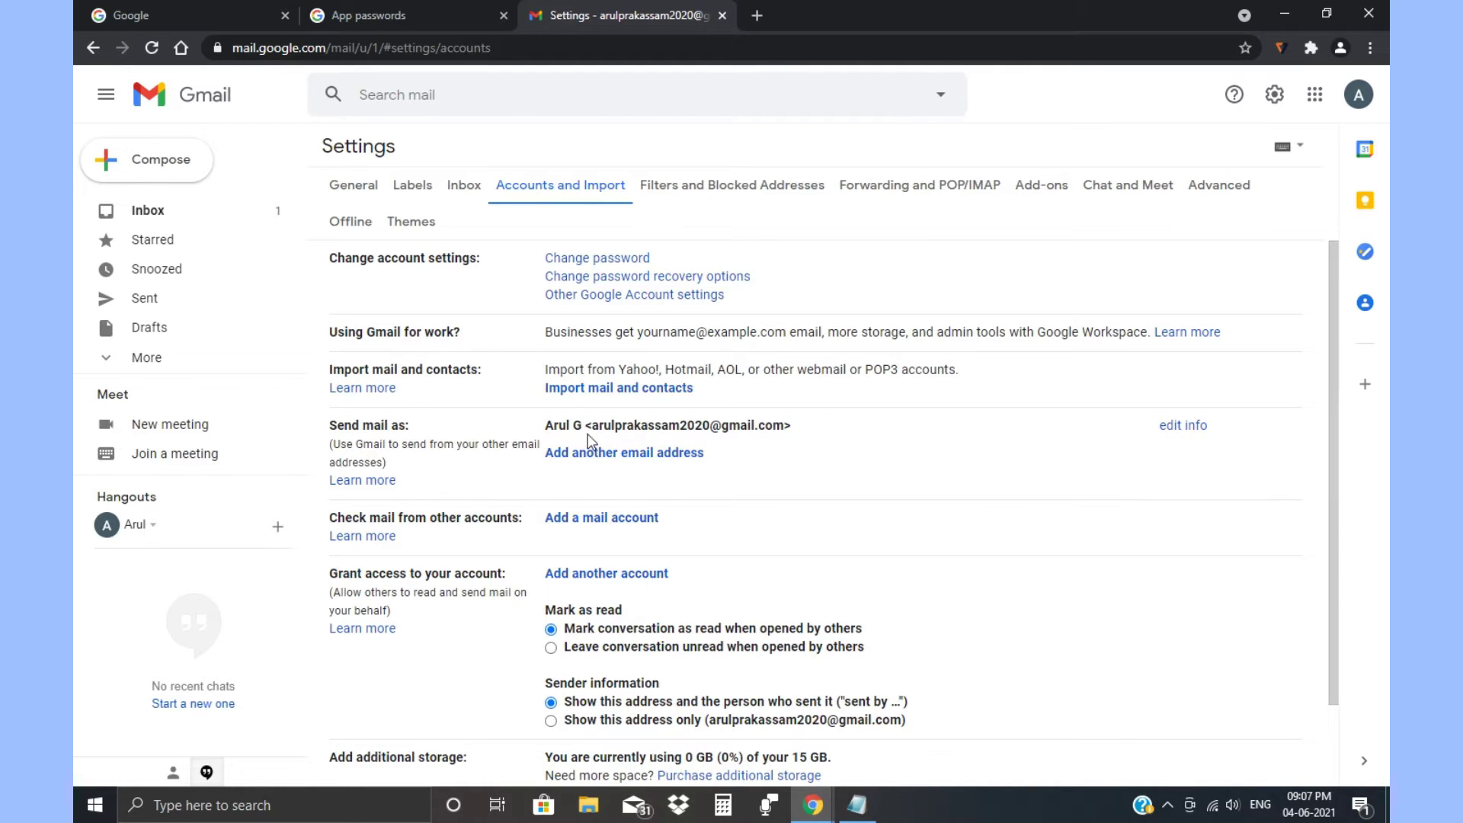
left_click_drag(592, 427, 780, 429)
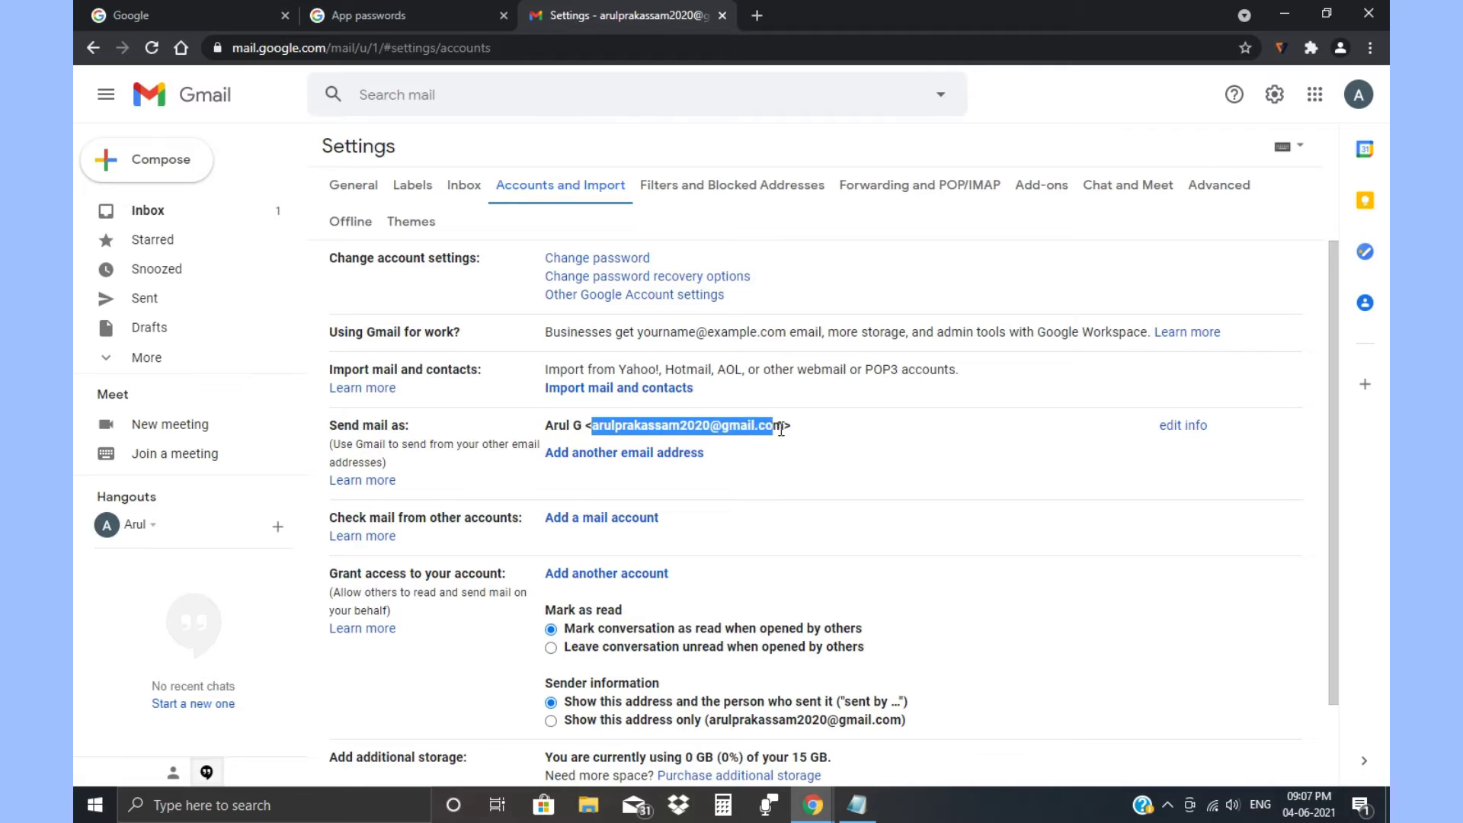
left_click(809, 465)
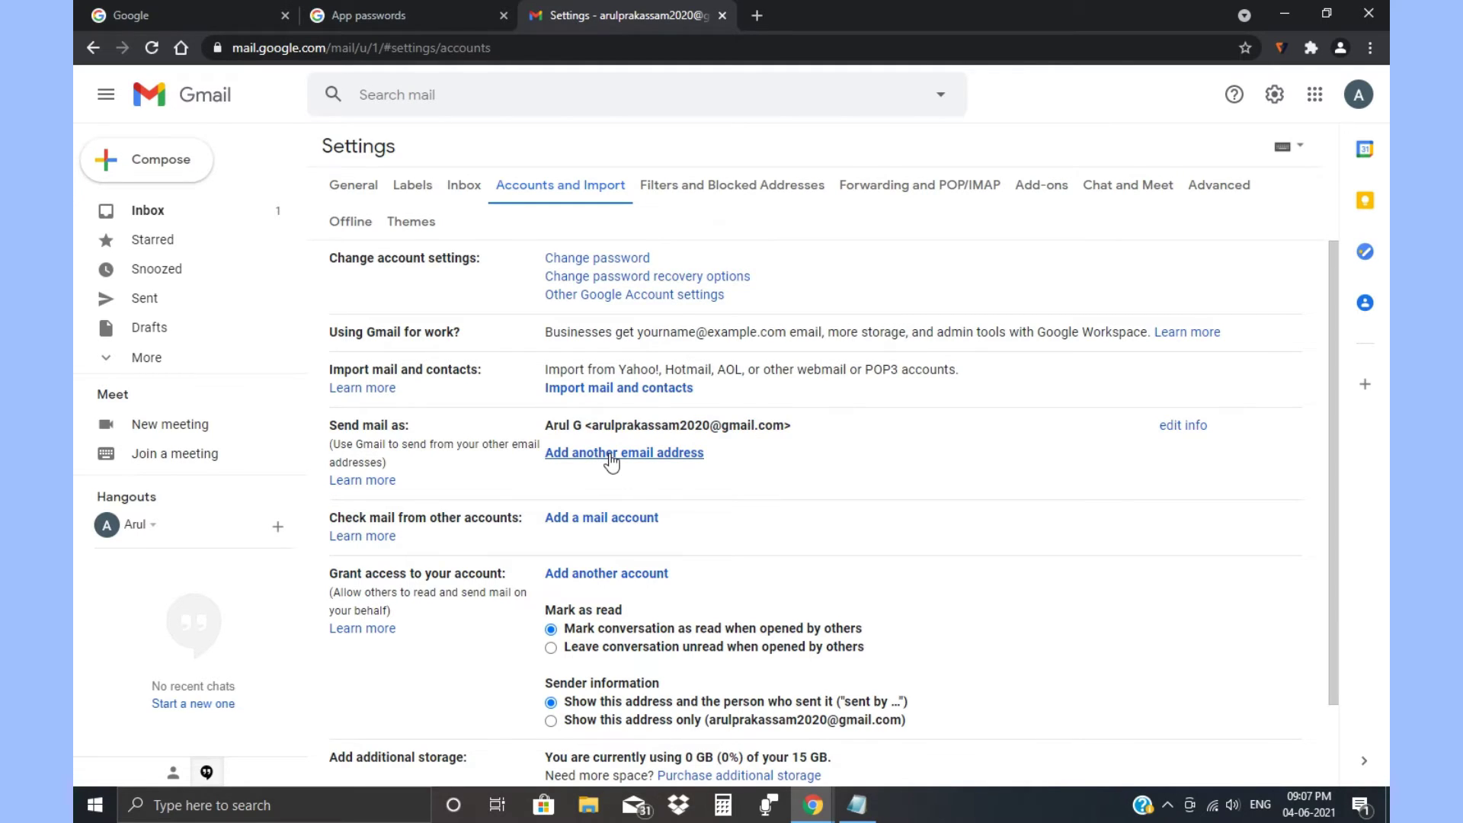
left_click(611, 454)
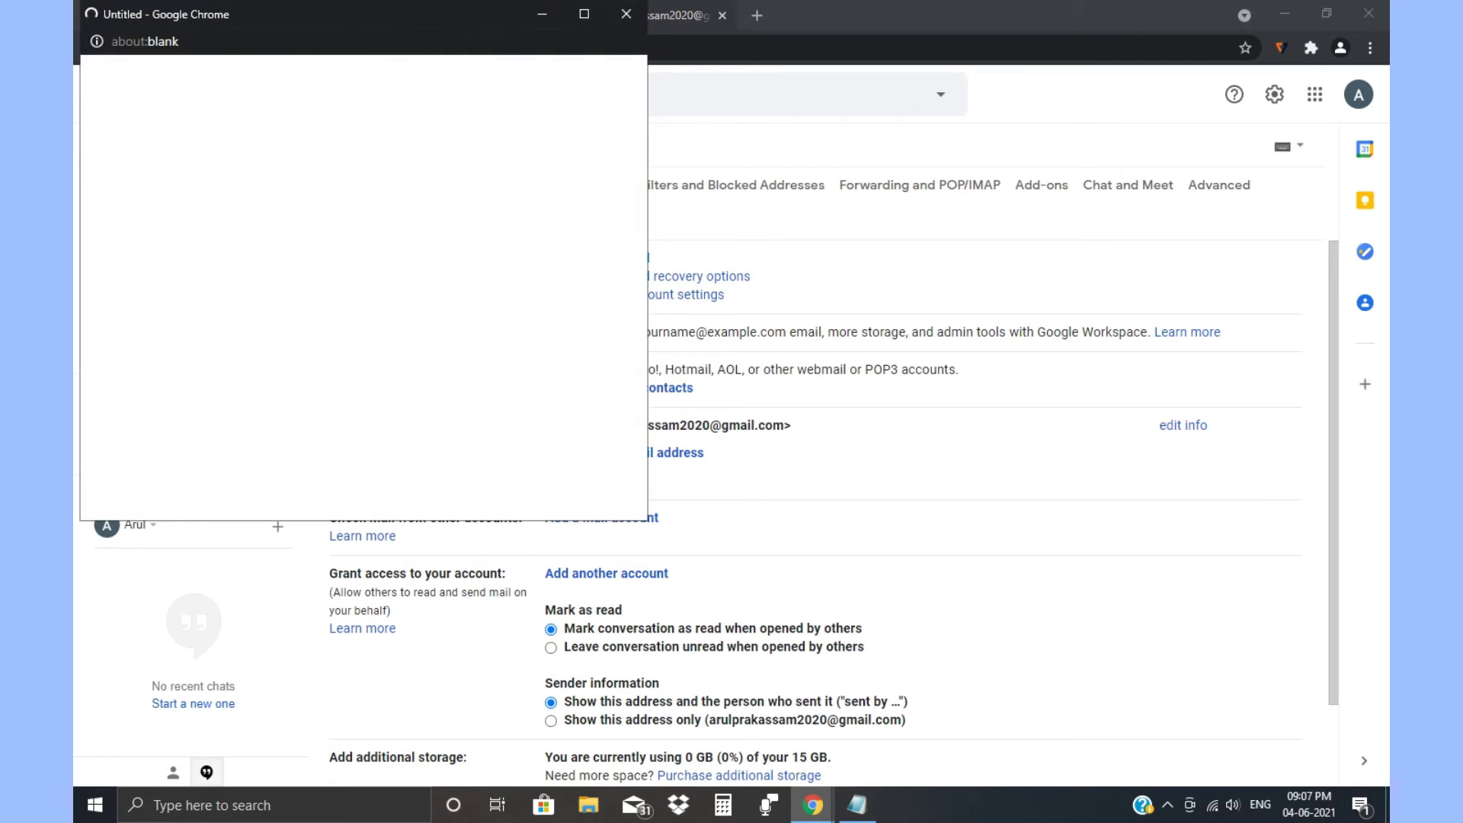
Enter 'Good boy' as the sender name for the new send-as alias.
left_click_drag(359, 23, 514, 103)
left_click(431, 220)
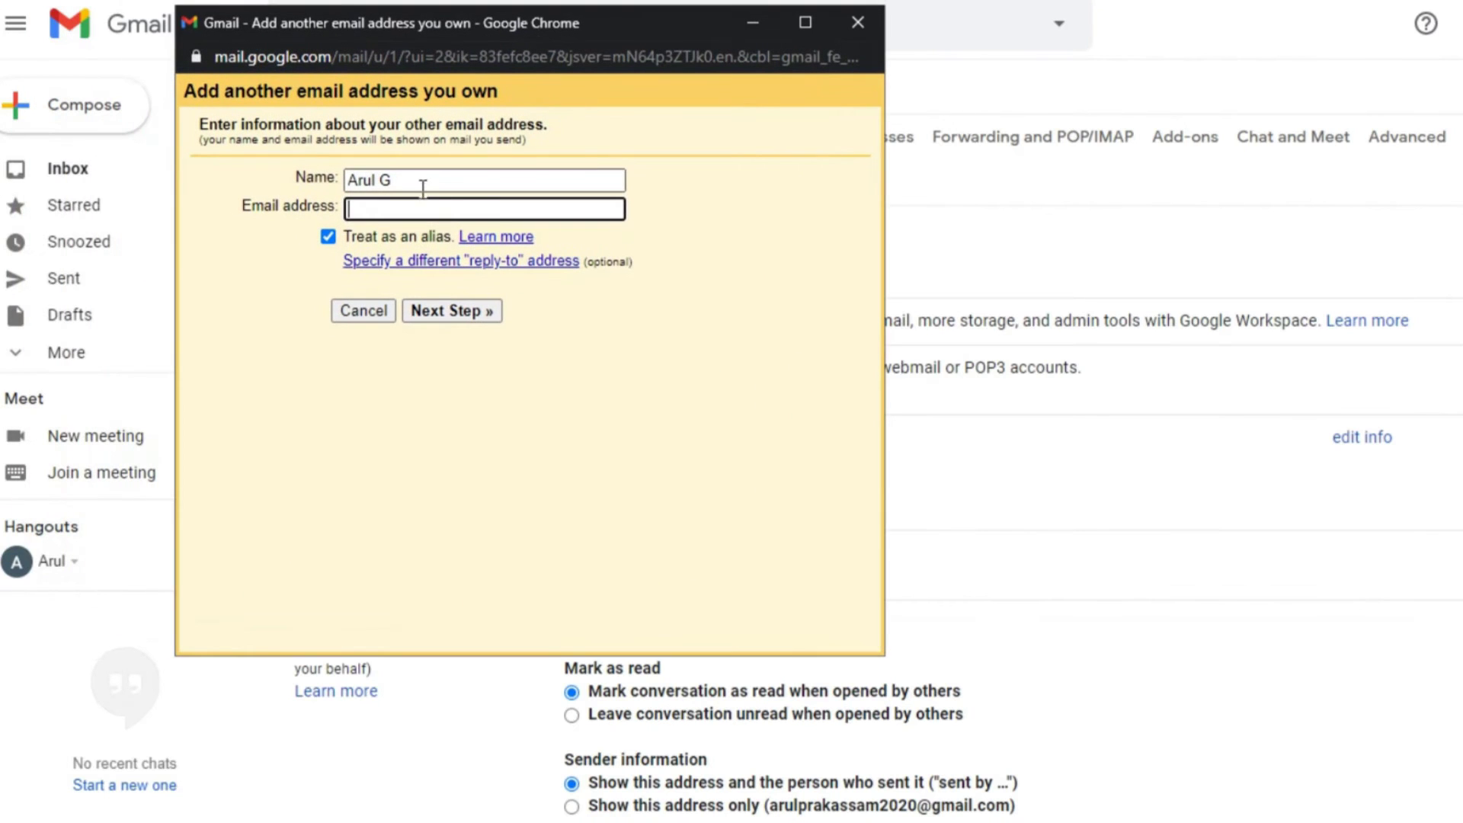
left_click_drag(421, 183, 329, 176)
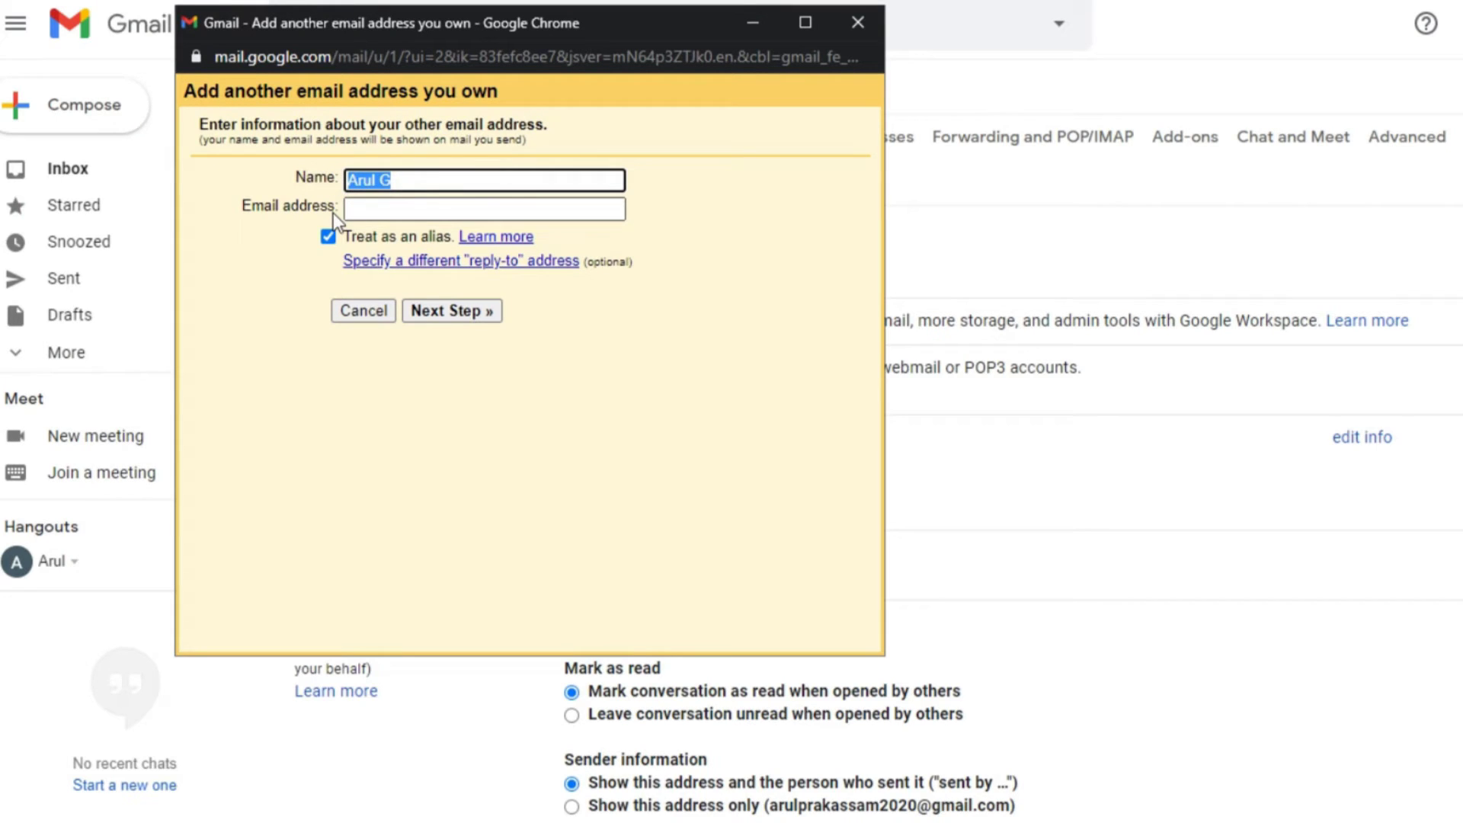
left_click(466, 180)
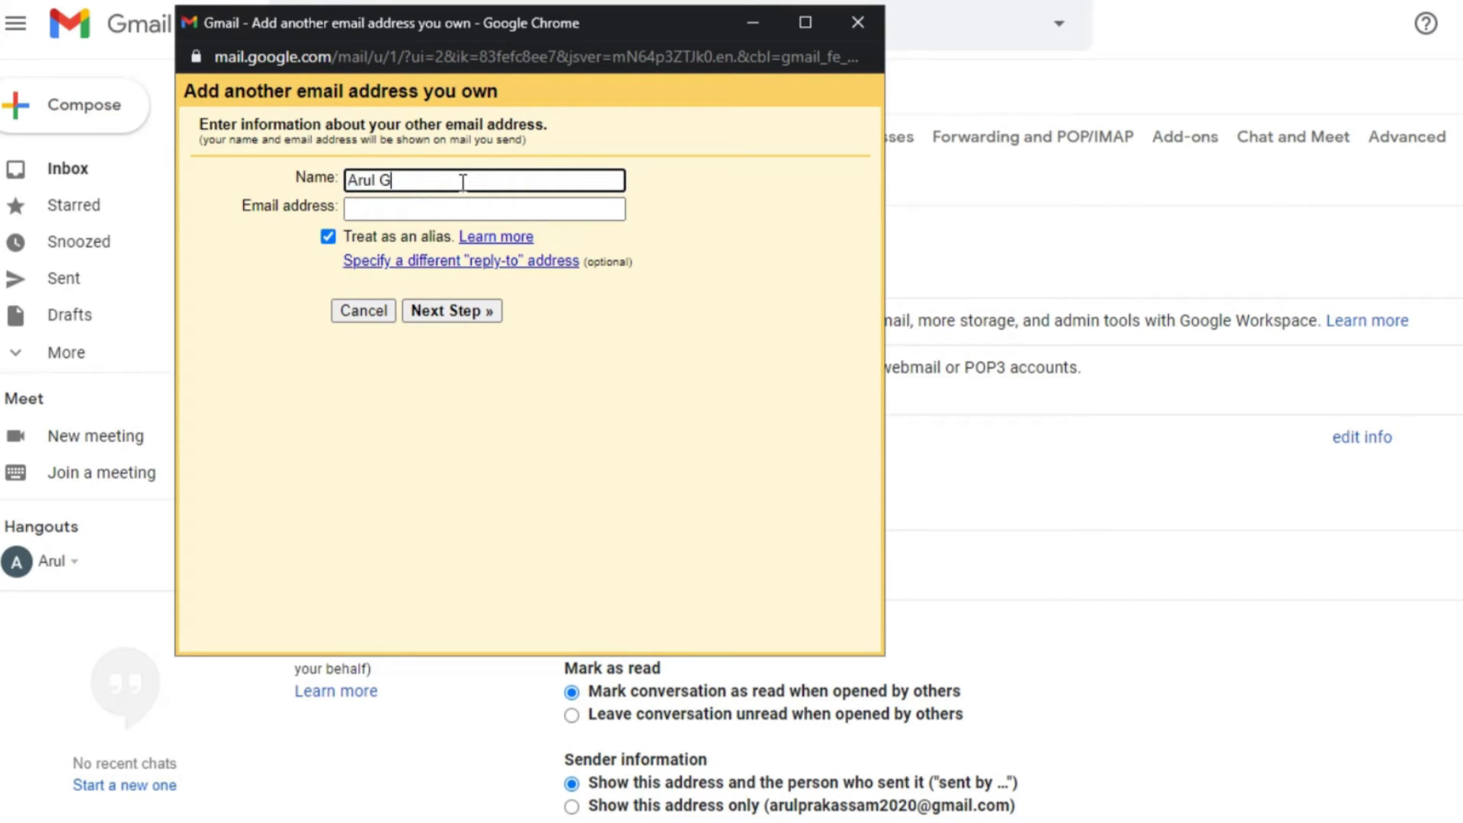
key("BackSpace")
key("BackSpace")
key("BackSpace")
key("BackSpace")
key("BackSpace")
key("BackSpace")
key("alt+Tab")
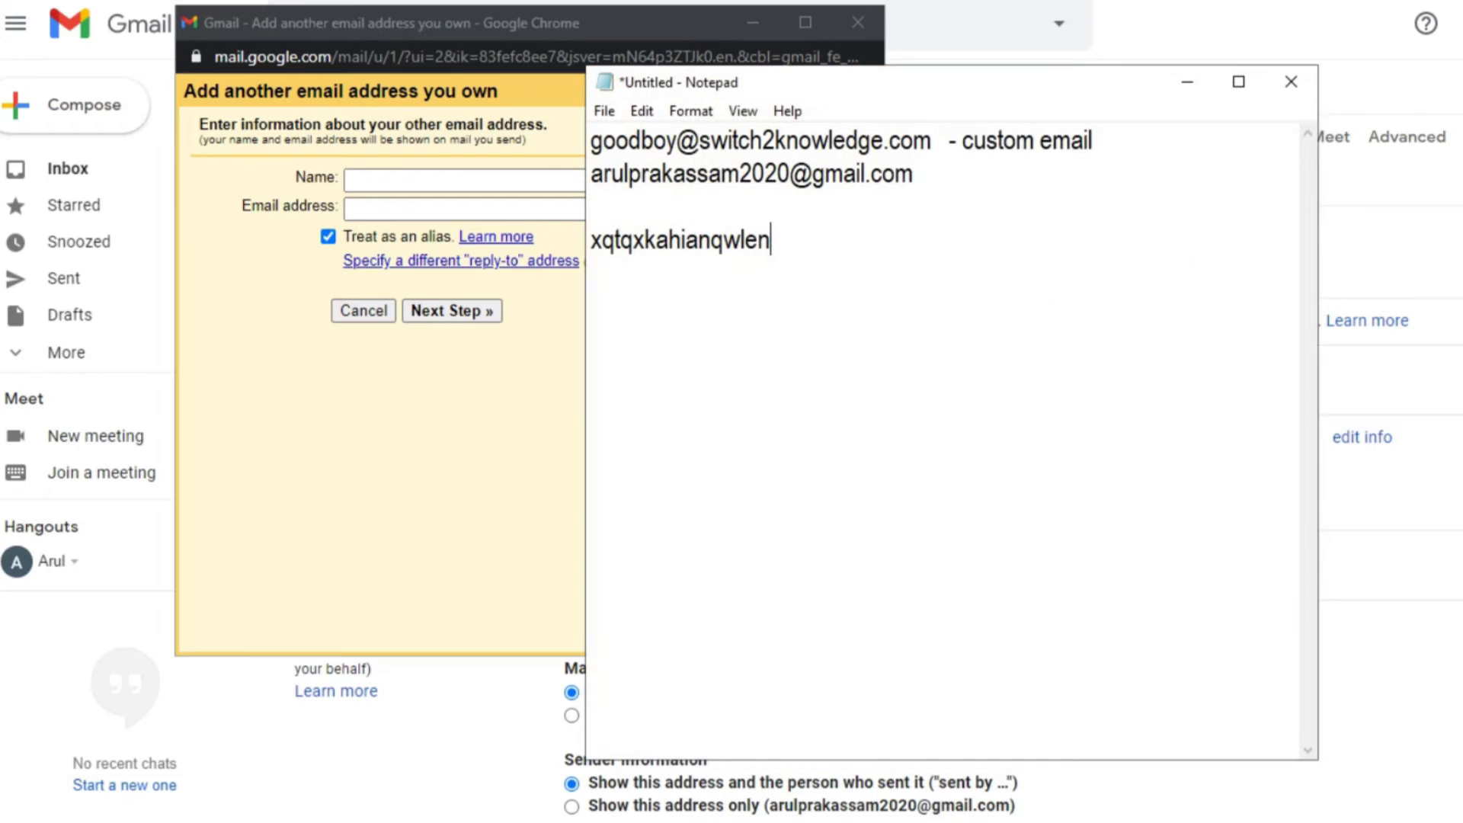
left_click(701, 142)
left_click_drag(705, 142, 885, 143)
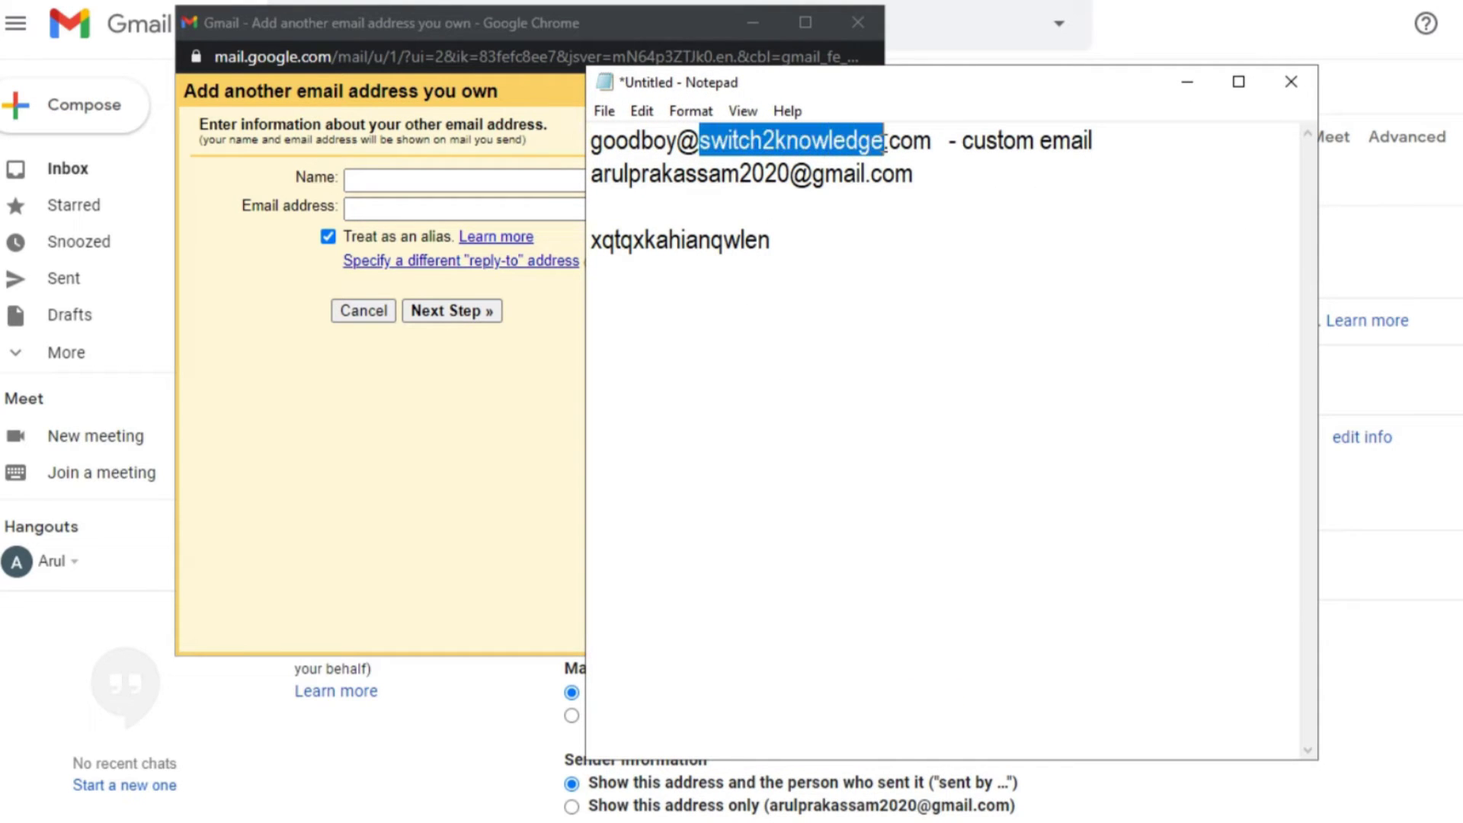
left_click(1185, 82)
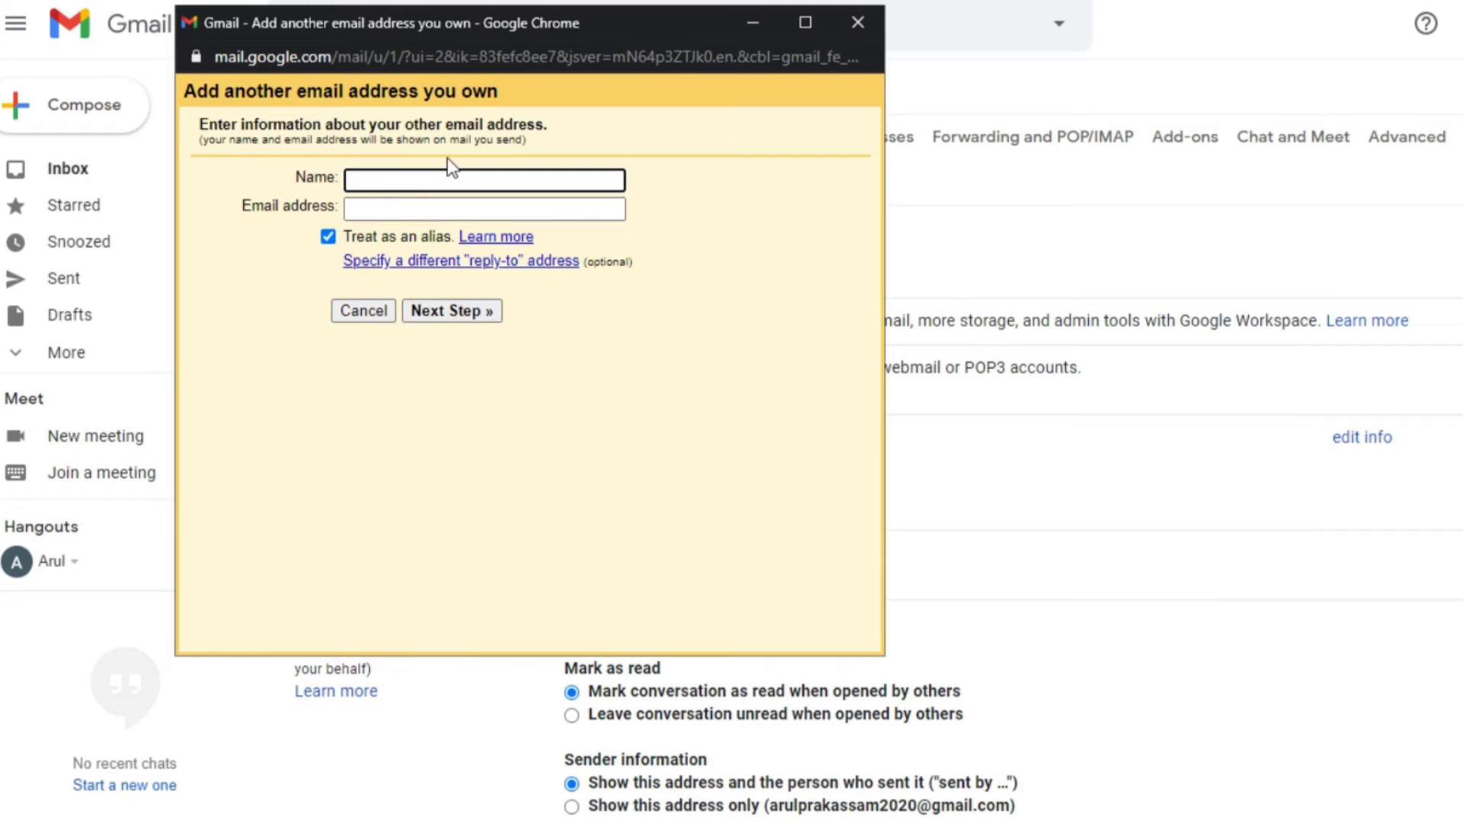
type("Good boy")
Paste the custom-domain alias address from the notes into Email address and continue.
left_click(458, 207)
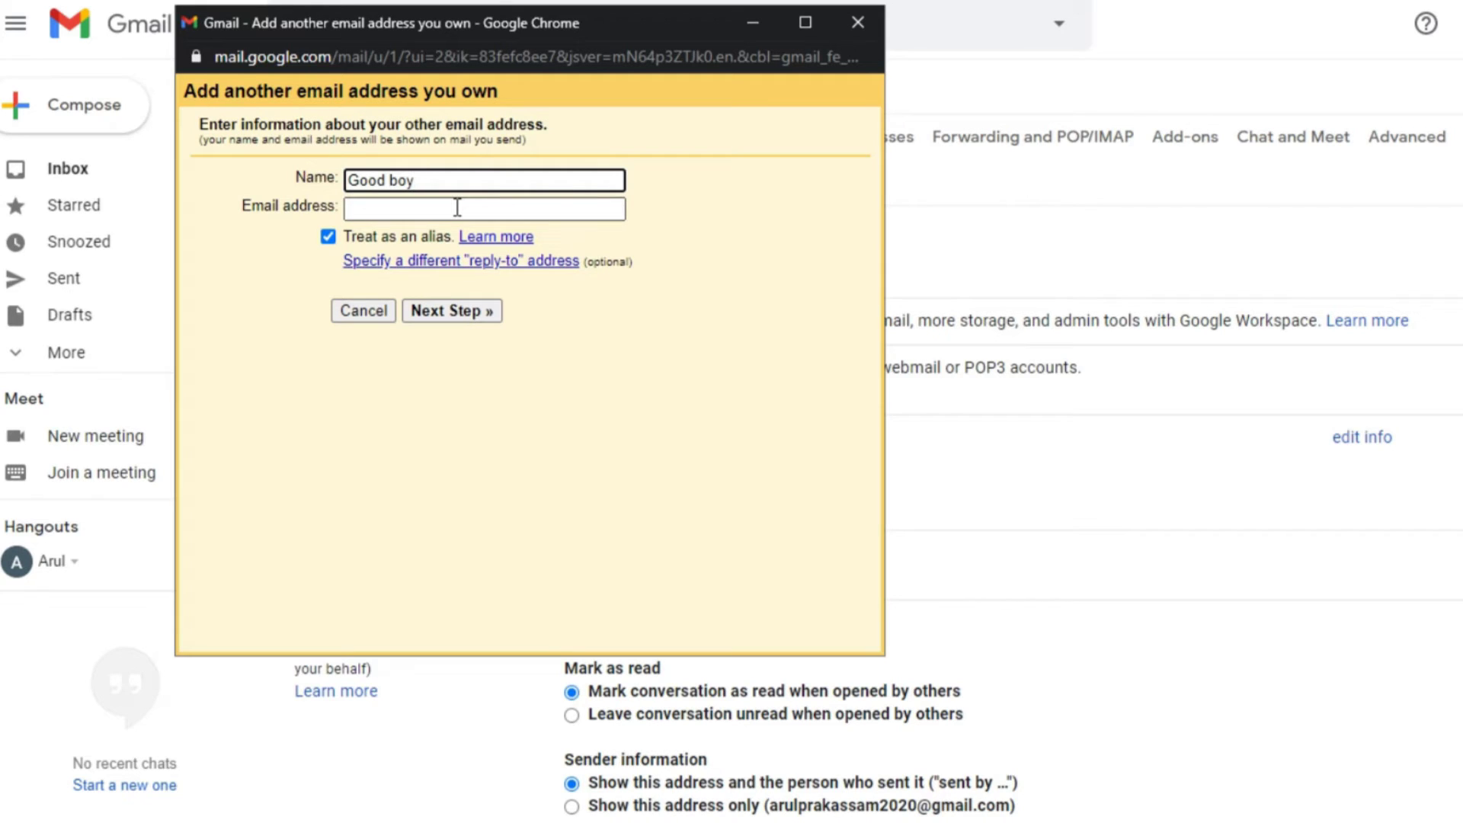
left_click(457, 207)
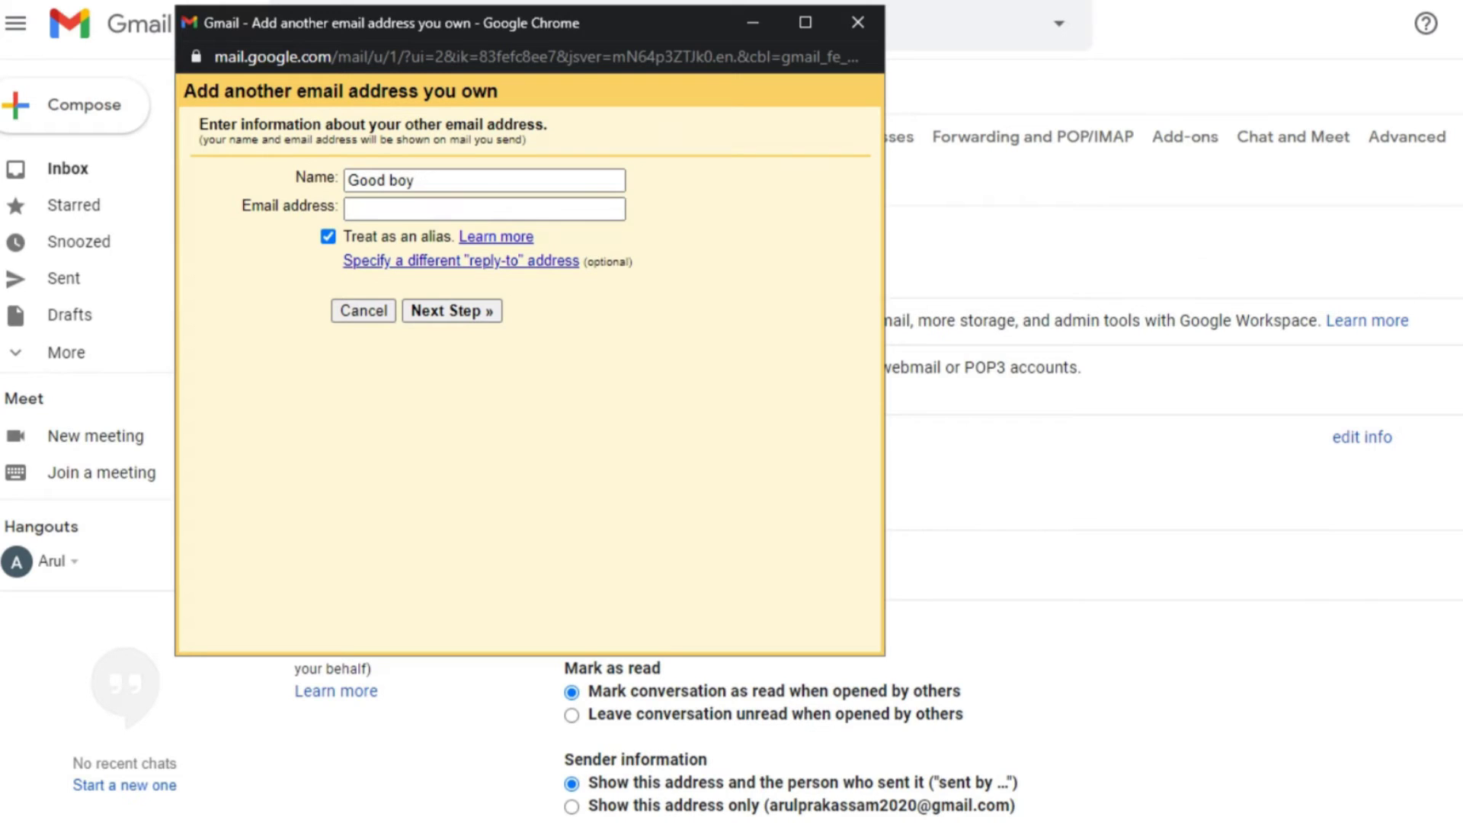
key("alt+Tab")
left_click(880, 259)
left_click_drag(931, 141, 588, 143)
key("ctrl+c")
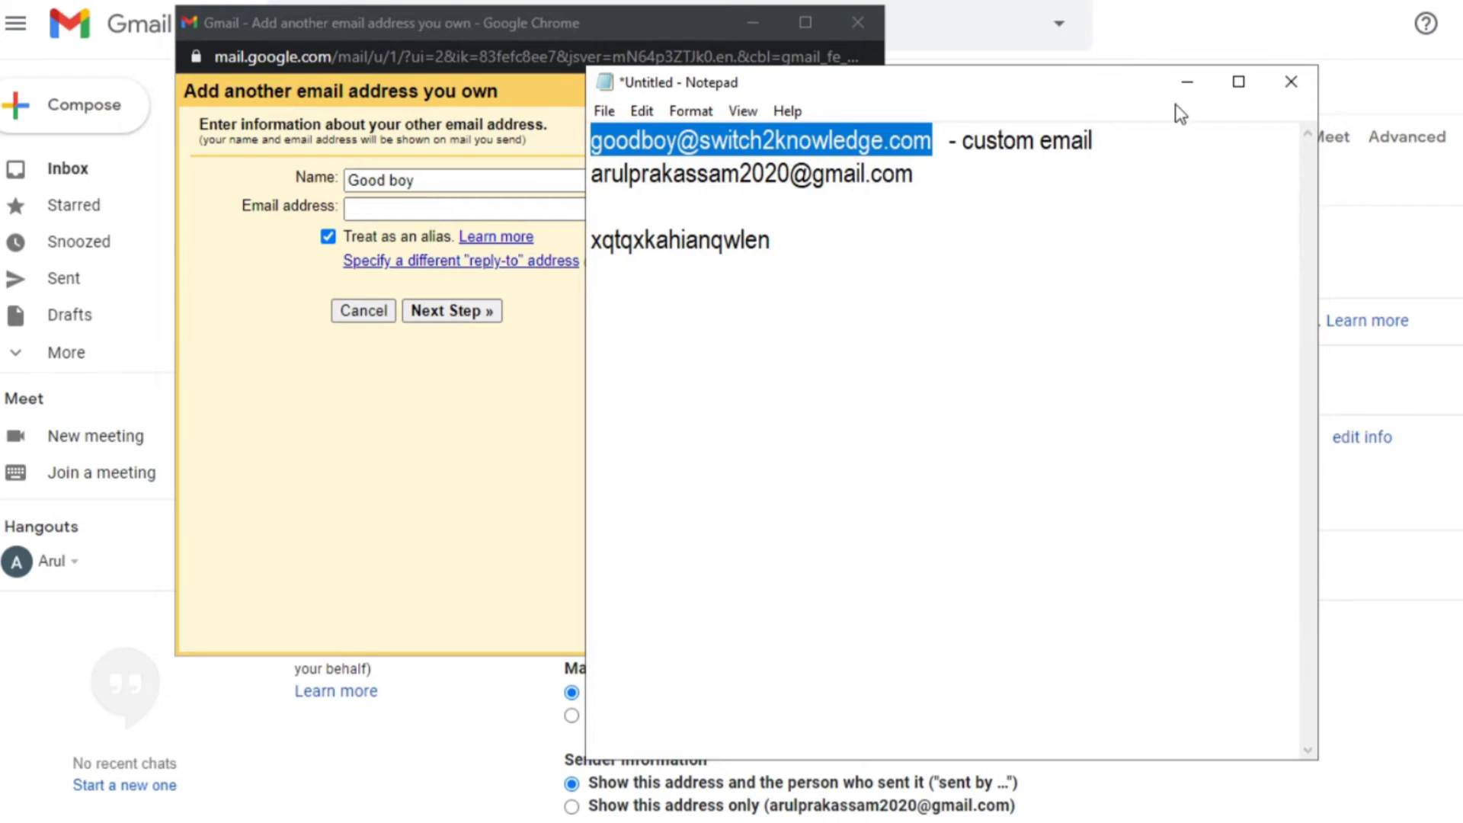
left_click(1187, 81)
key("ctrl+v")
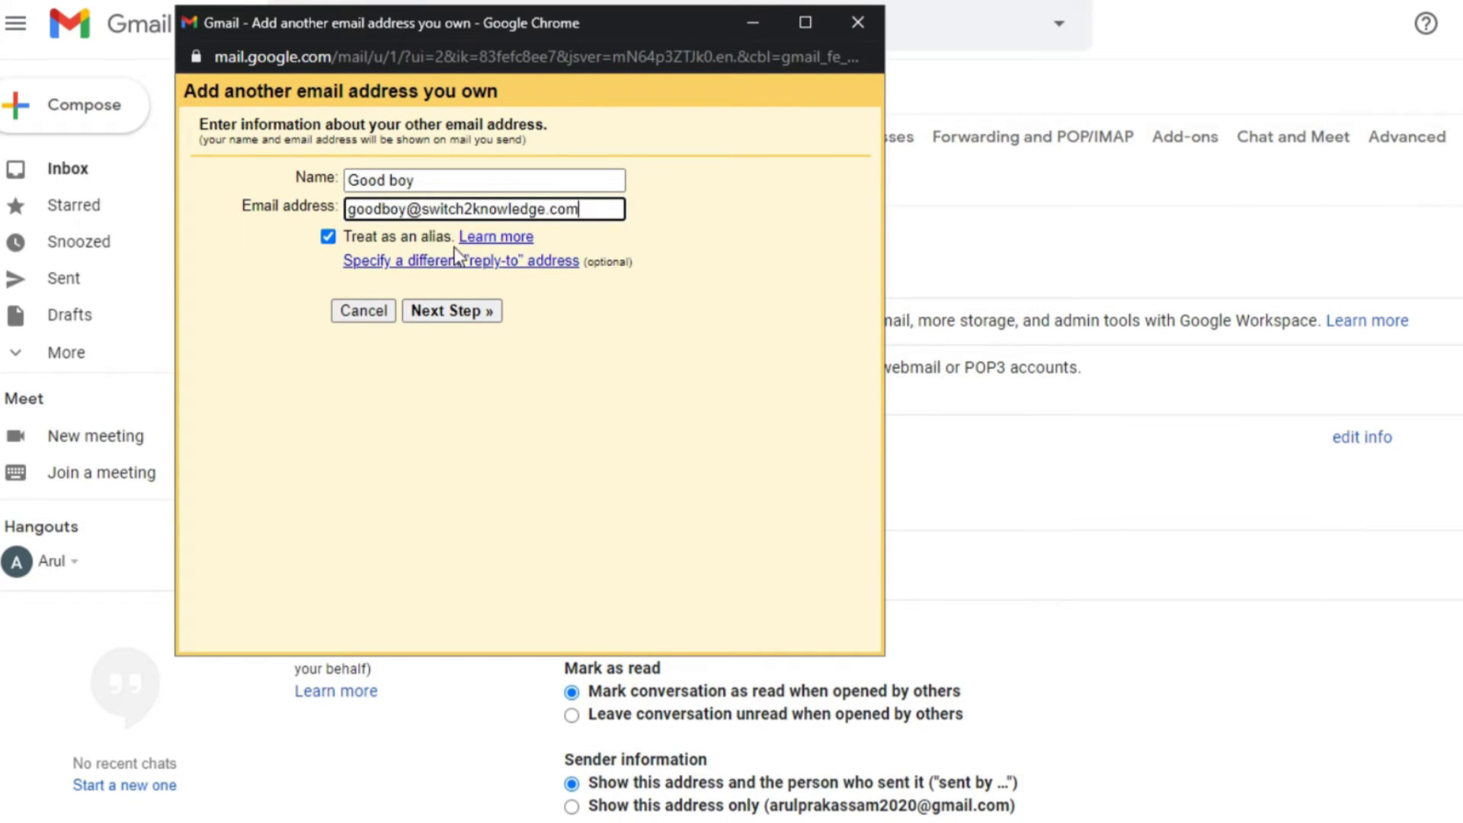
left_click(440, 318)
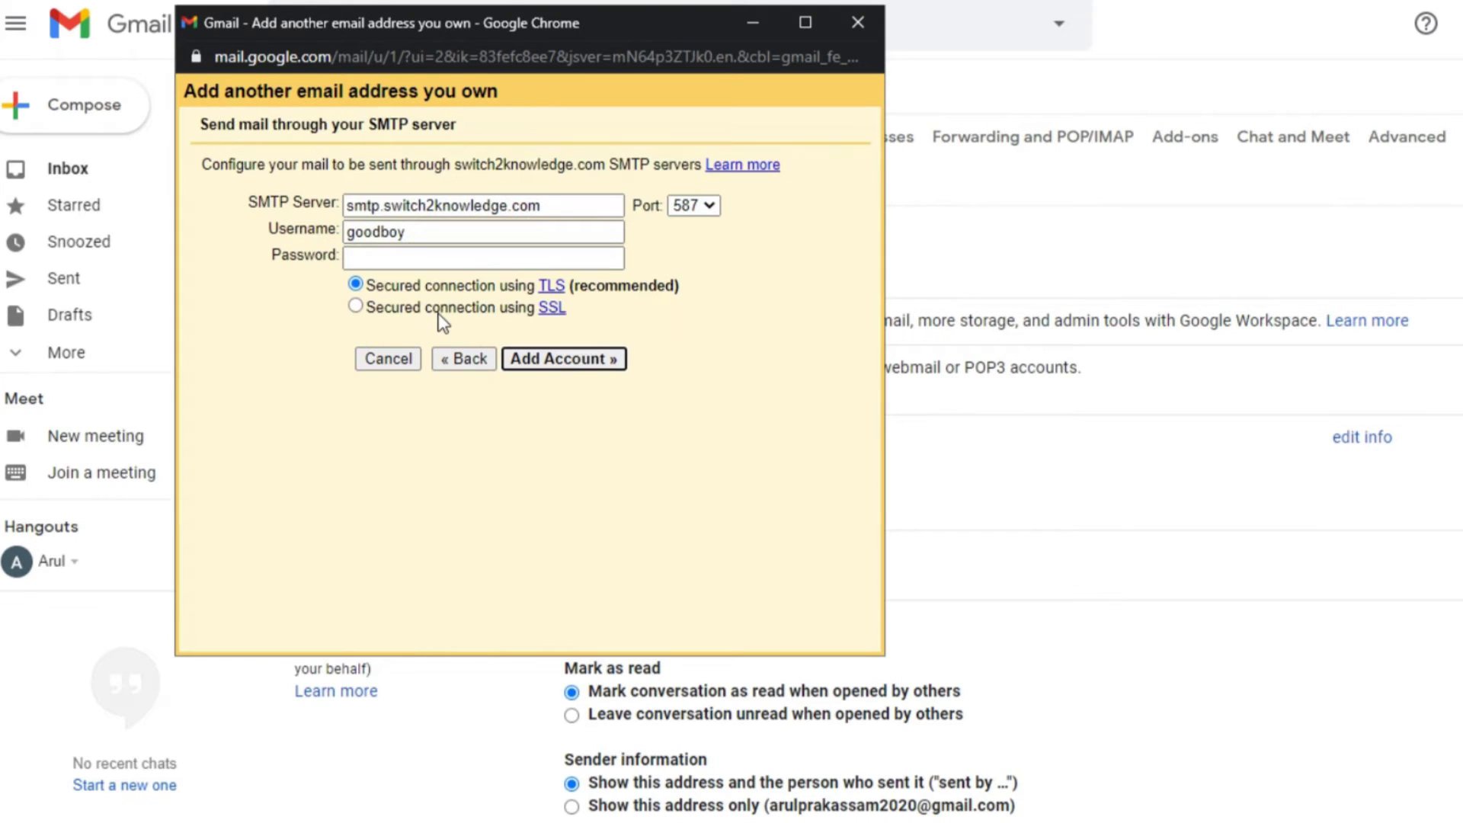
Change the SMTP server from the custom domain to smtp.gmail.com.
left_click(566, 204)
key("BackSpace")
key("BackSpace")
key("BackSpace")
key("BackSpace")
key("BackSpace")
key("BackSpace")
key("BackSpace")
key("BackSpace")
key("BackSpace")
key("BackSpace")
key("BackSpace")
key("BackSpace")
key("BackSpace")
key("BackSpace")
key("BackSpace")
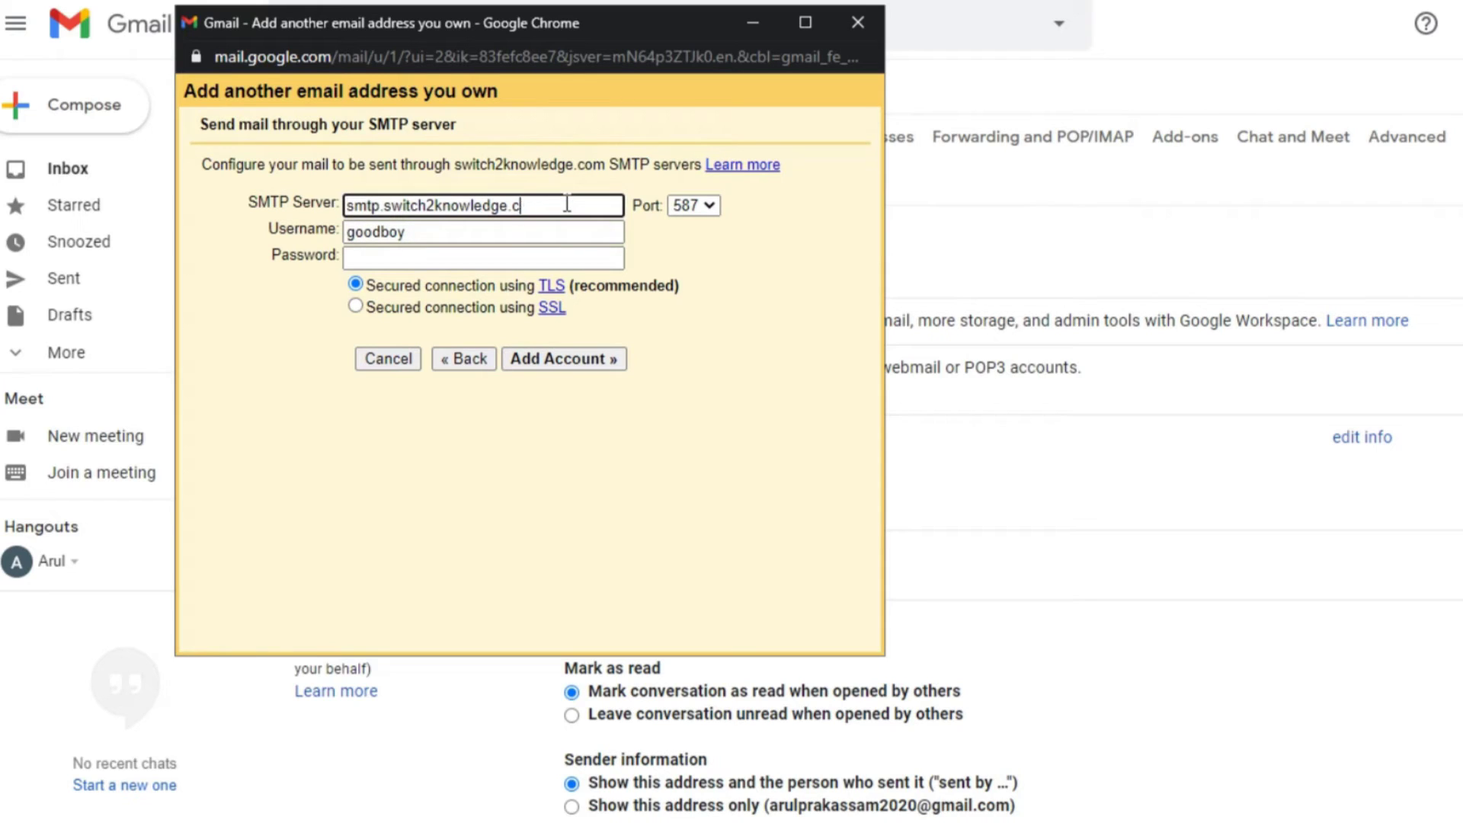
key("BackSpace")
key("BackSpace")
key("BackSpace")
key("BackSpace")
key("BackSpace")
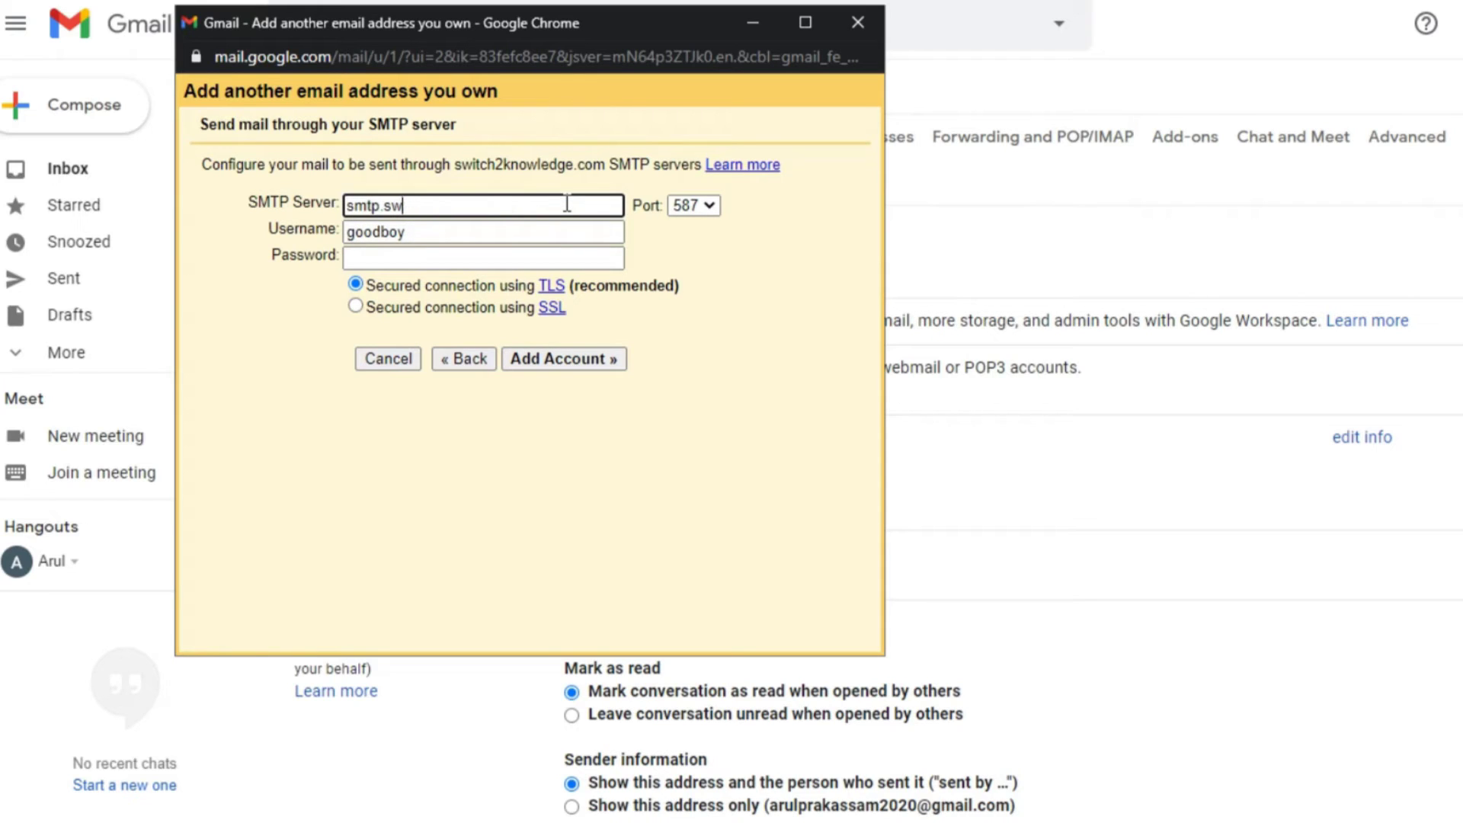
type("gmail.com")
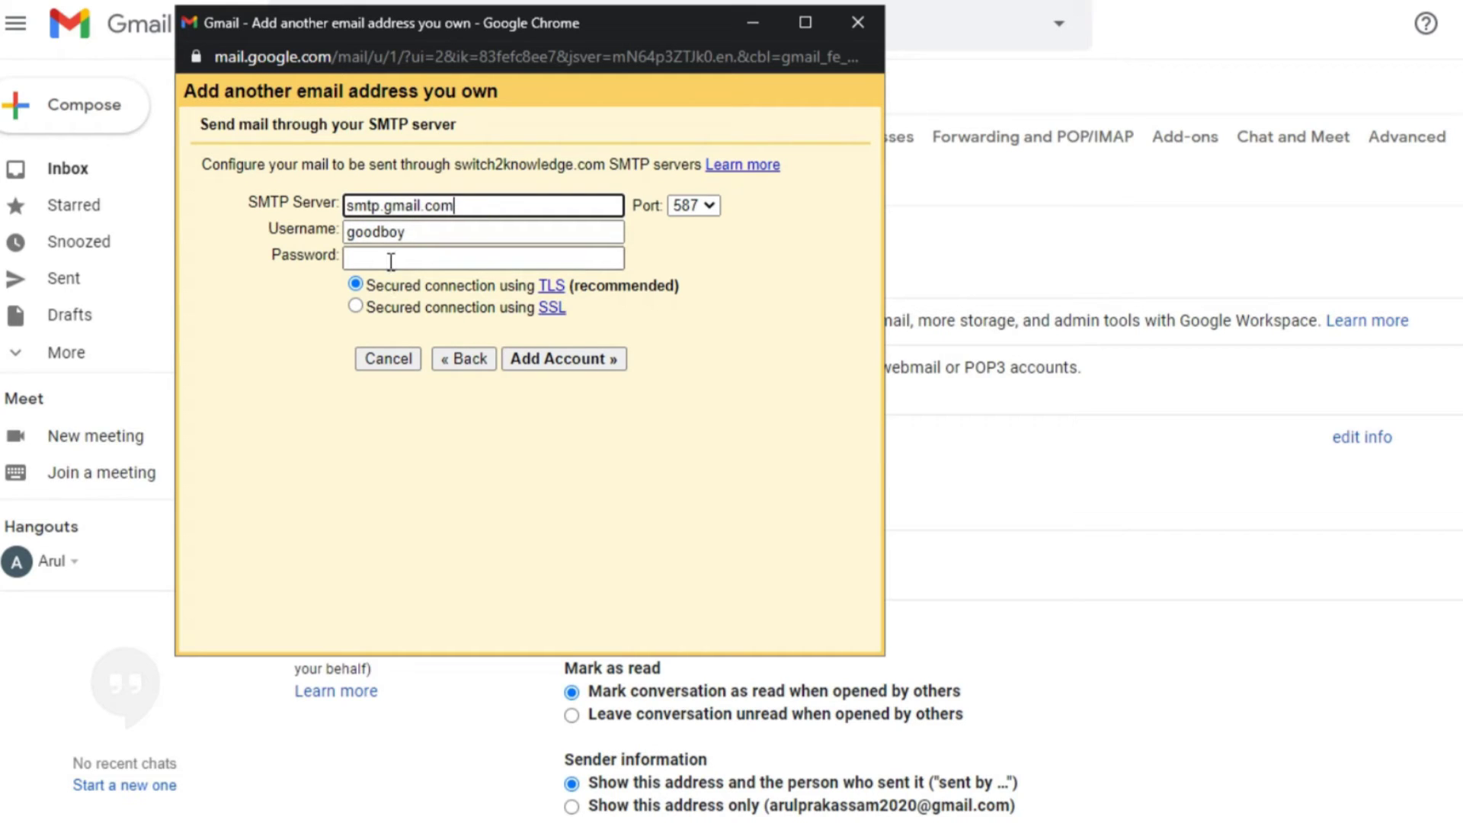
Replace the SMTP username with the Gmail address copied from the notes.
left_click(424, 231)
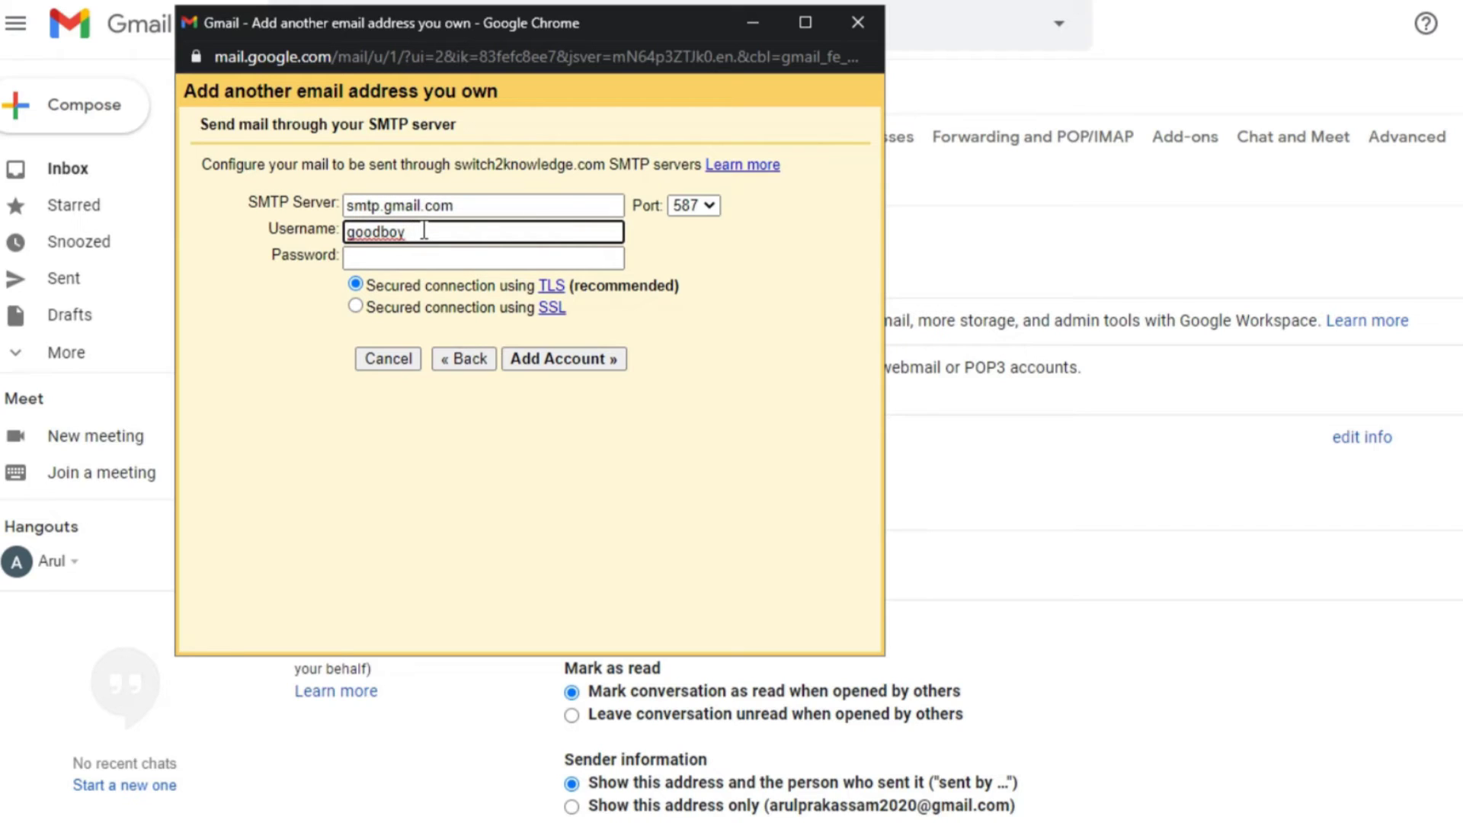
double_click(388, 231)
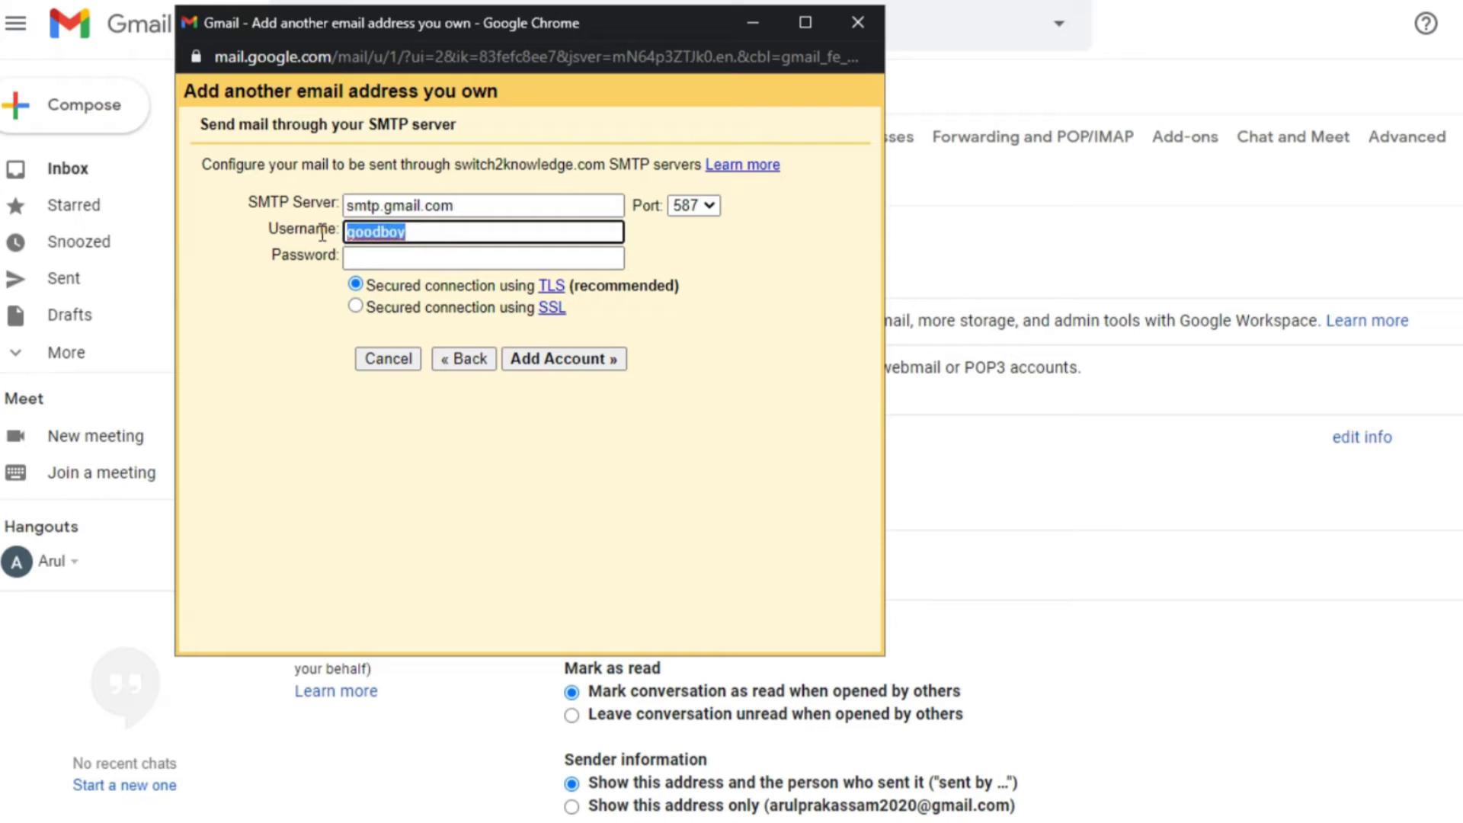
key("BackSpace")
key("alt+Tab")
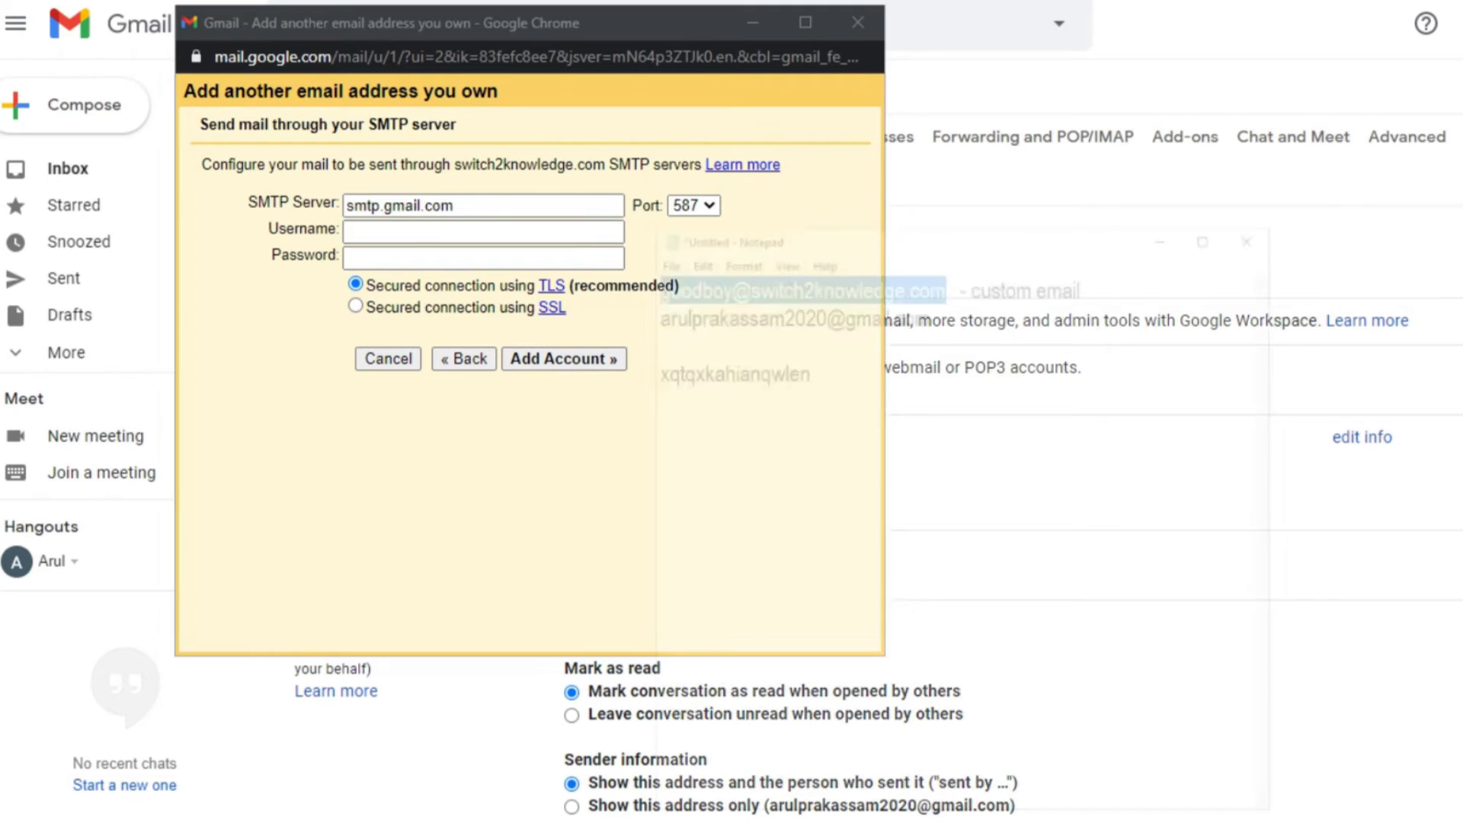
left_click(806, 284)
left_click_drag(912, 175, 579, 176)
key("ctrl+c")
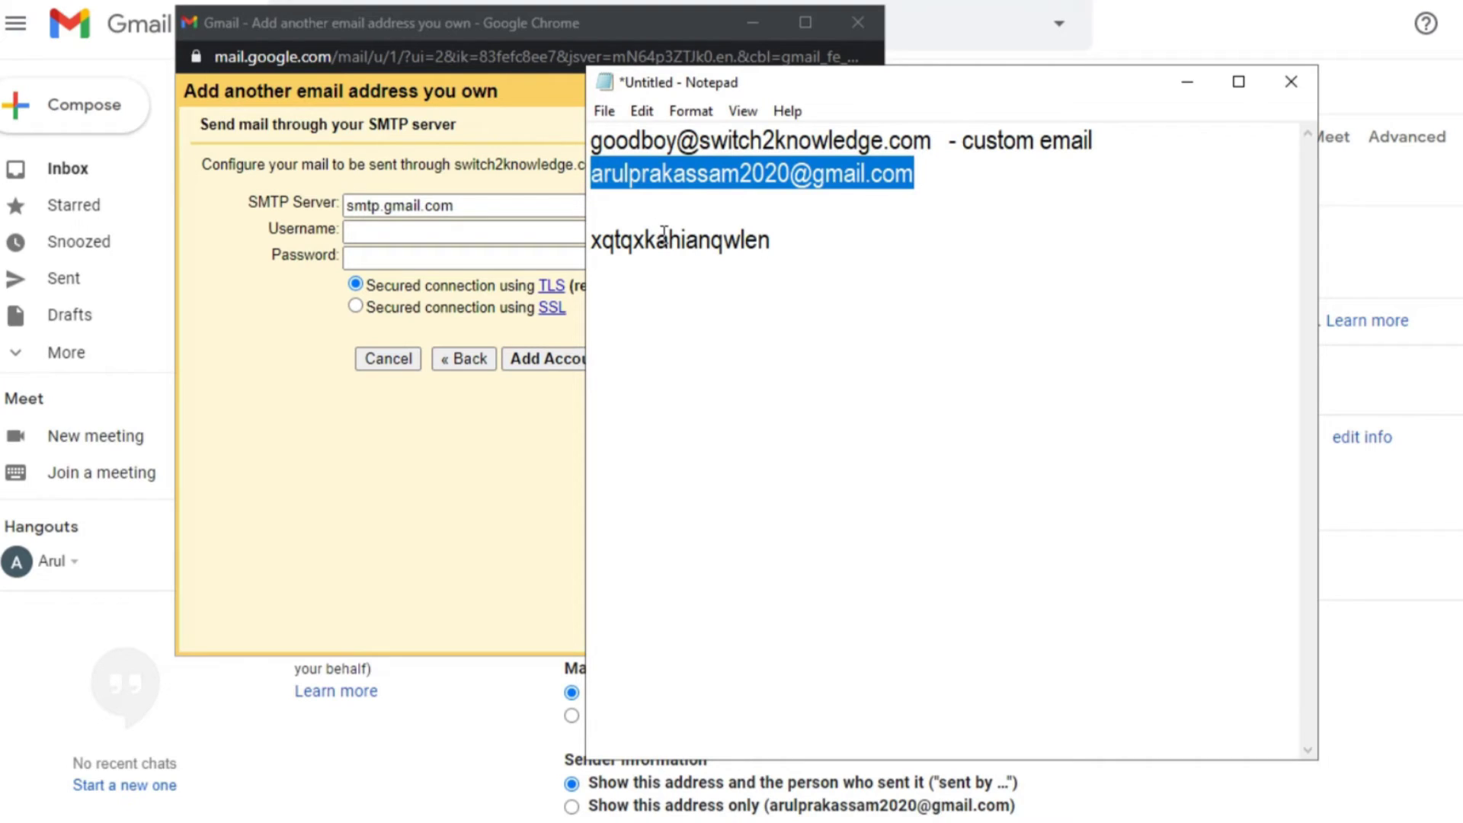
left_click(1177, 87)
left_click(451, 233)
key("ctrl+v")
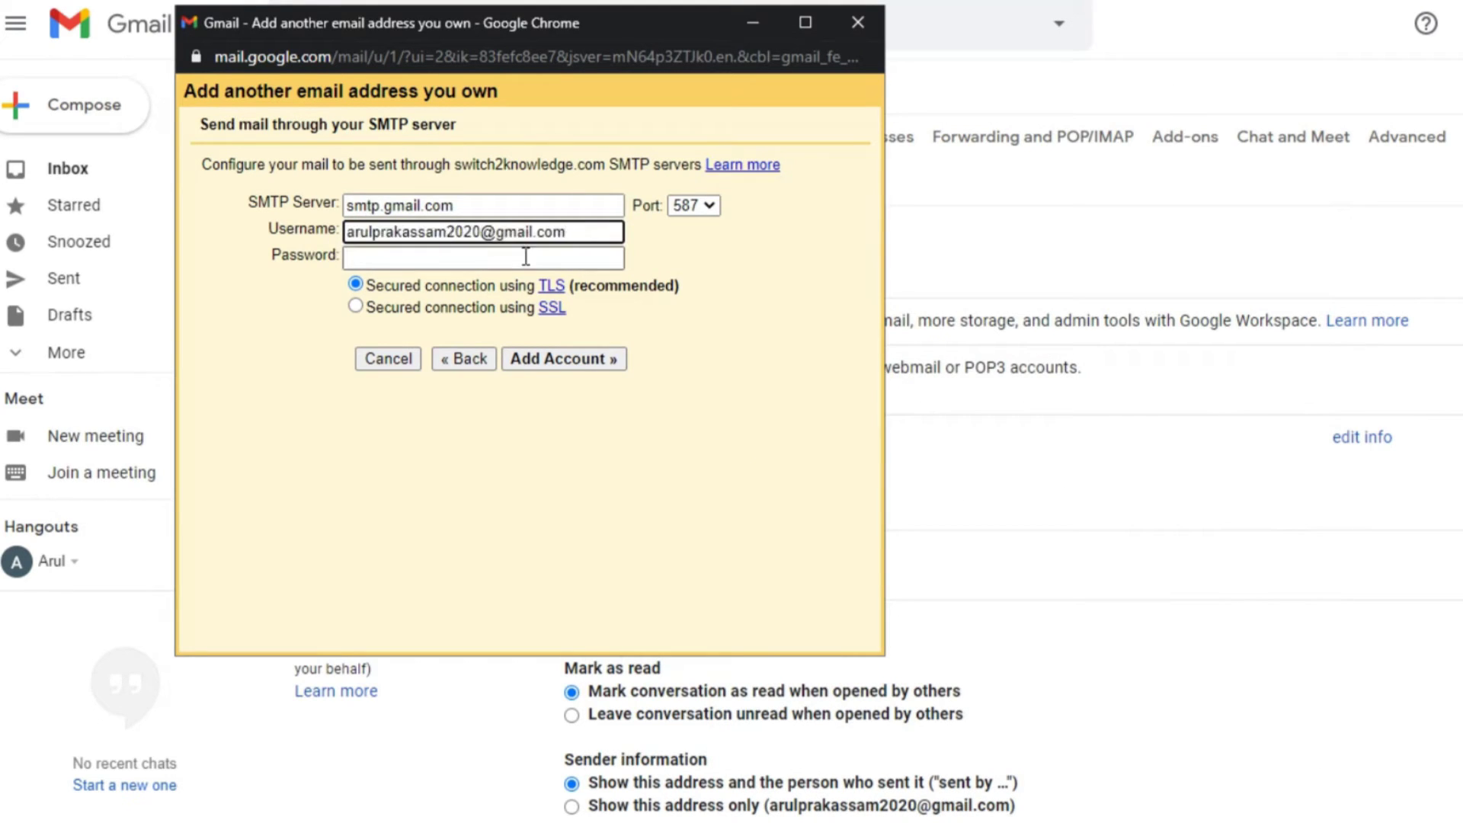
Paste the app password from the notes as the SMTP password and add the account.
left_click(485, 259)
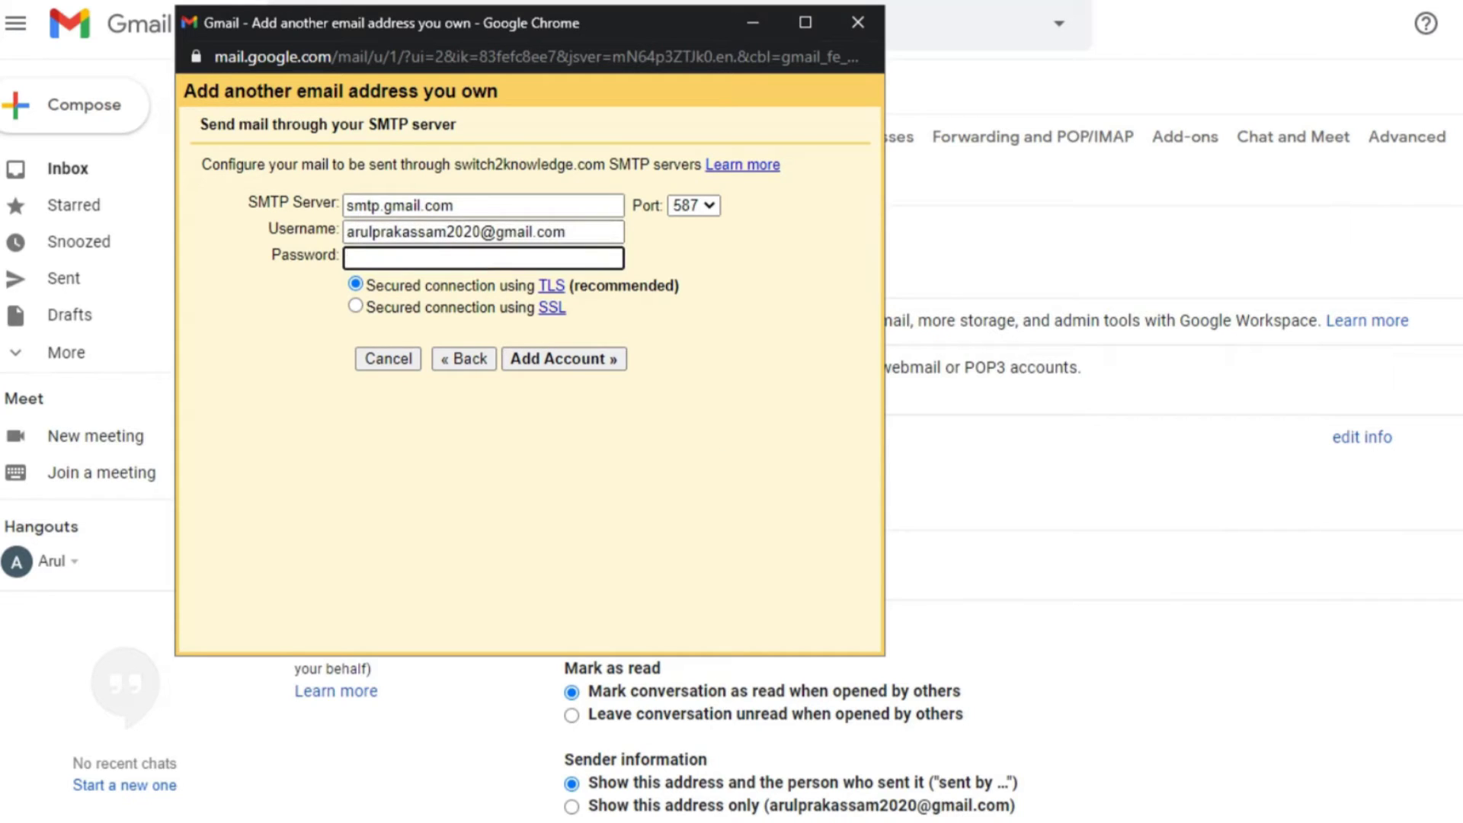
left_click(960, 792)
left_click(774, 248)
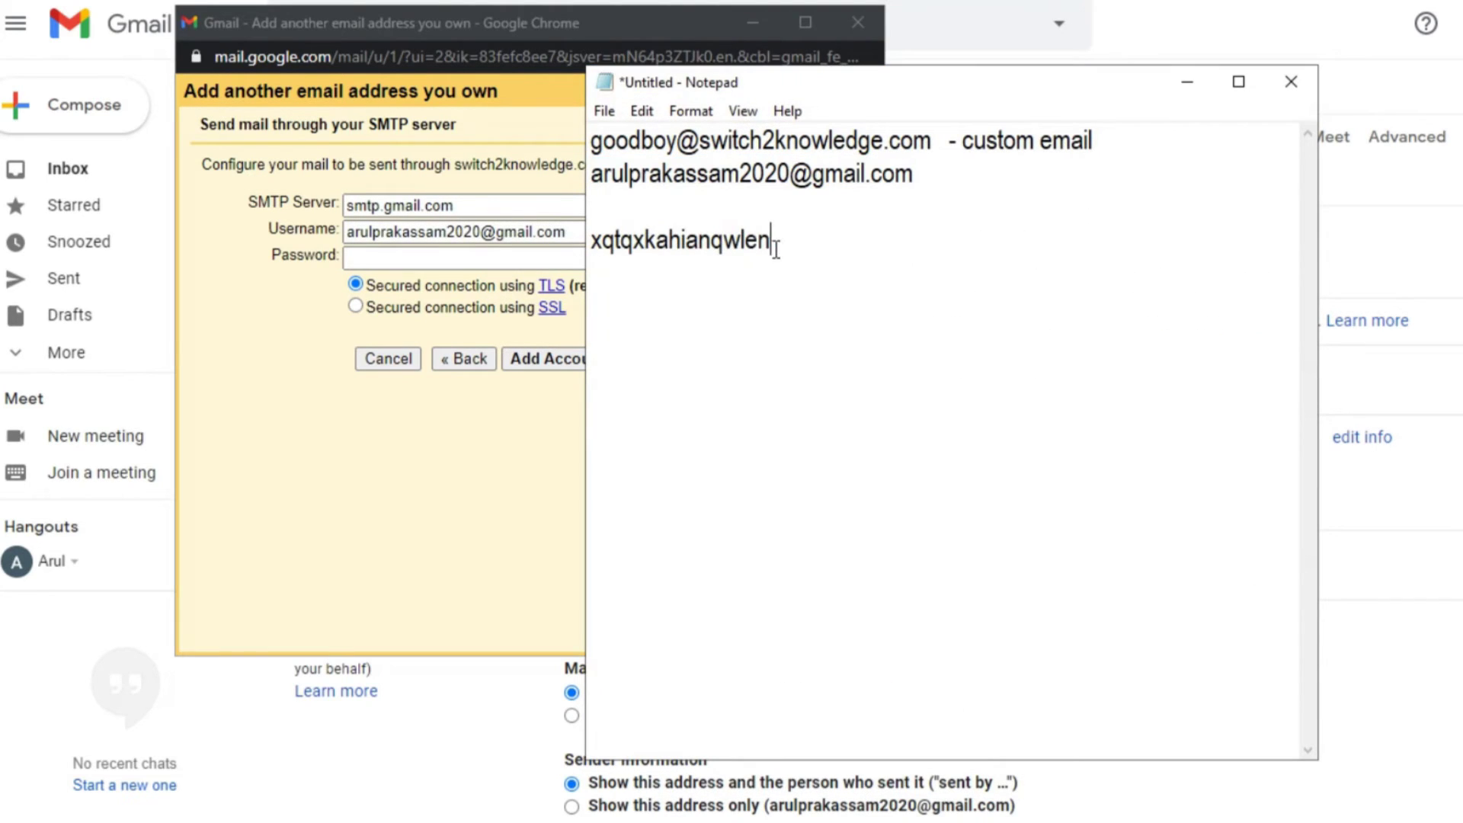
left_click_drag(774, 249, 596, 251)
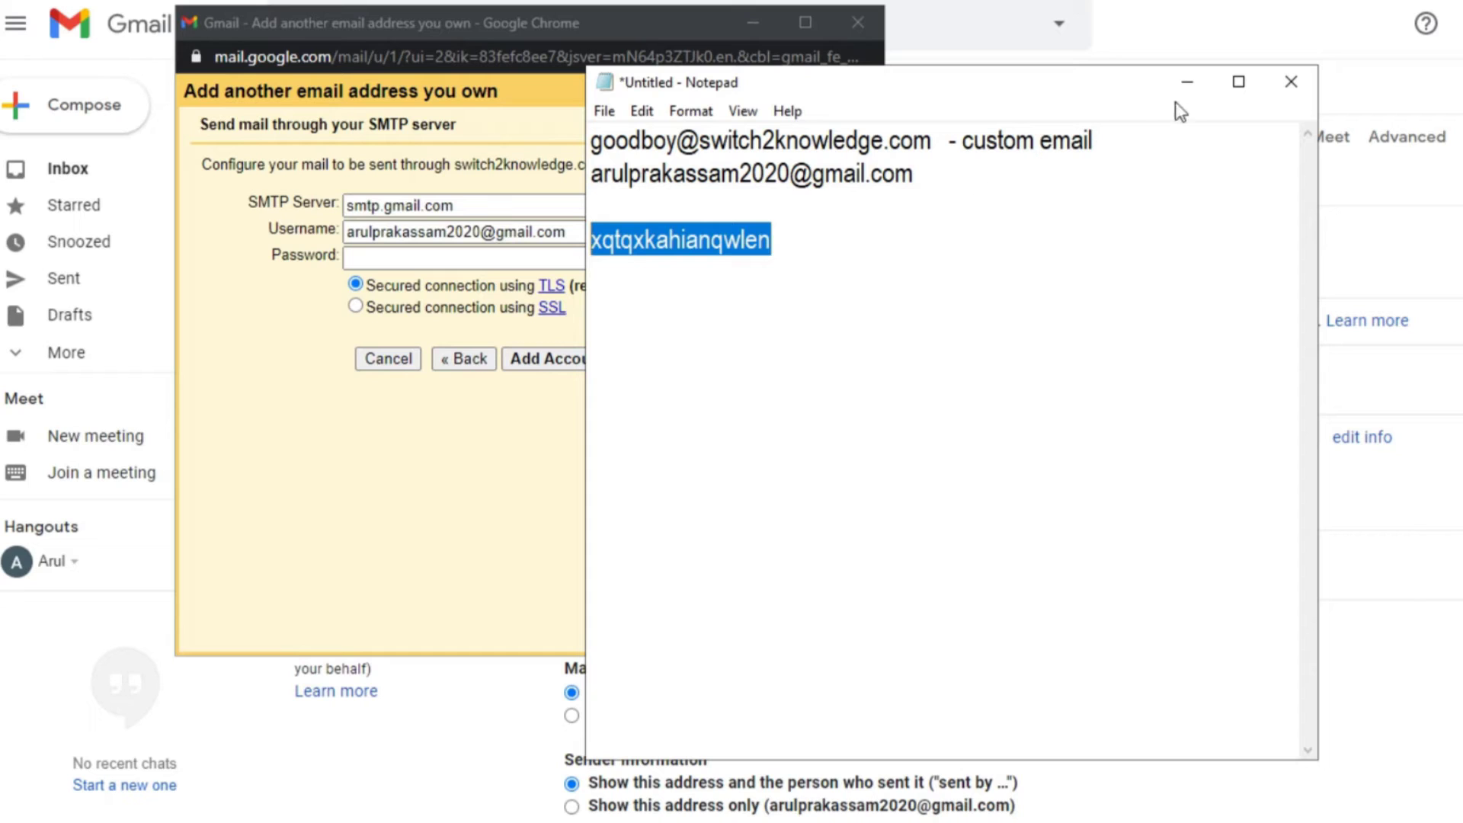
left_click(1186, 84)
key("ctrl+v")
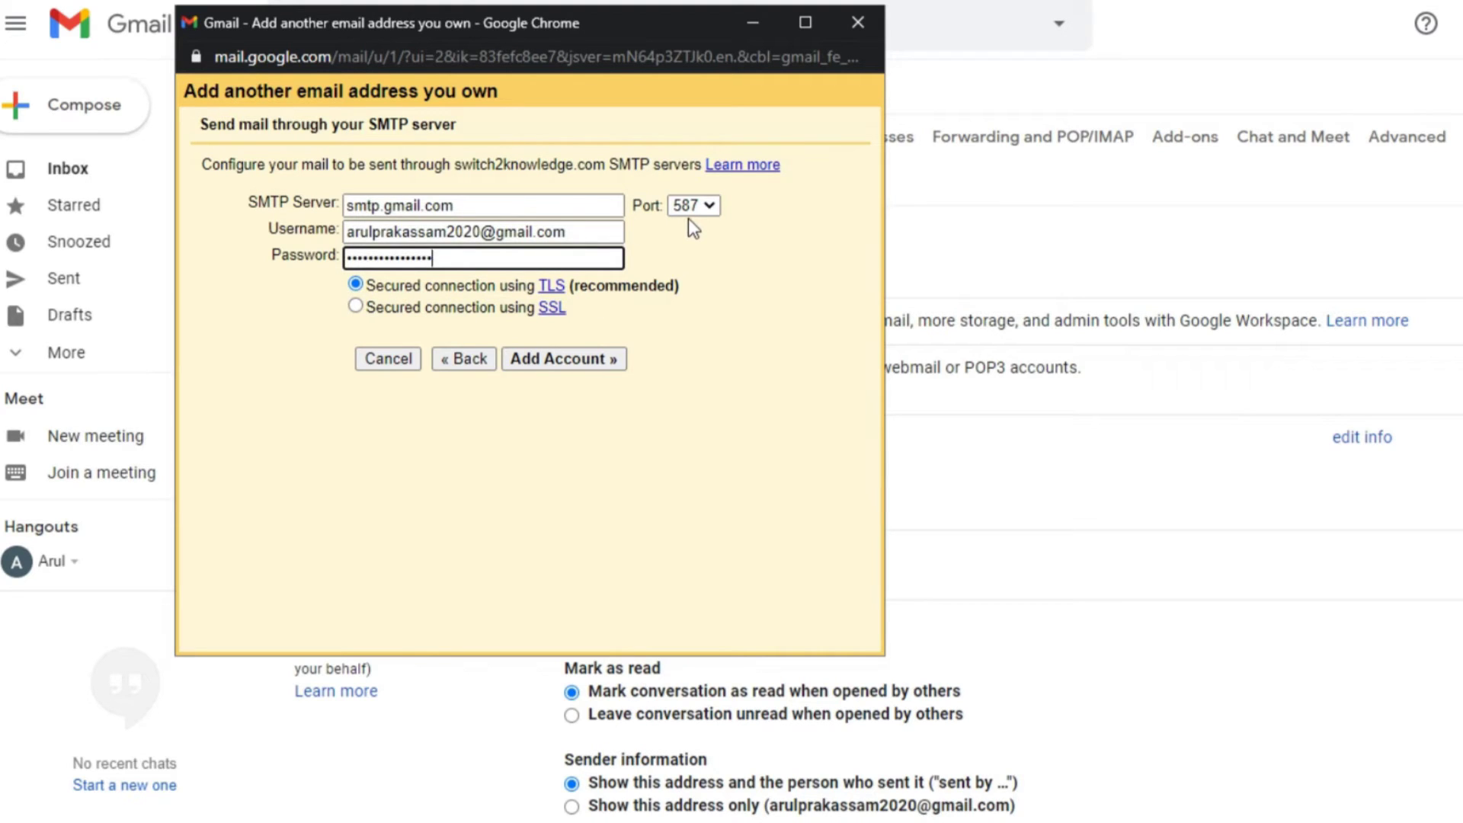
left_click(579, 359)
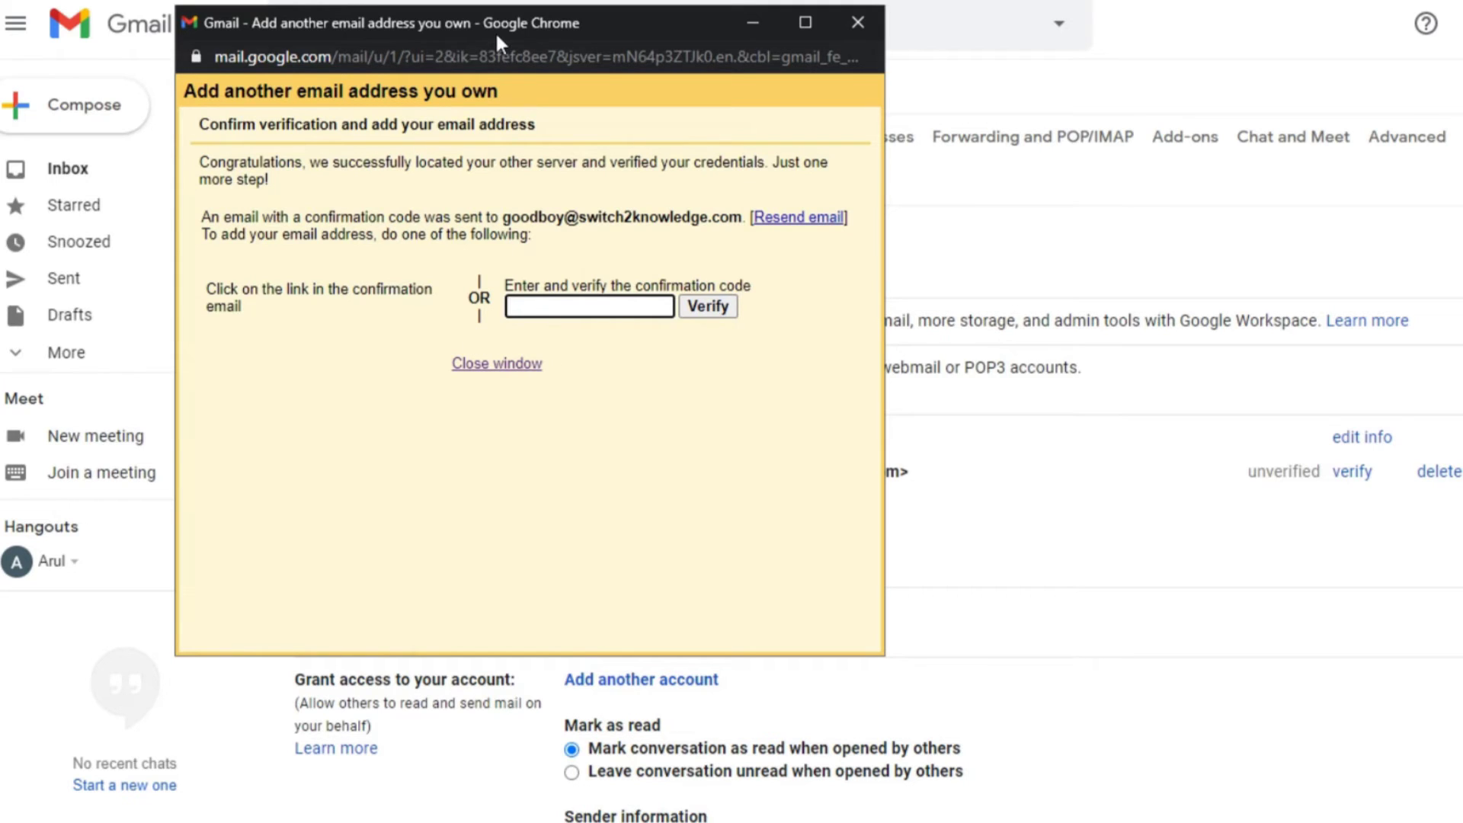
Open the Gmail Team confirmation email in the inbox and select its confirmation code.
left_click_drag(519, 35, 681, 73)
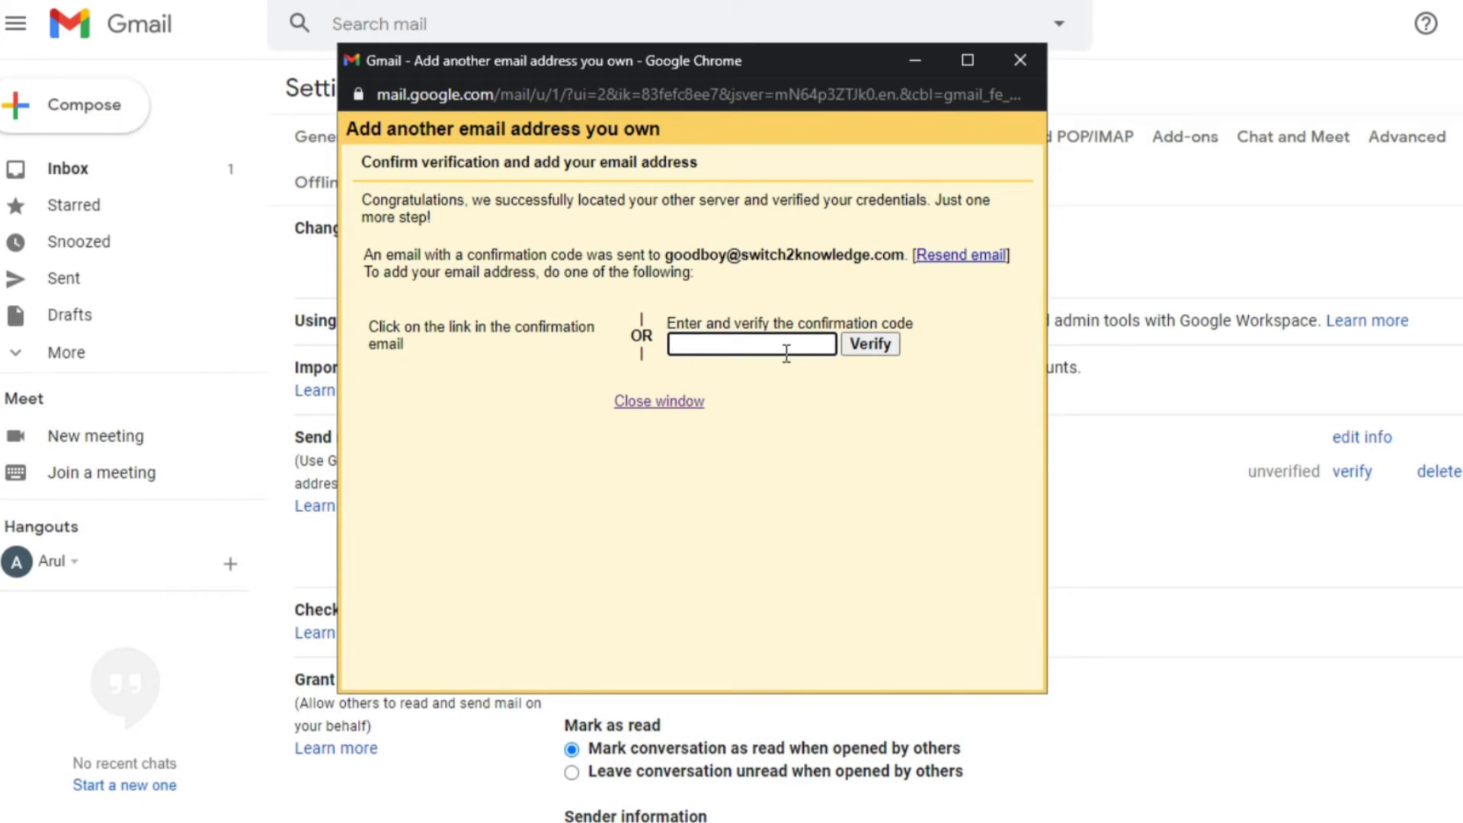
left_click_drag(673, 66, 1034, 100)
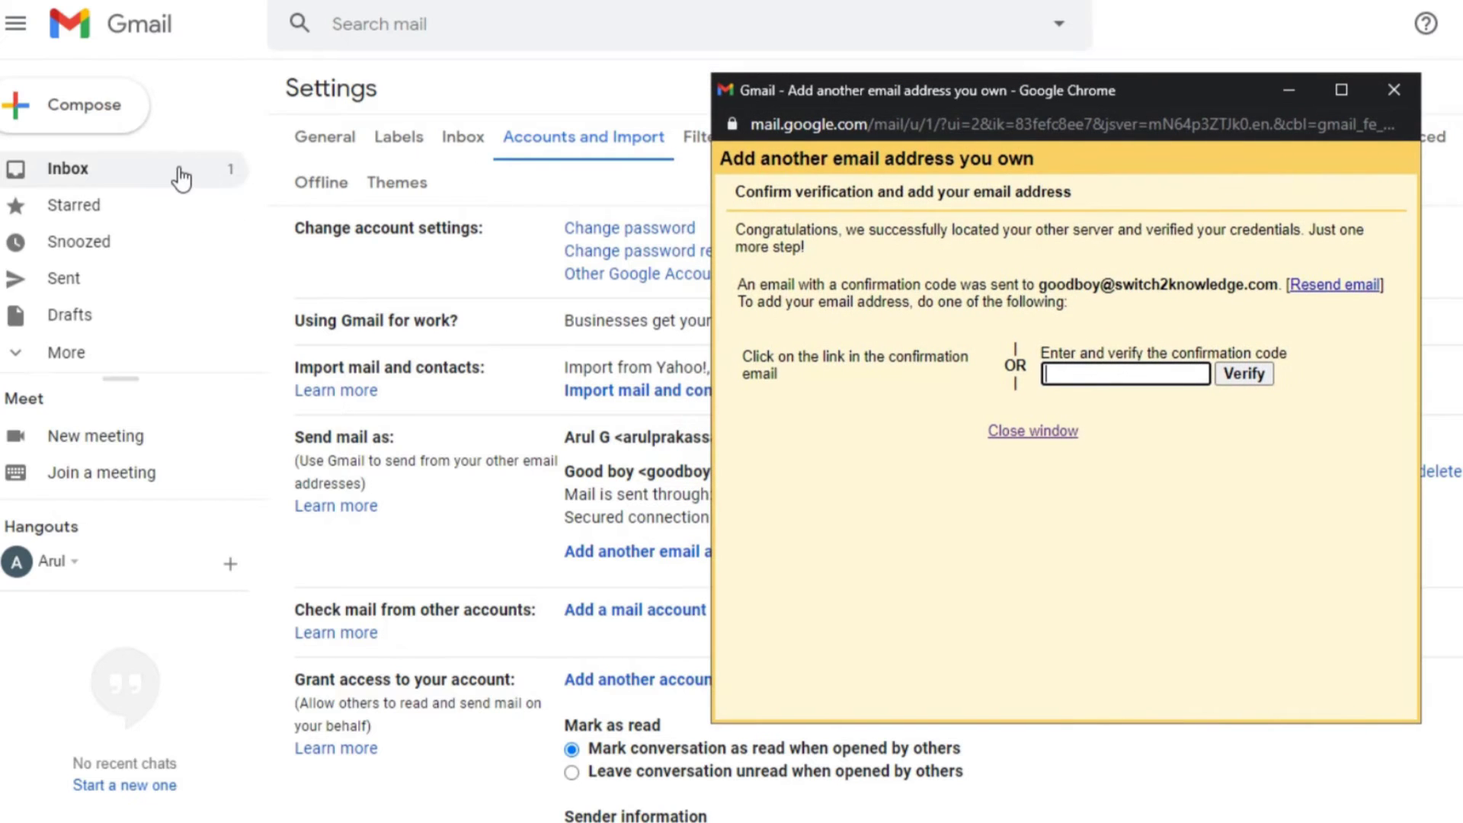
left_click(168, 174)
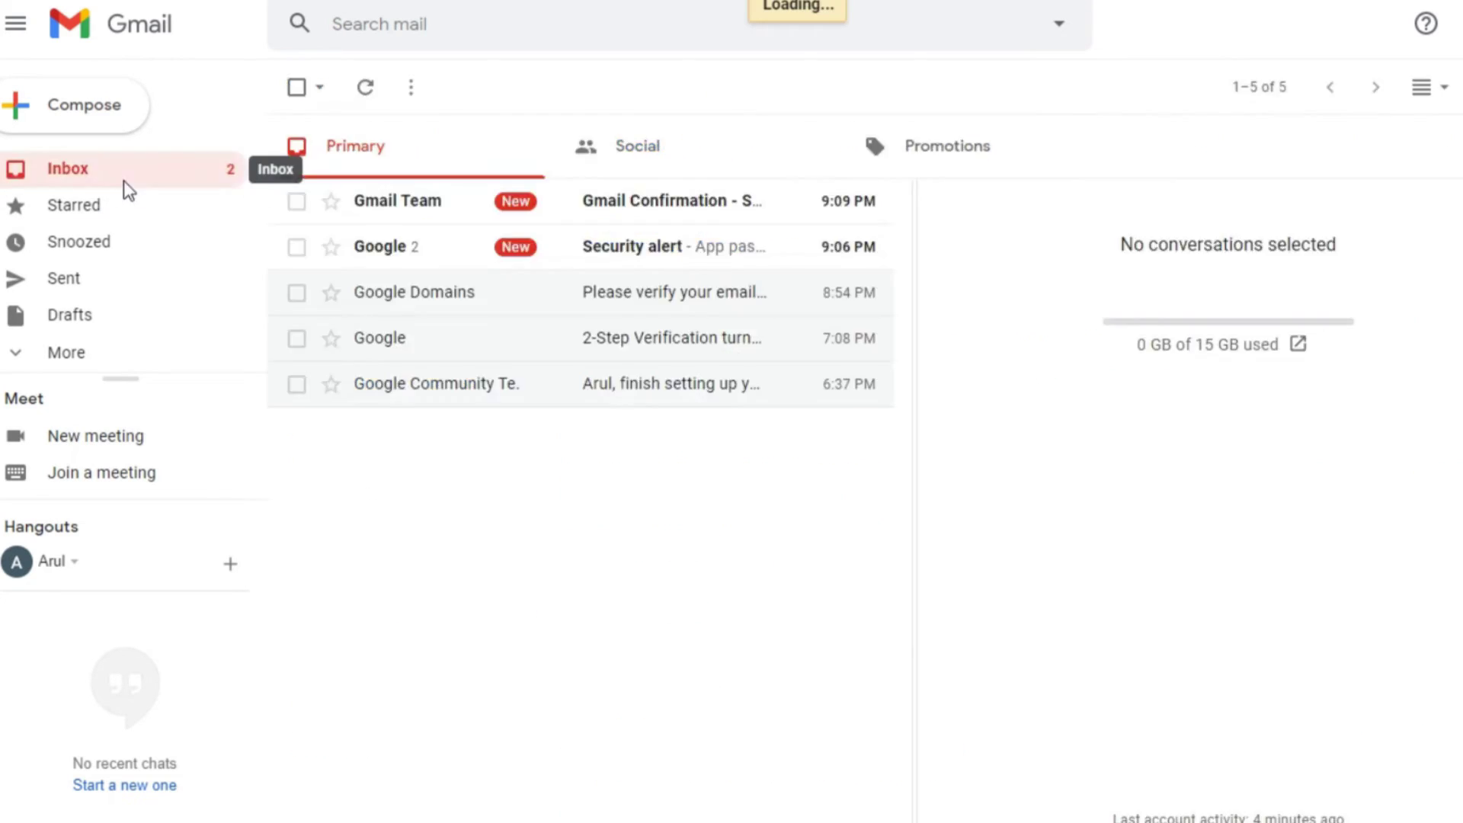
left_click(467, 209)
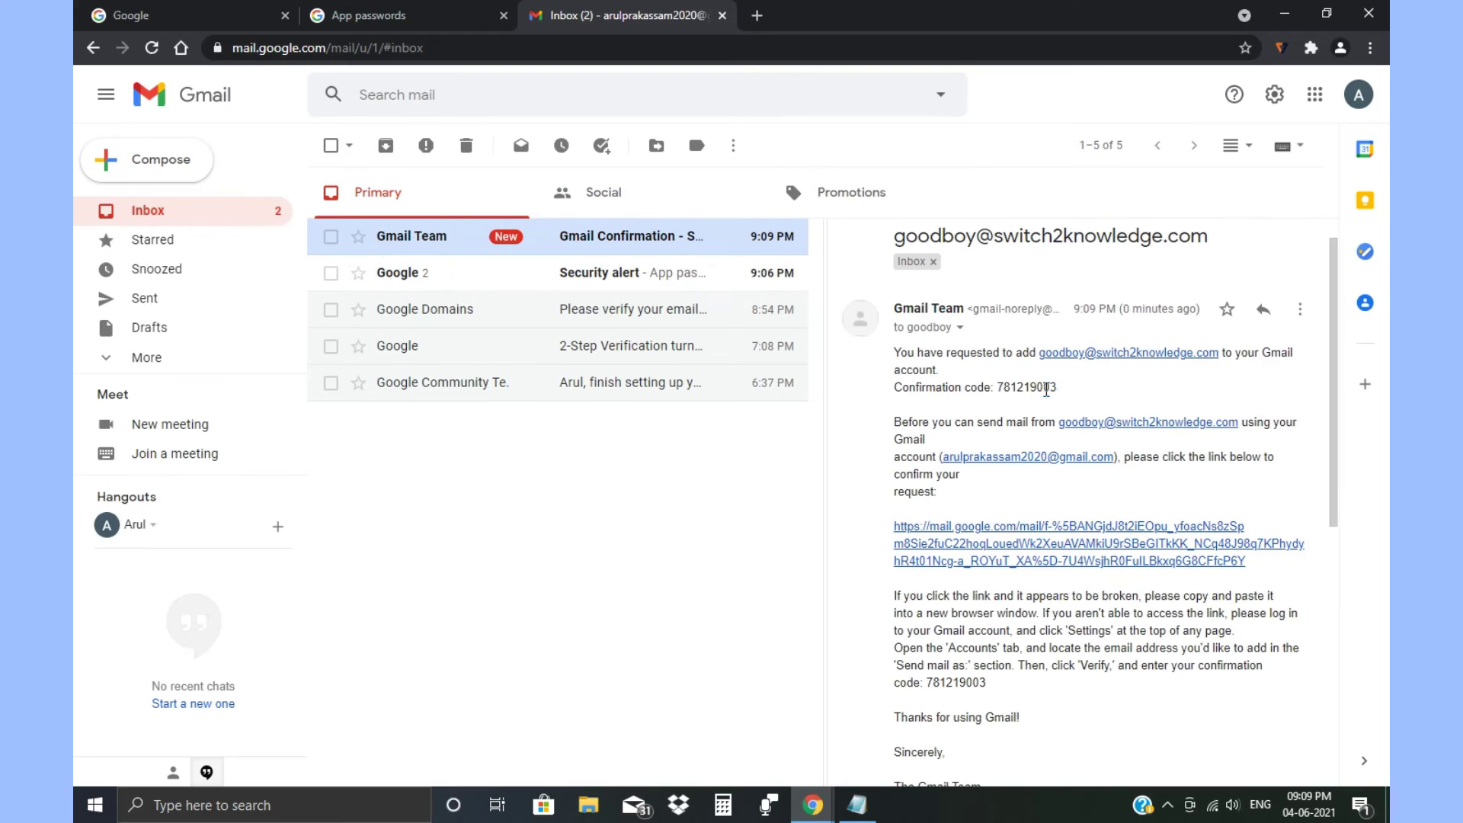
left_click_drag(893, 352, 999, 381)
key("ctrl+c")
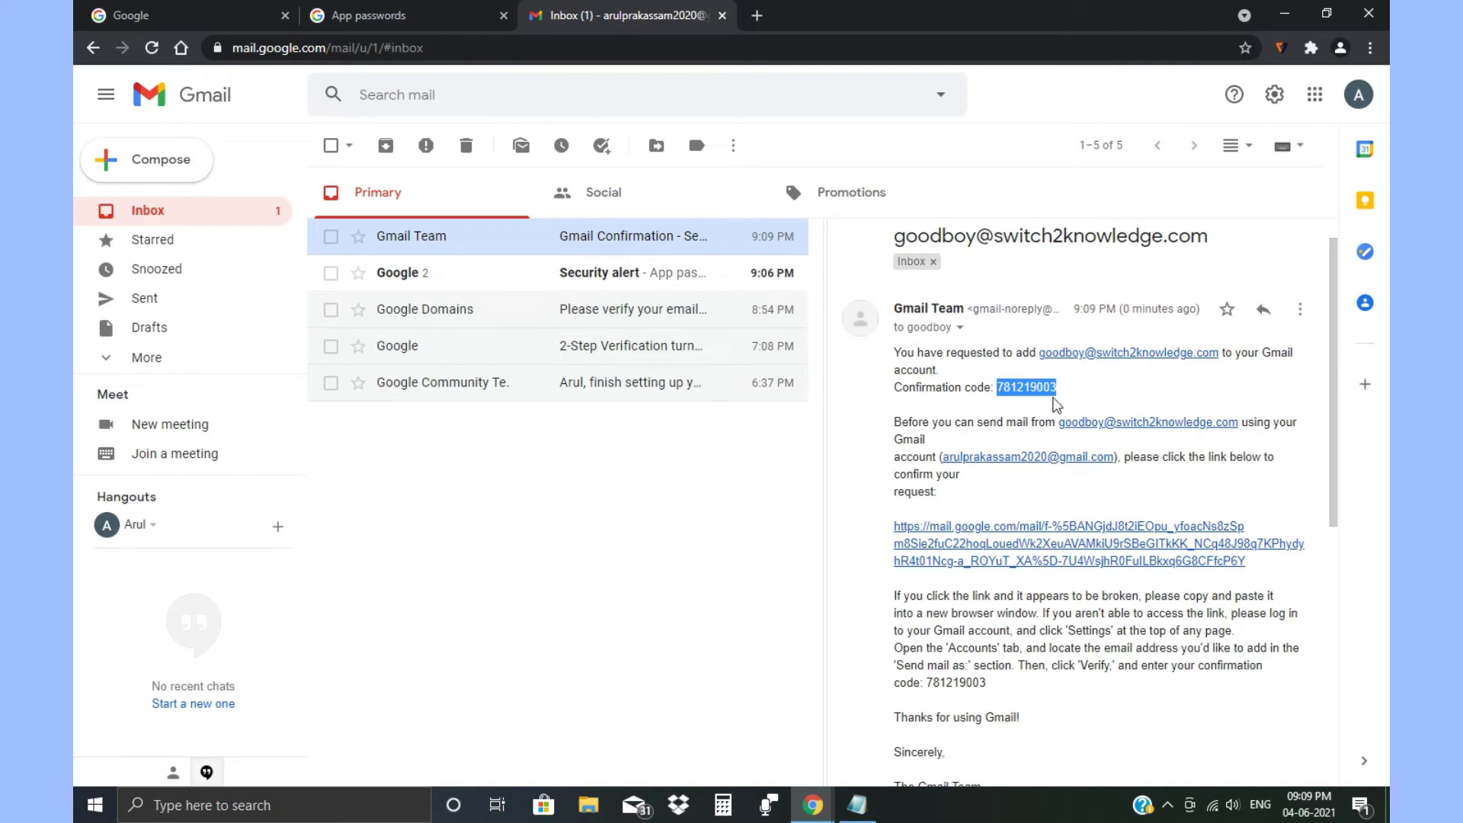
left_click(820, 812)
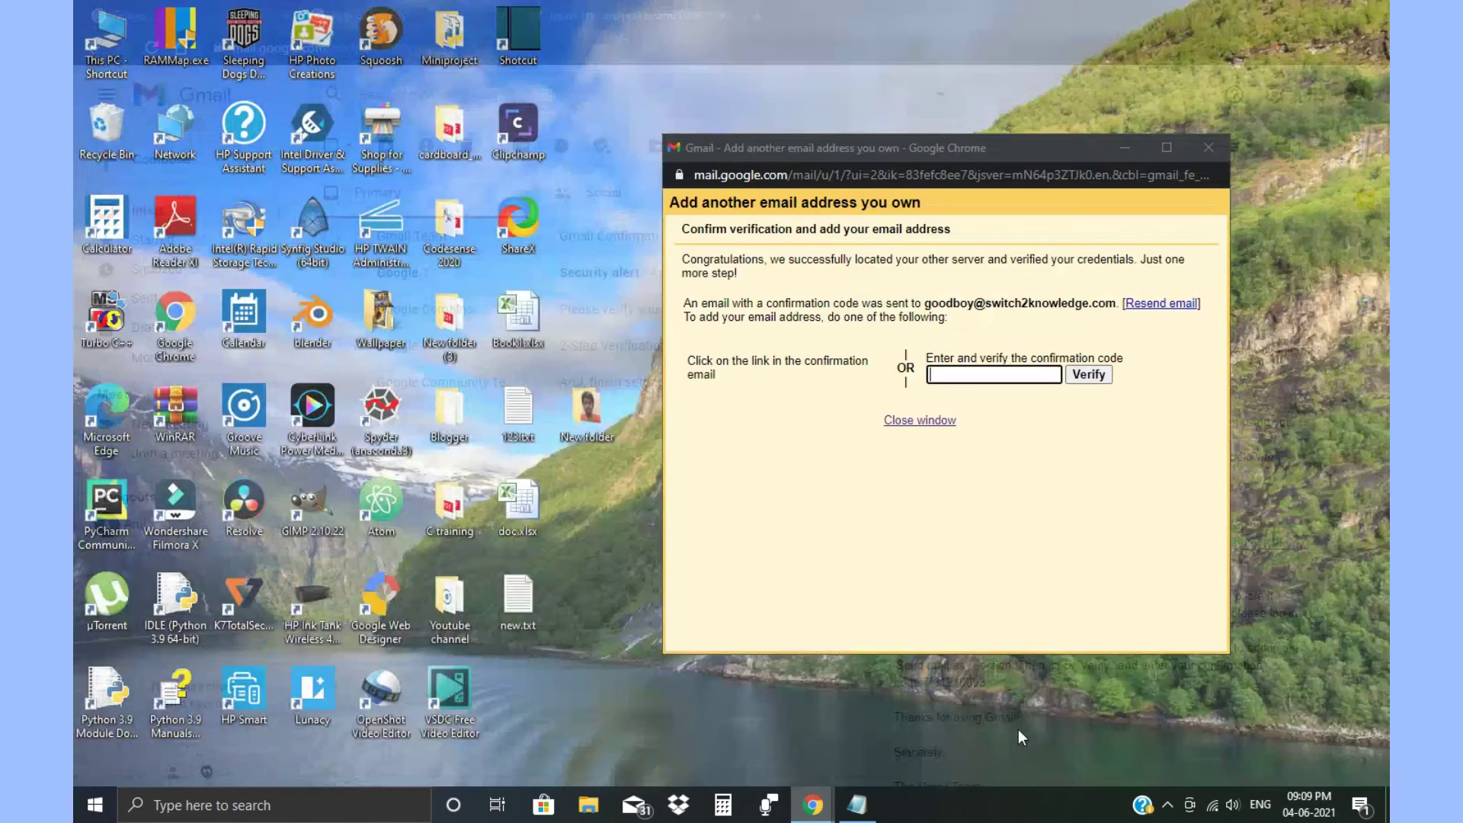
Paste the confirmation code into the verification popup and verify it.
left_click(1008, 735)
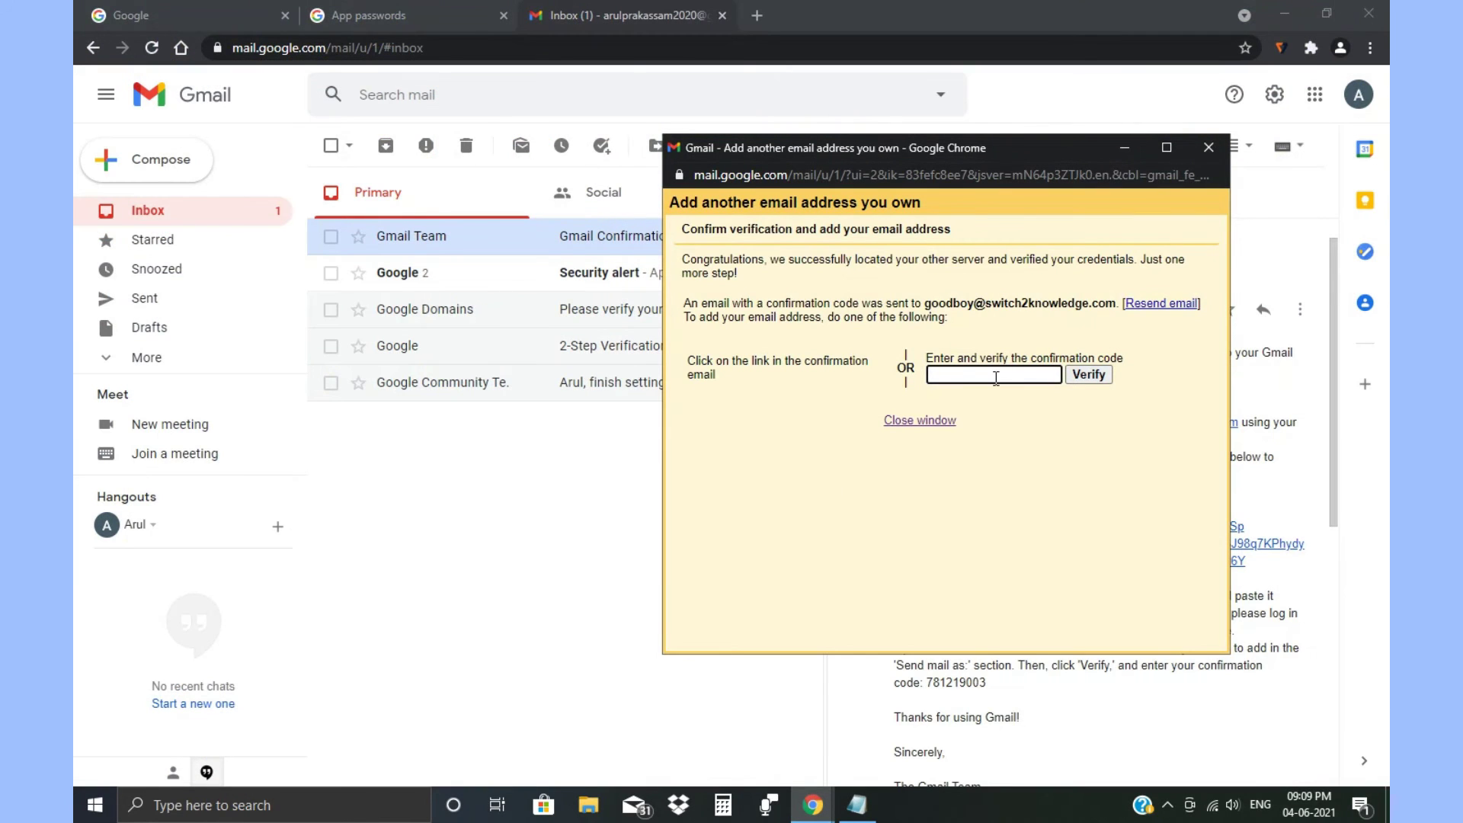
key("ctrl+v")
left_click(1094, 377)
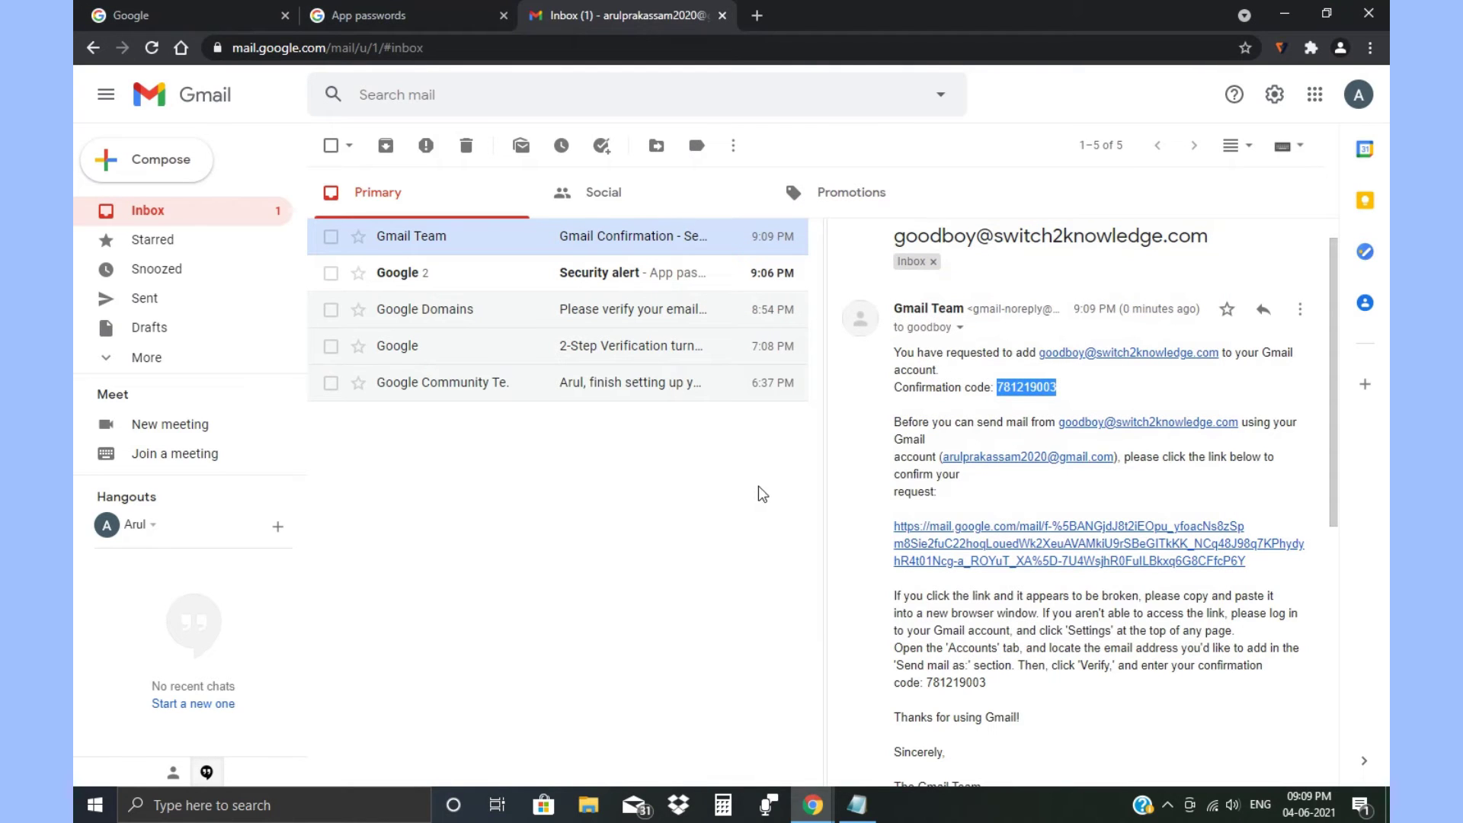
Confirm sending as the alias via the email's link, then return to the inbox.
left_click(901, 472)
left_click_drag(1340, 390, 1339, 432)
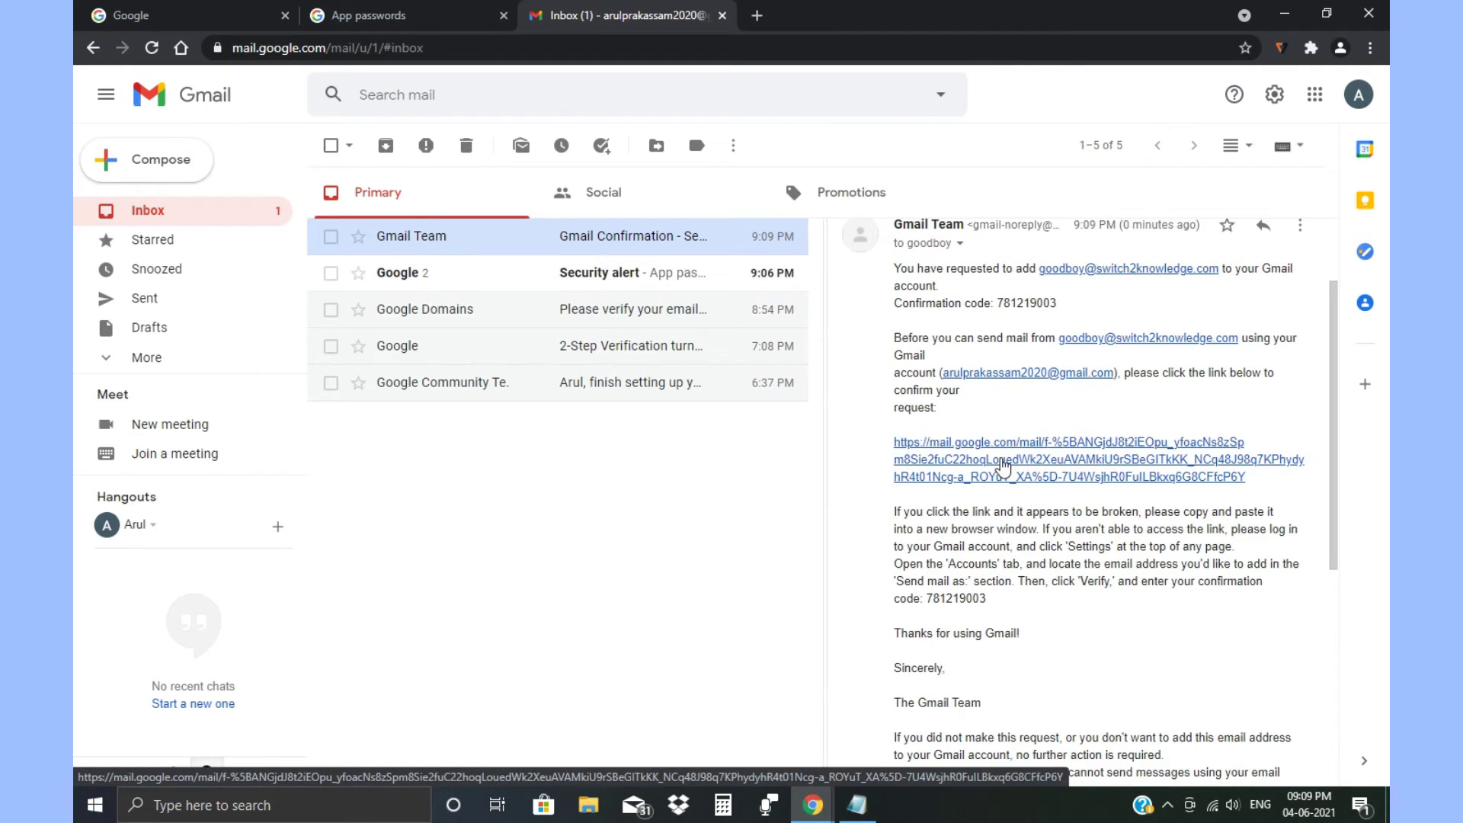
left_click(1003, 463)
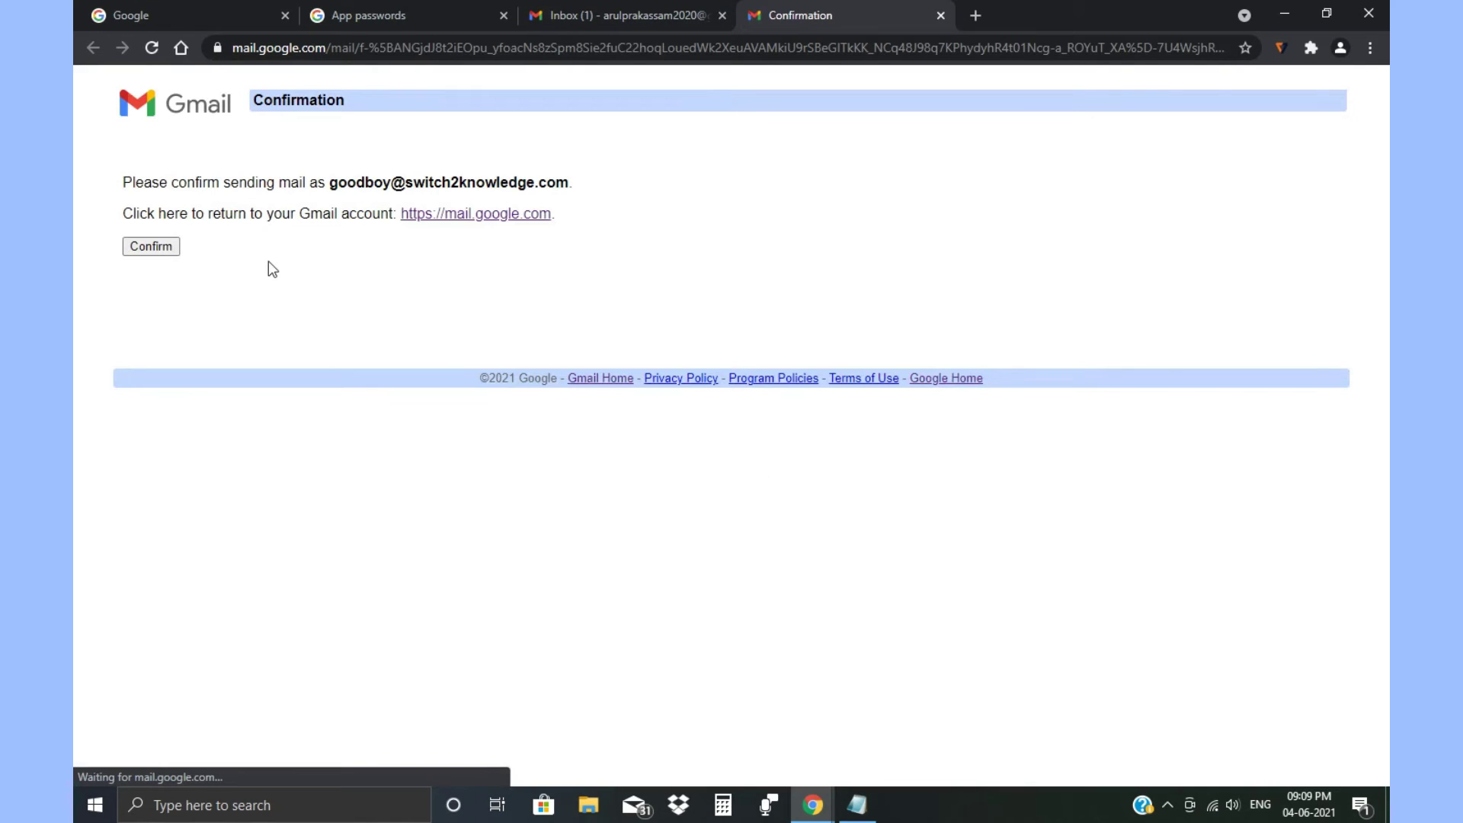
left_click(154, 251)
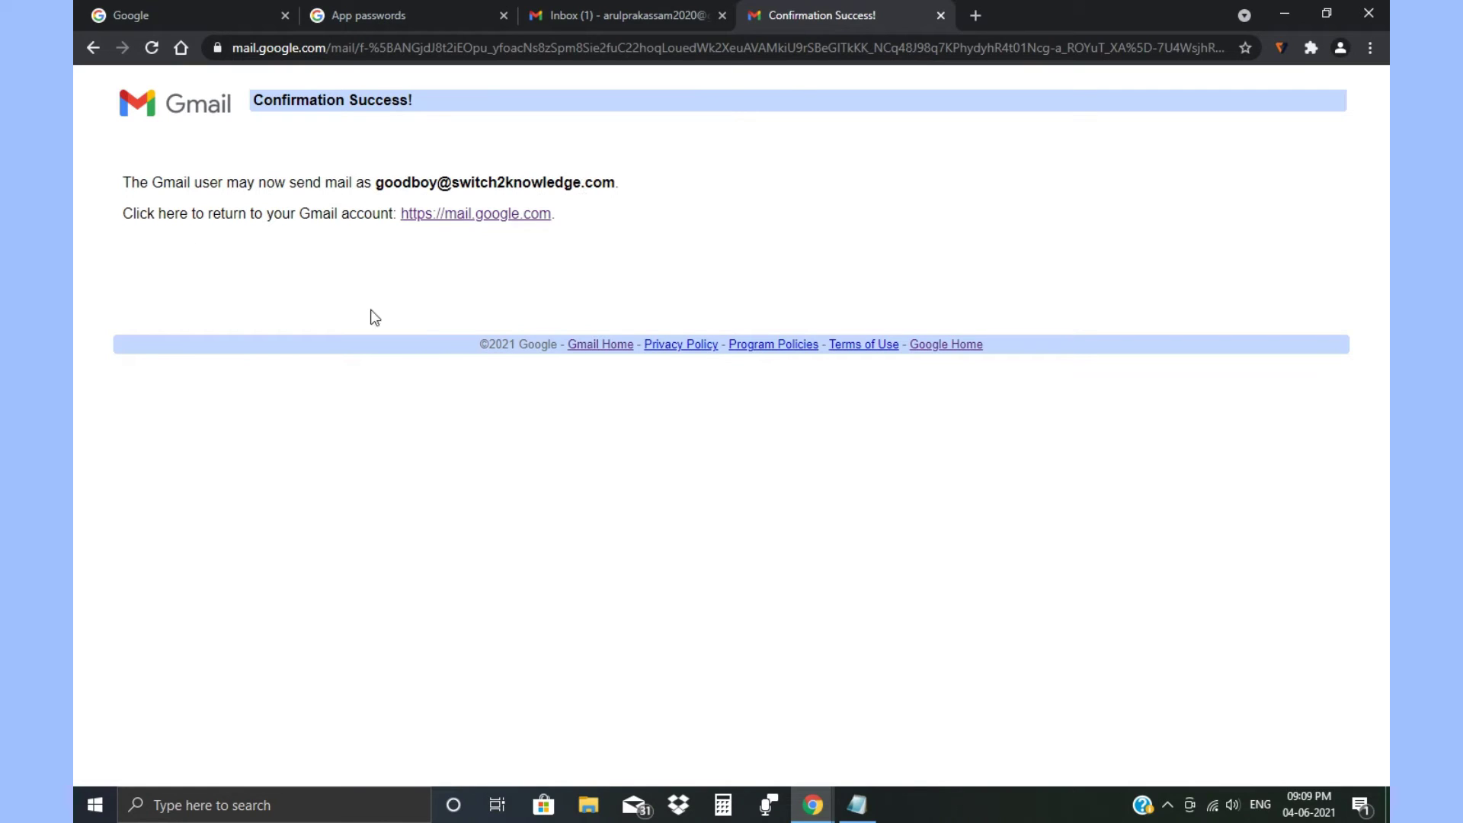
left_click(941, 15)
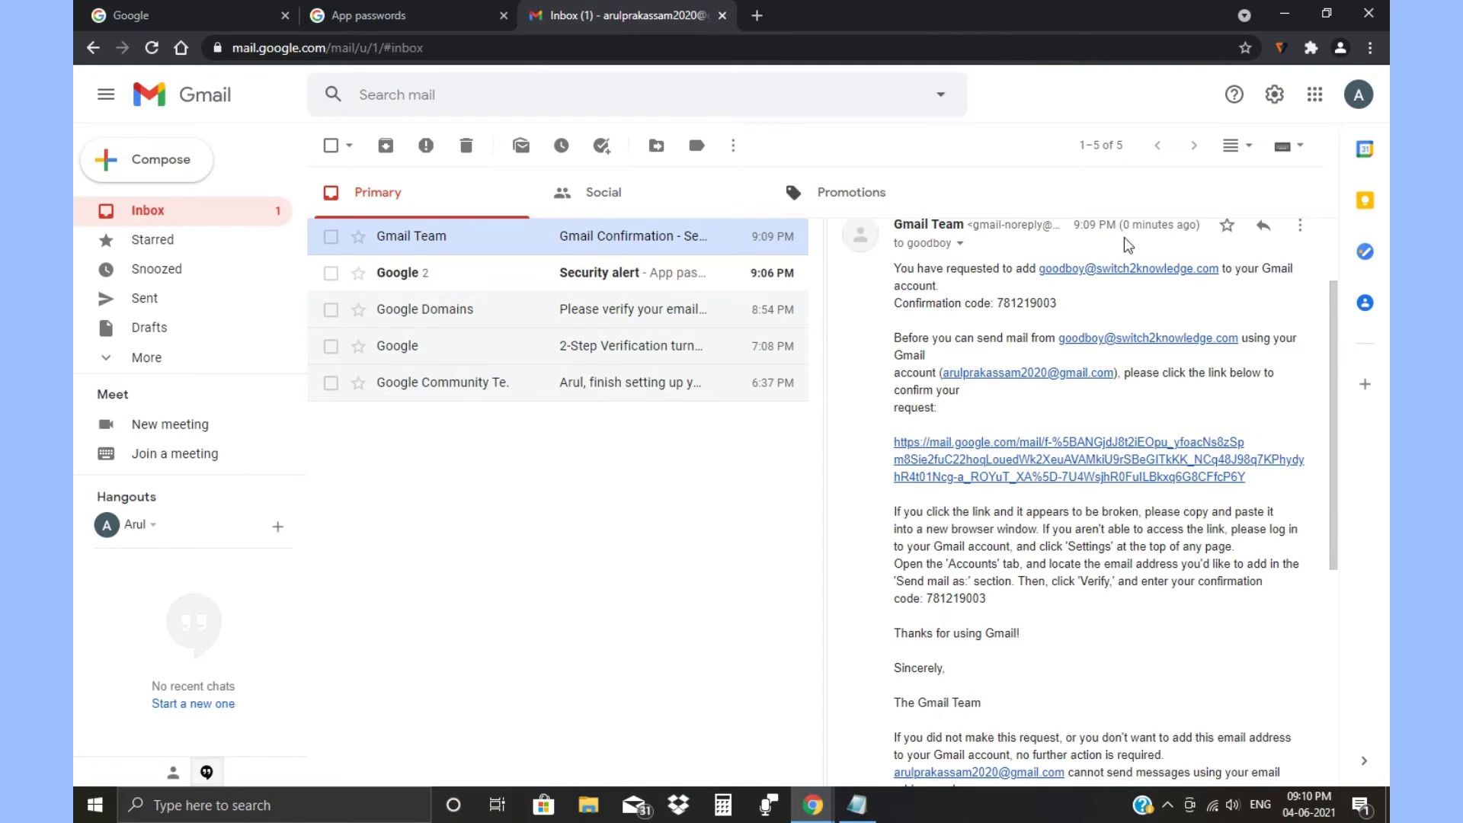
left_click_drag(1335, 336, 1305, 275)
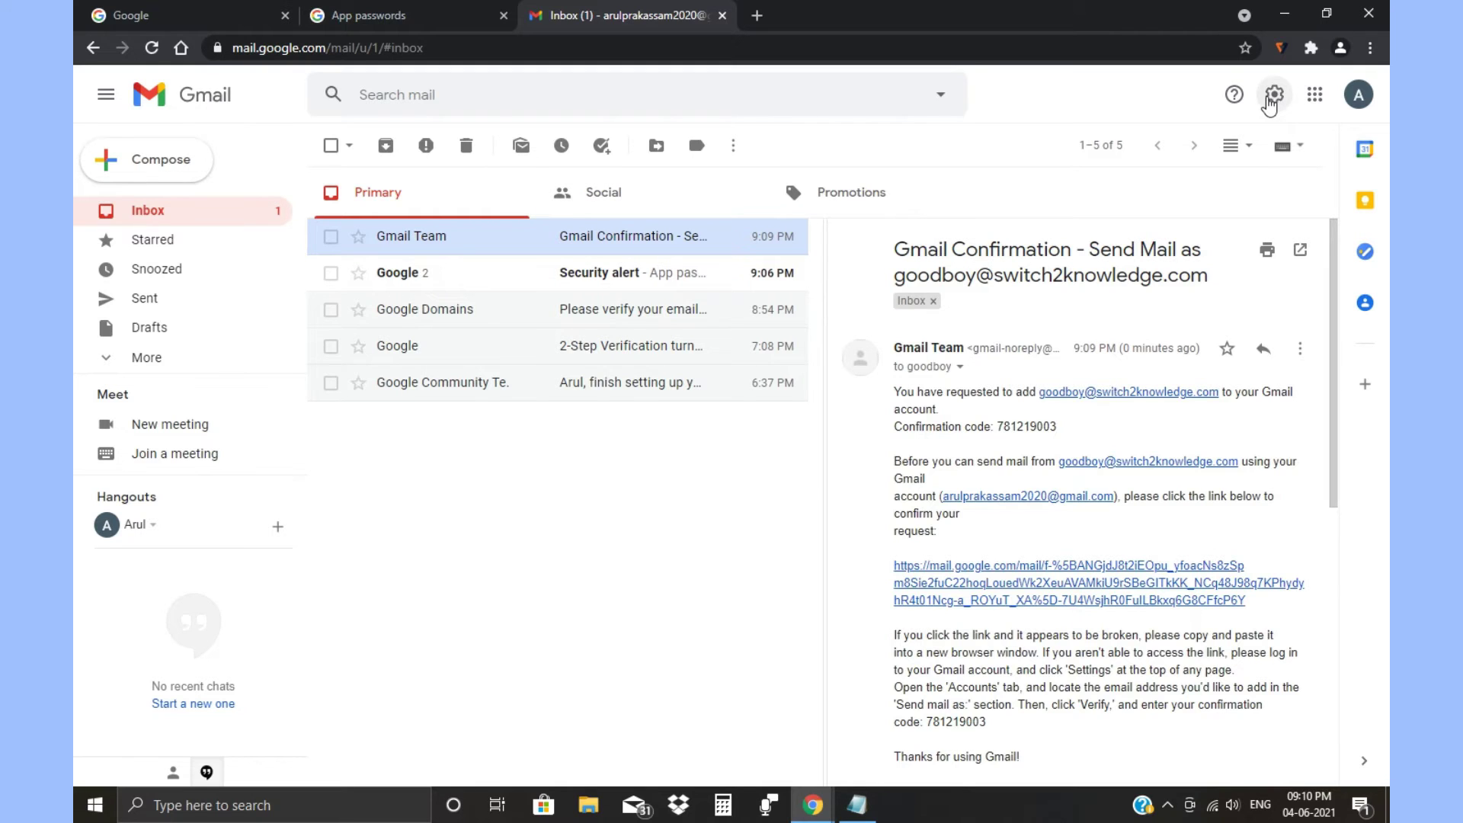
Under Accounts and Import, choose 'Reply from the same address the message was sent to'.
left_click(1270, 101)
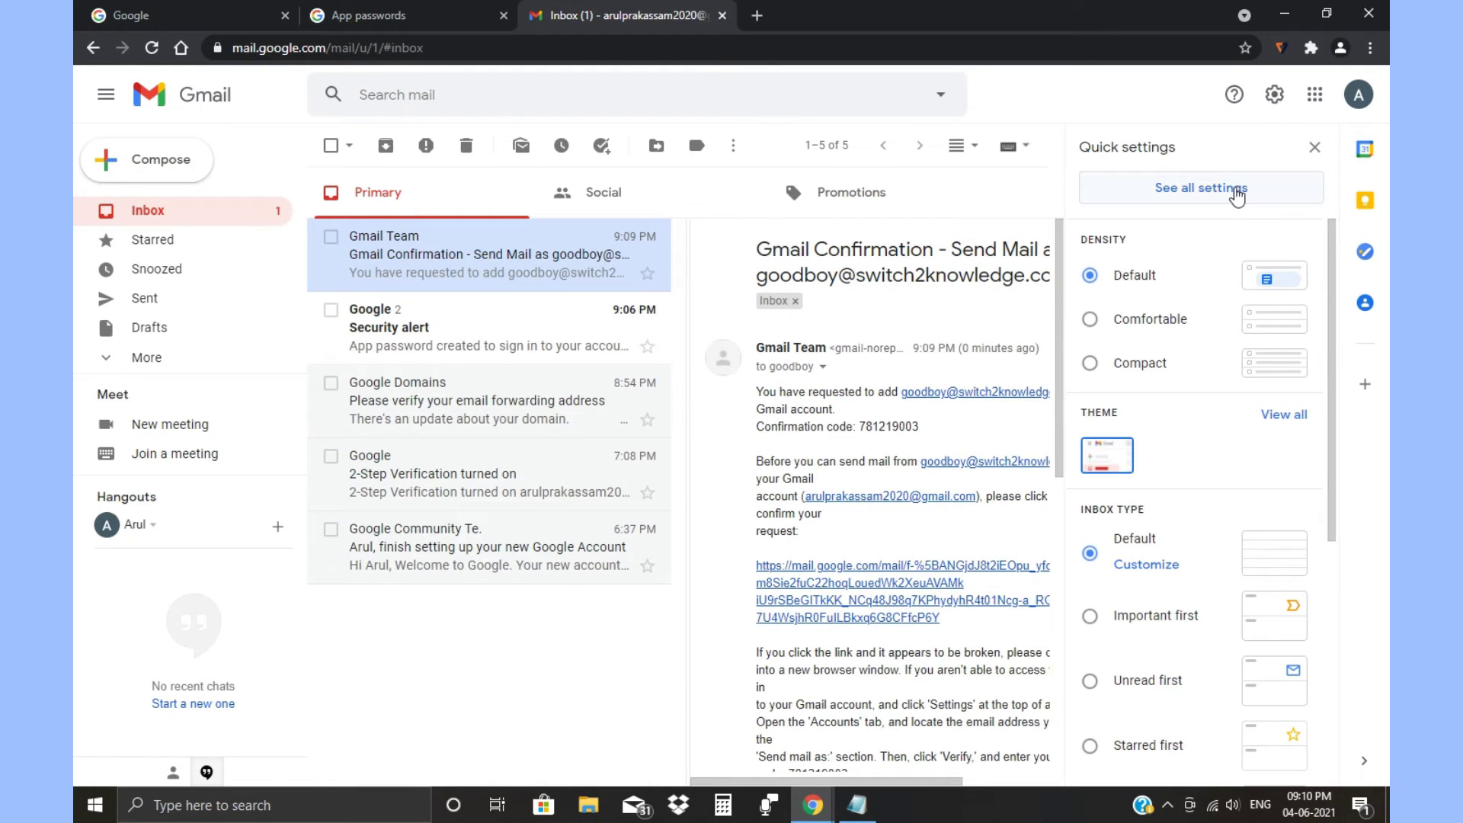
left_click(1236, 197)
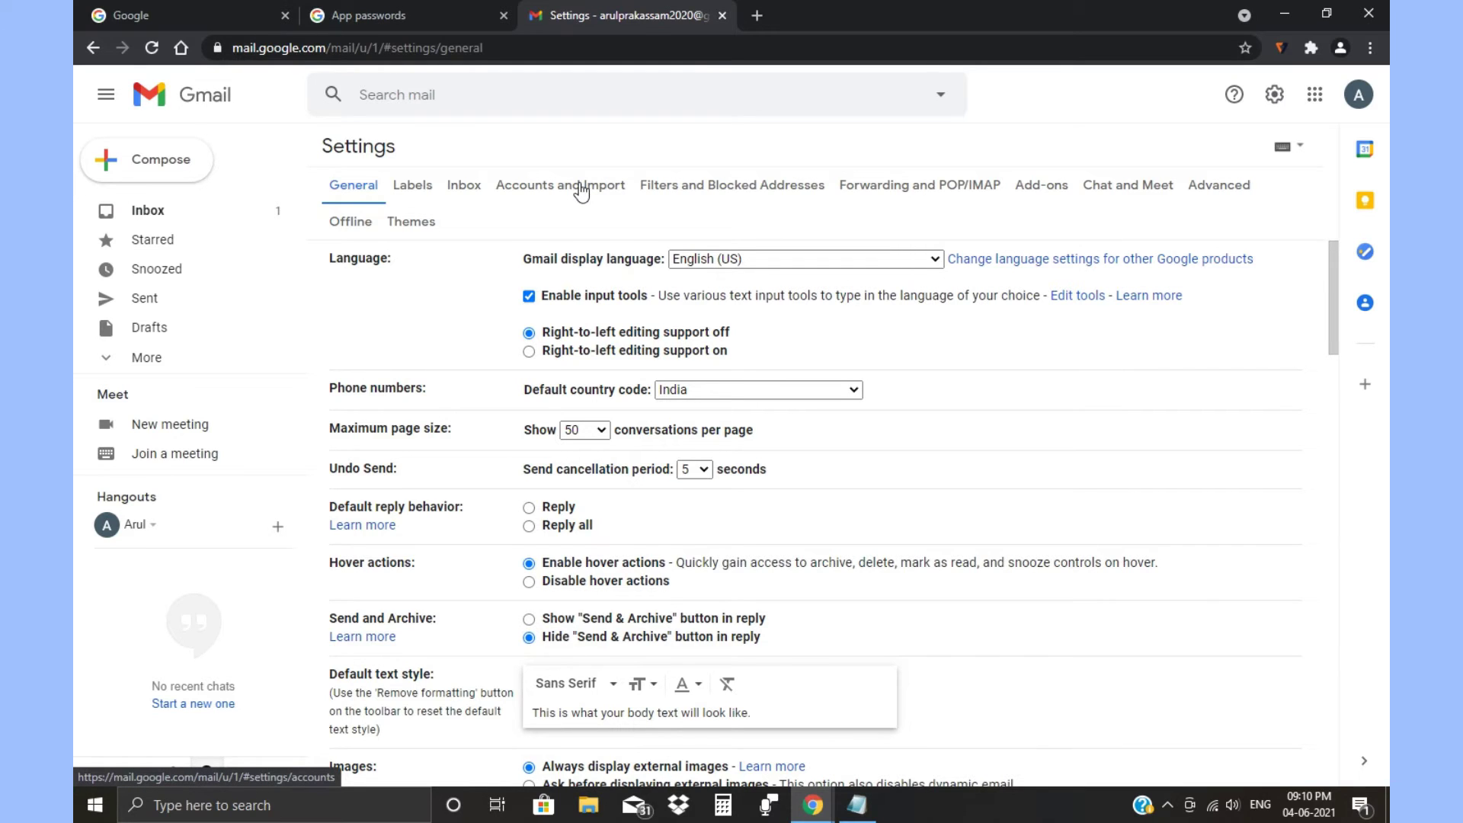
left_click(581, 192)
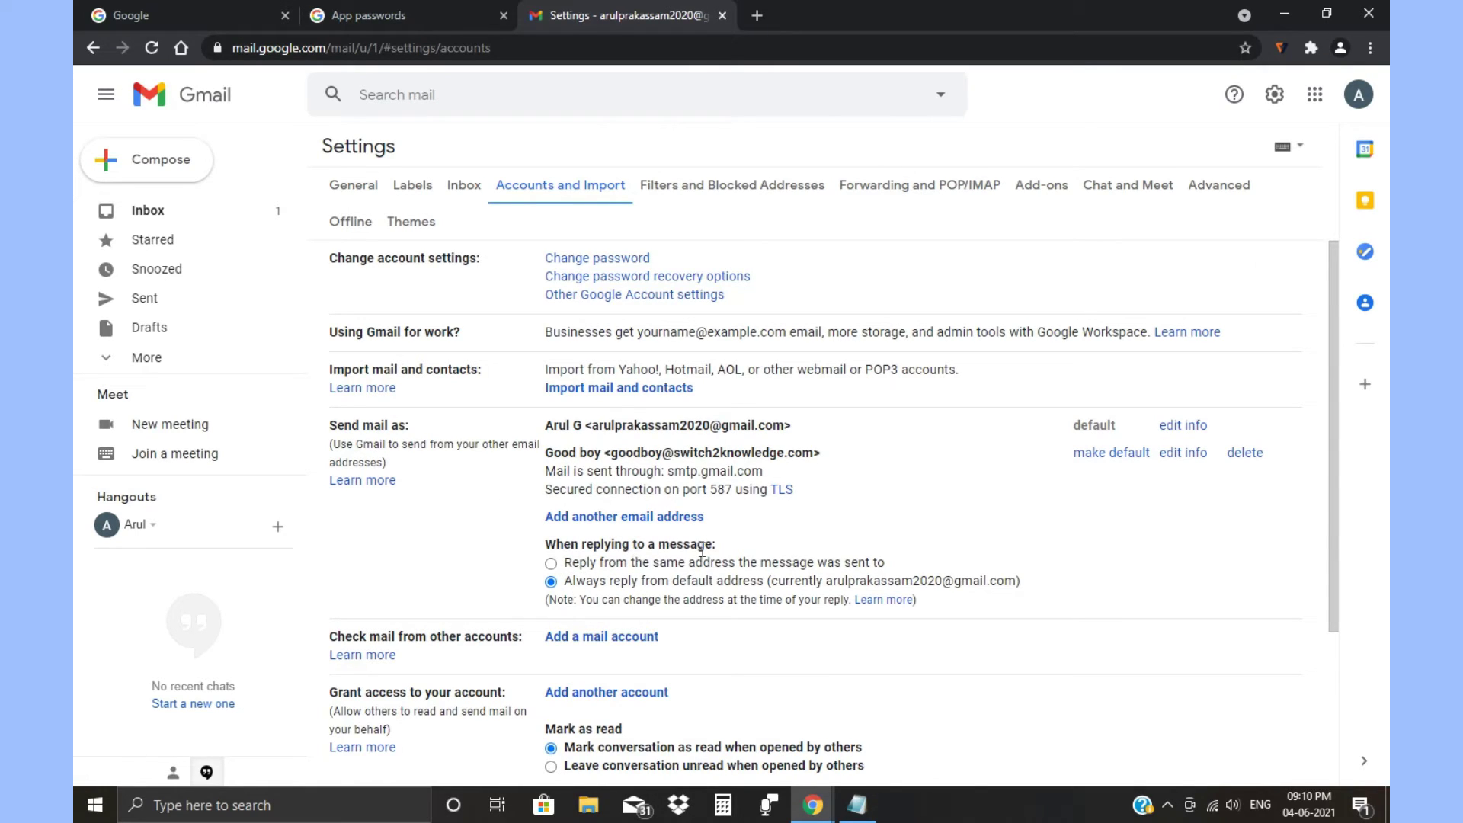
left_click(551, 563)
left_click_drag(832, 581, 1033, 591)
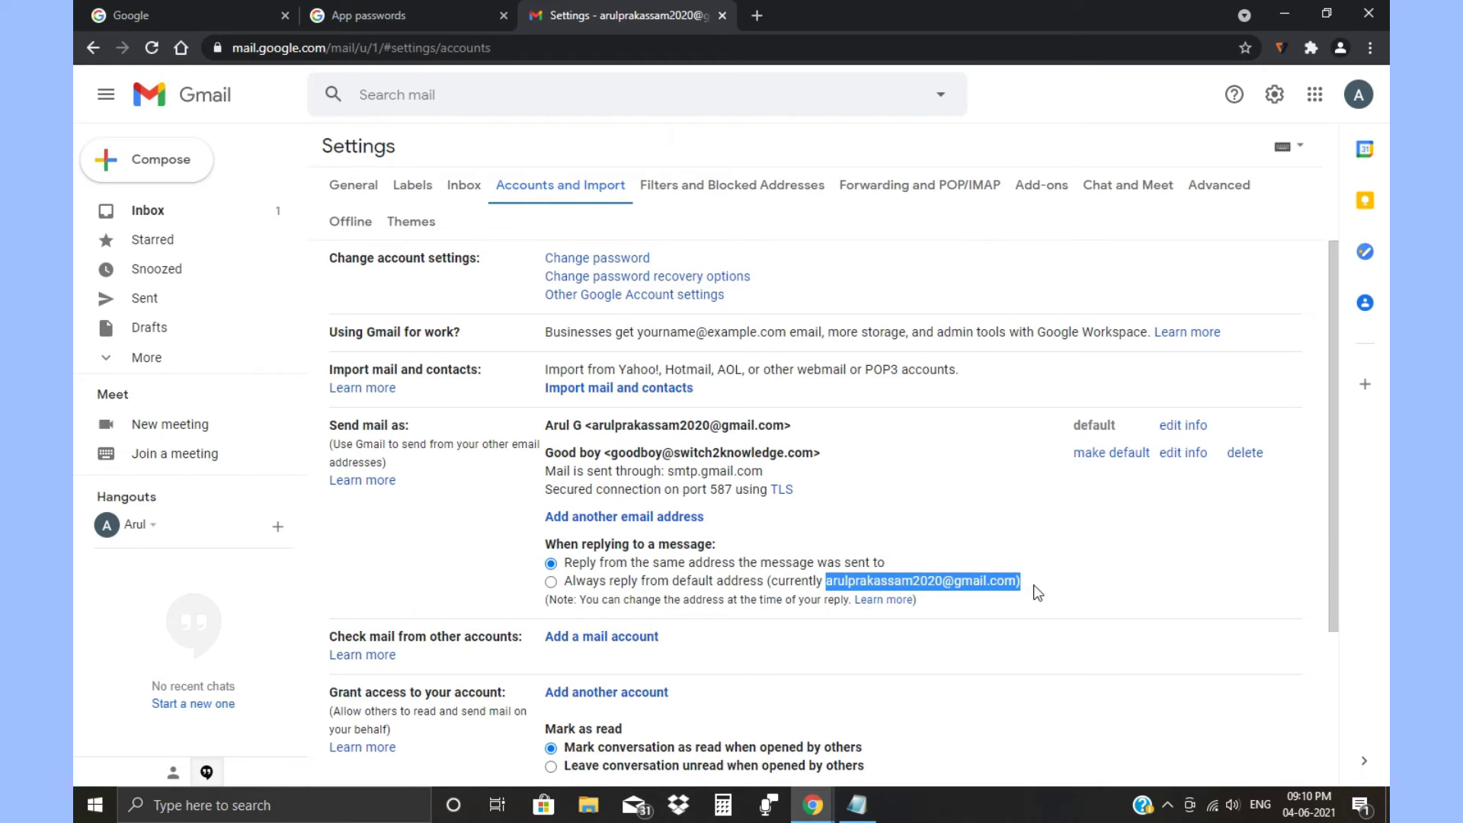
left_click(1046, 582)
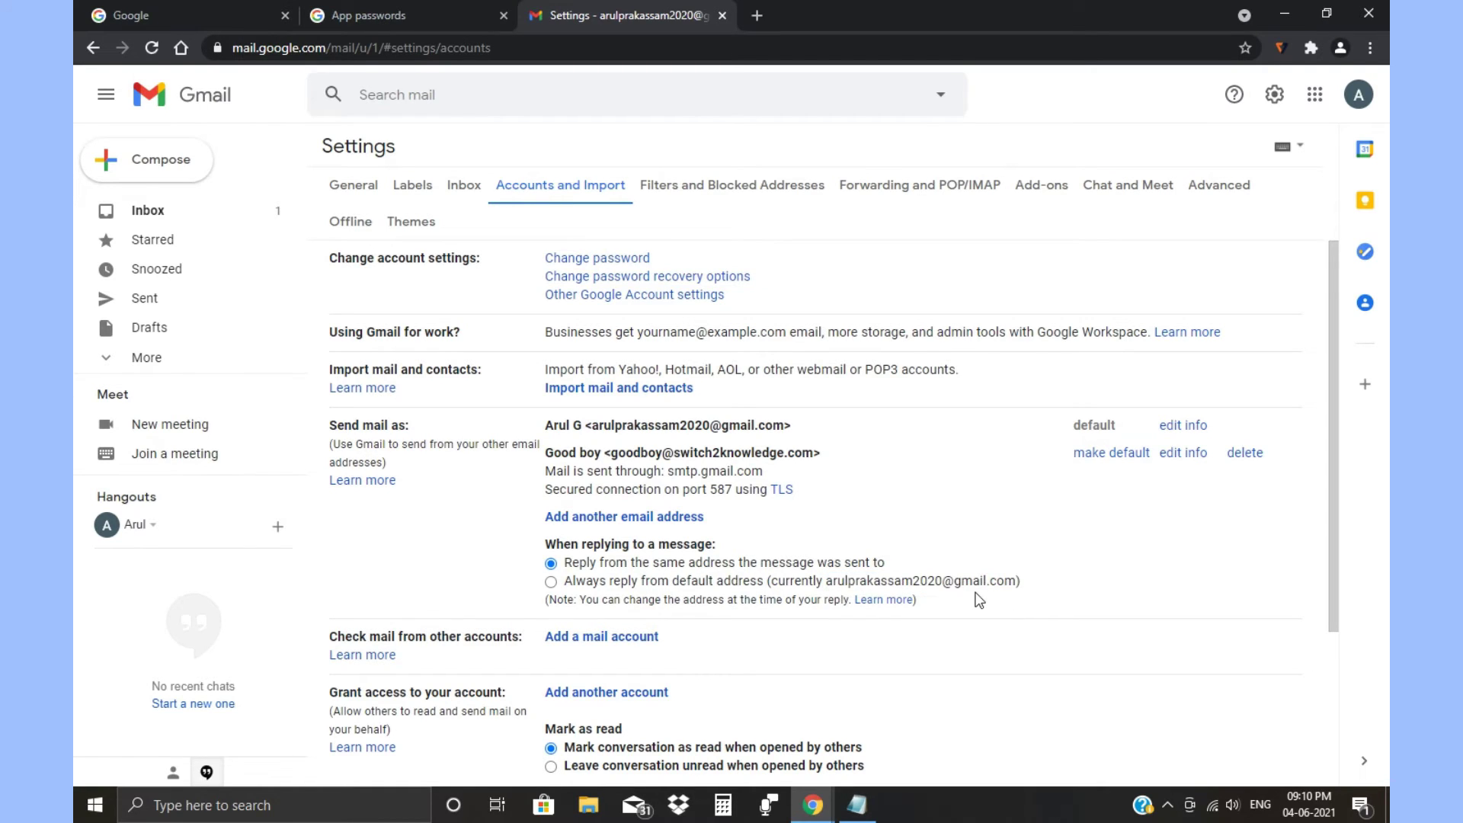
left_click_drag(825, 581, 1053, 585)
left_click(1066, 575)
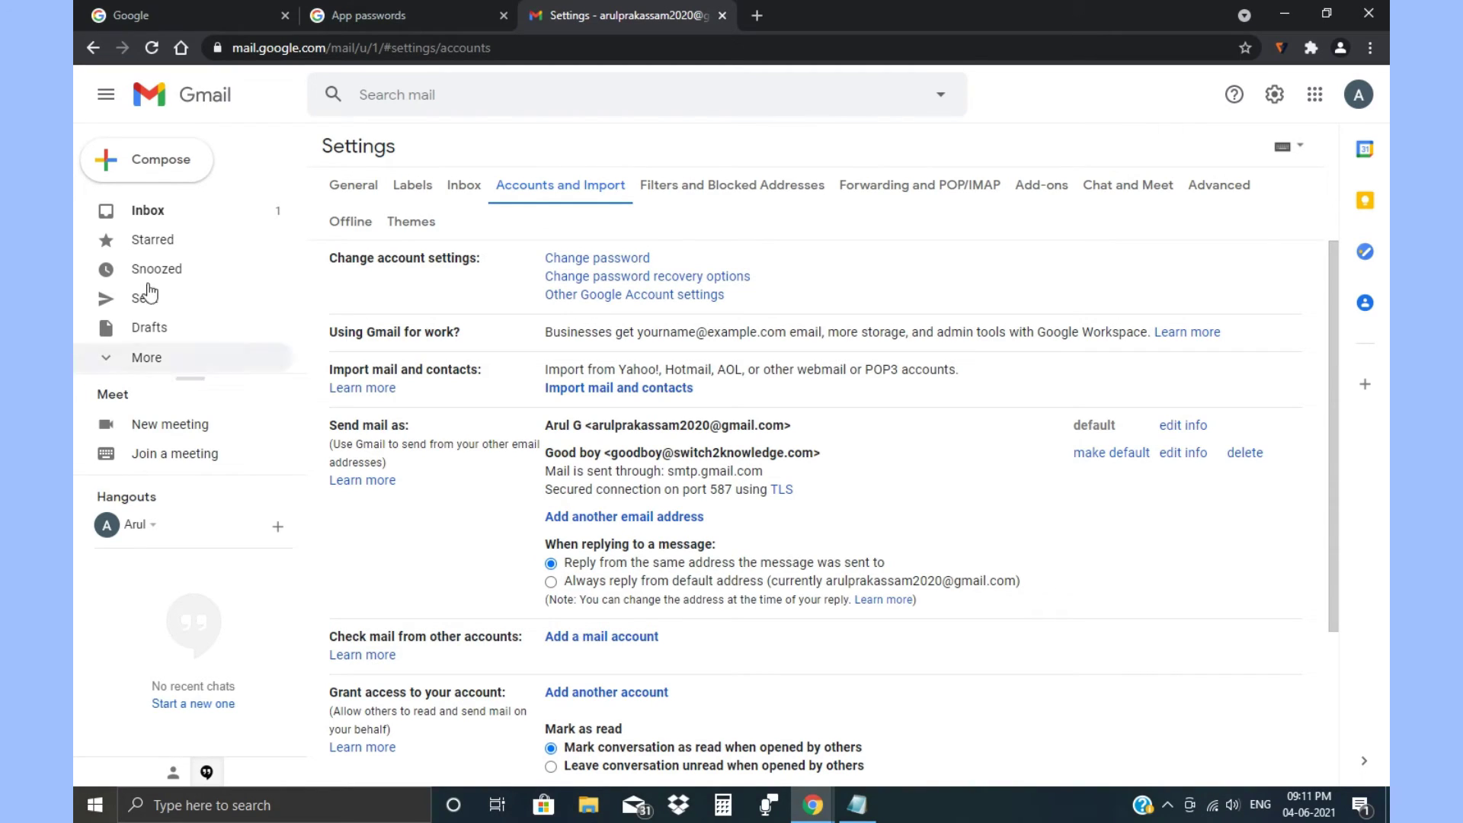
left_click(349, 187)
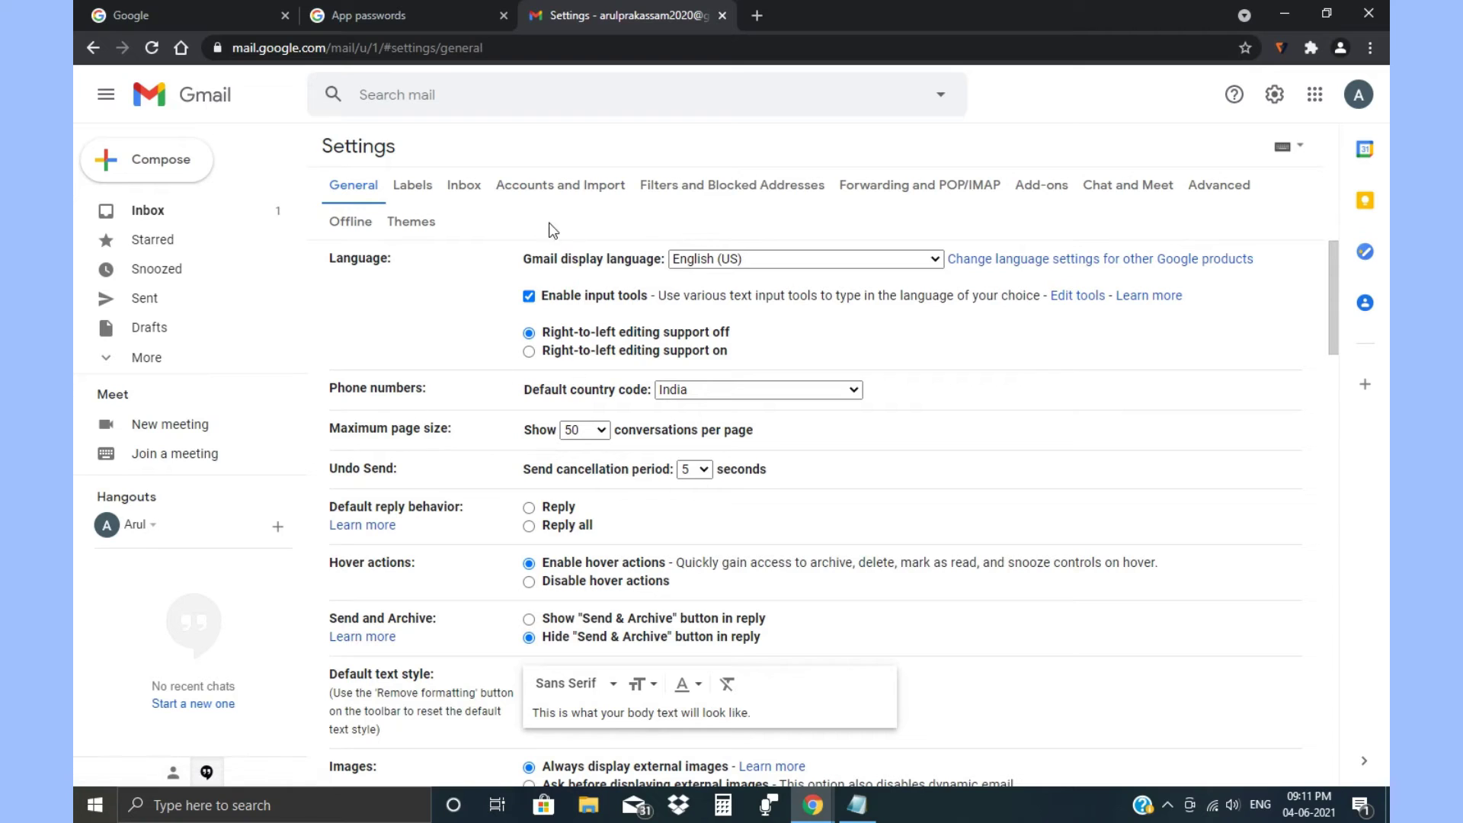
Return to the inbox, then reopen full settings at Filters and Blocked Addresses.
left_click(169, 215)
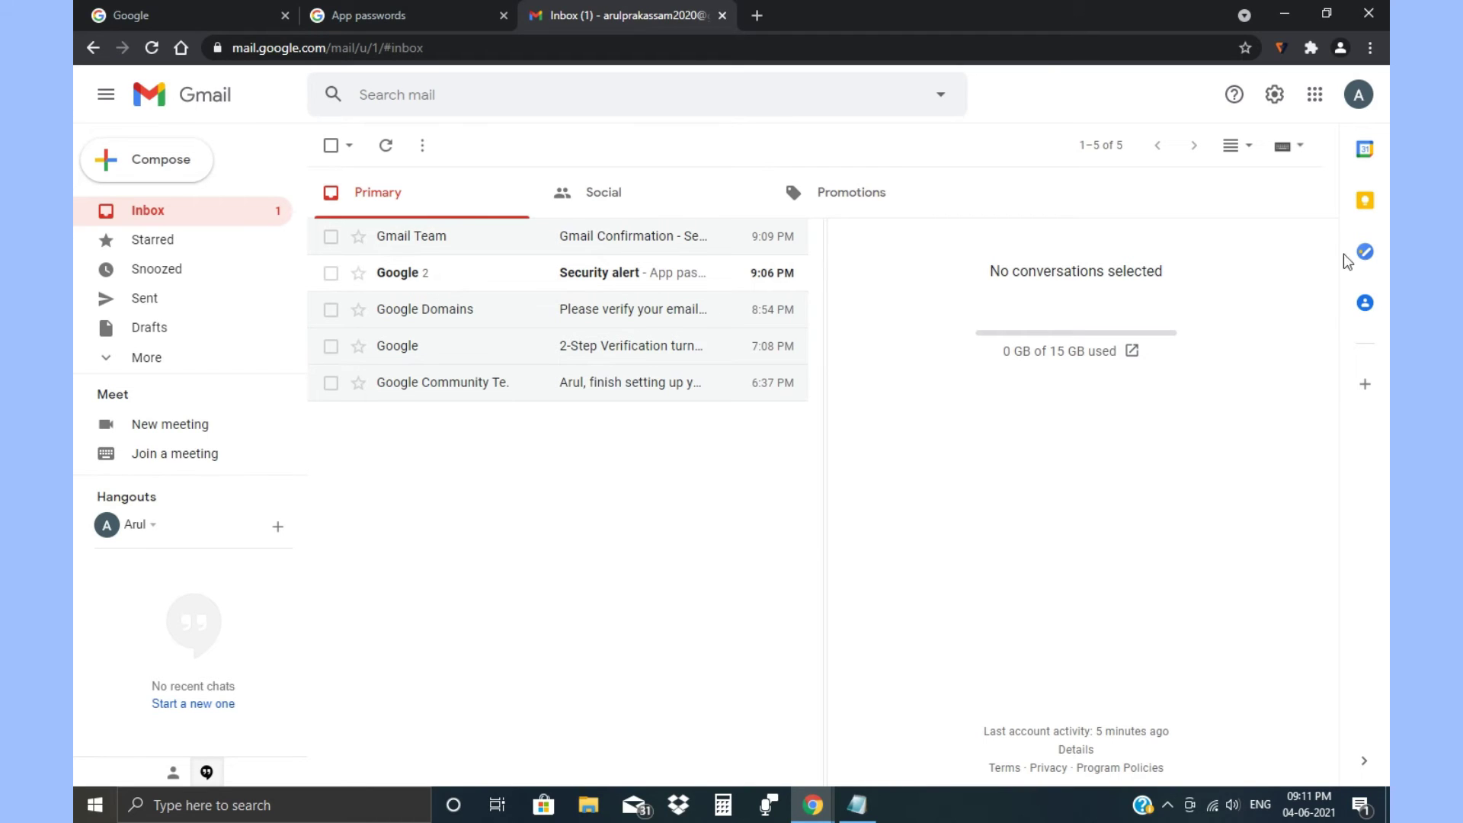
left_click(1274, 95)
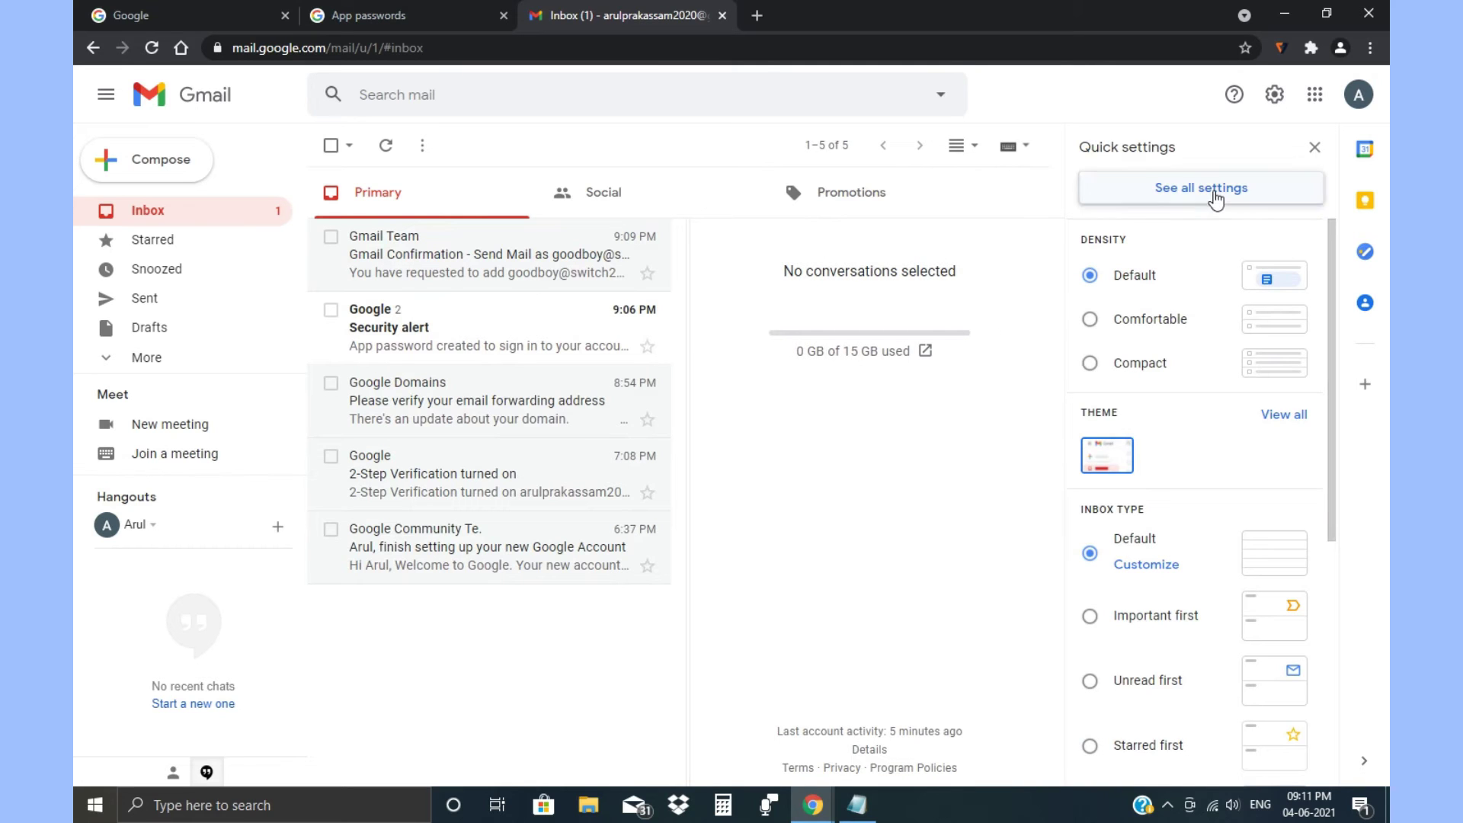
left_click(1216, 194)
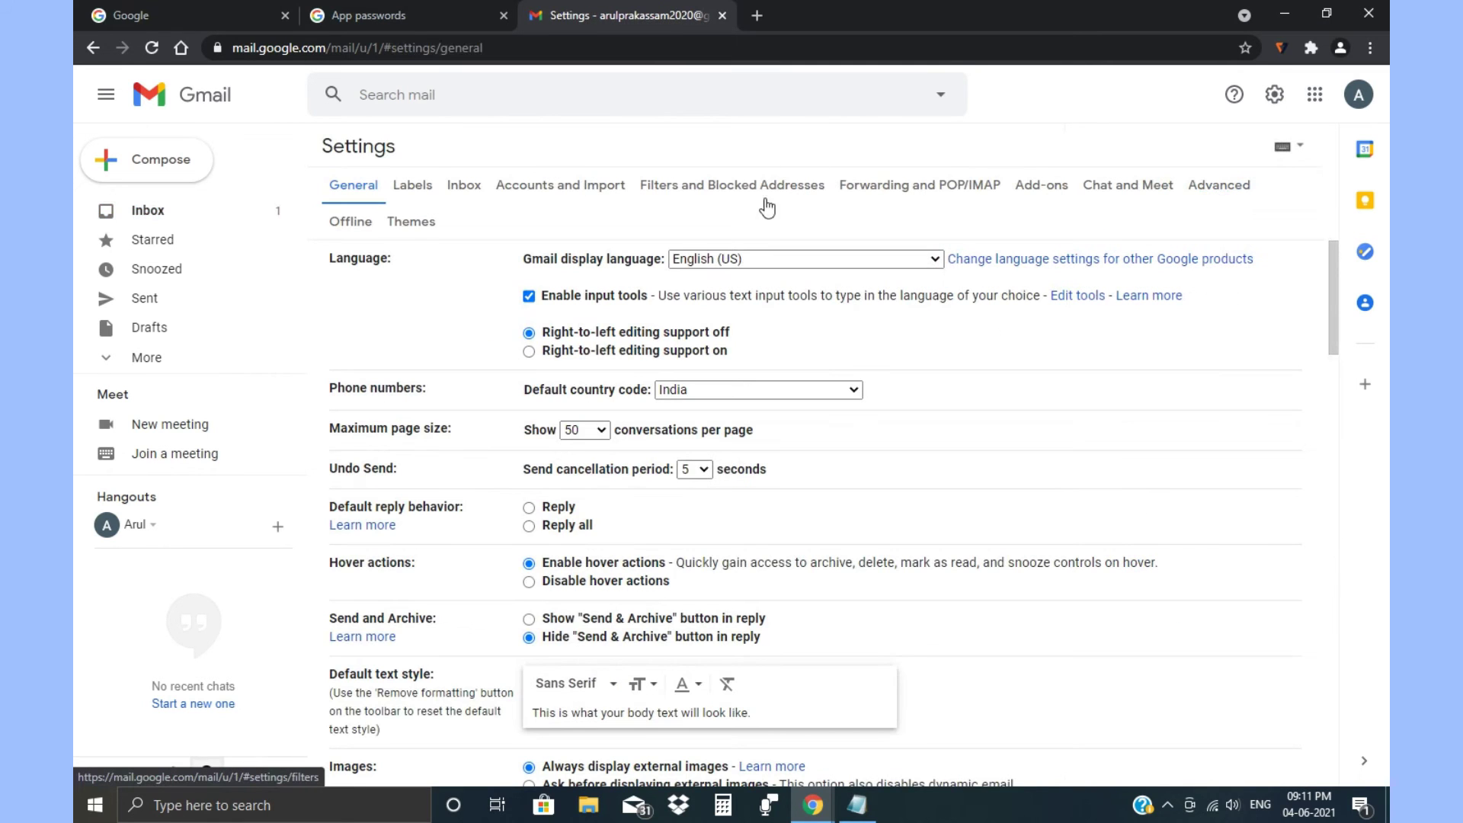
left_click(754, 191)
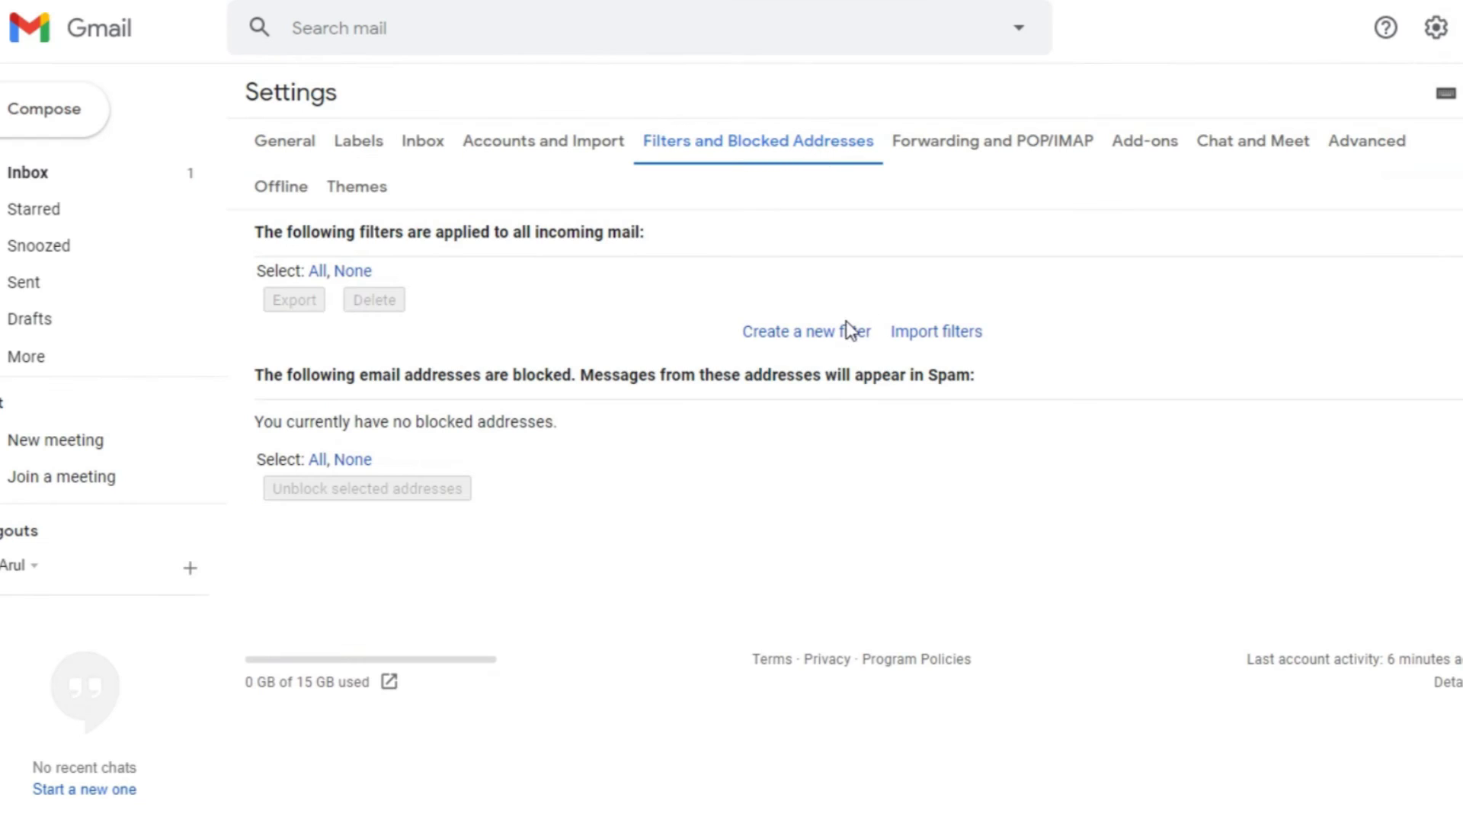
Start a new filter matching mail sent To the alias address pasted from the notes.
left_click(799, 338)
left_click(432, 138)
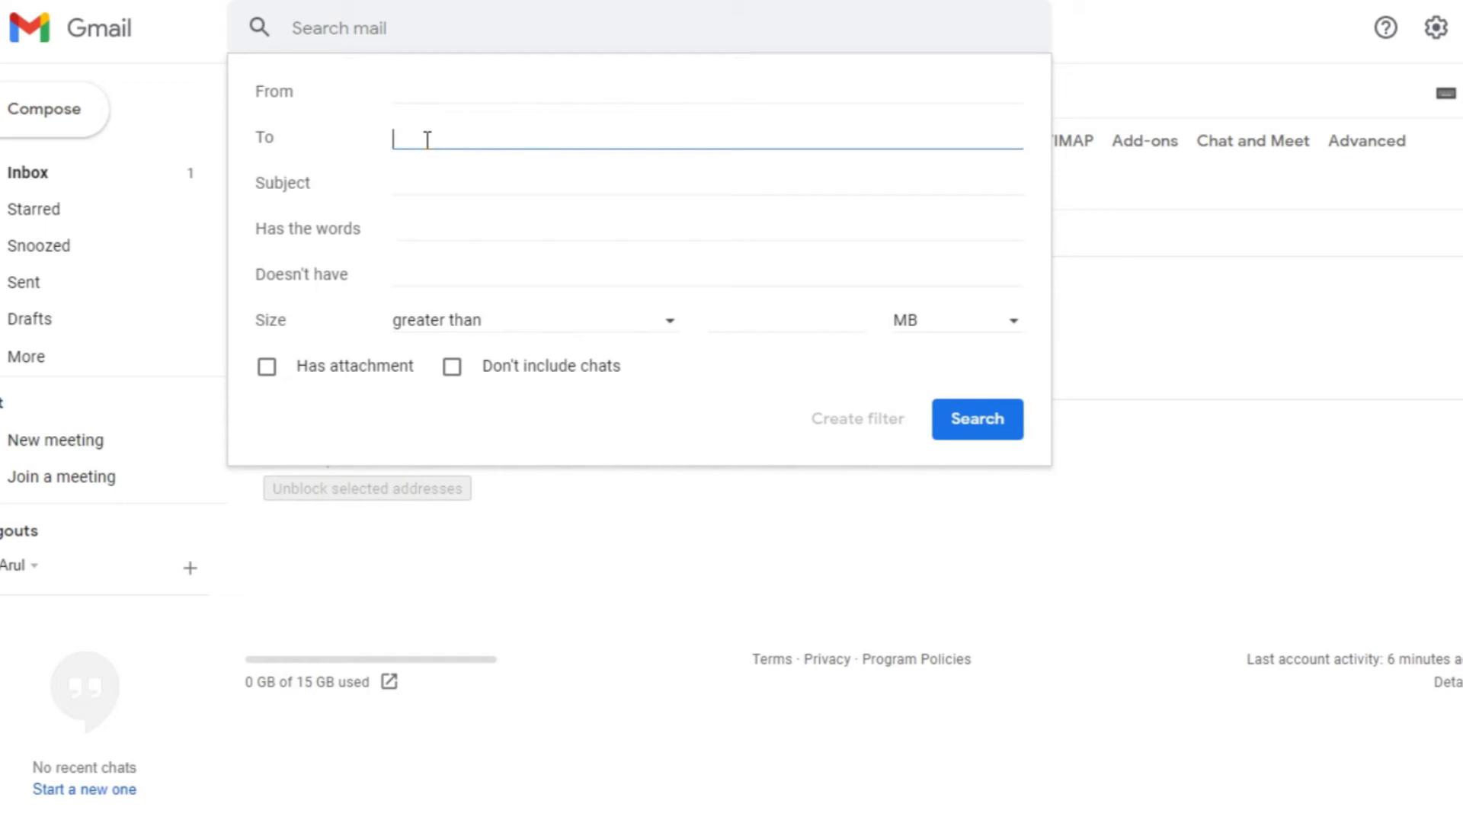
key("alt+Tab")
left_click(790, 228)
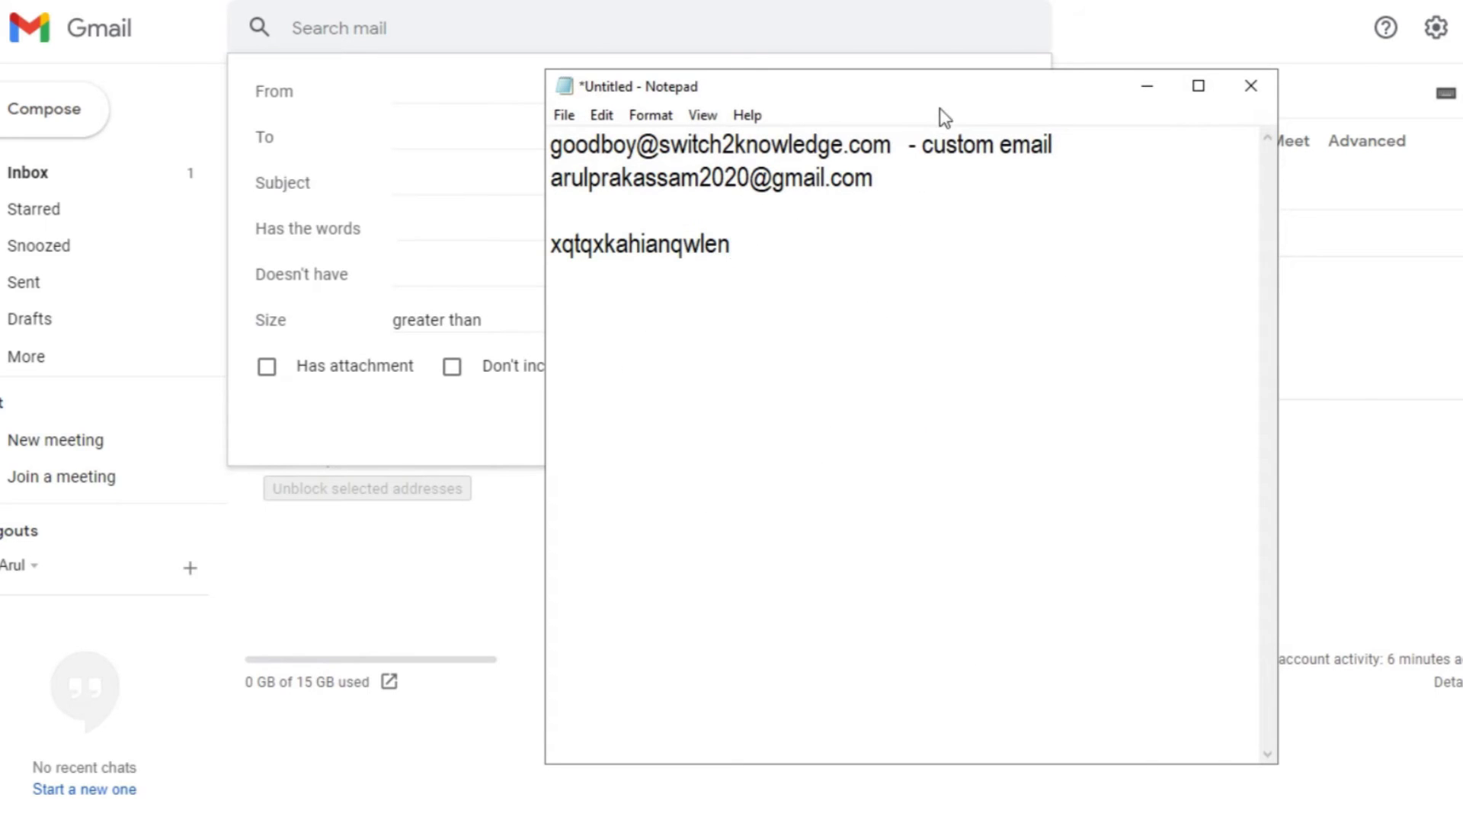
left_click_drag(898, 146, 547, 145)
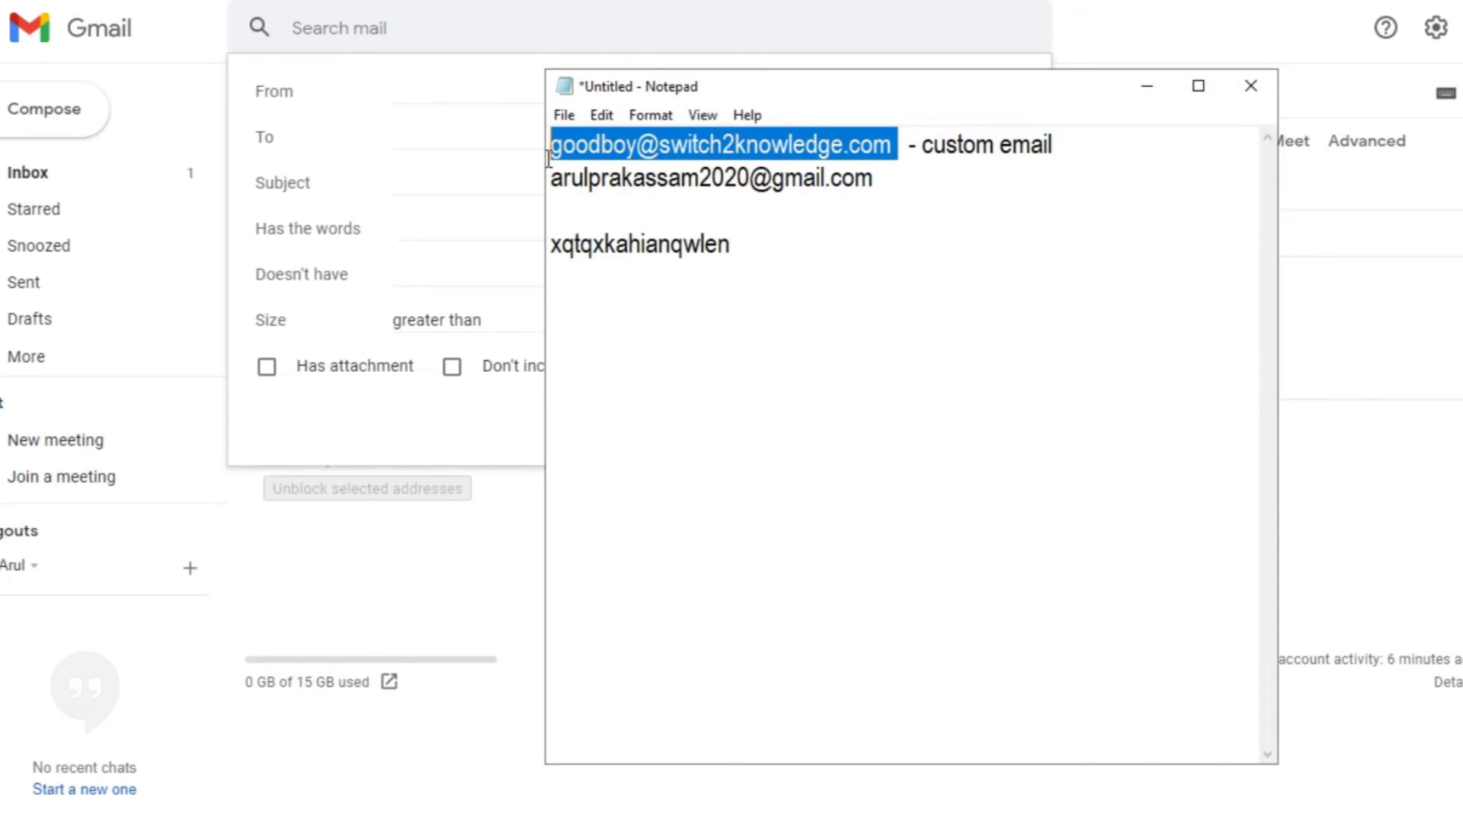
left_click(816, 205)
left_click_drag(578, 160, 547, 156)
key("ctrl+c")
left_click(1145, 87)
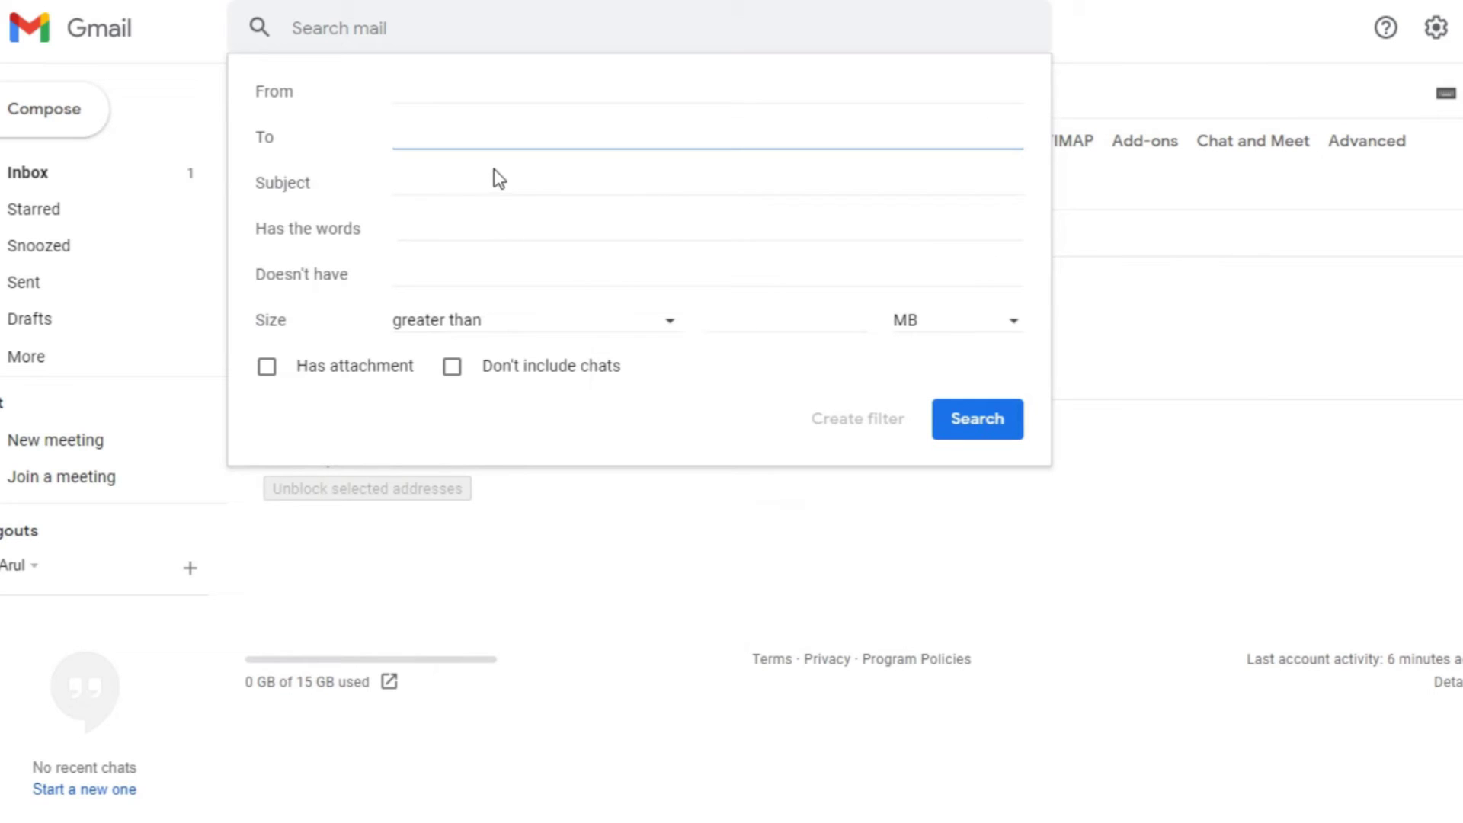
key("ctrl+v")
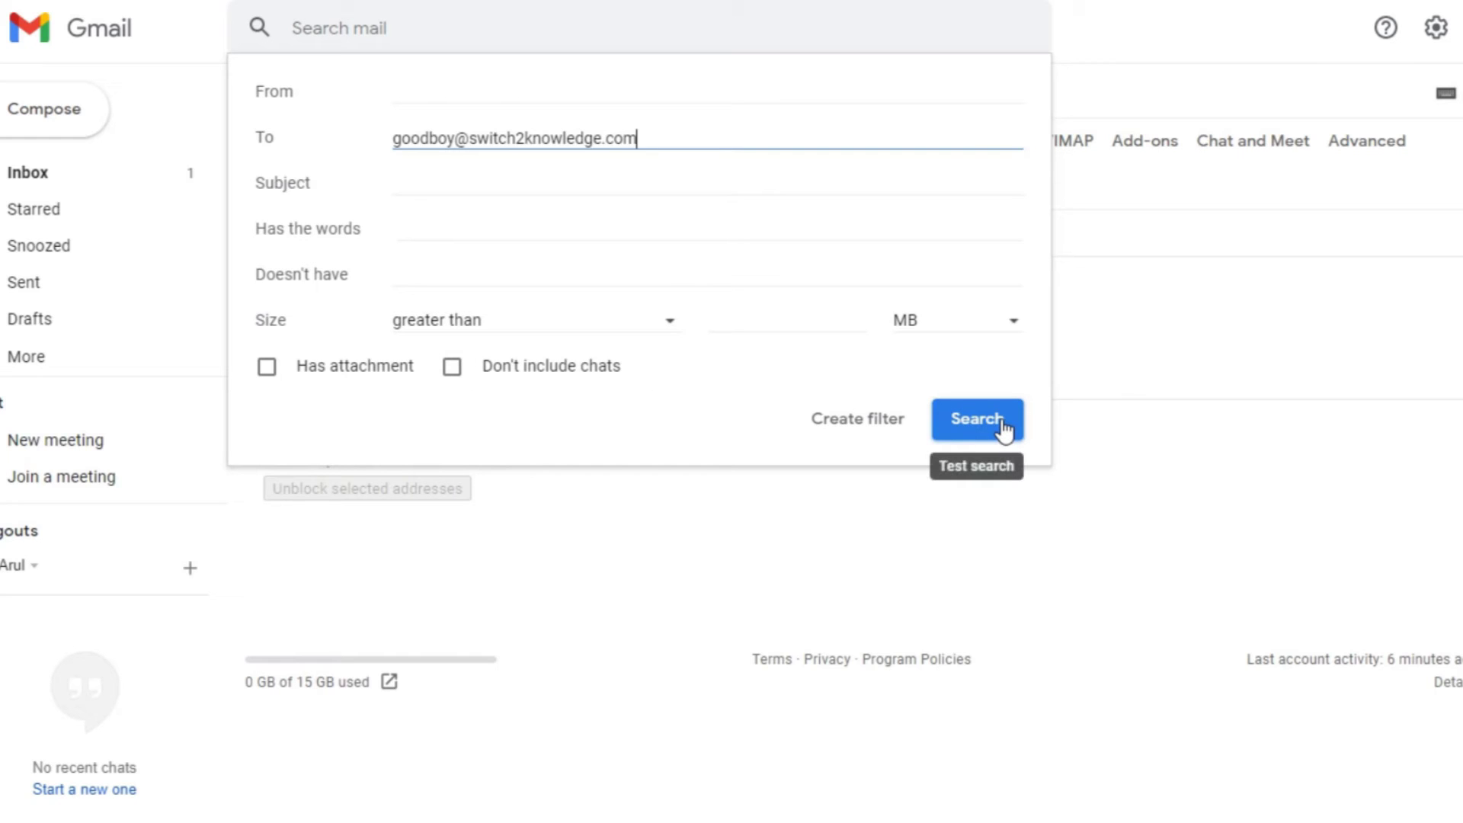
left_click(879, 420)
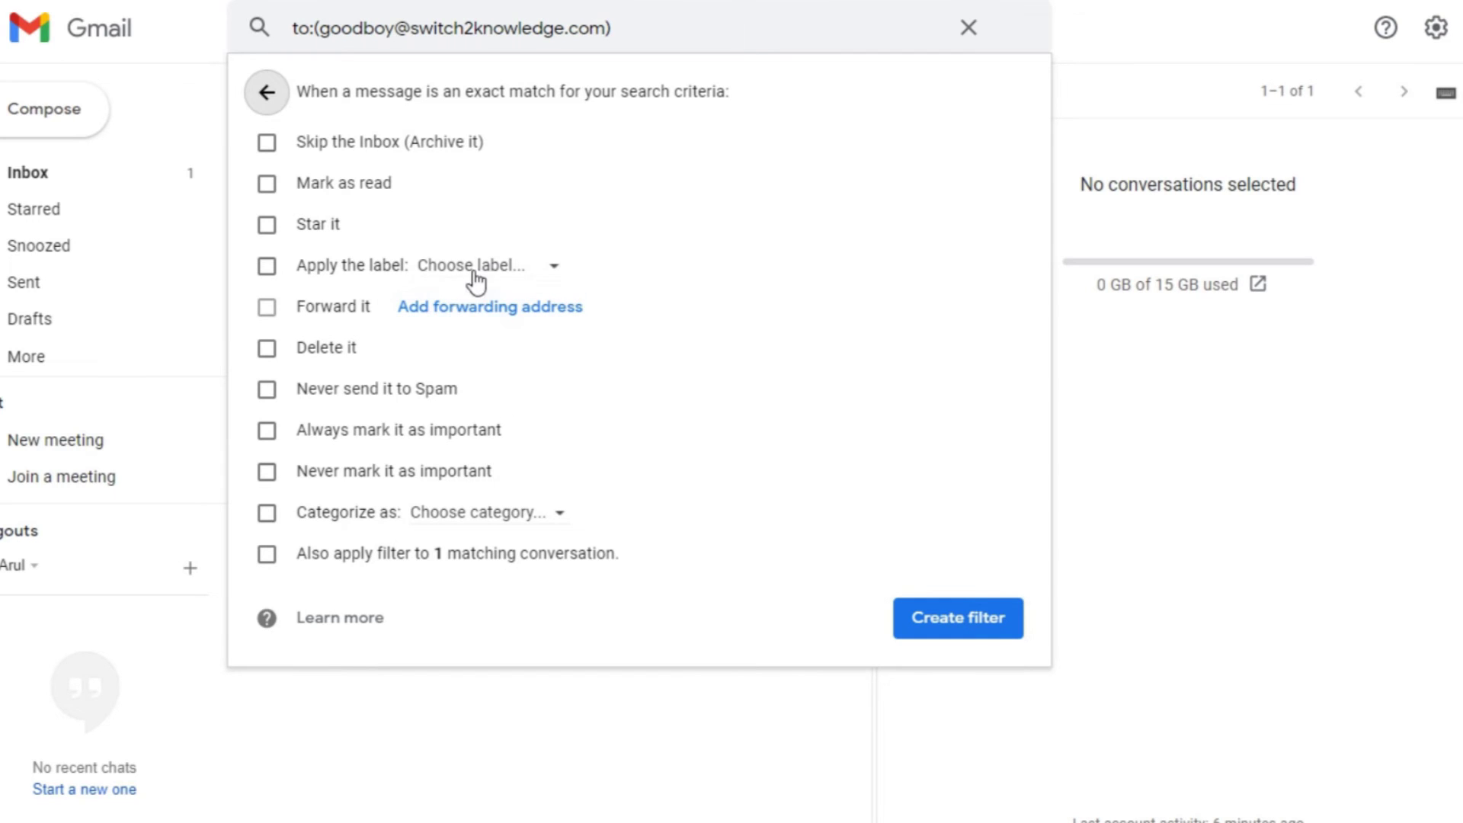
Apply a new label named after the alias, include existing matches, and save the filter.
left_click(502, 282)
left_click(529, 312)
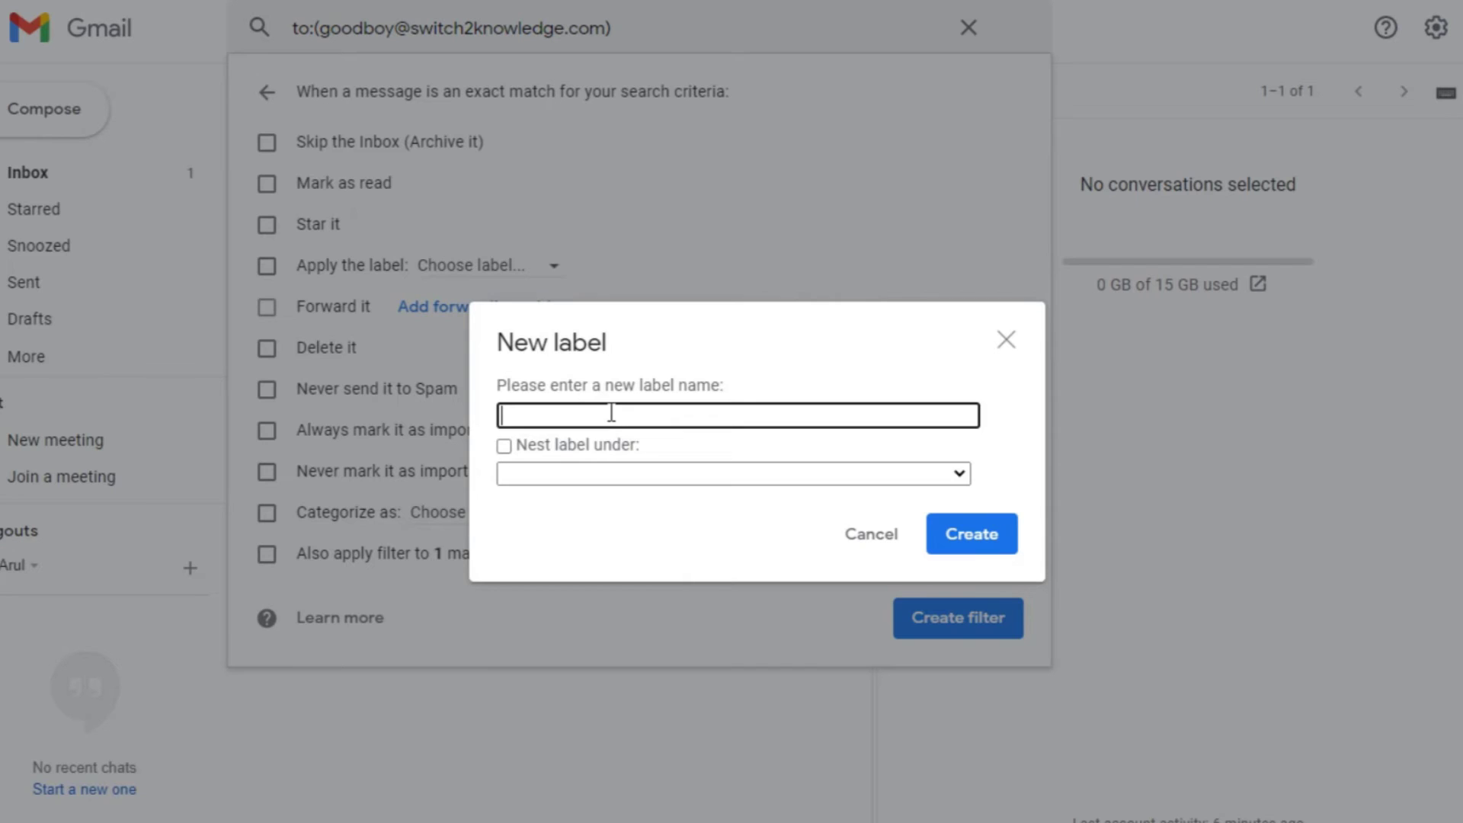
key("ctrl+v")
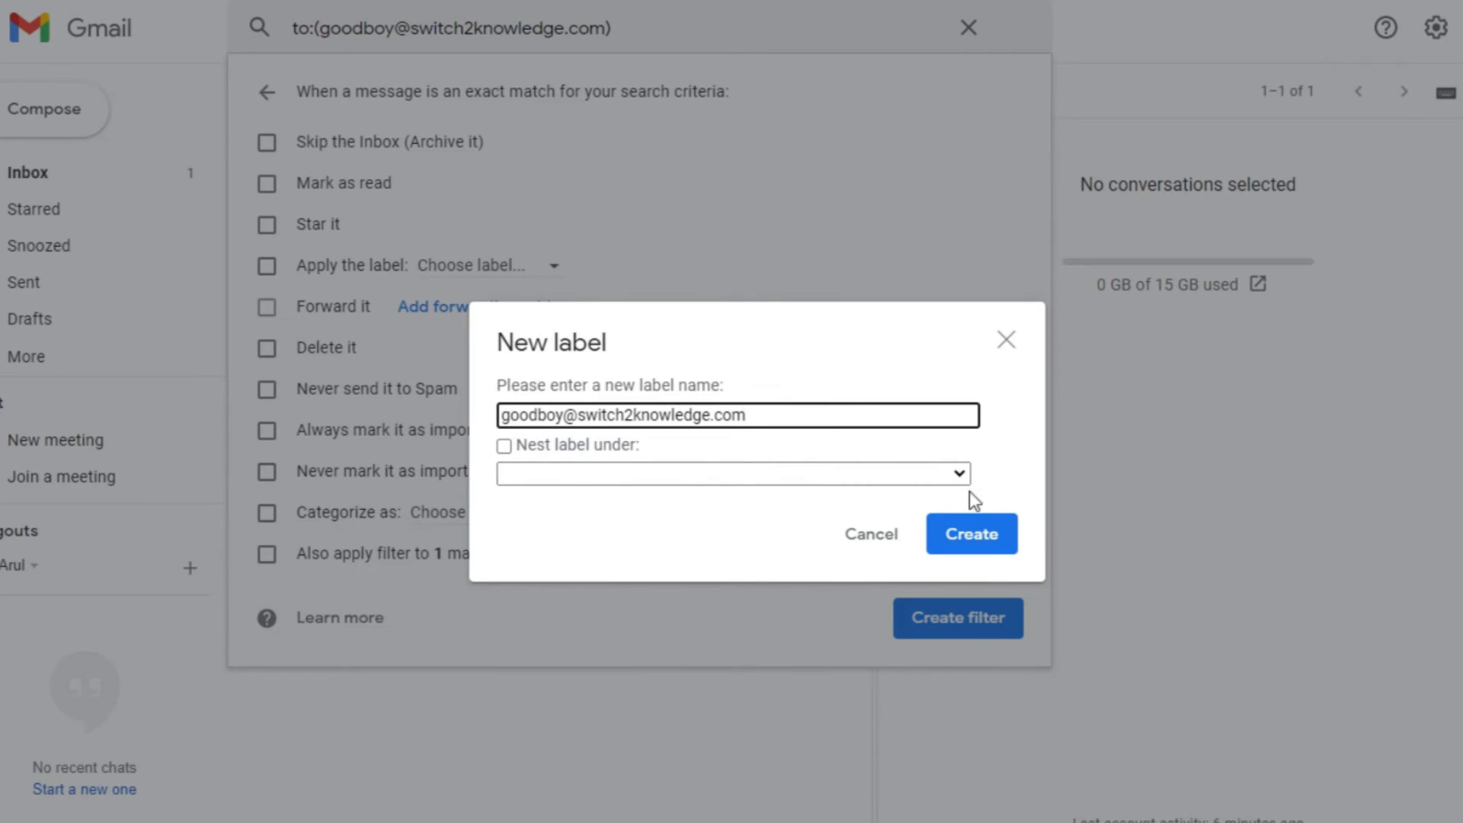
left_click(979, 537)
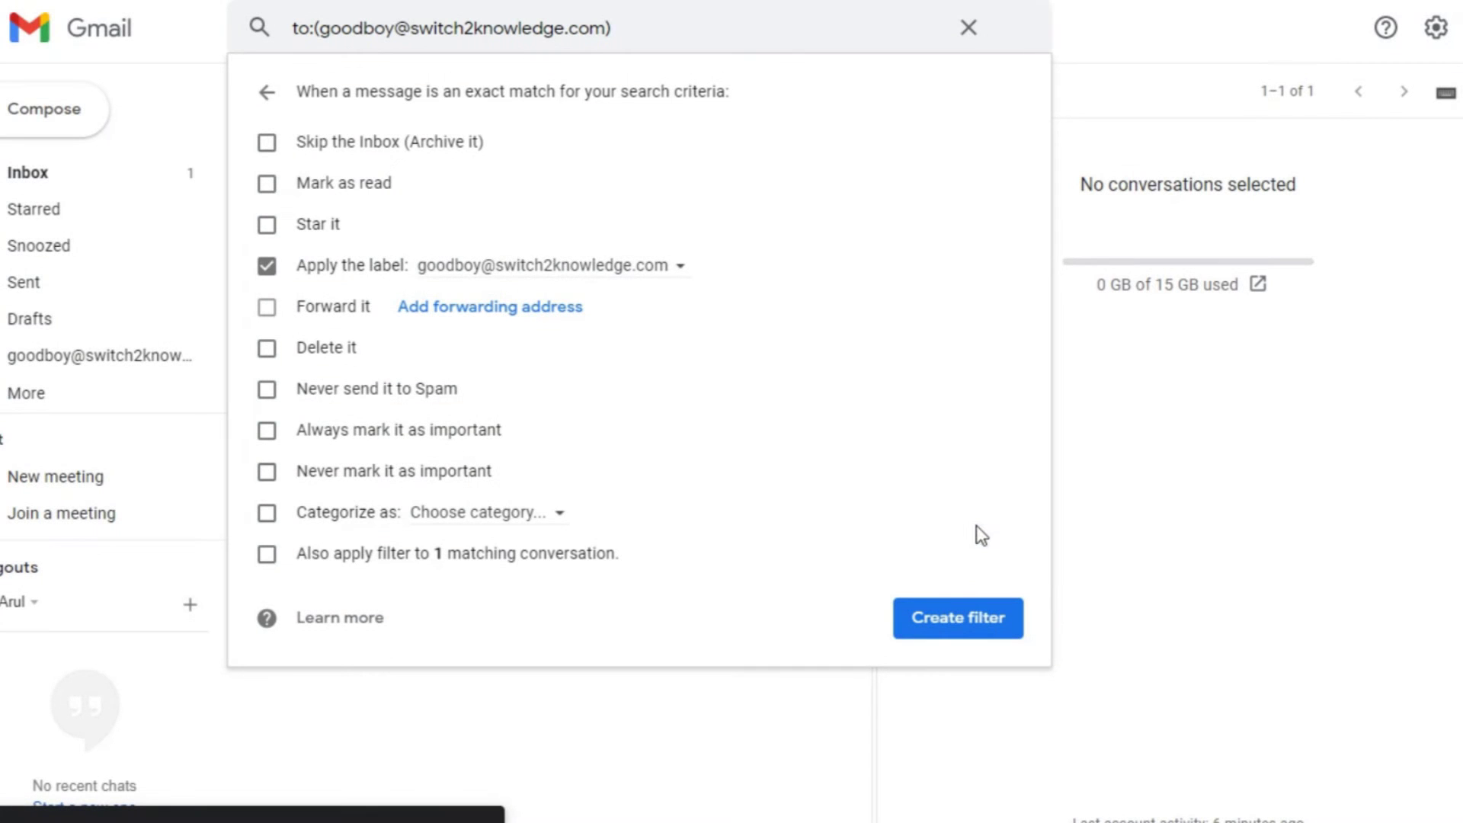
left_click(266, 554)
left_click(939, 621)
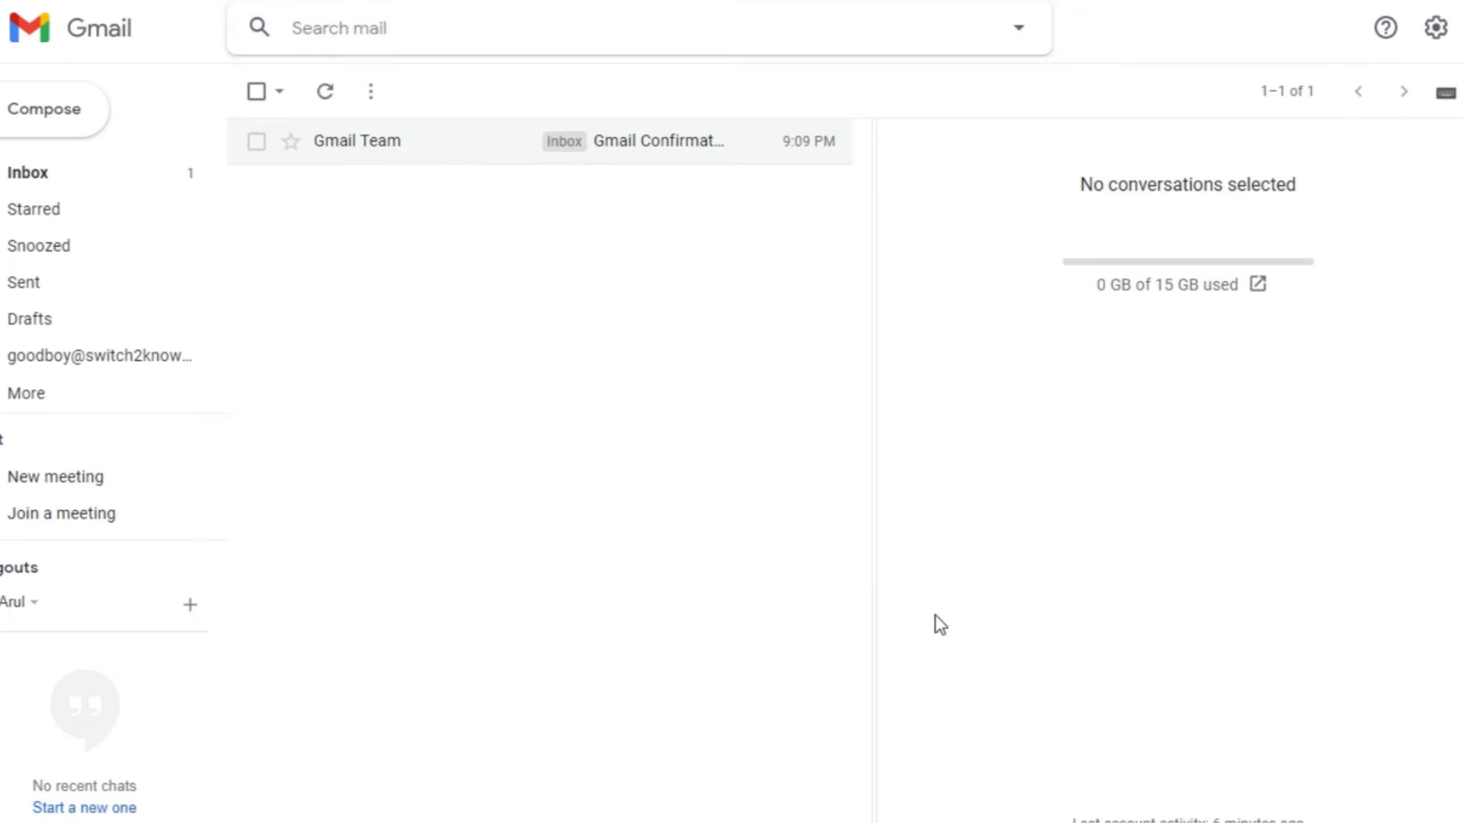
Reload Gmail and verify the confirmation message appears under the new alias label.
left_click(102, 191)
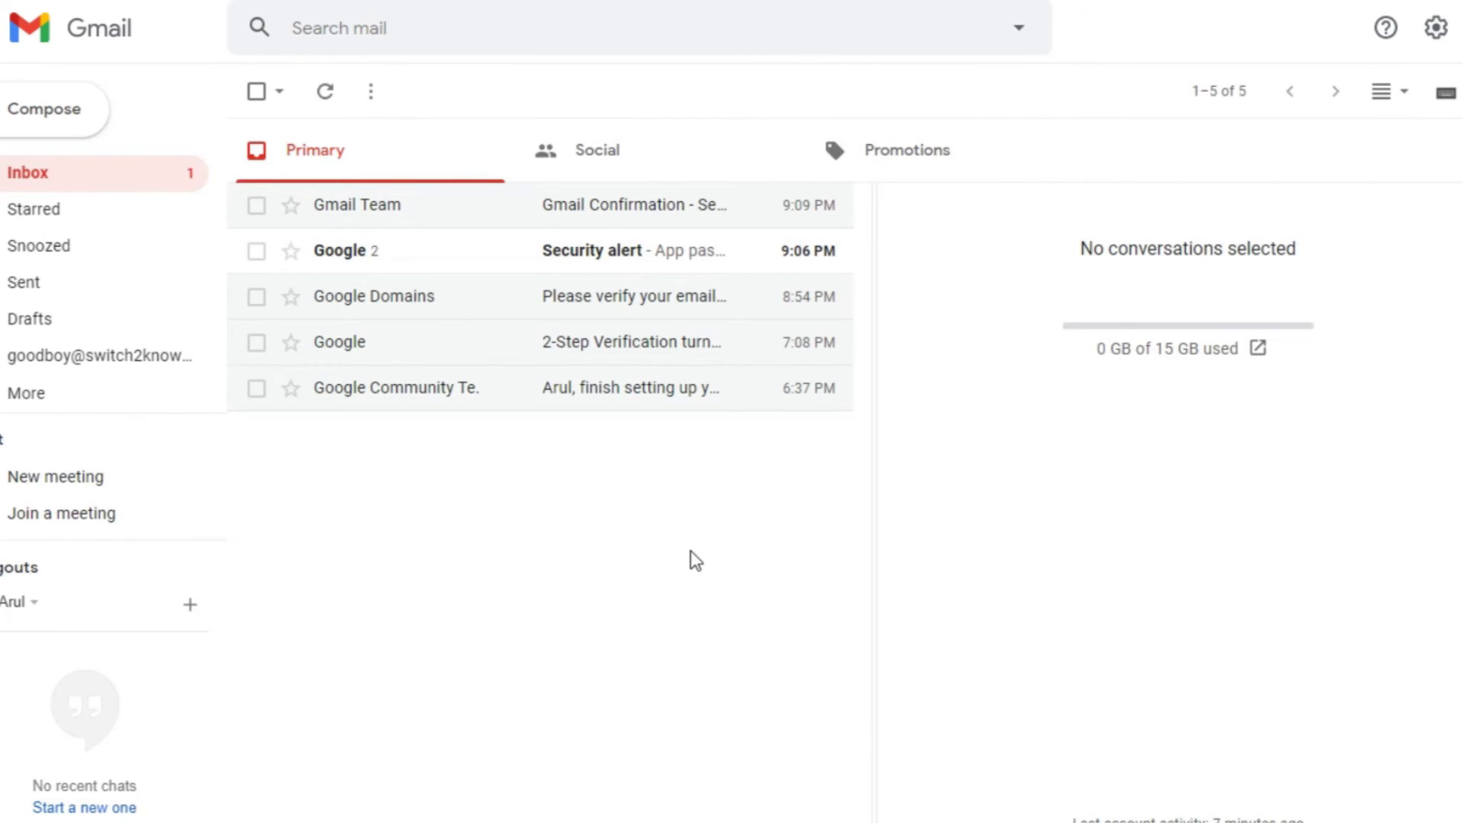
key("F5")
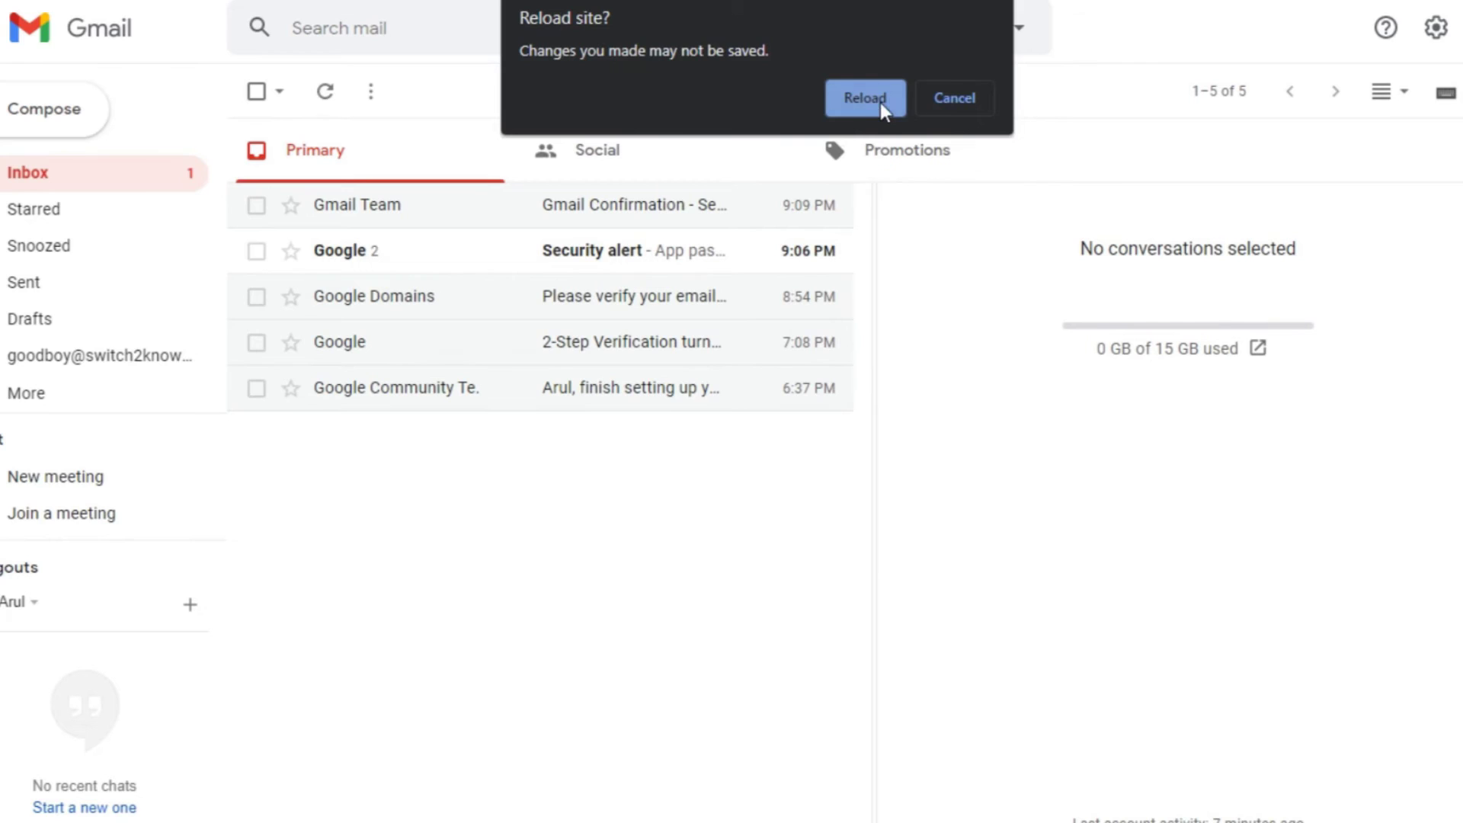
left_click(865, 99)
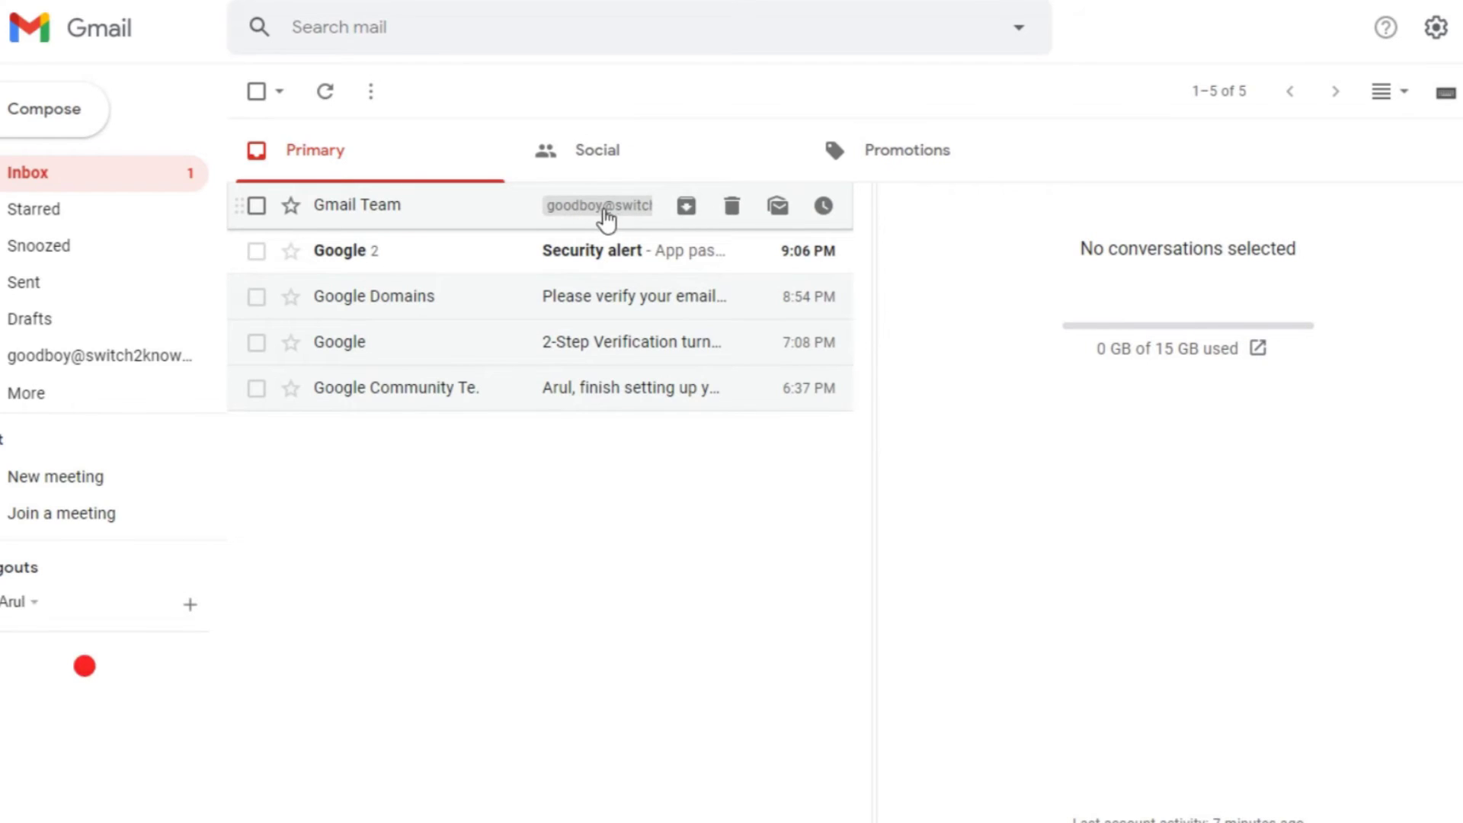
left_click(94, 369)
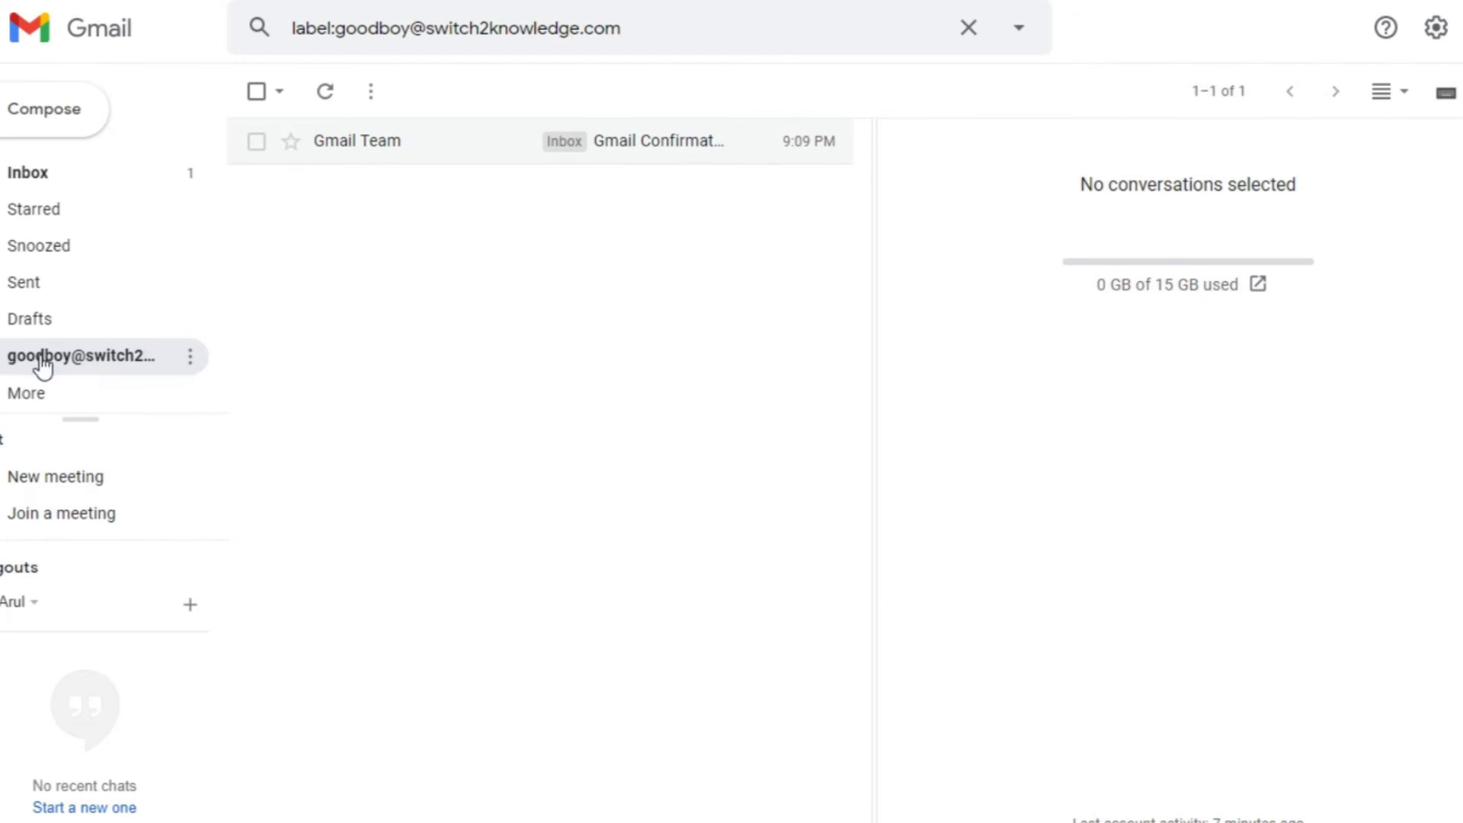
left_click(83, 179)
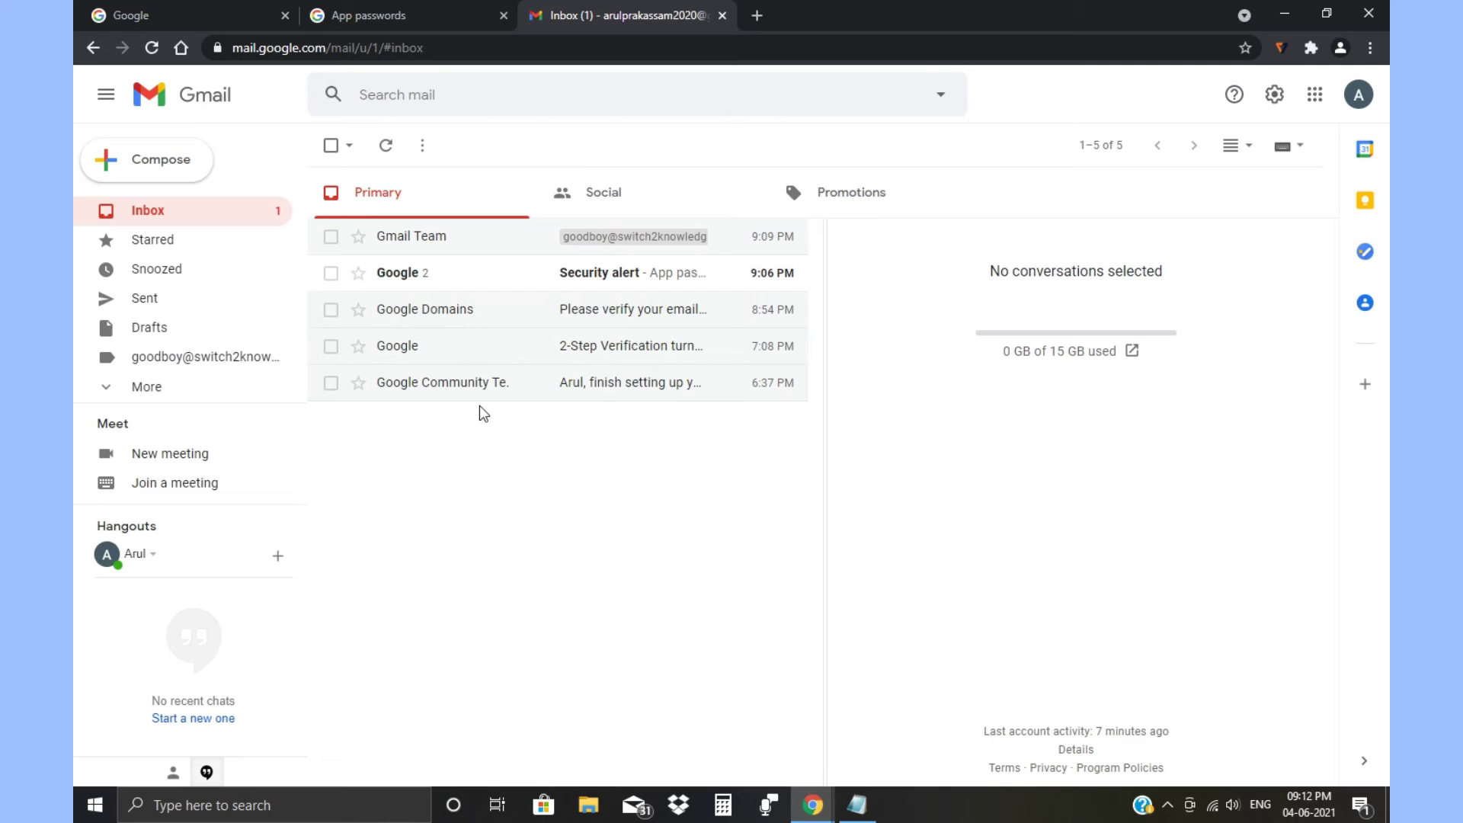
left_click(815, 804)
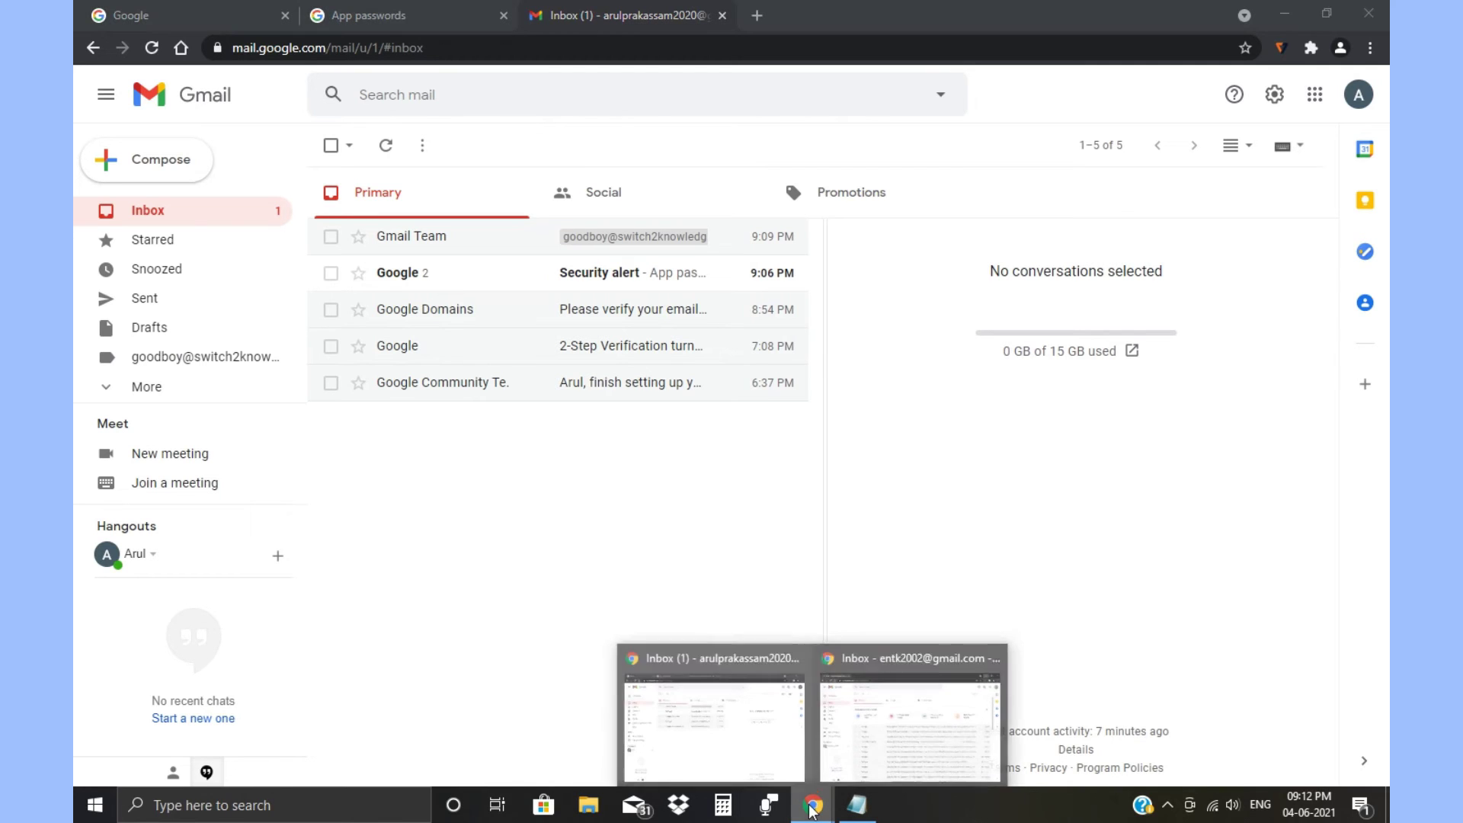
Send a message to the alias address with subject 'test 1' and body 'hello'.
left_click(889, 731)
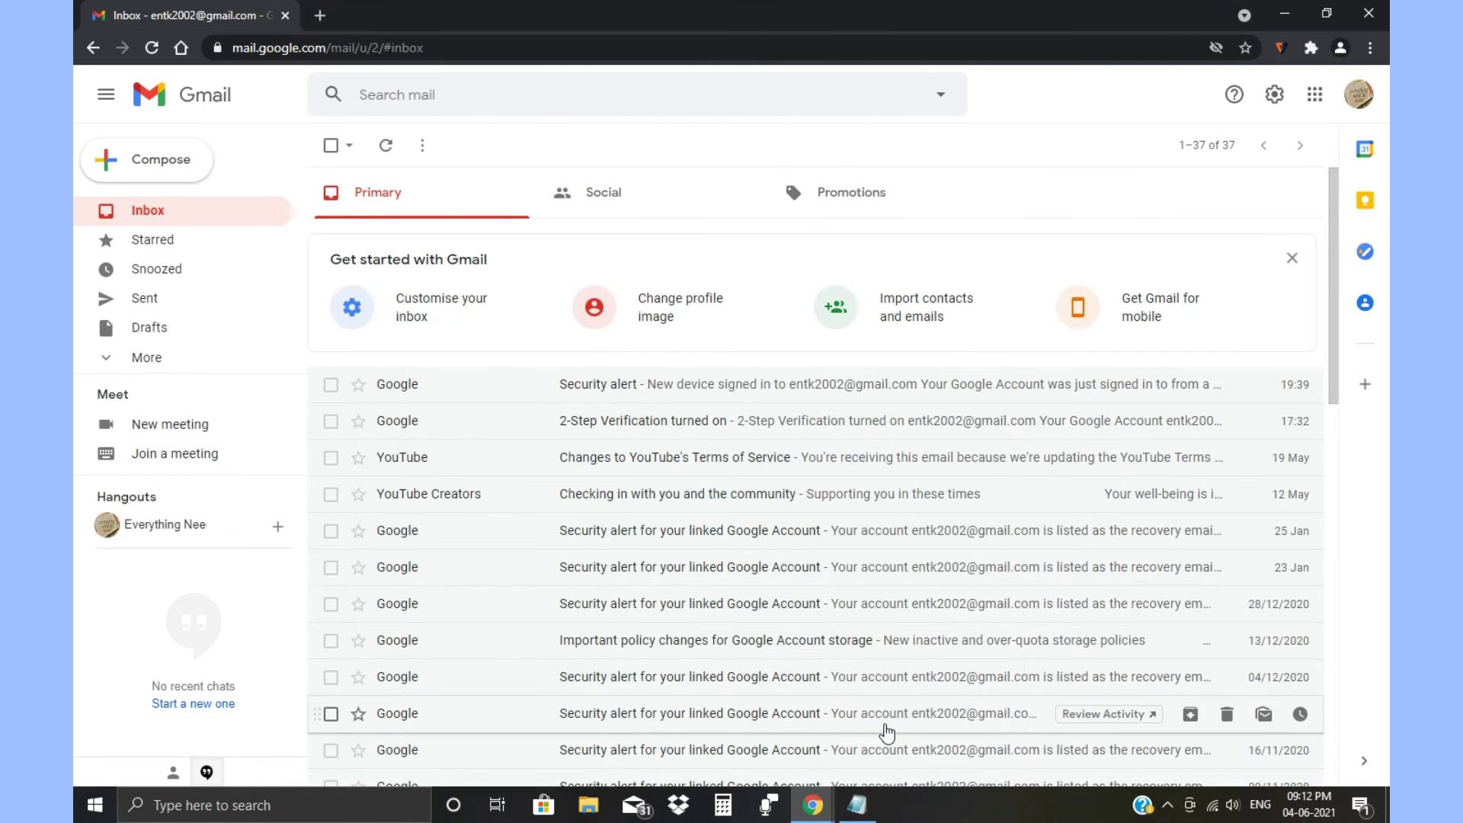
left_click(150, 176)
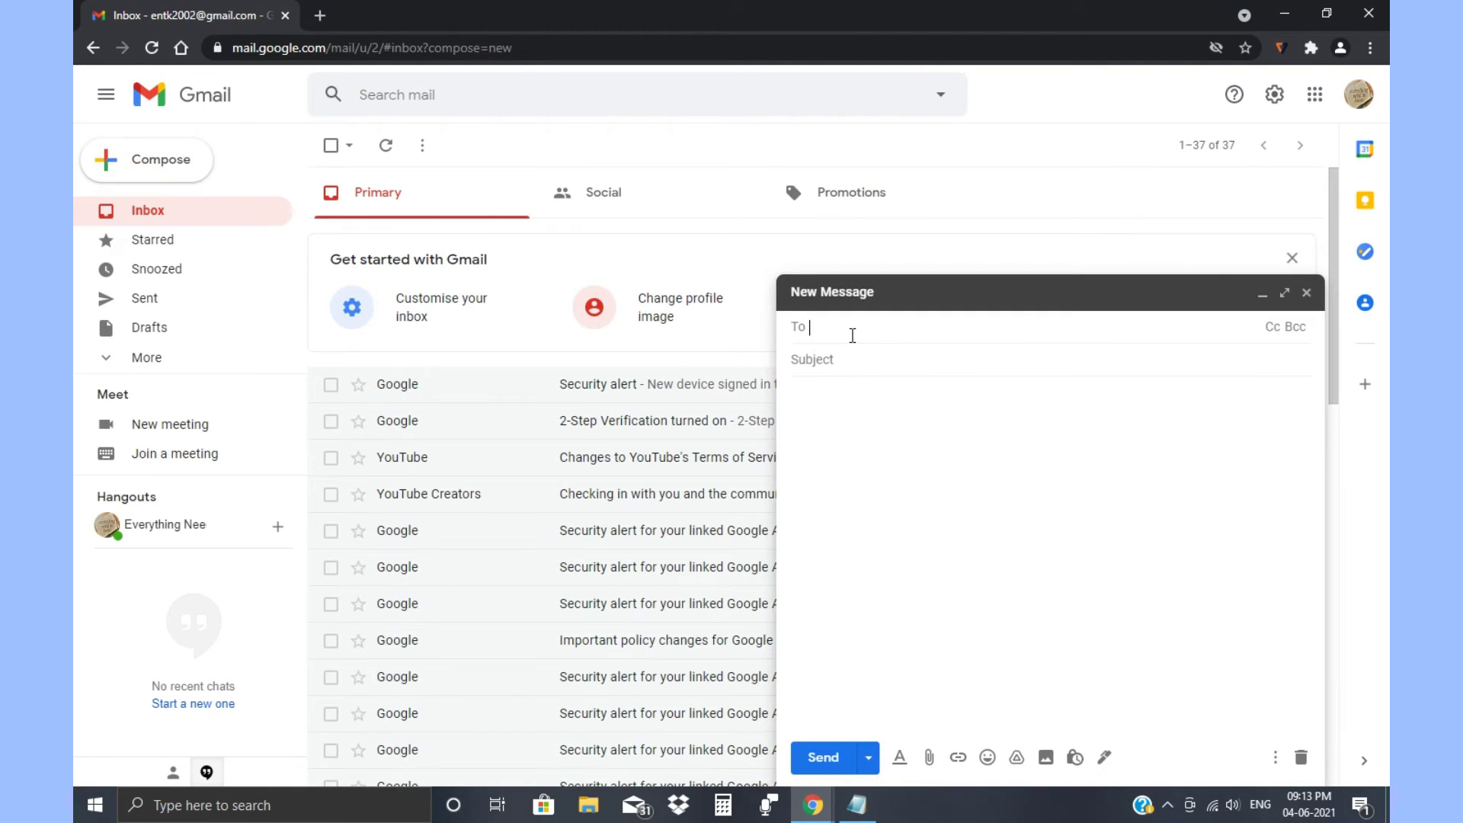
left_click(857, 805)
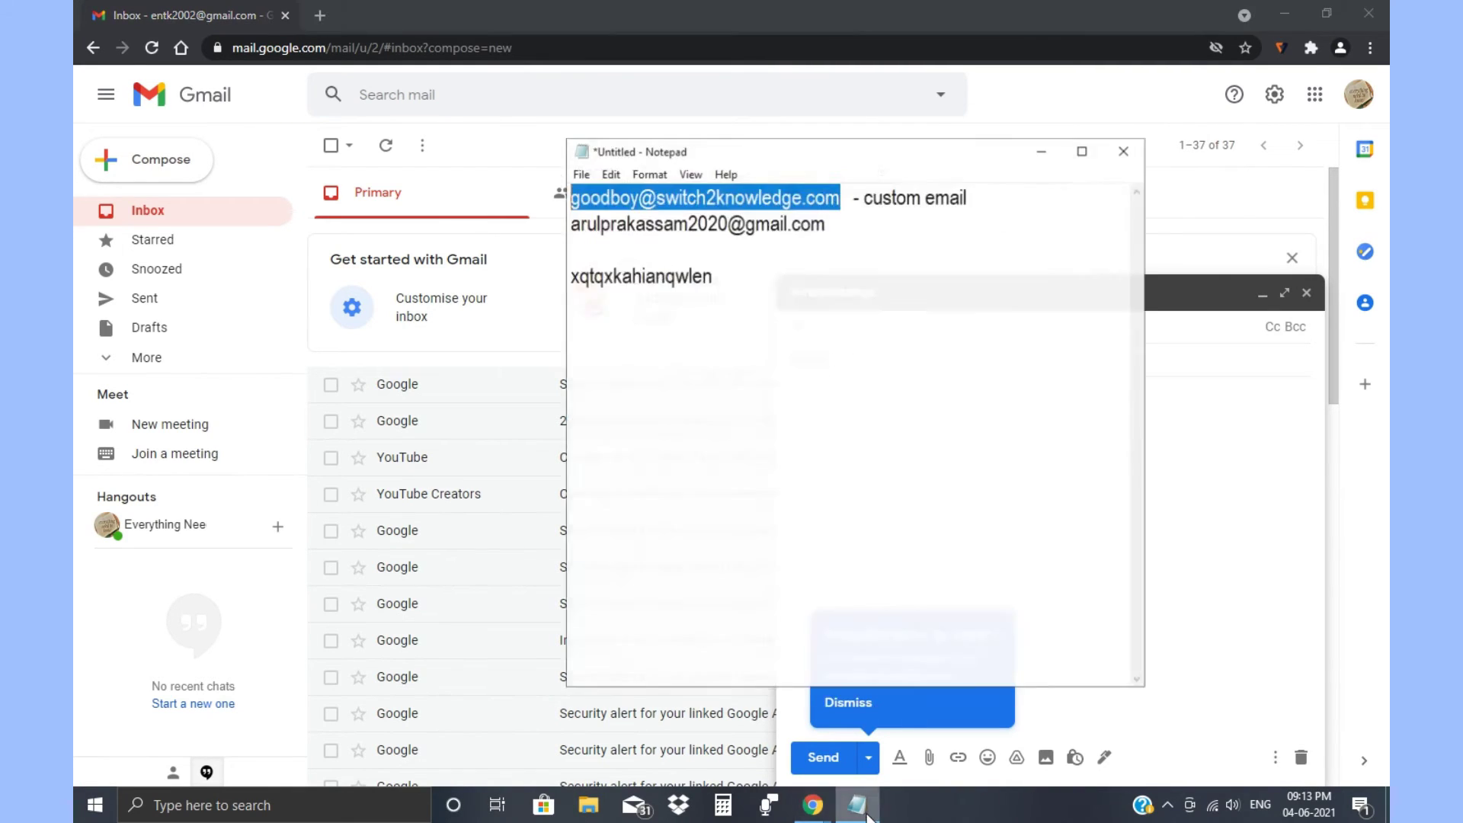
left_click(1043, 141)
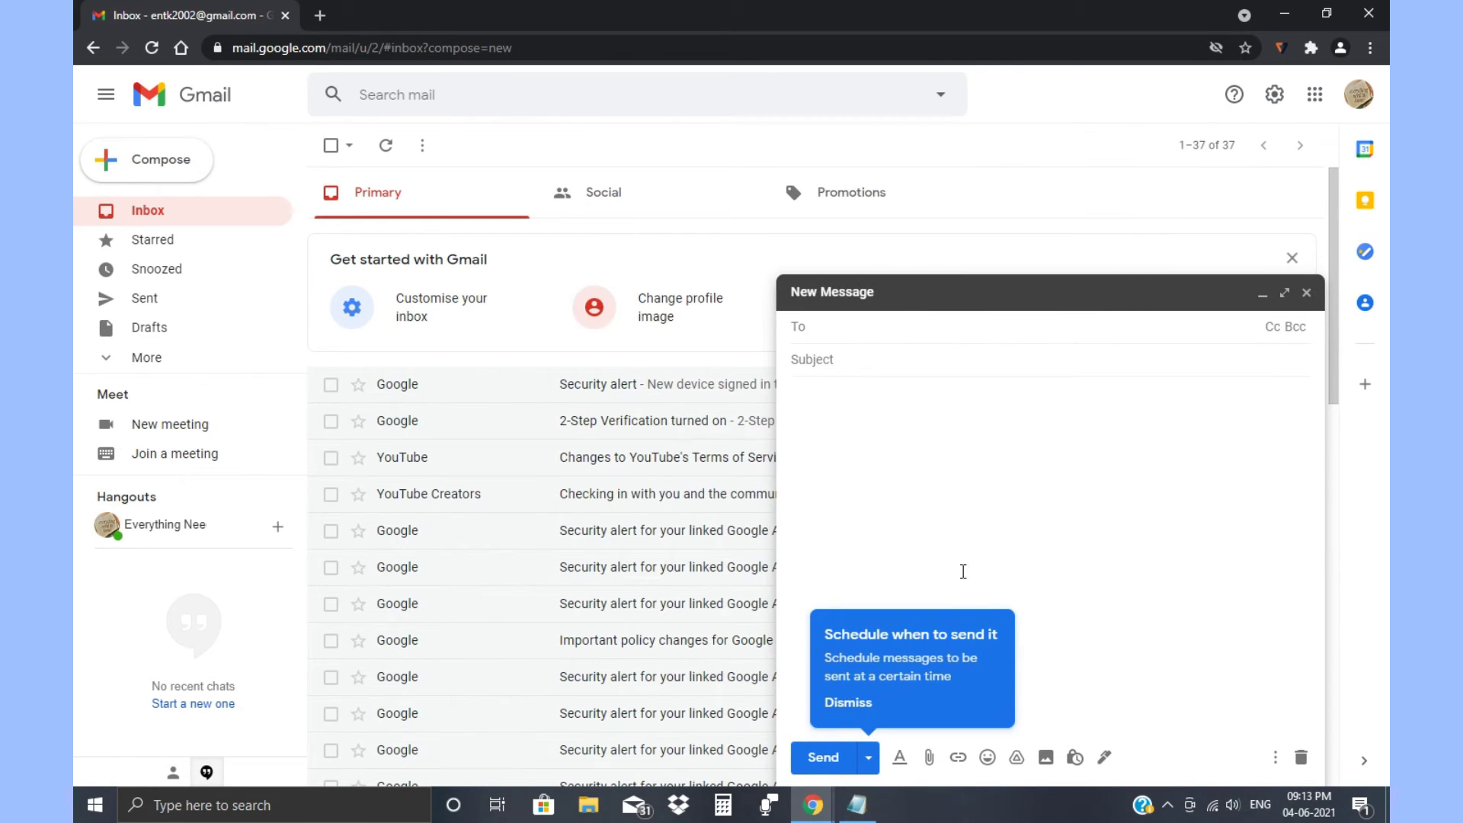
left_click(873, 697)
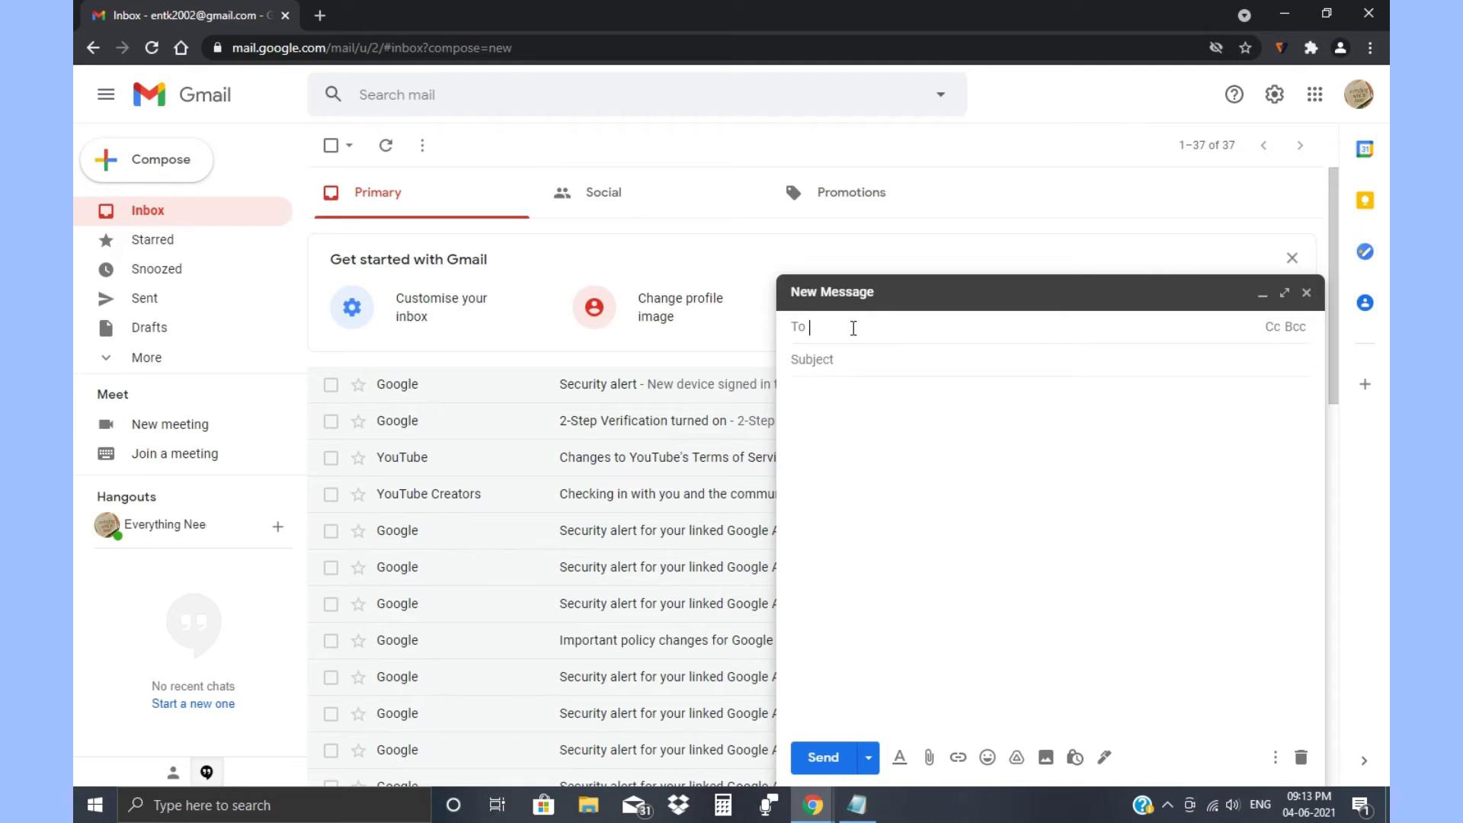
key("ctrl+v")
left_click(863, 363)
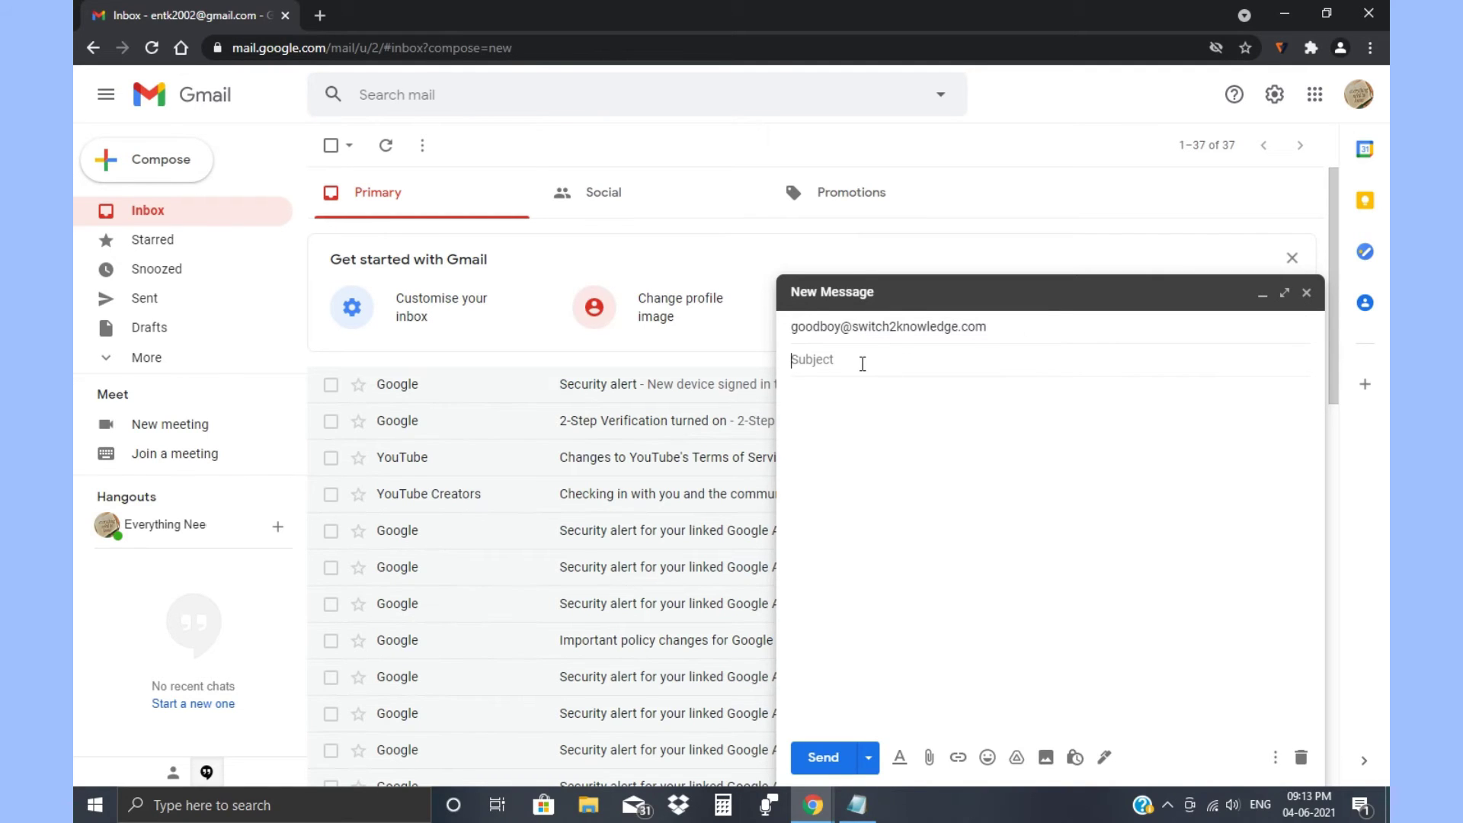
type("test 1")
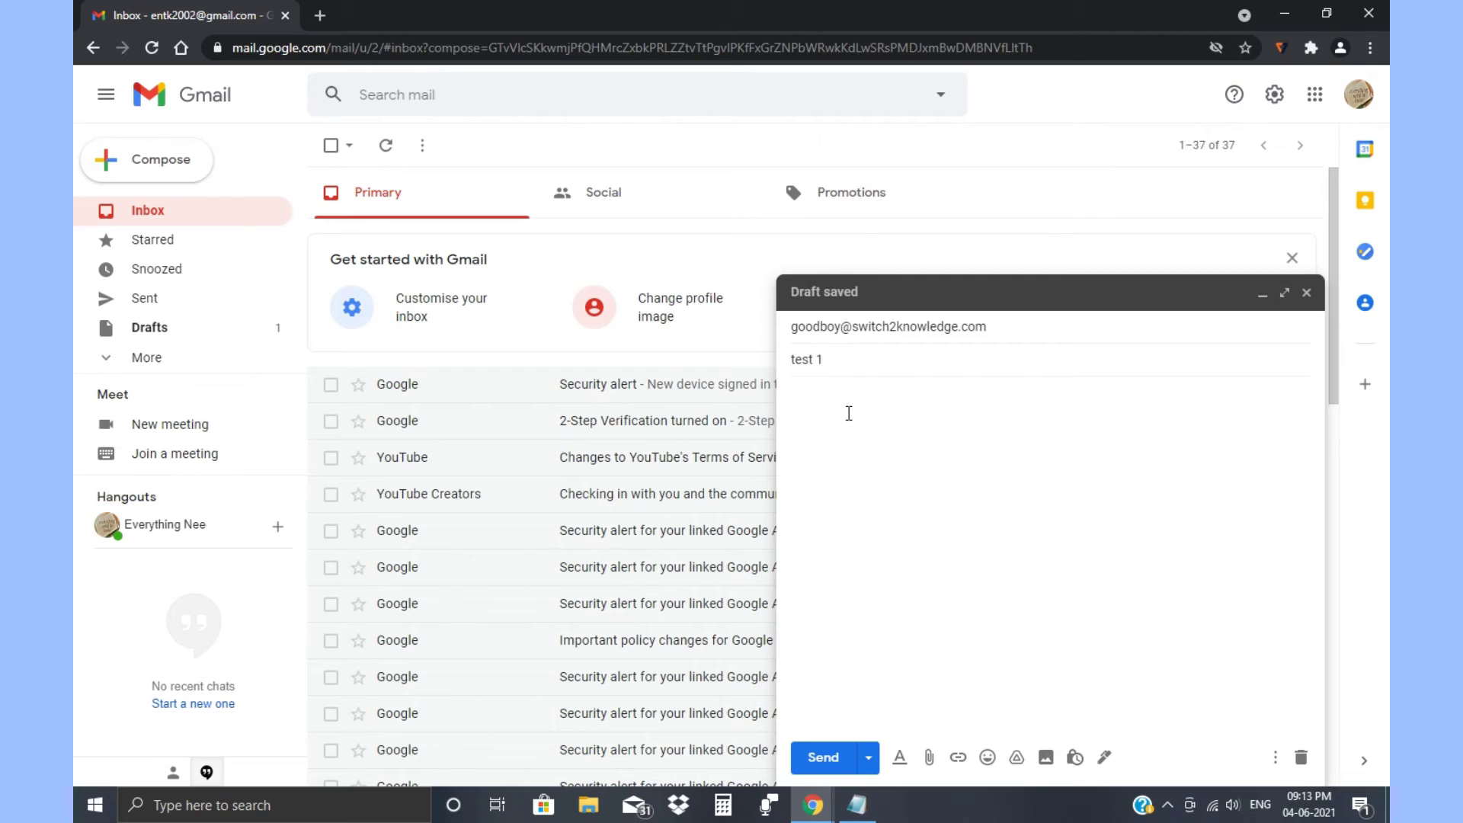
left_click(849, 412)
left_click(823, 753)
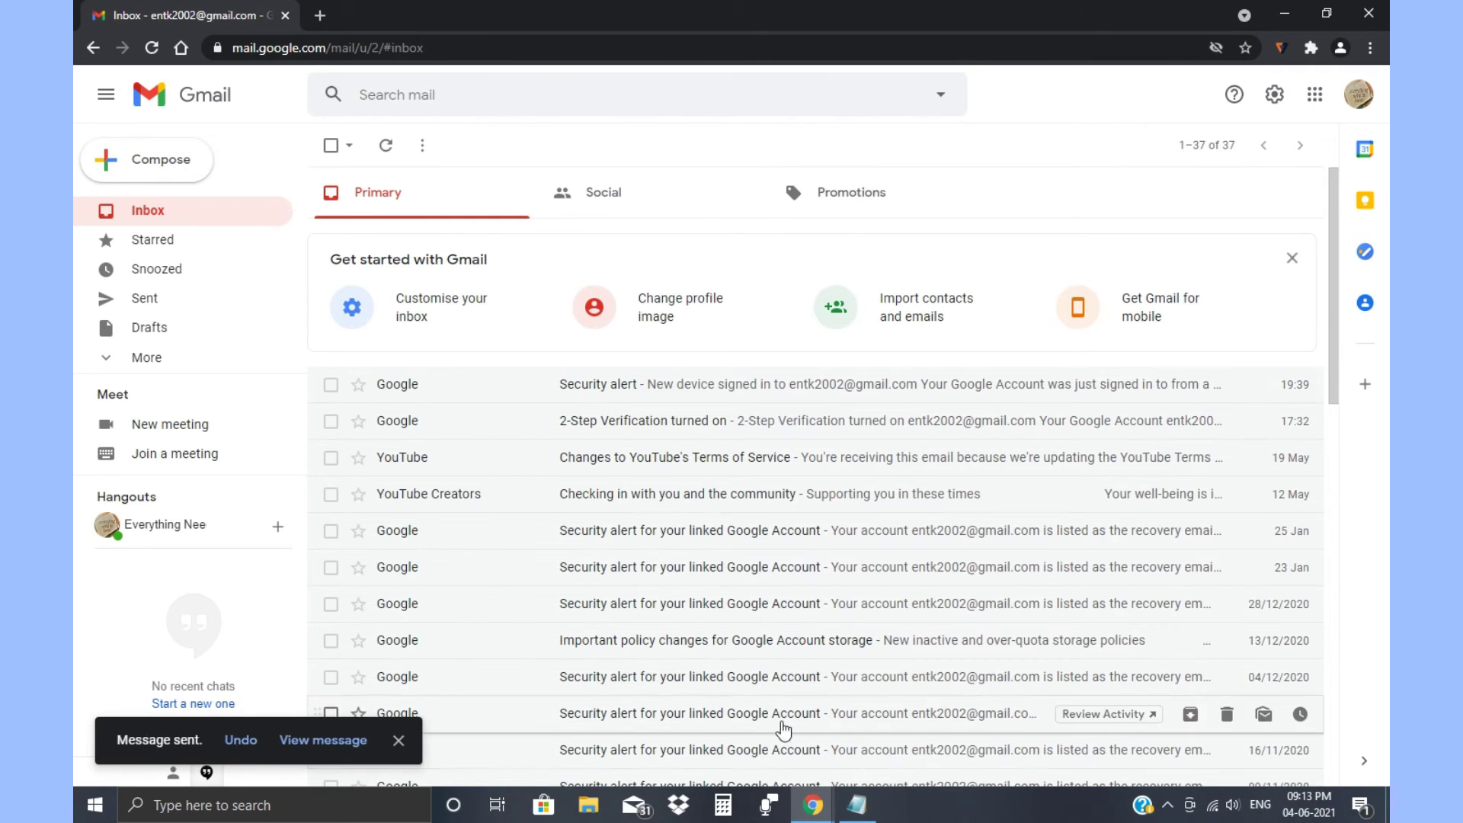
Refresh the other account's inbox and open the arrived 'test 1' message.
mouse_move(826, 813)
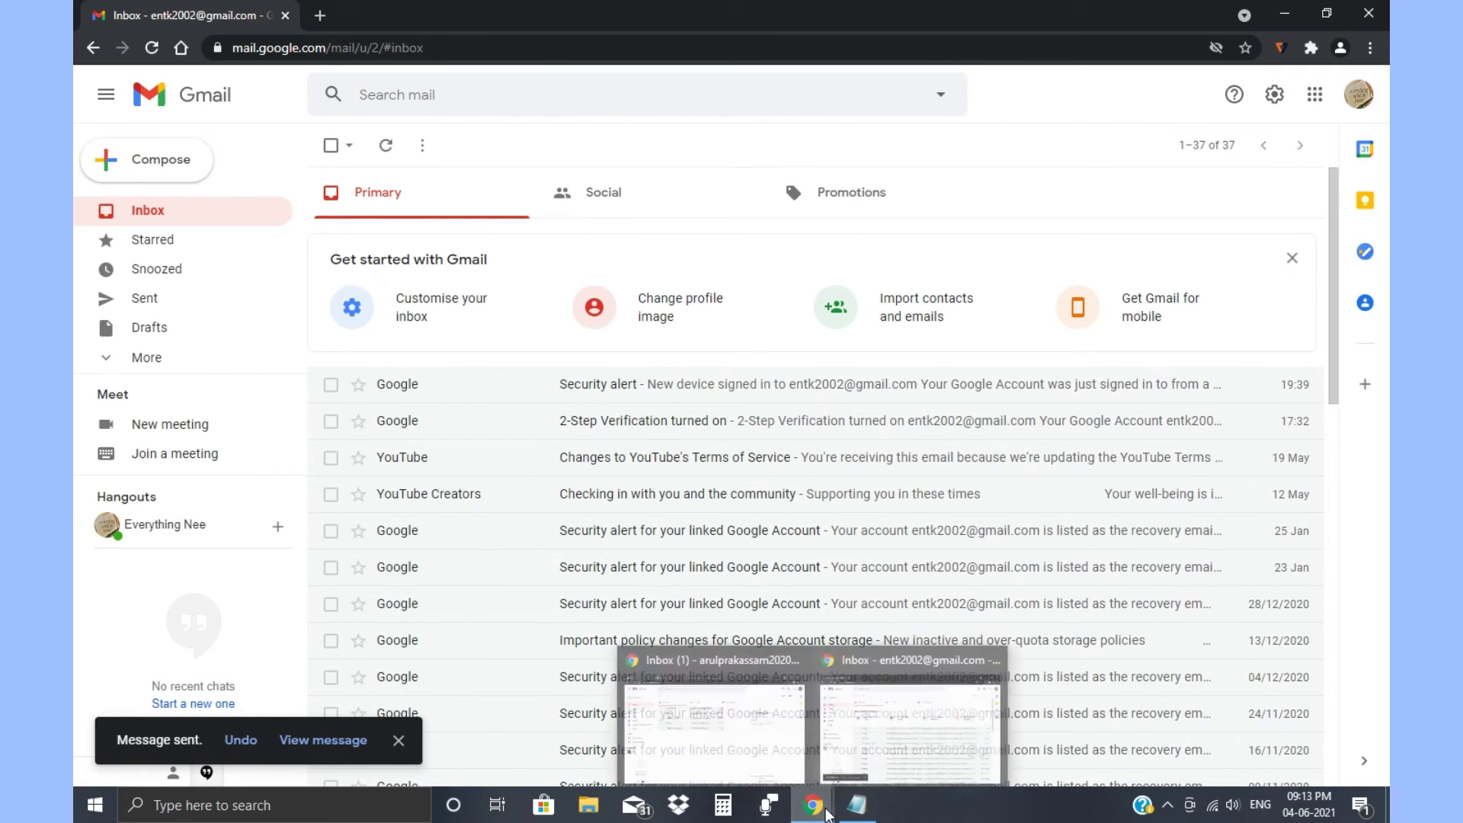
left_click(760, 762)
left_click(389, 147)
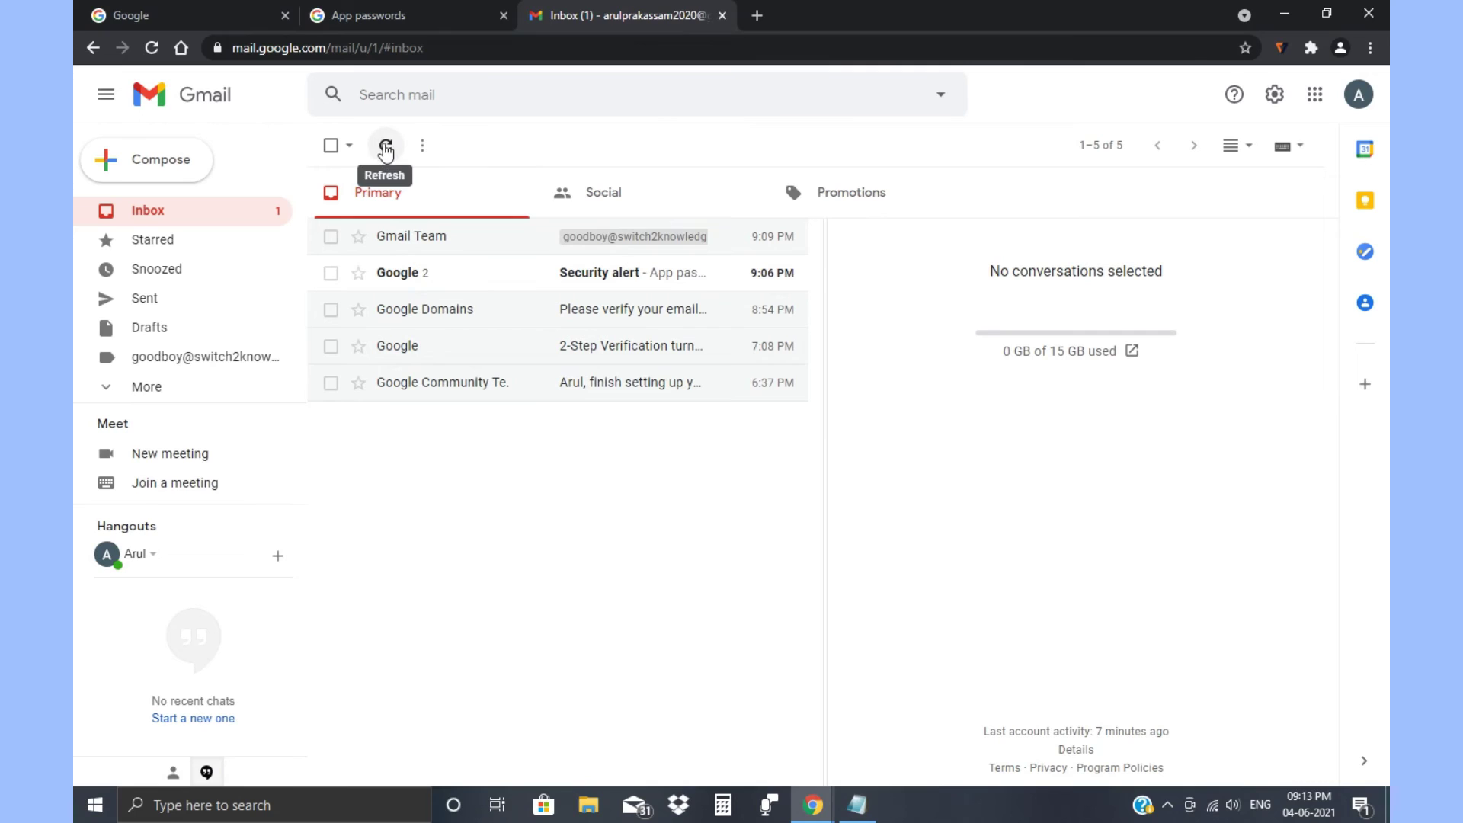
left_click(386, 149)
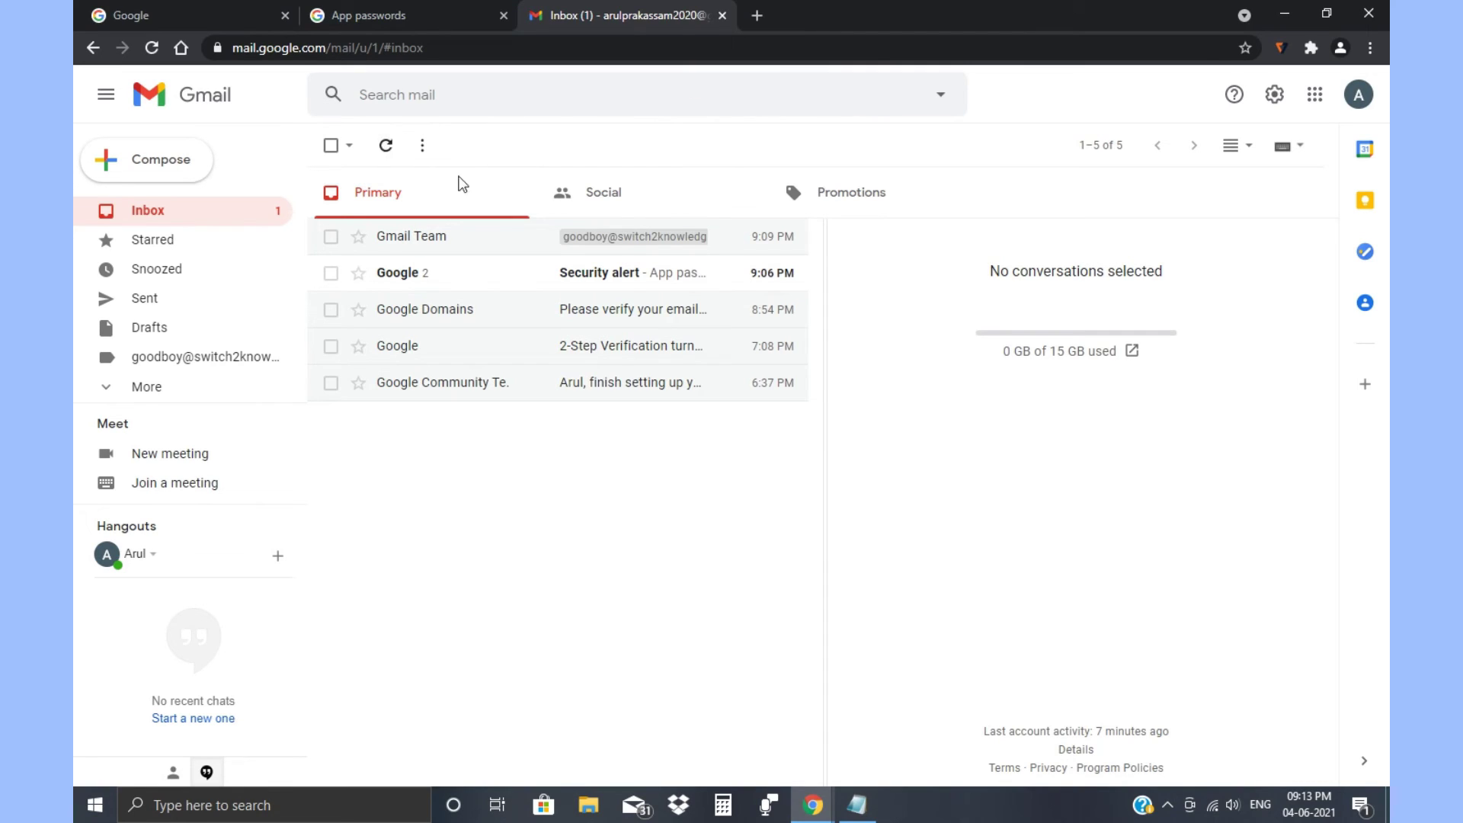
left_click(389, 150)
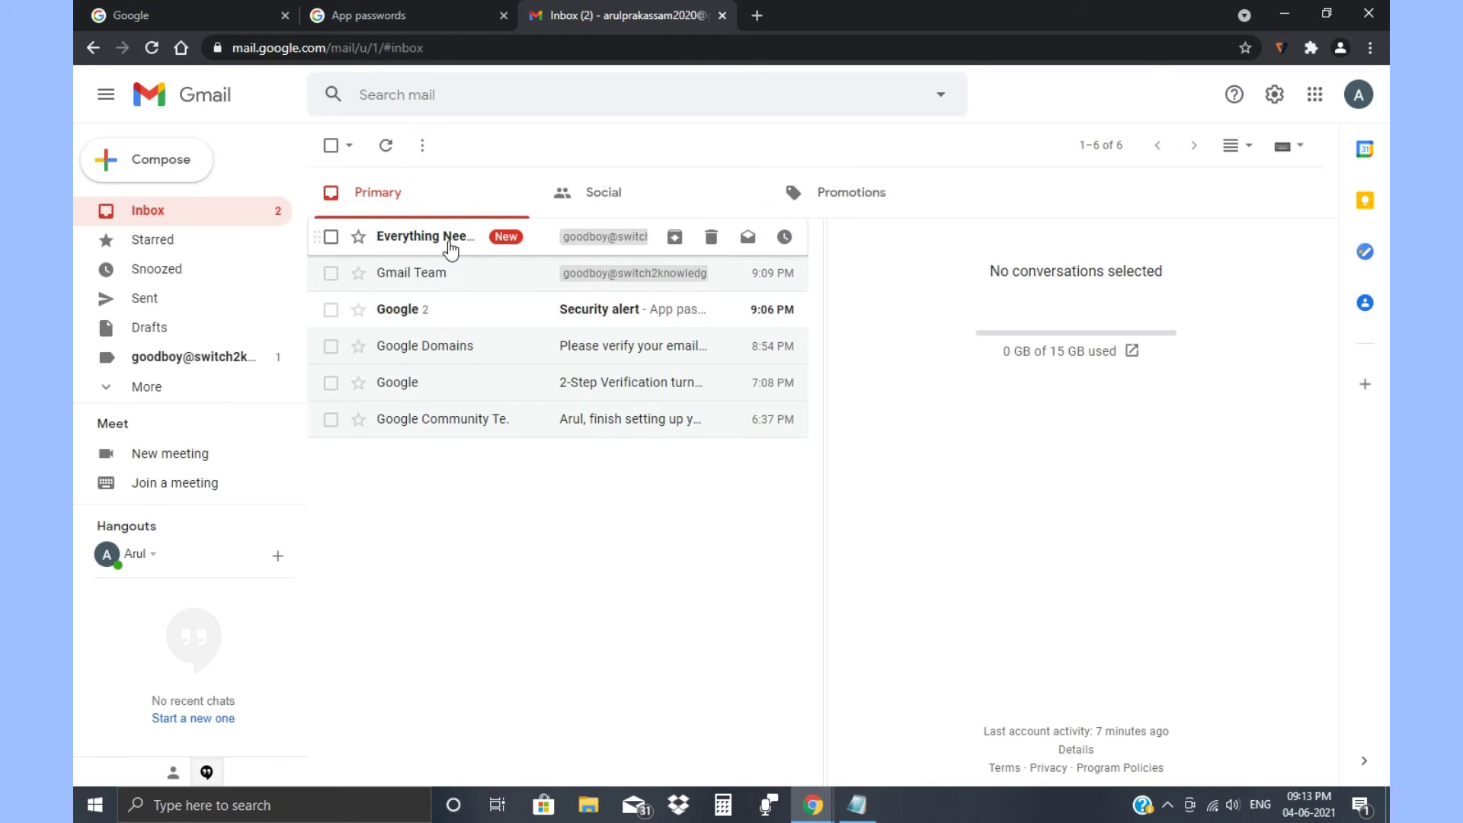
left_click(451, 242)
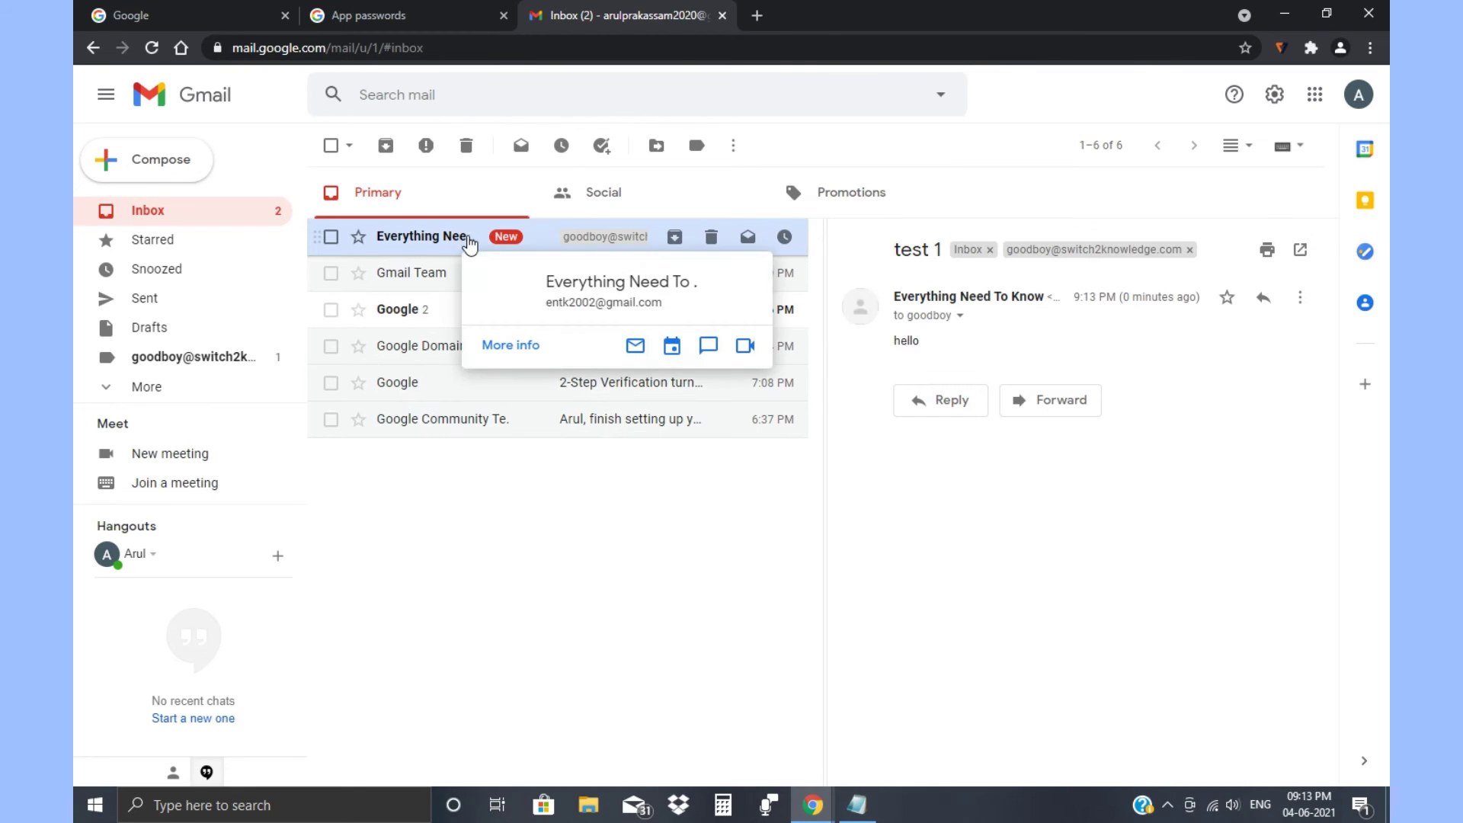
Expand the message details to check it was addressed to the alias.
left_click(960, 315)
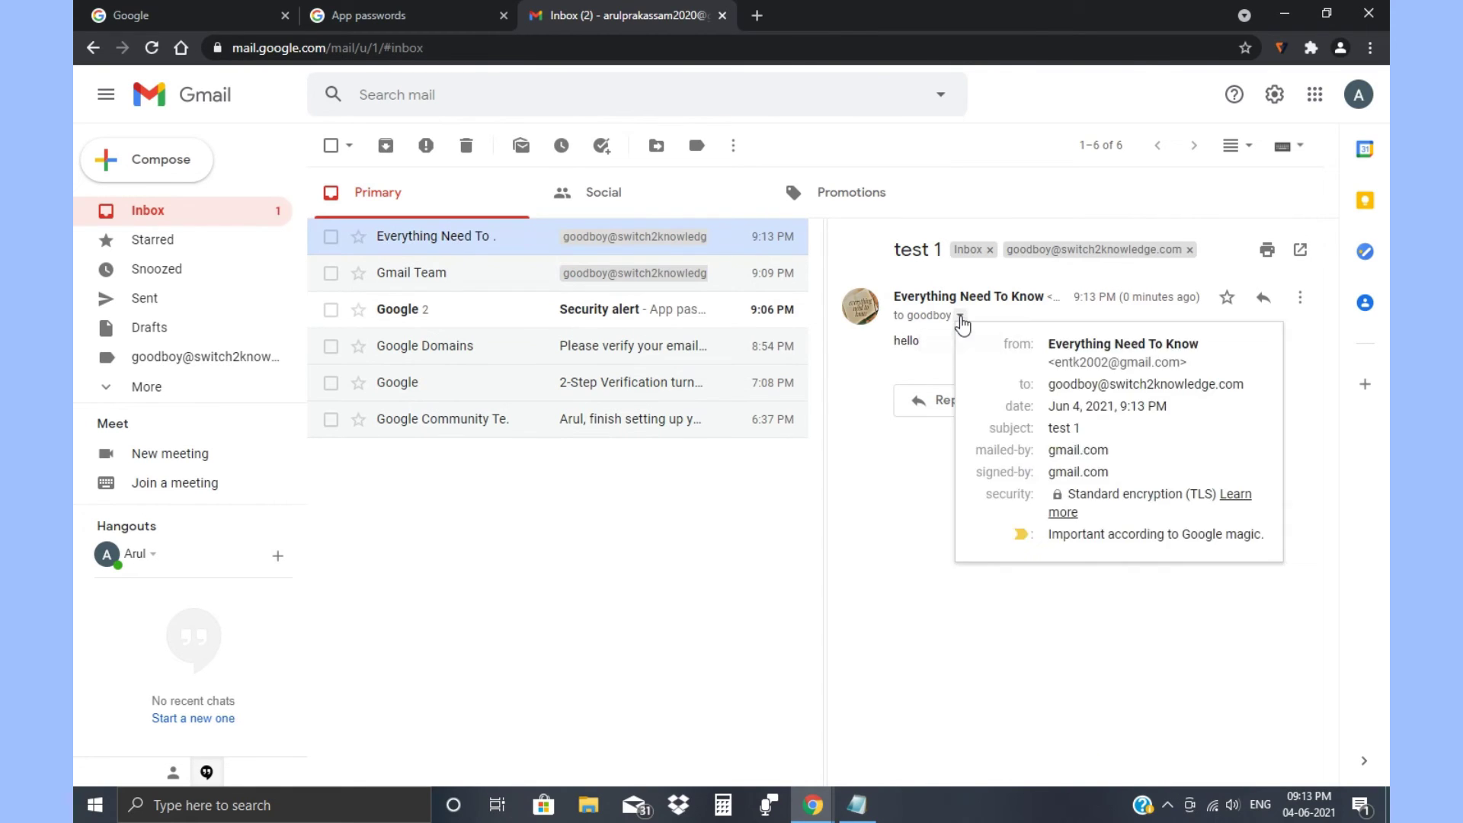
left_click_drag(1045, 351, 1210, 356)
left_click_drag(1050, 384, 1244, 365)
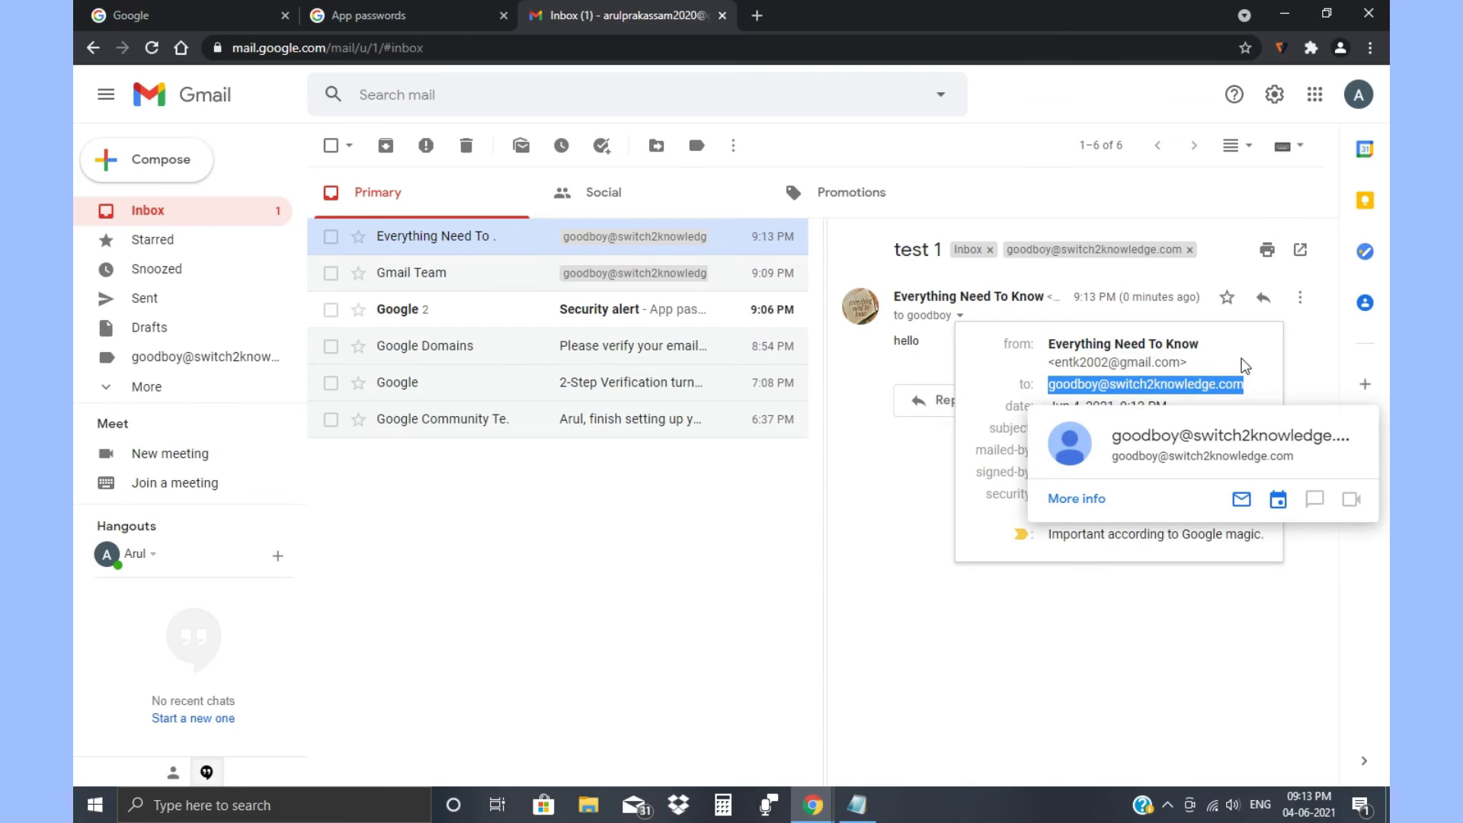
left_click(1244, 365)
left_click_drag(1058, 384, 1234, 386)
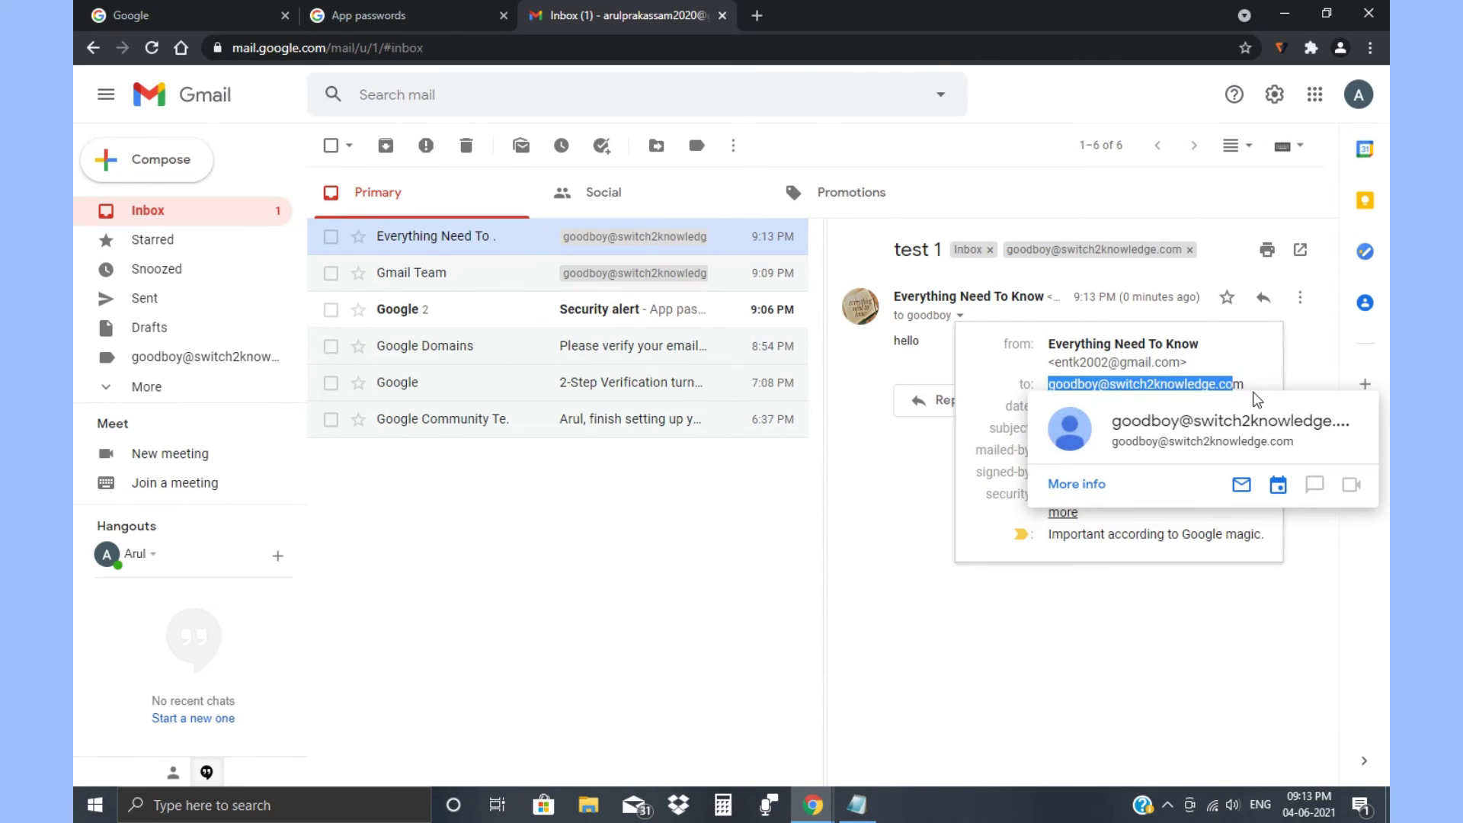
left_click(1250, 369)
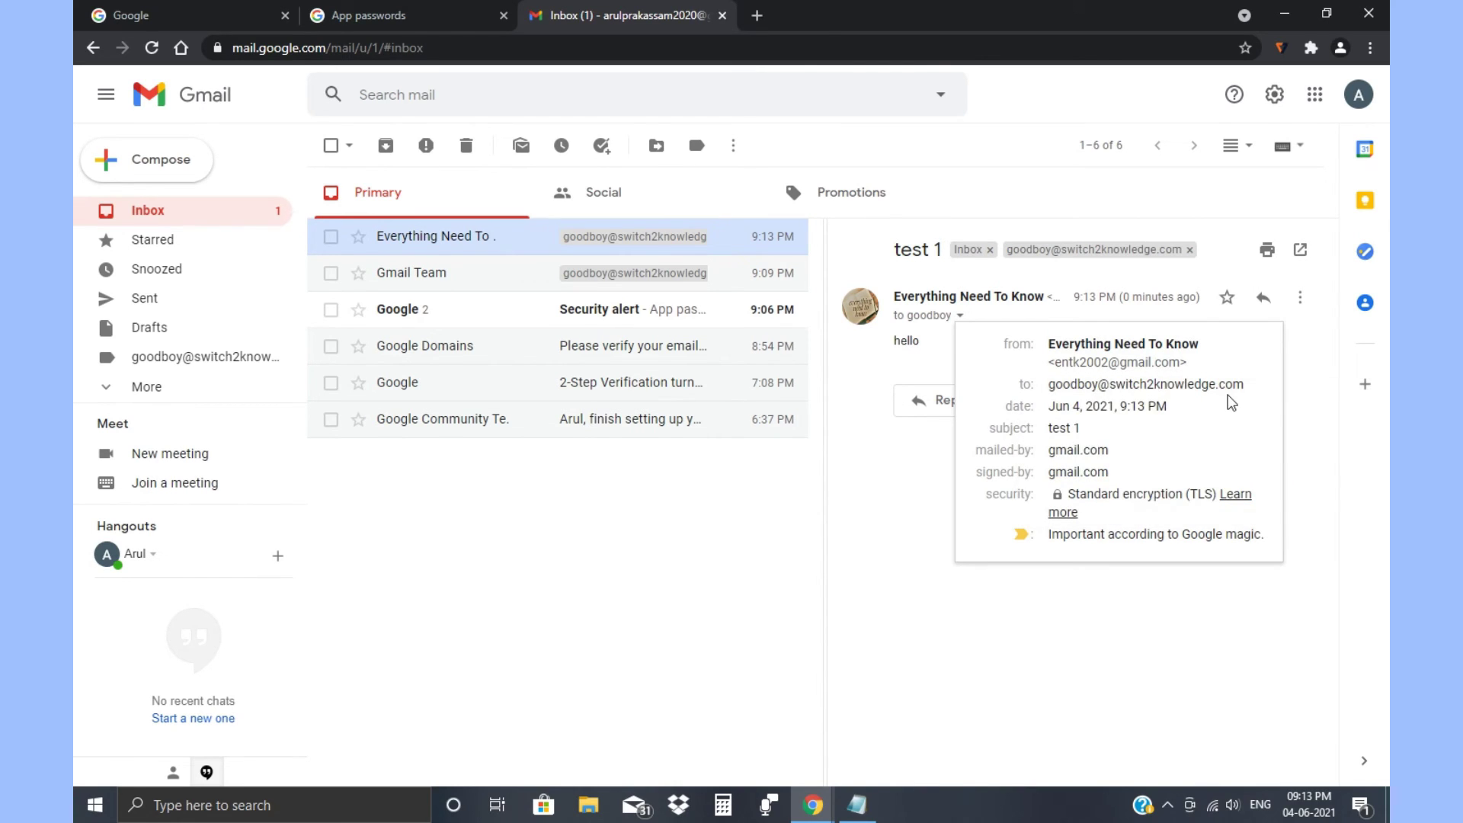
Reply to the test 1 message from the Good boy alias with 'yes fine' and send it.
left_click(703, 623)
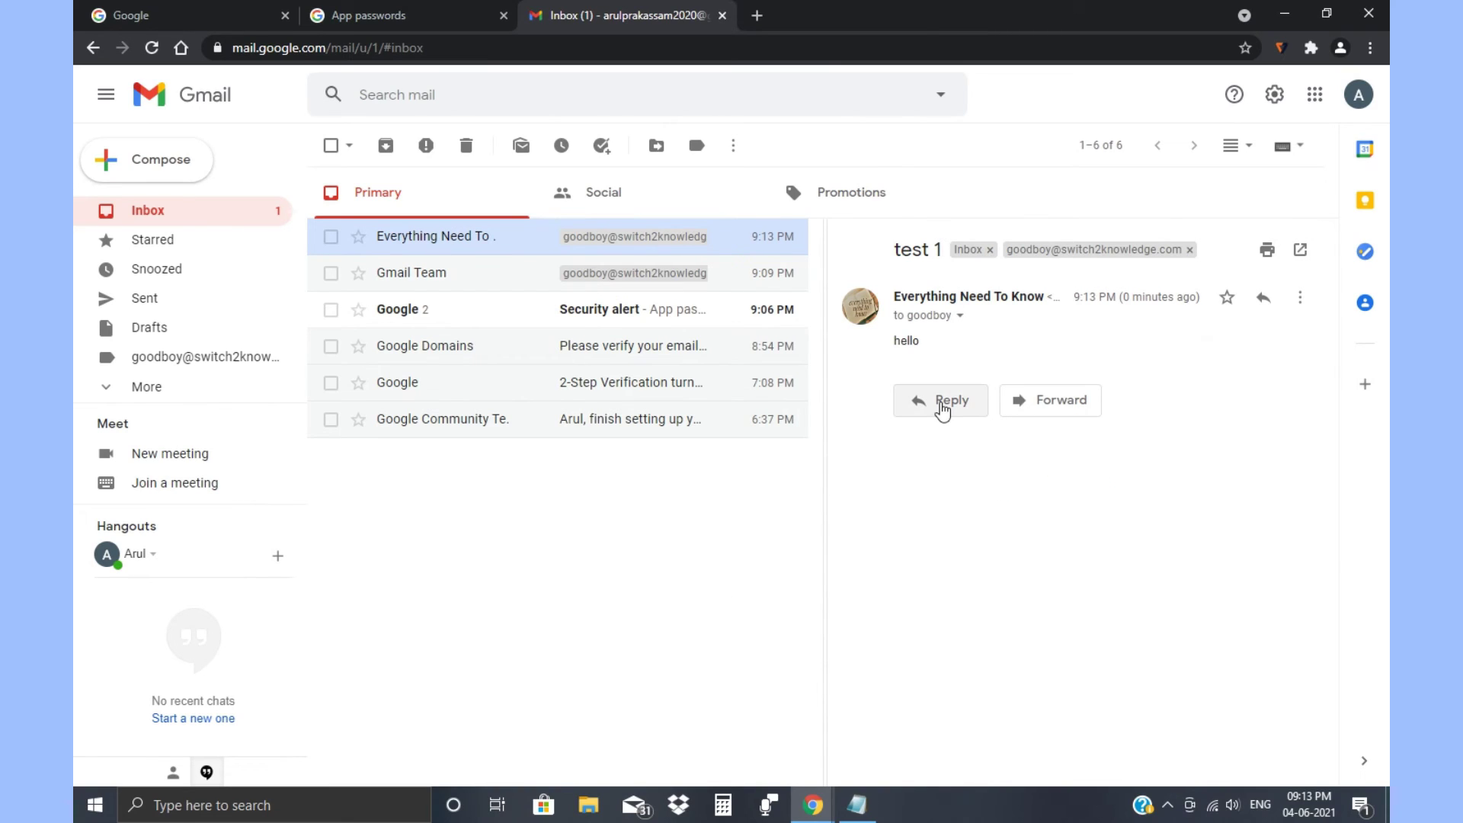
left_click(942, 412)
left_click(928, 405)
left_click(1014, 405)
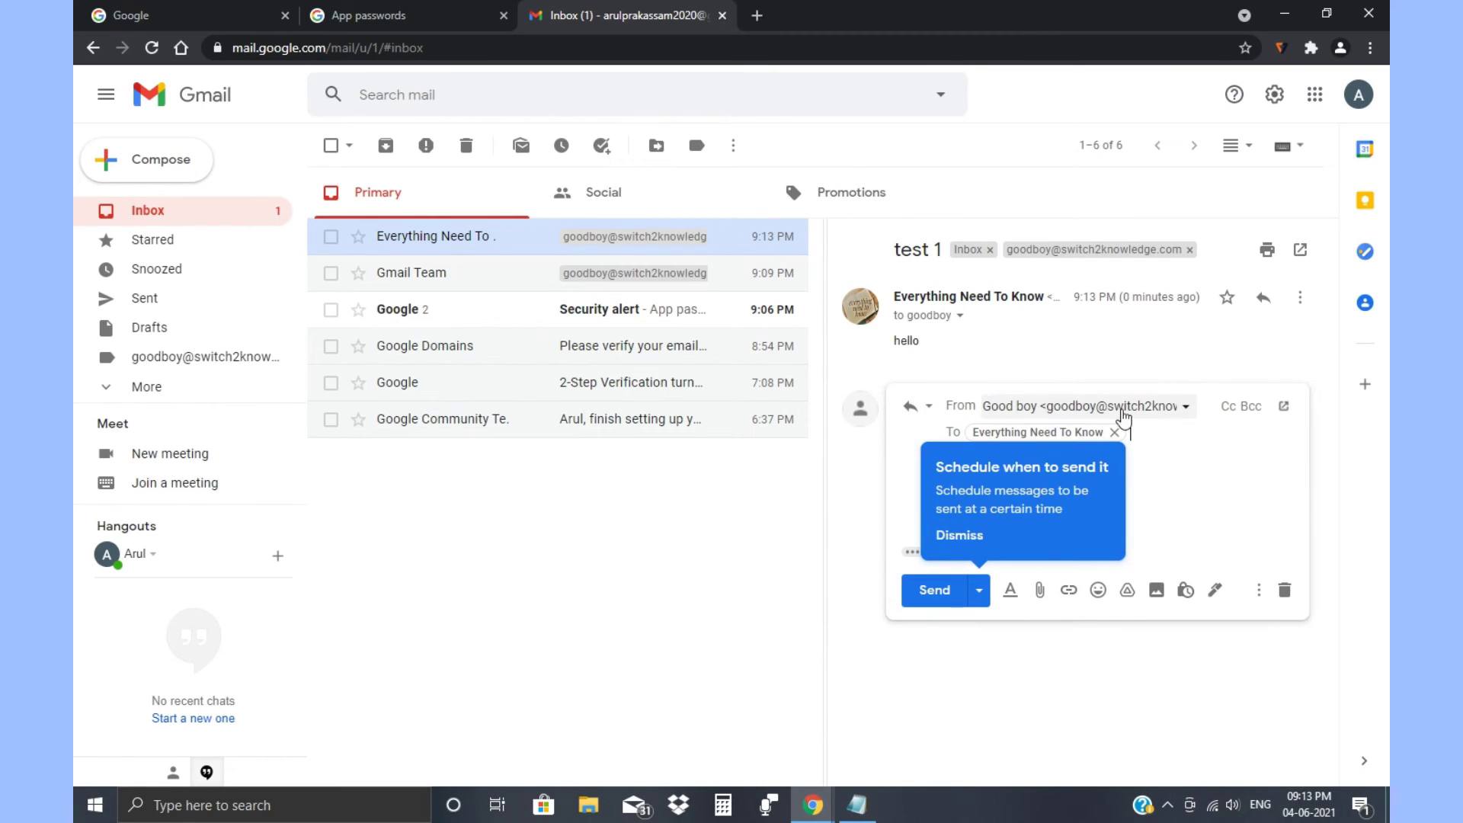
left_click(977, 535)
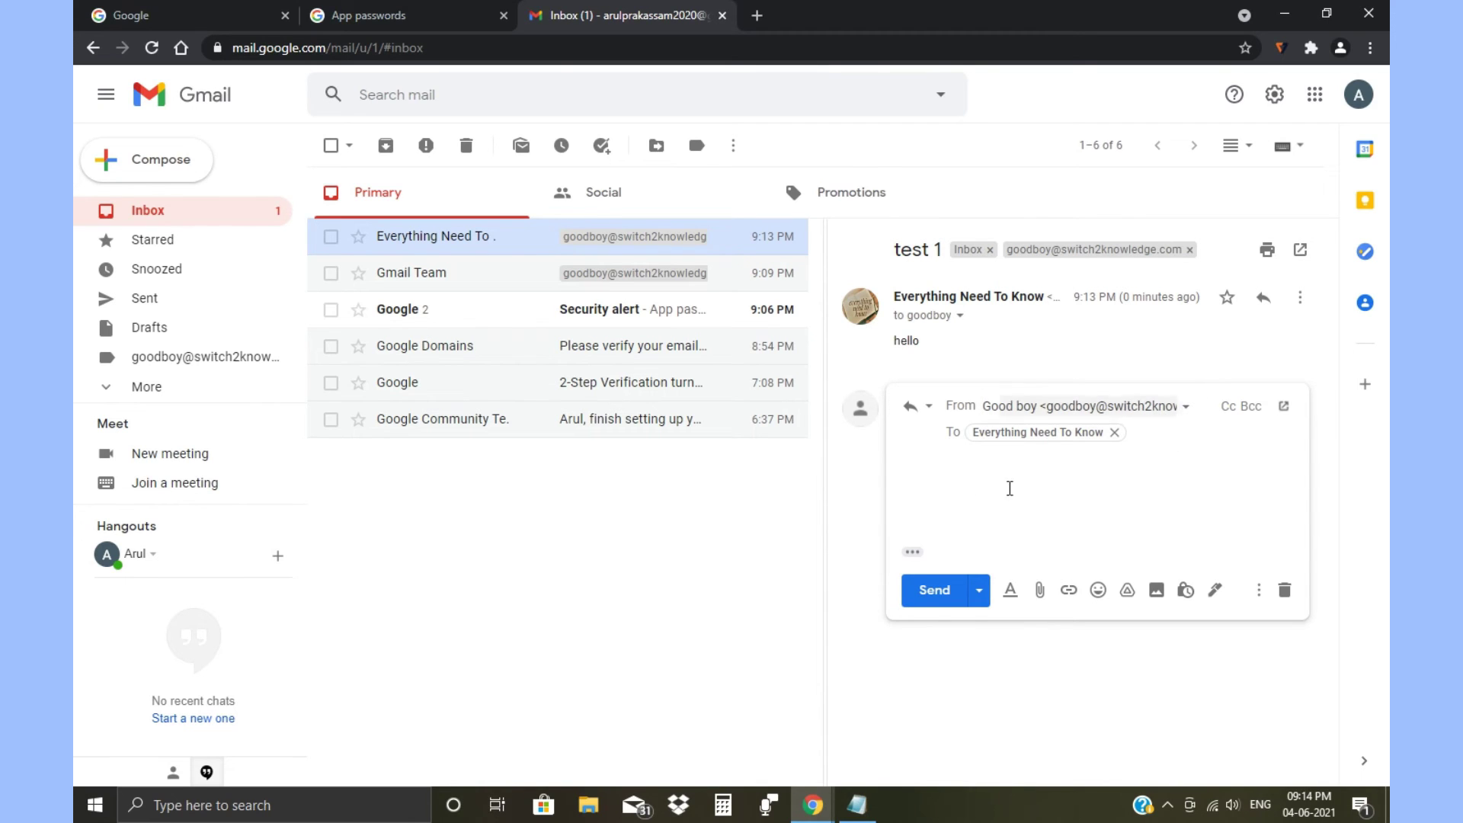
left_click(996, 468)
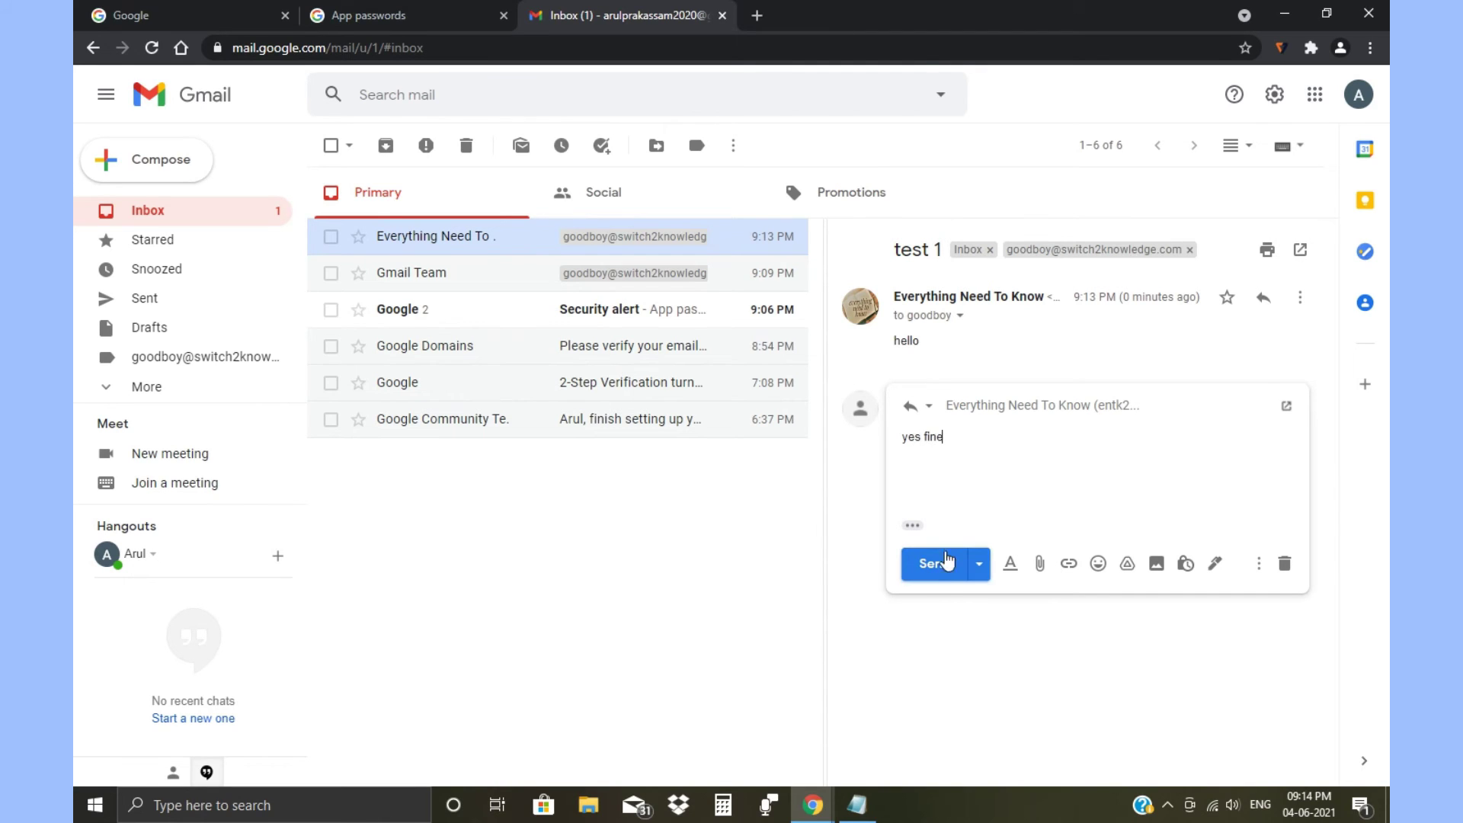
left_click(940, 567)
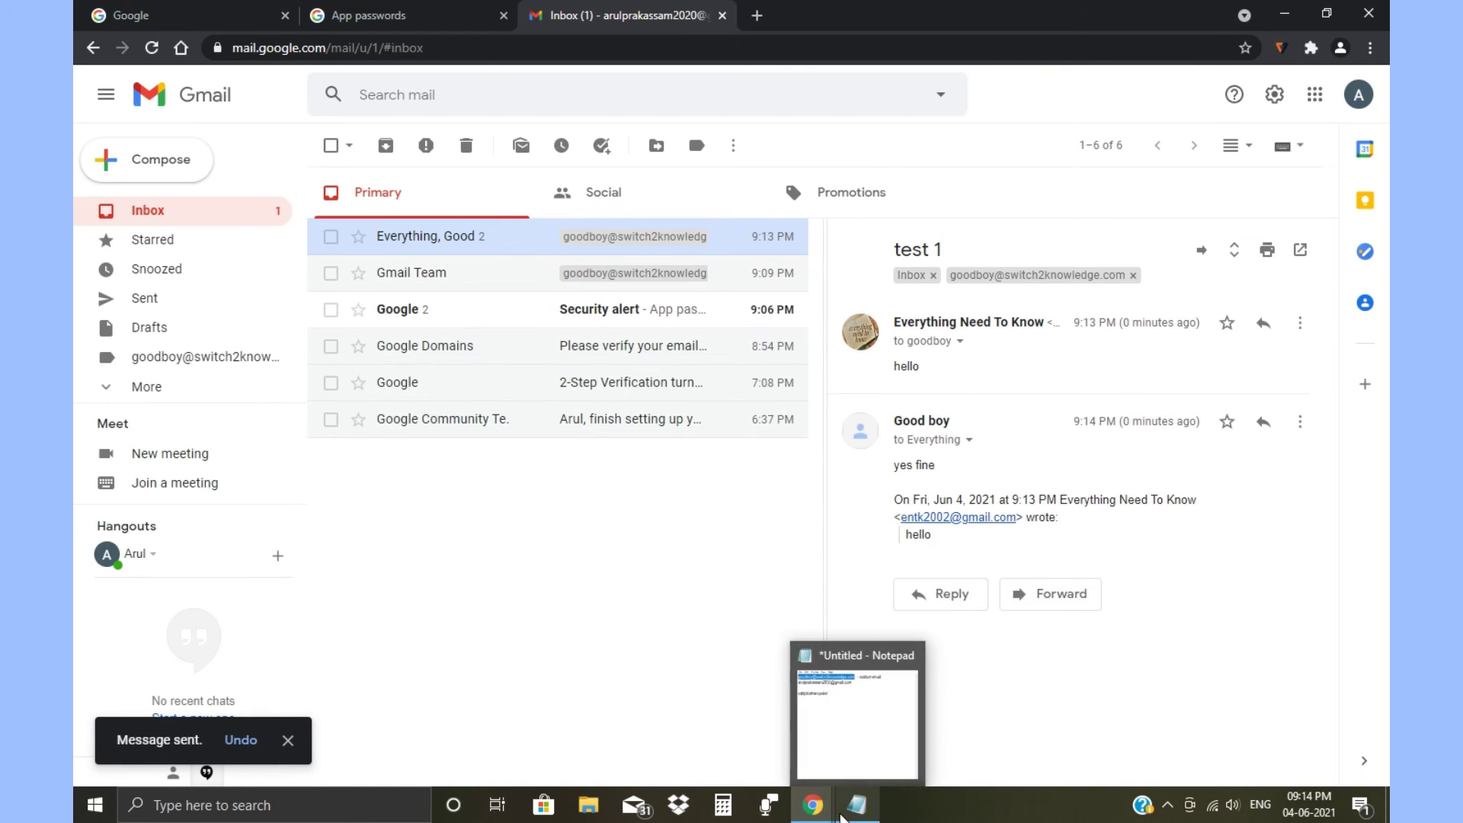
In the original account's inbox, refresh until the reply arrives and open the test 1 conversation.
mouse_move(821, 814)
left_click(906, 716)
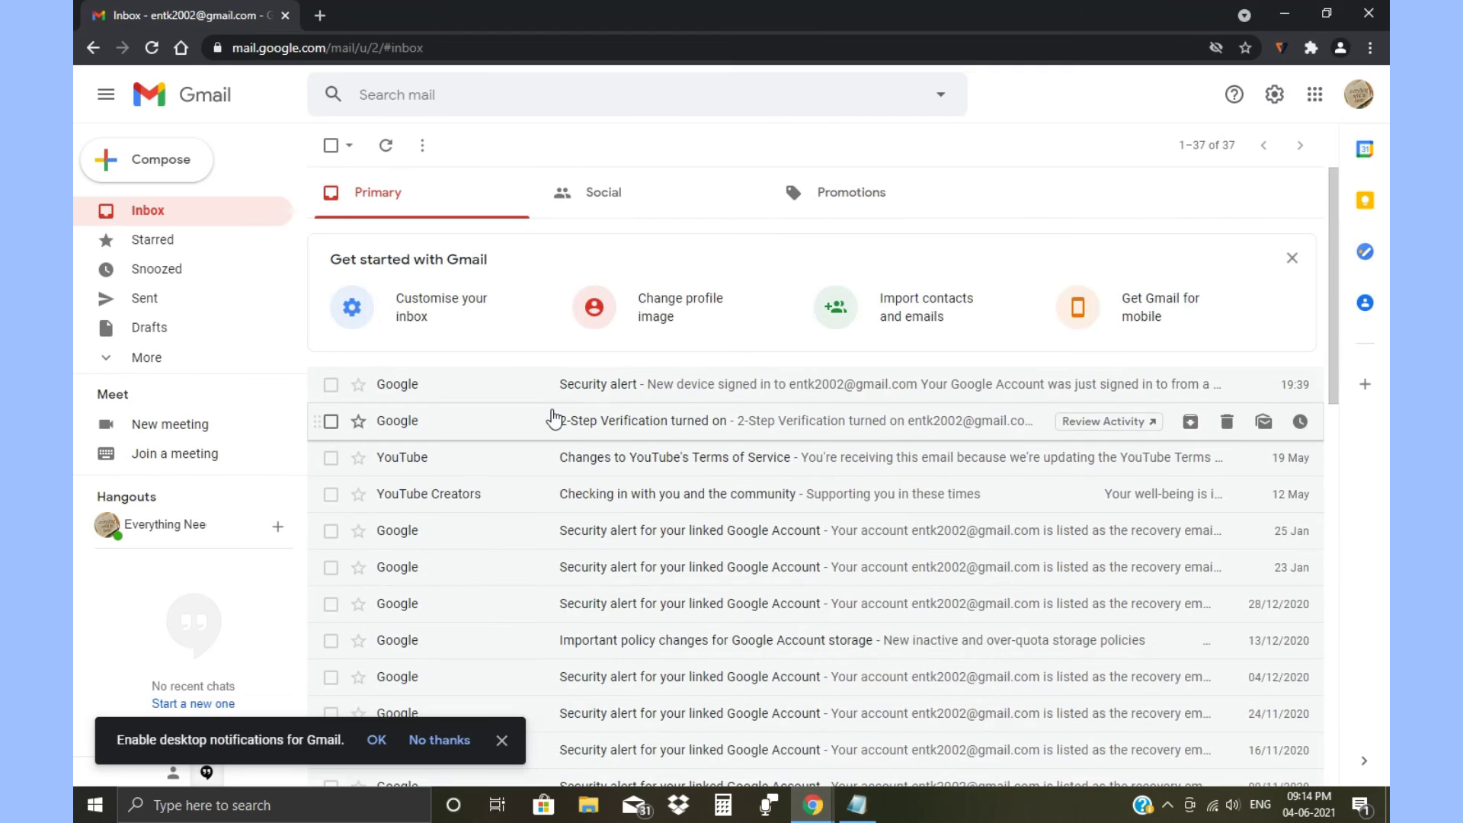
left_click(383, 149)
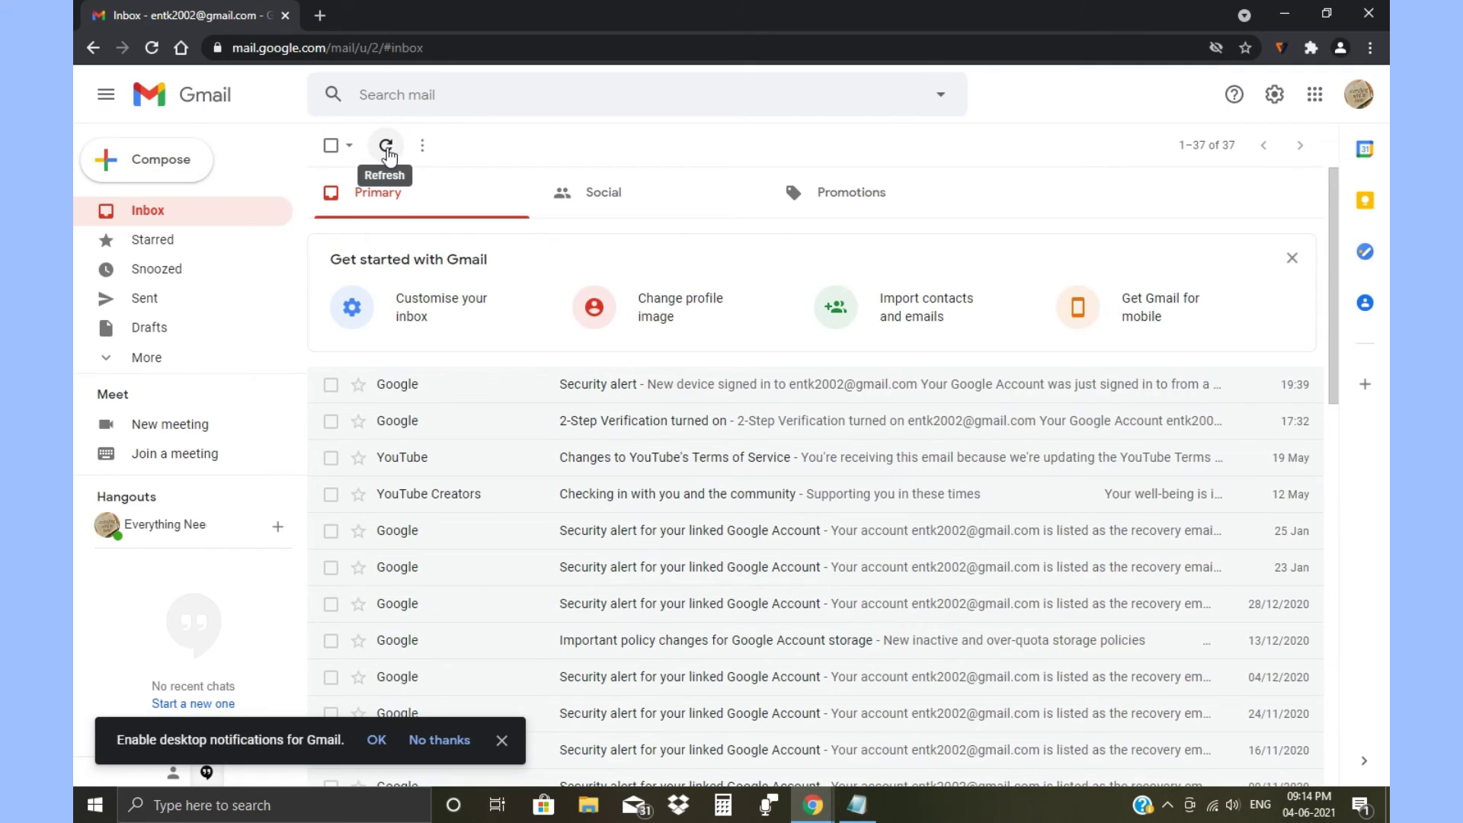
left_click(386, 148)
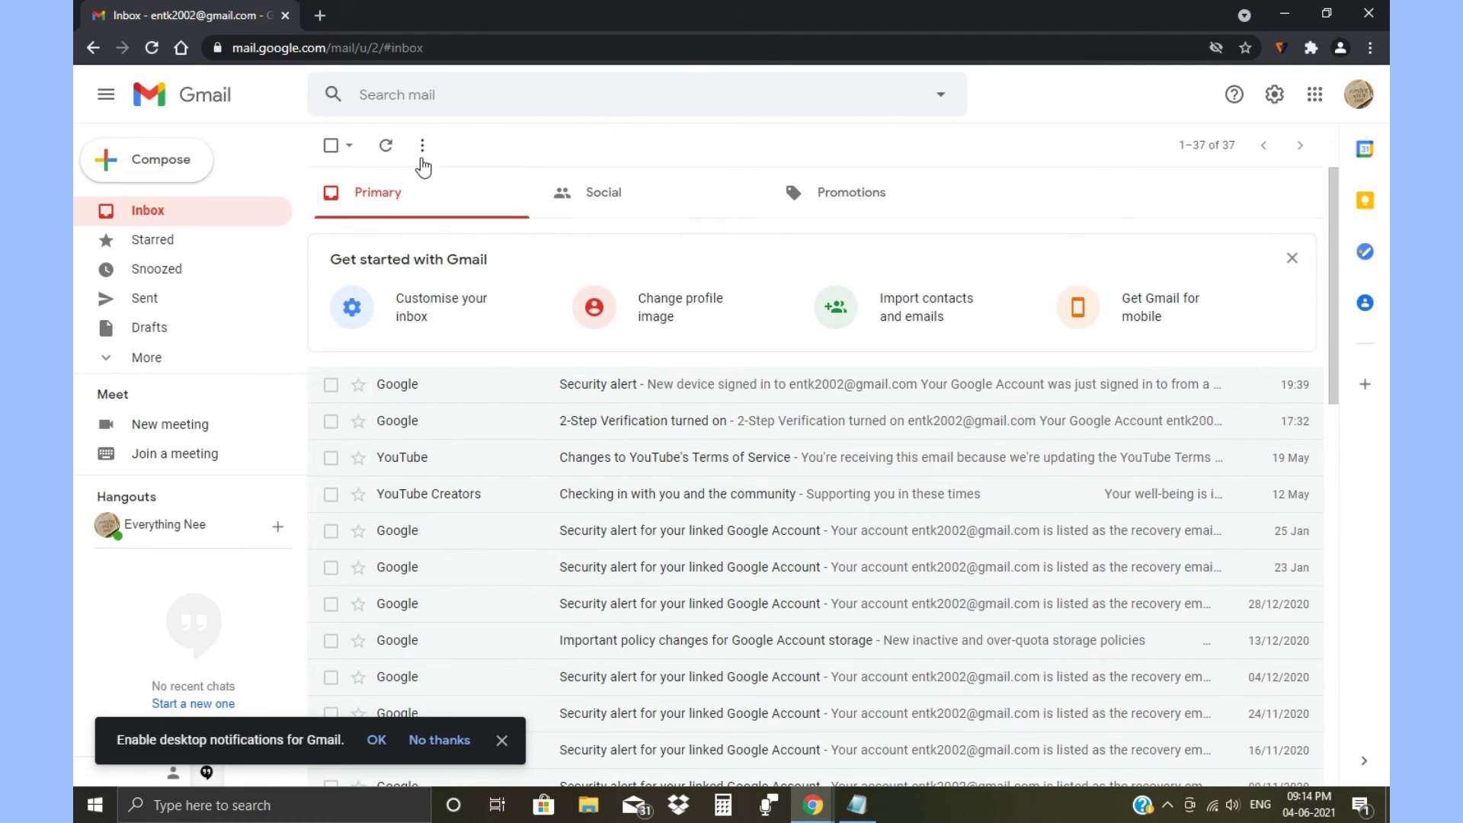
left_click(392, 149)
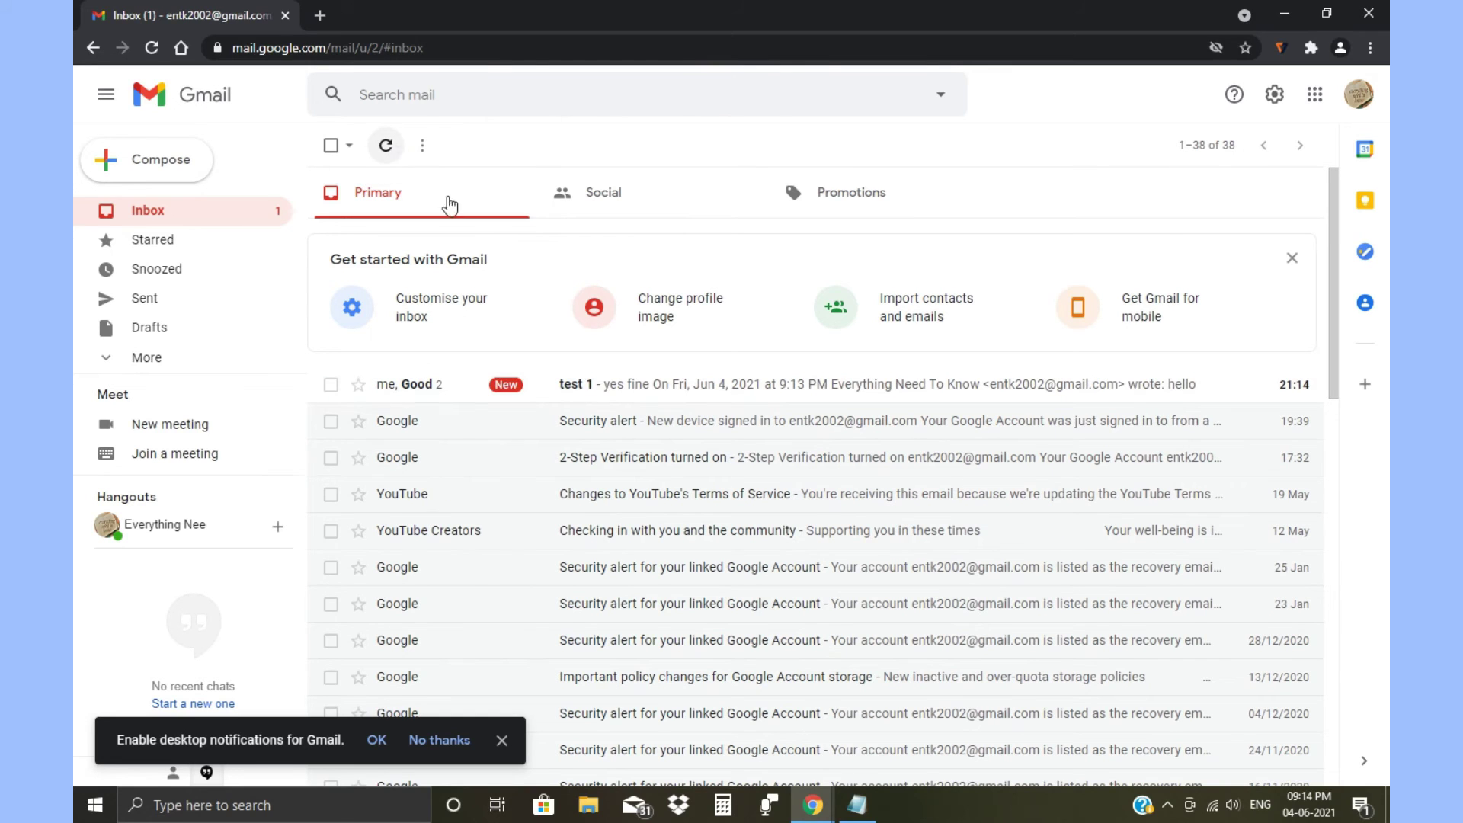
left_click(623, 383)
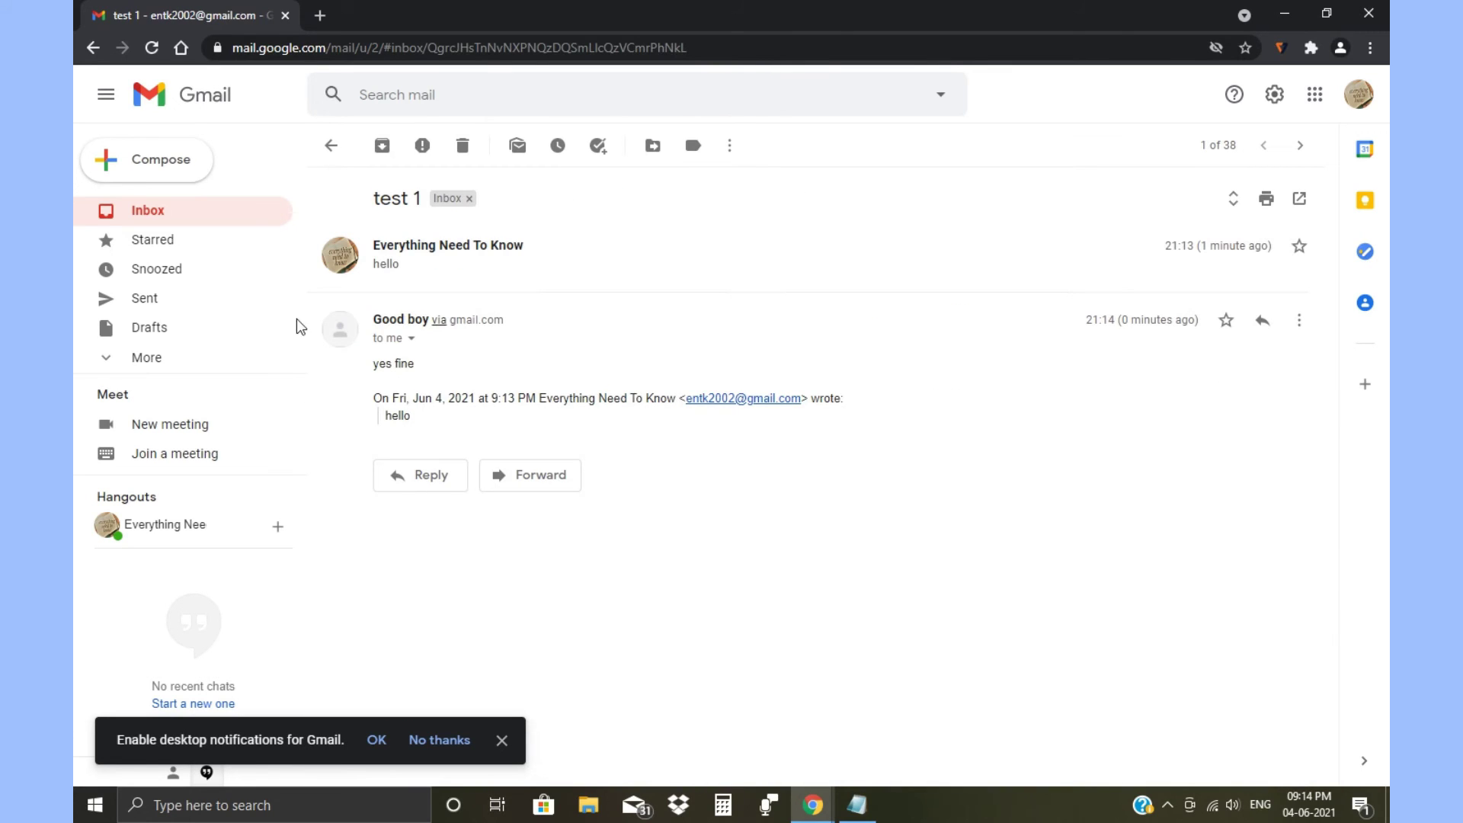
Confirm from the sender details that the 'yes fine' reply came from the custom-domain alias.
left_click(410, 338)
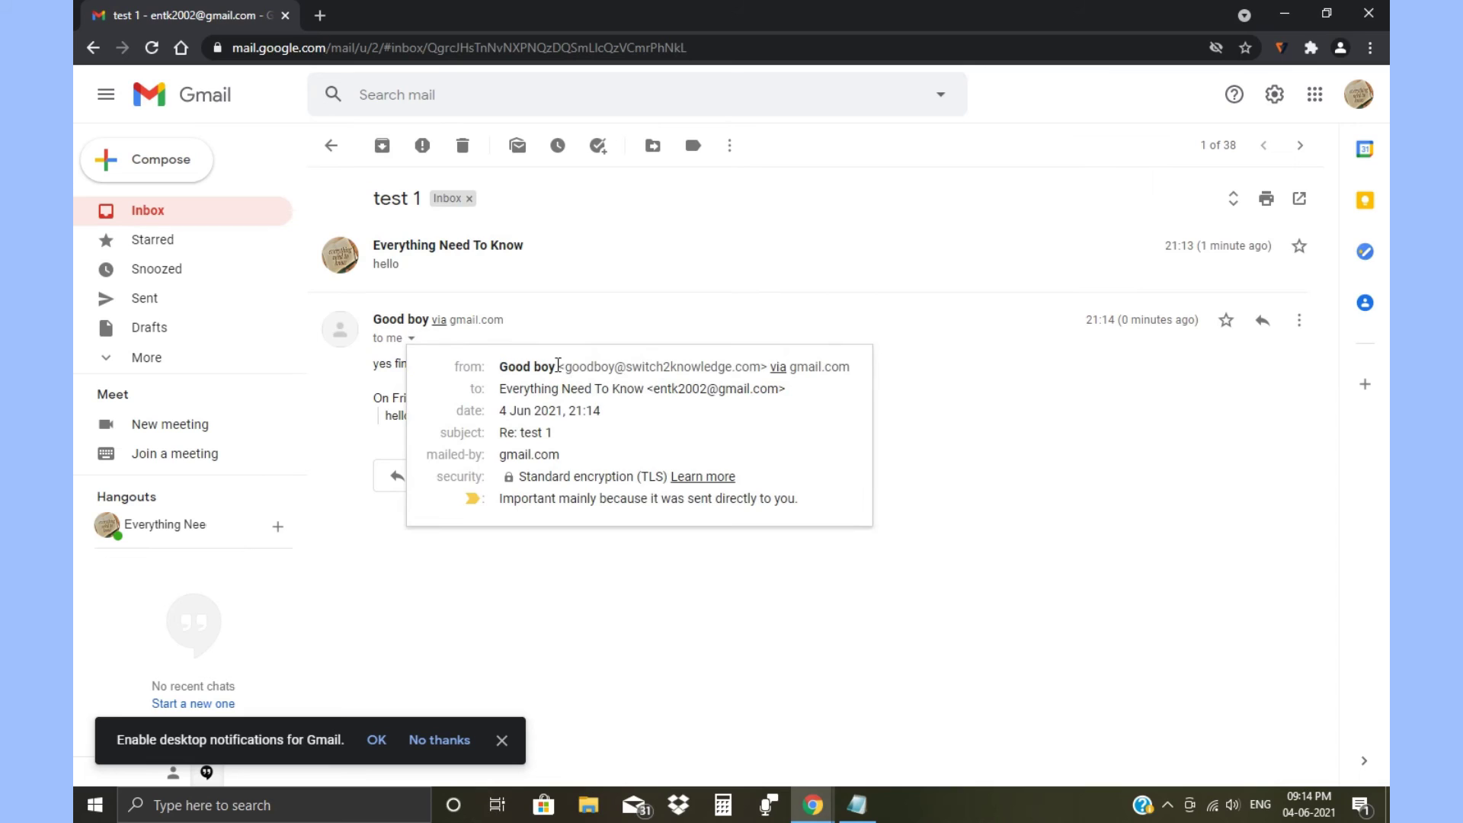
left_click_drag(565, 366, 760, 366)
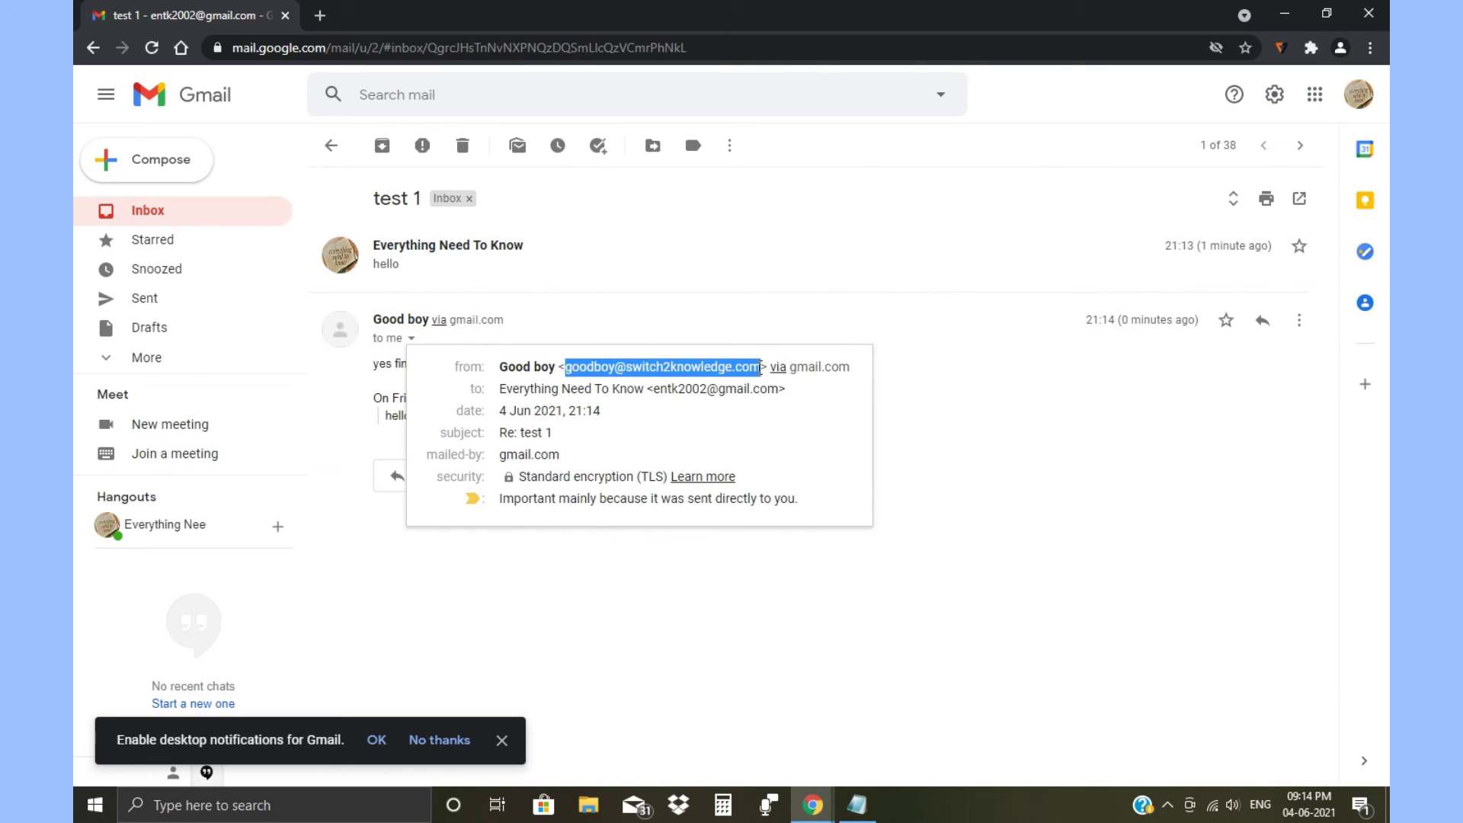
left_click(956, 408)
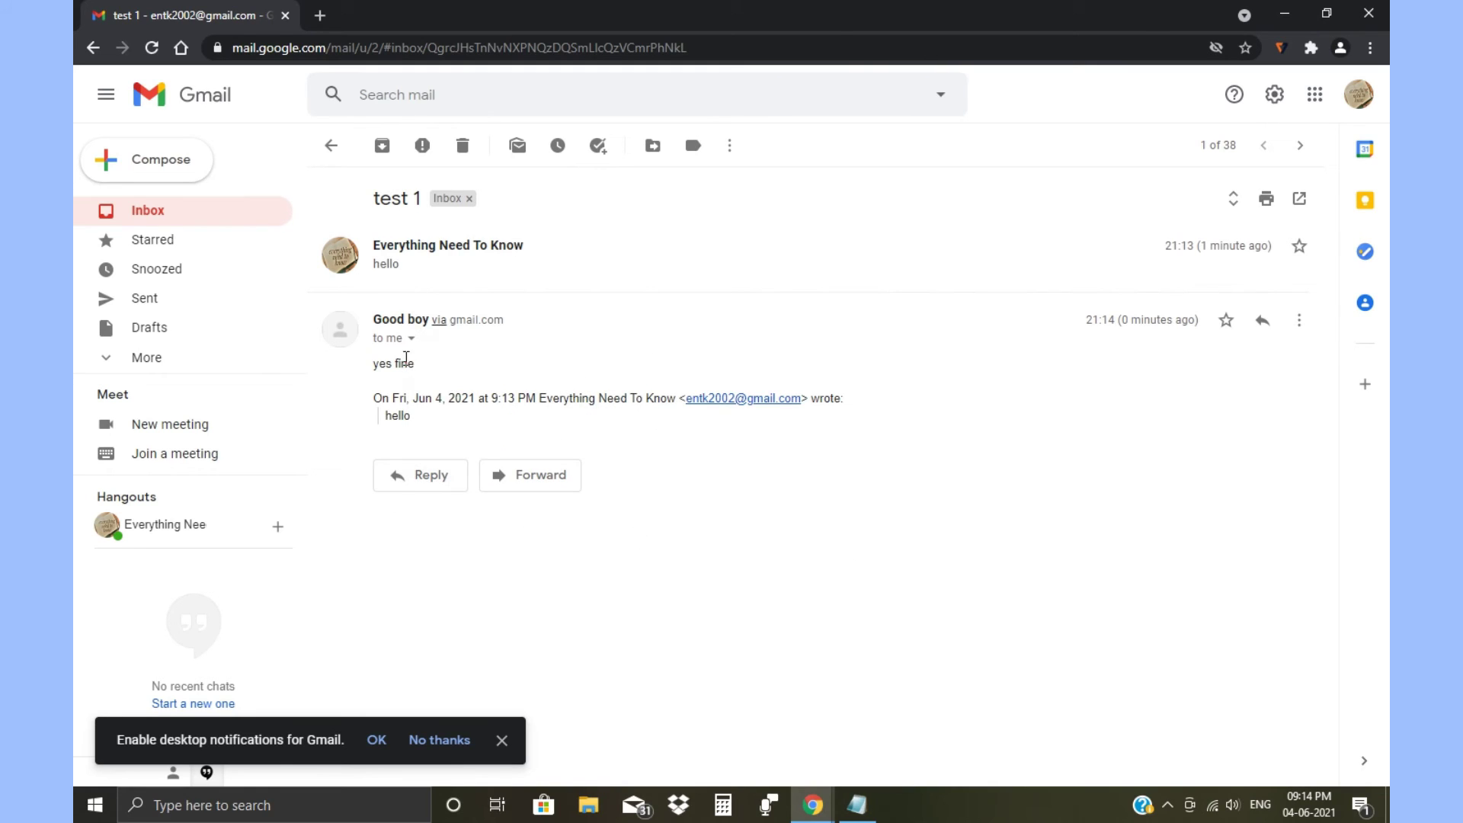
left_click_drag(373, 369, 442, 363)
left_click(442, 363)
left_click(812, 805)
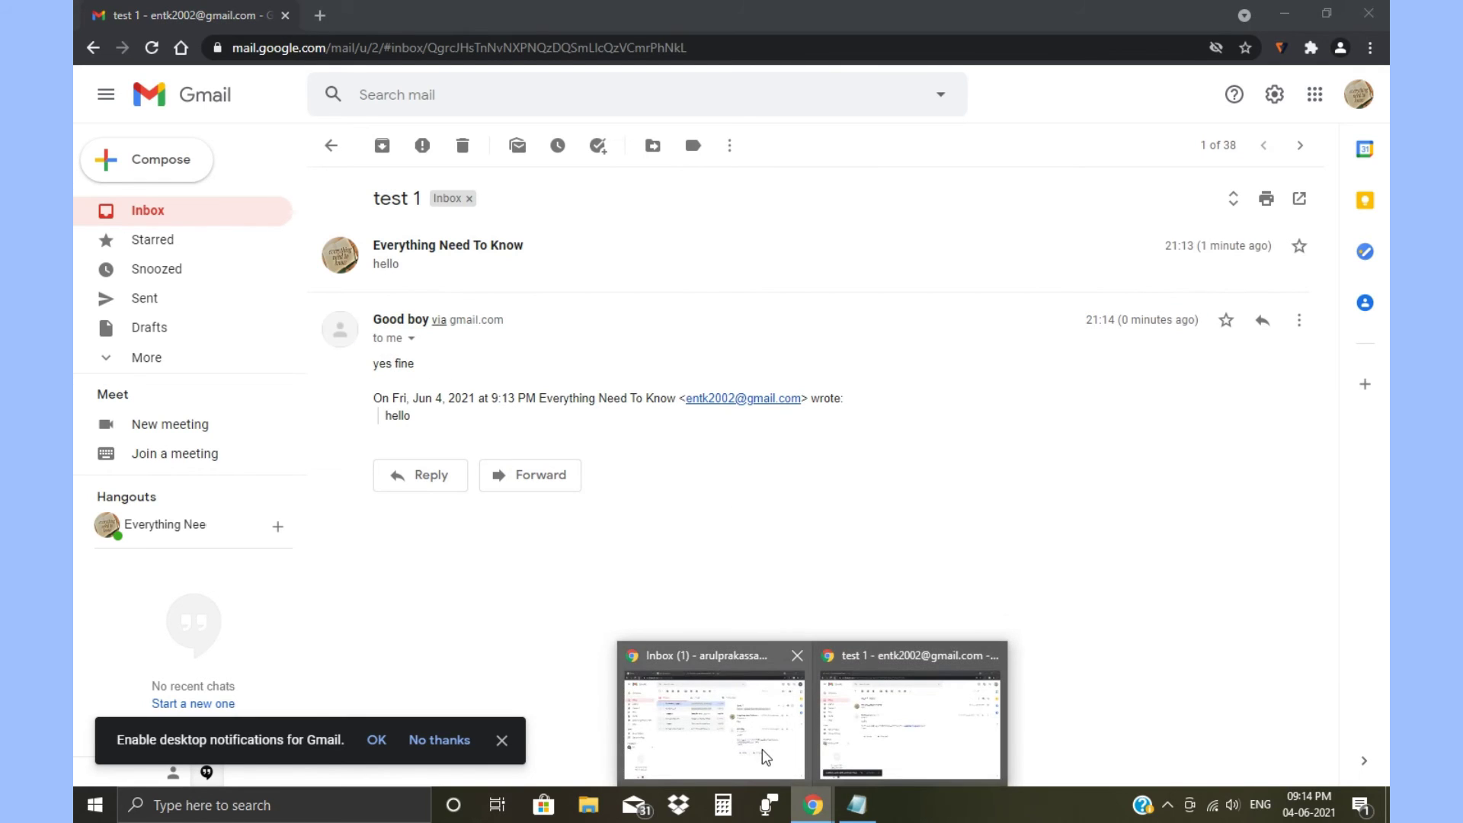
left_click(762, 750)
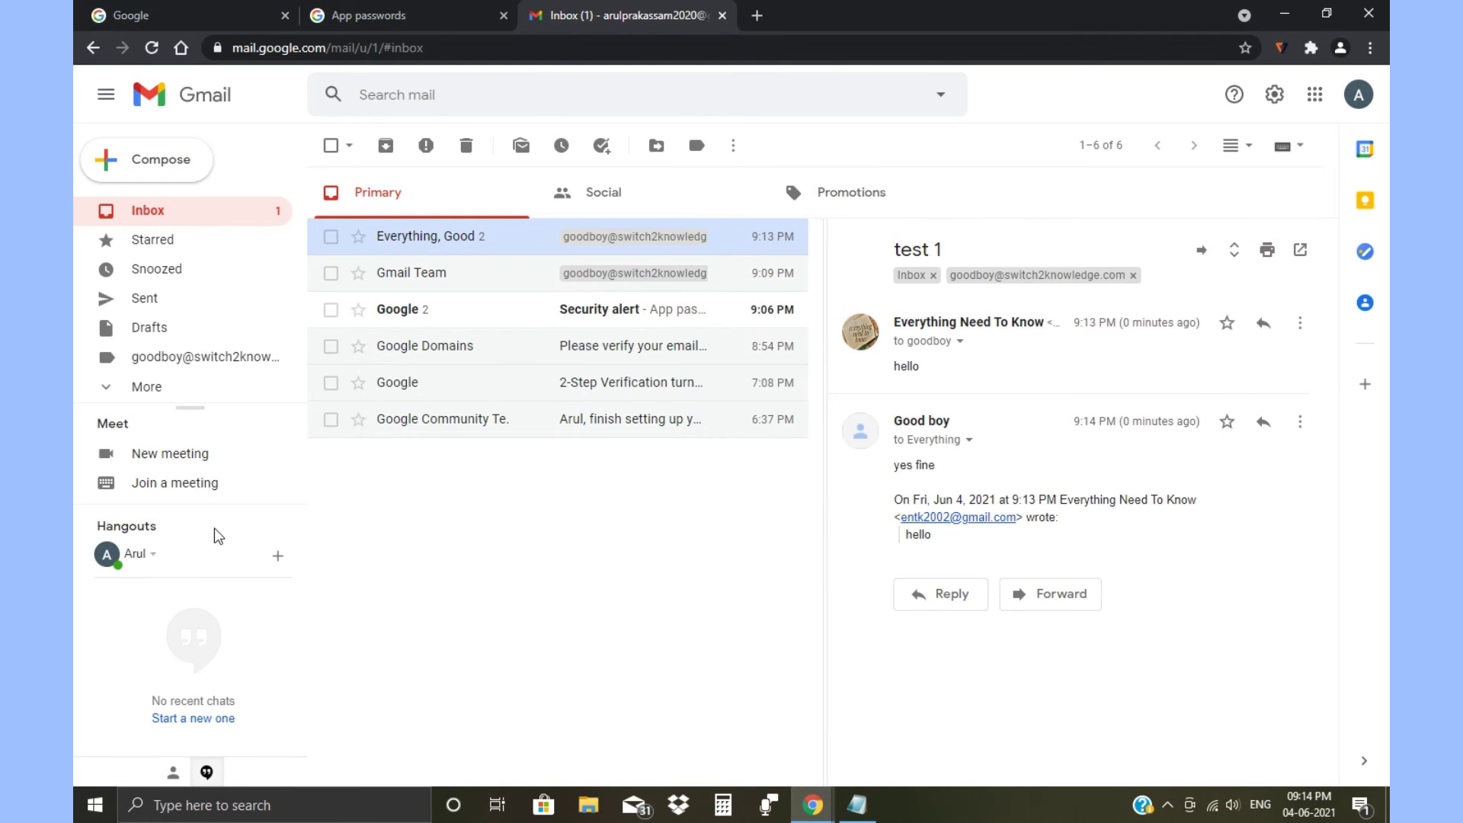
Compose a new message with the From address set to the custom-domain alias.
left_click(150, 167)
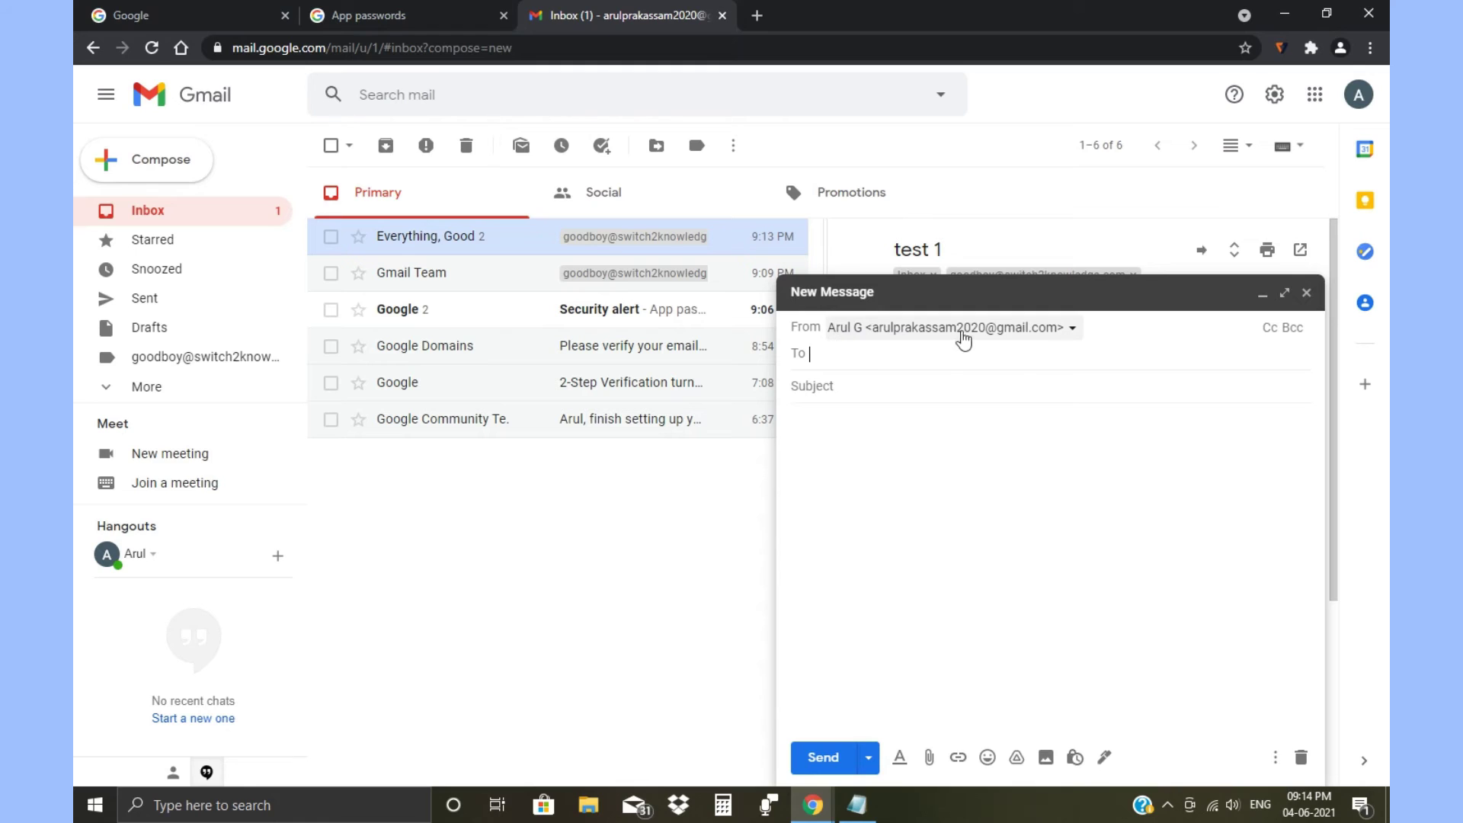
left_click(1072, 330)
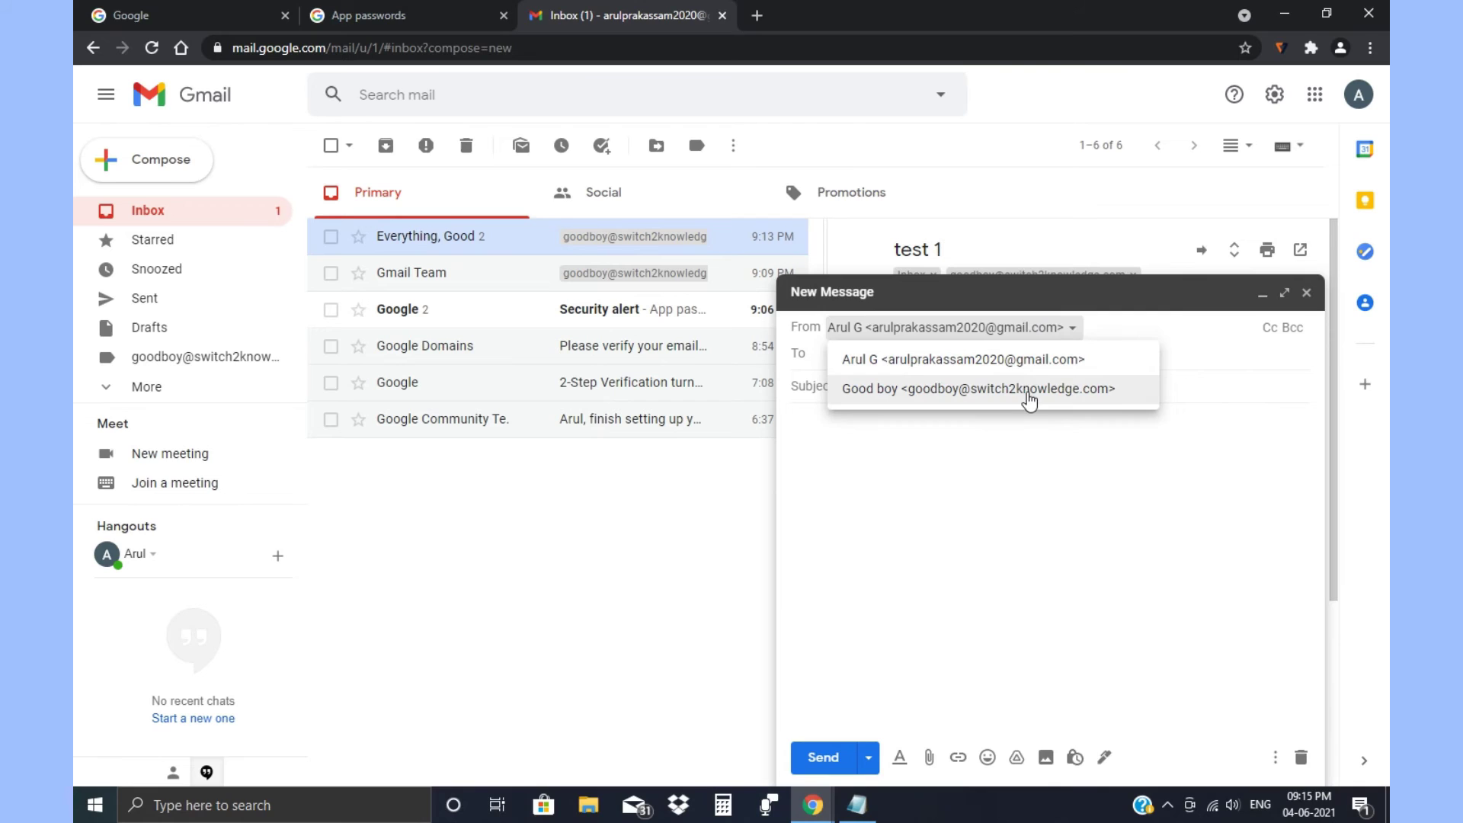
left_click(1029, 397)
left_click(1074, 329)
left_click(1053, 364)
left_click(1058, 334)
left_click(1048, 385)
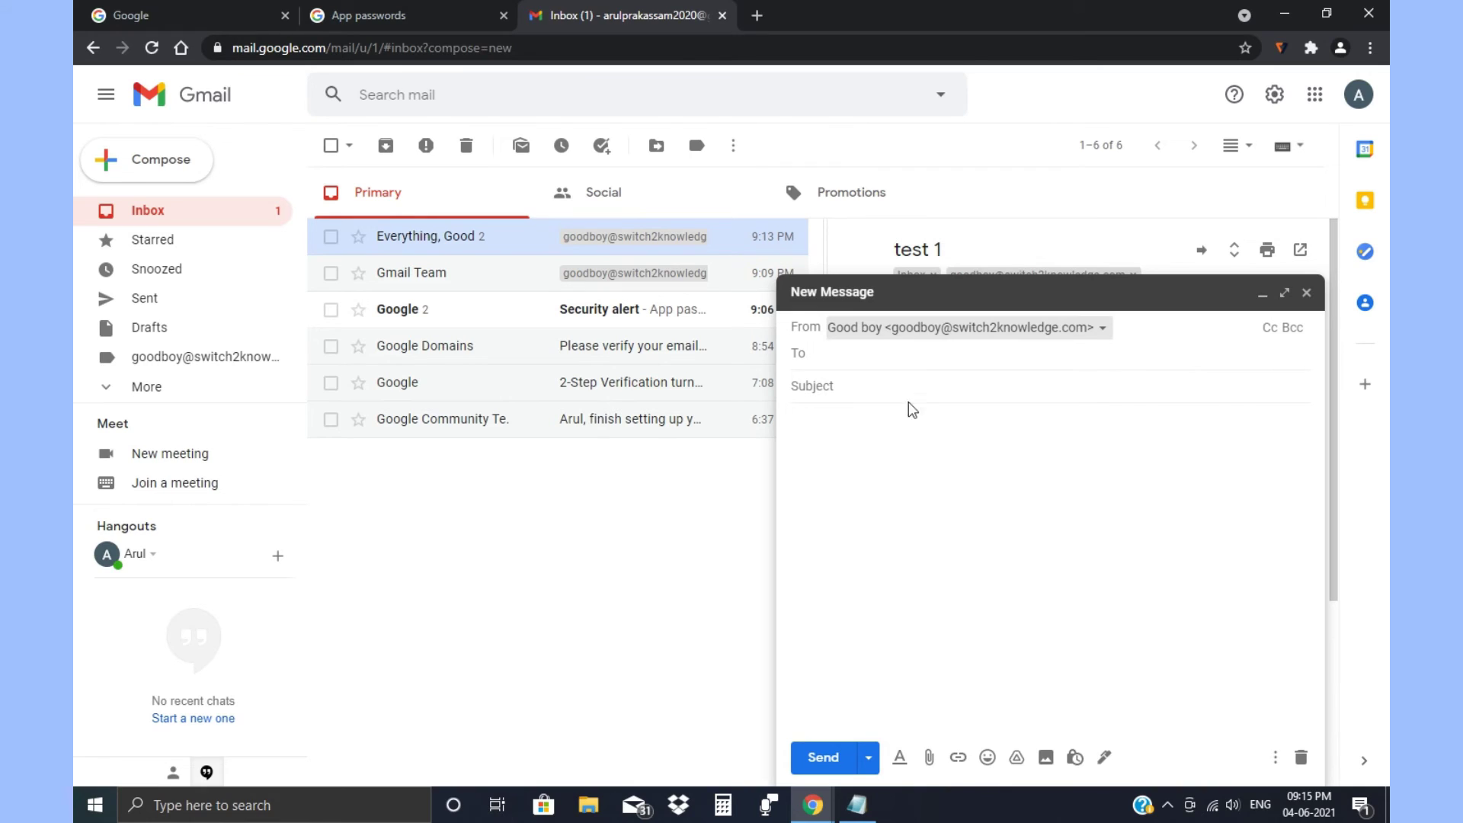
Address it to the personal account with subject 'test 2' and body 'hello', and send.
left_click(876, 356)
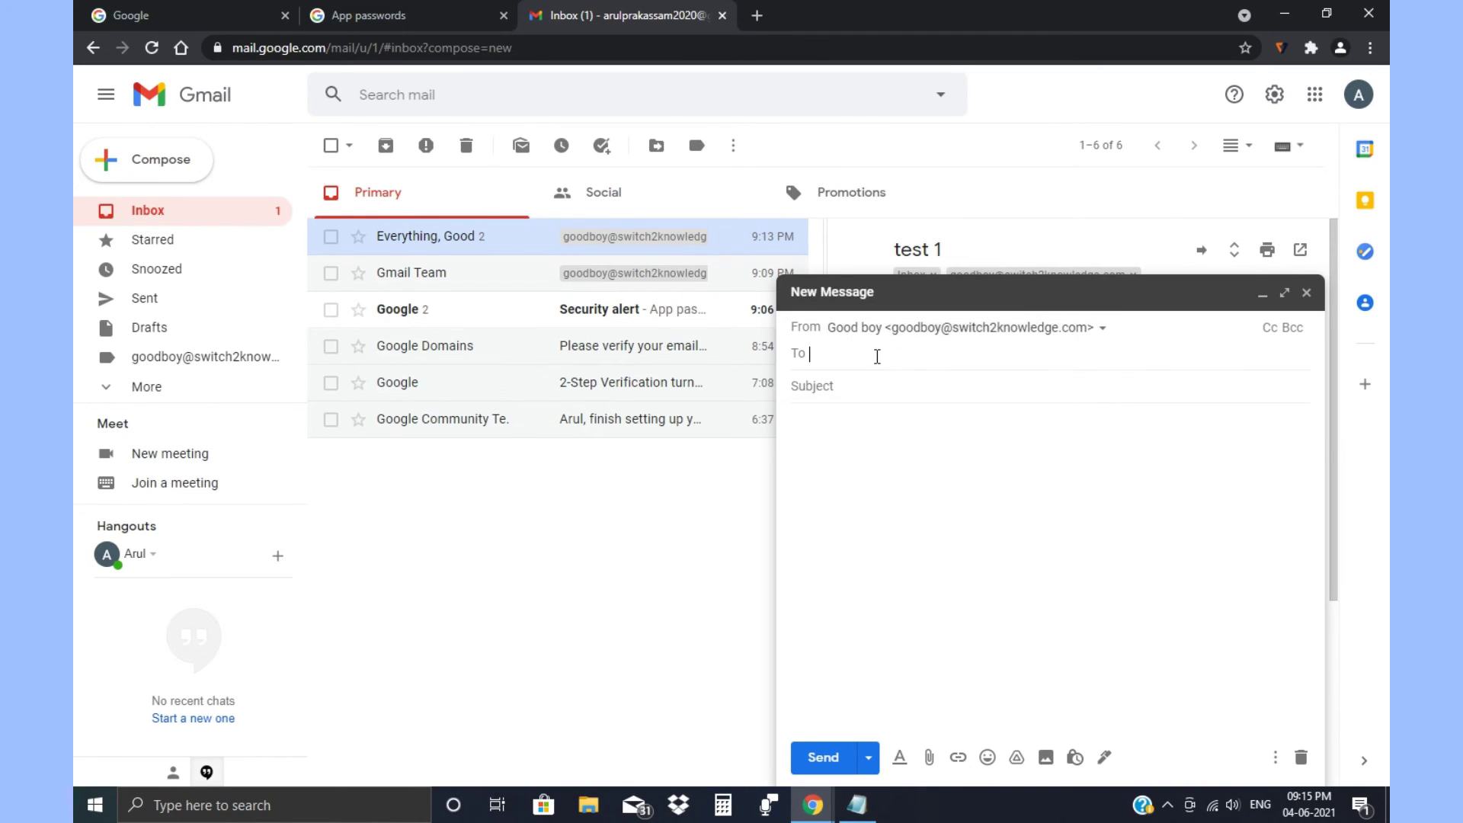
type("ent")
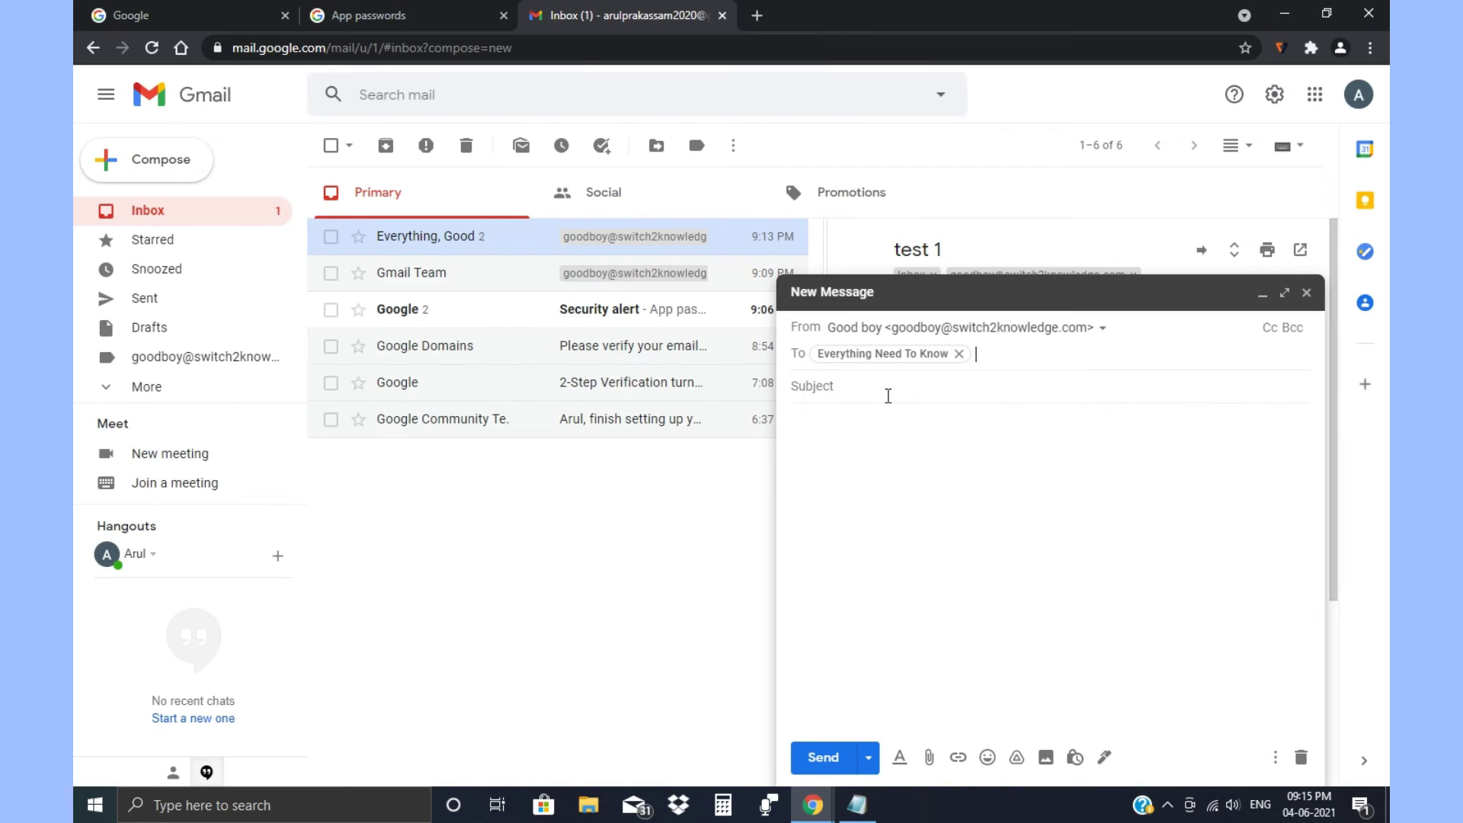
left_click(886, 389)
type("test 2")
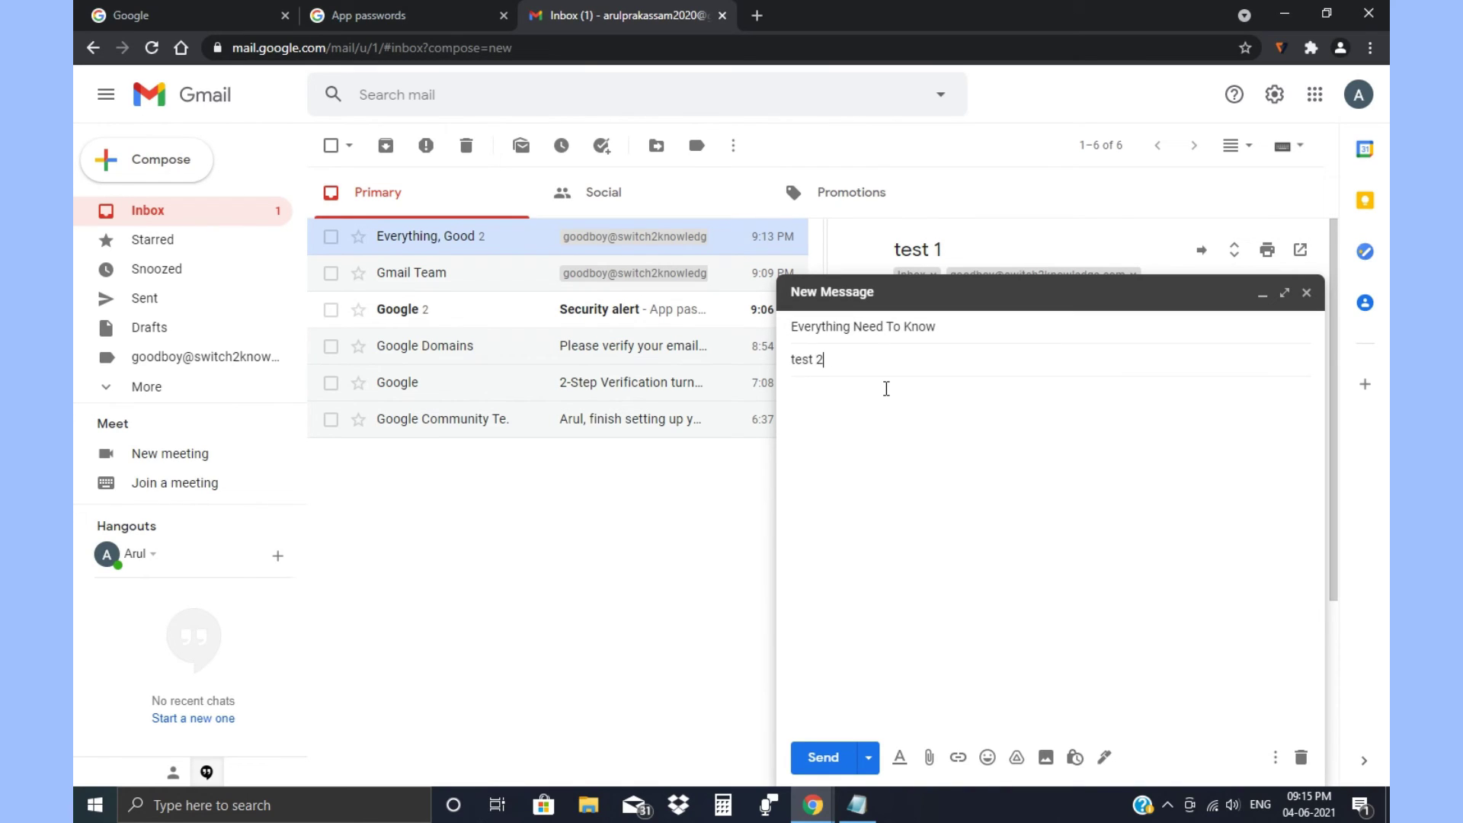
left_click(880, 404)
type("hello")
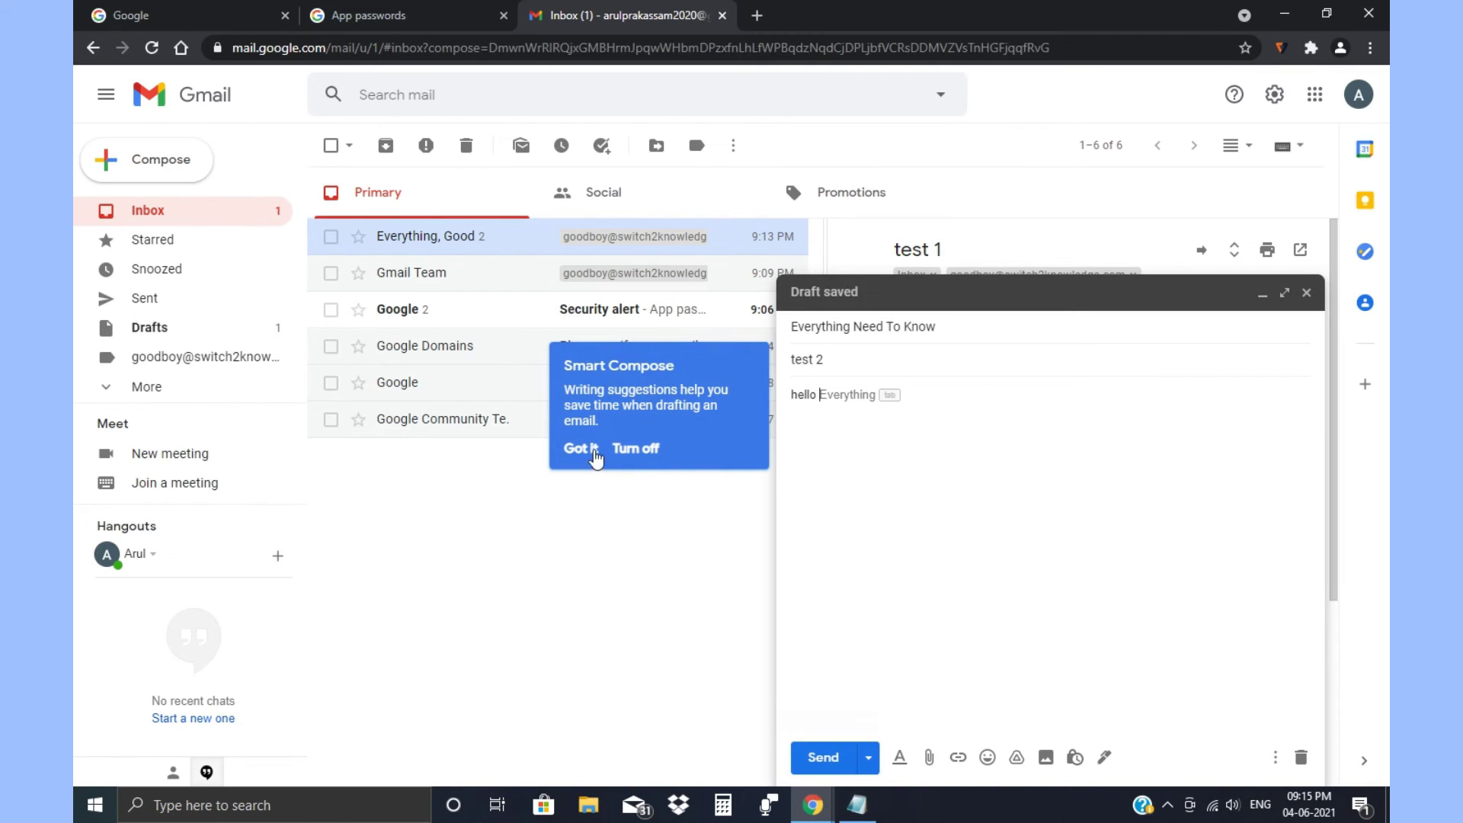
left_click(847, 758)
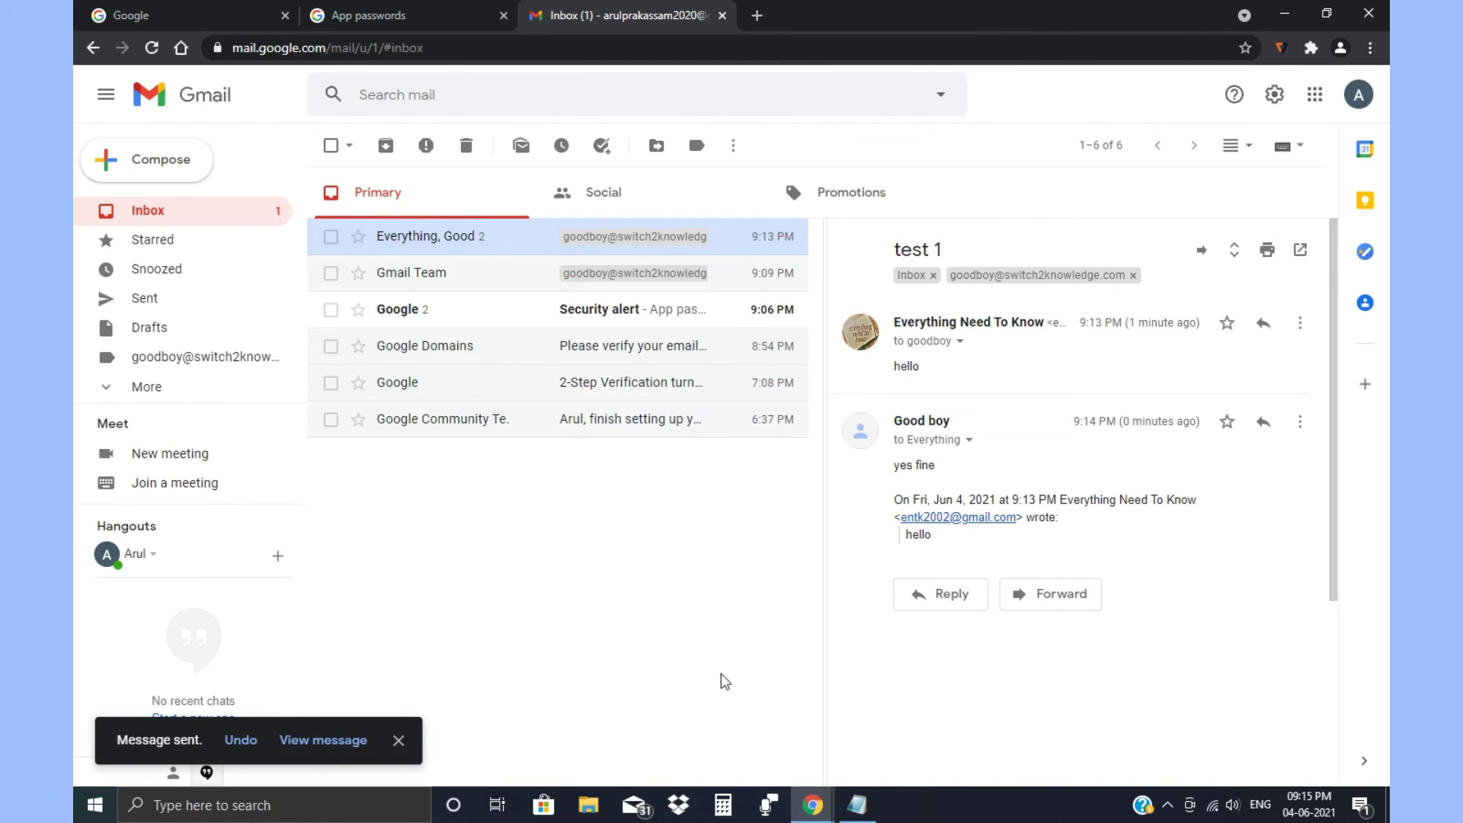
mouse_move(809, 810)
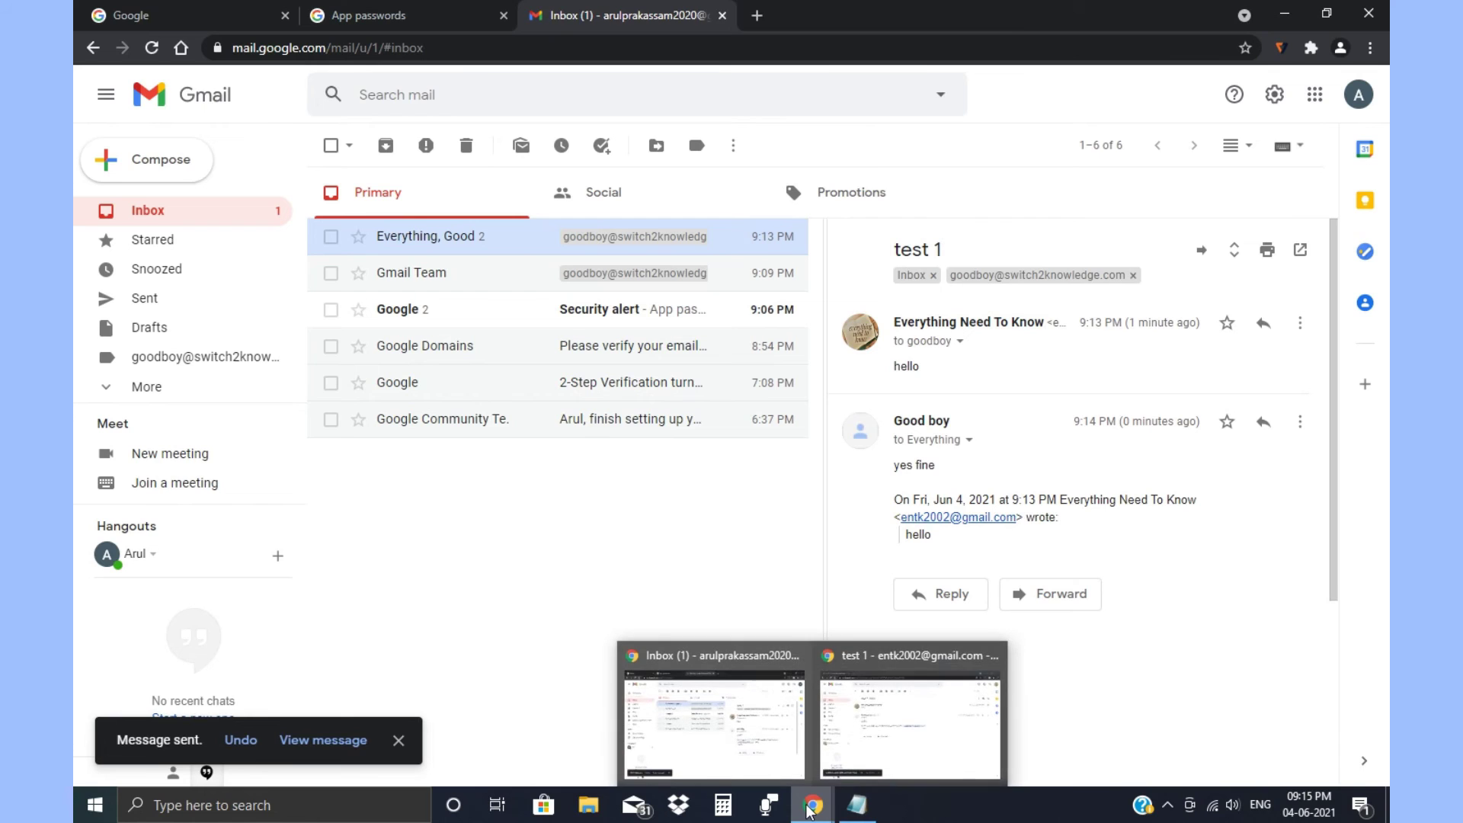
left_click(876, 727)
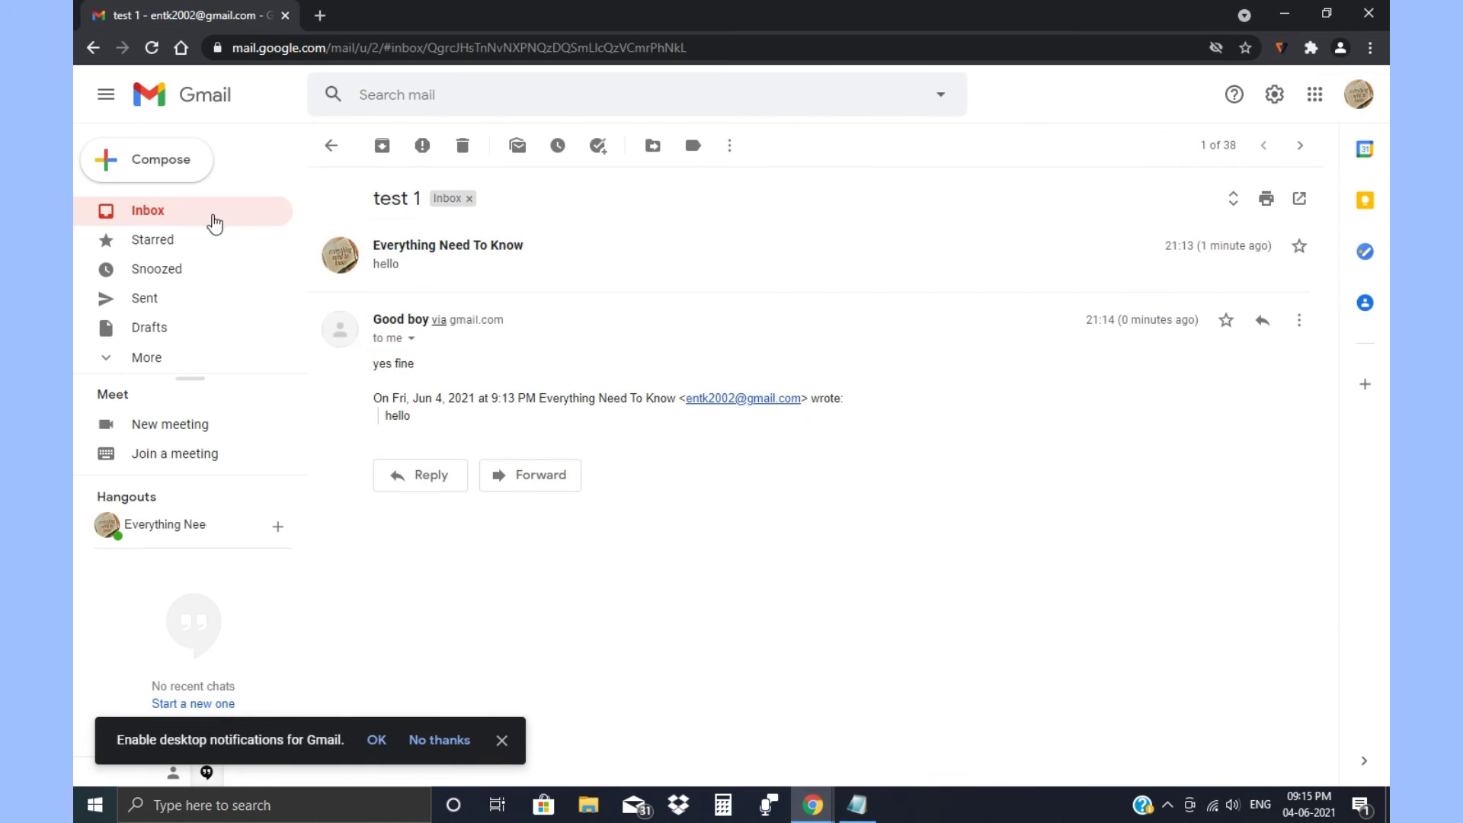
left_click(211, 220)
left_click(393, 150)
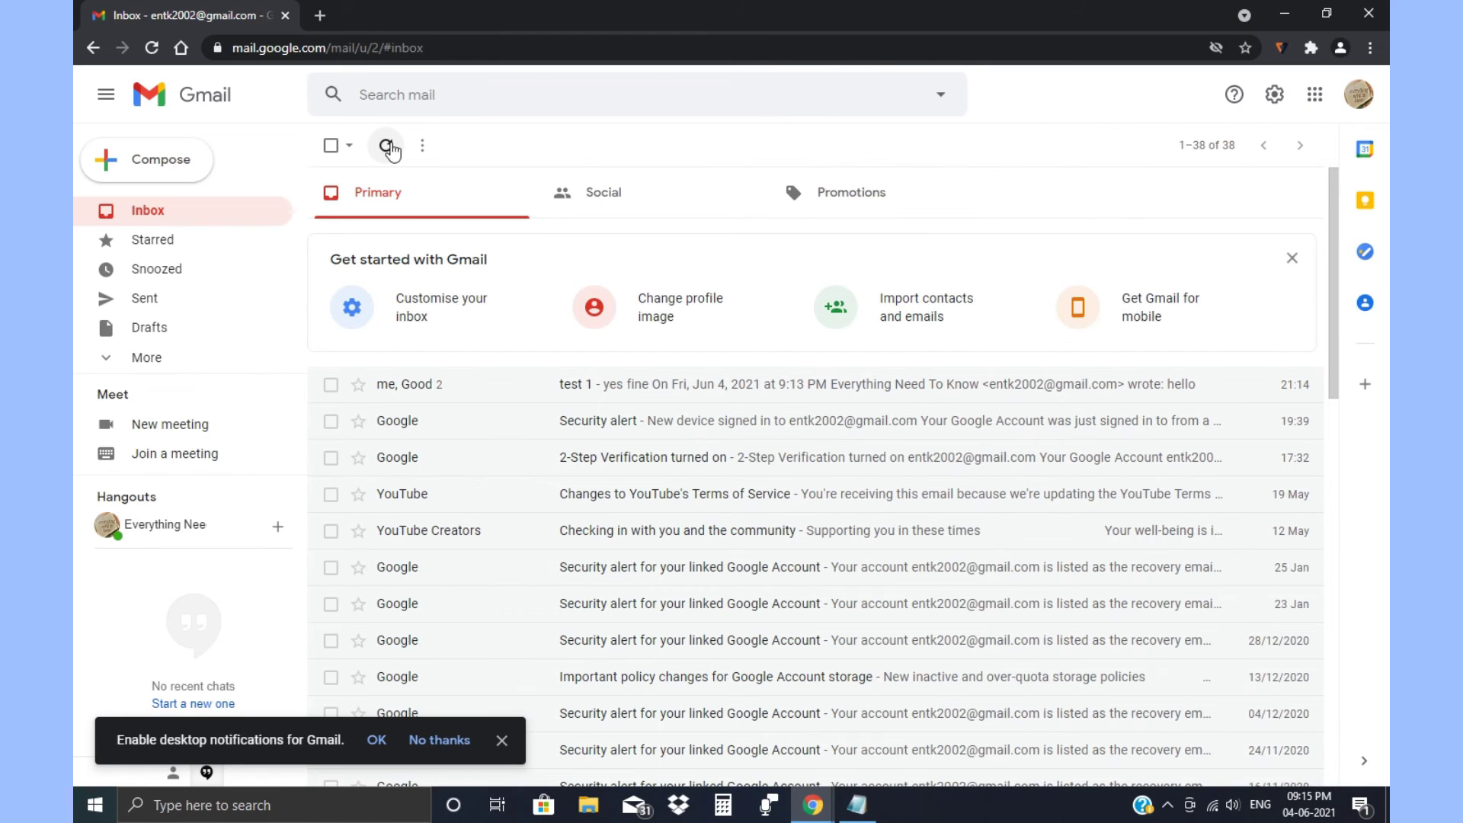
left_click(387, 146)
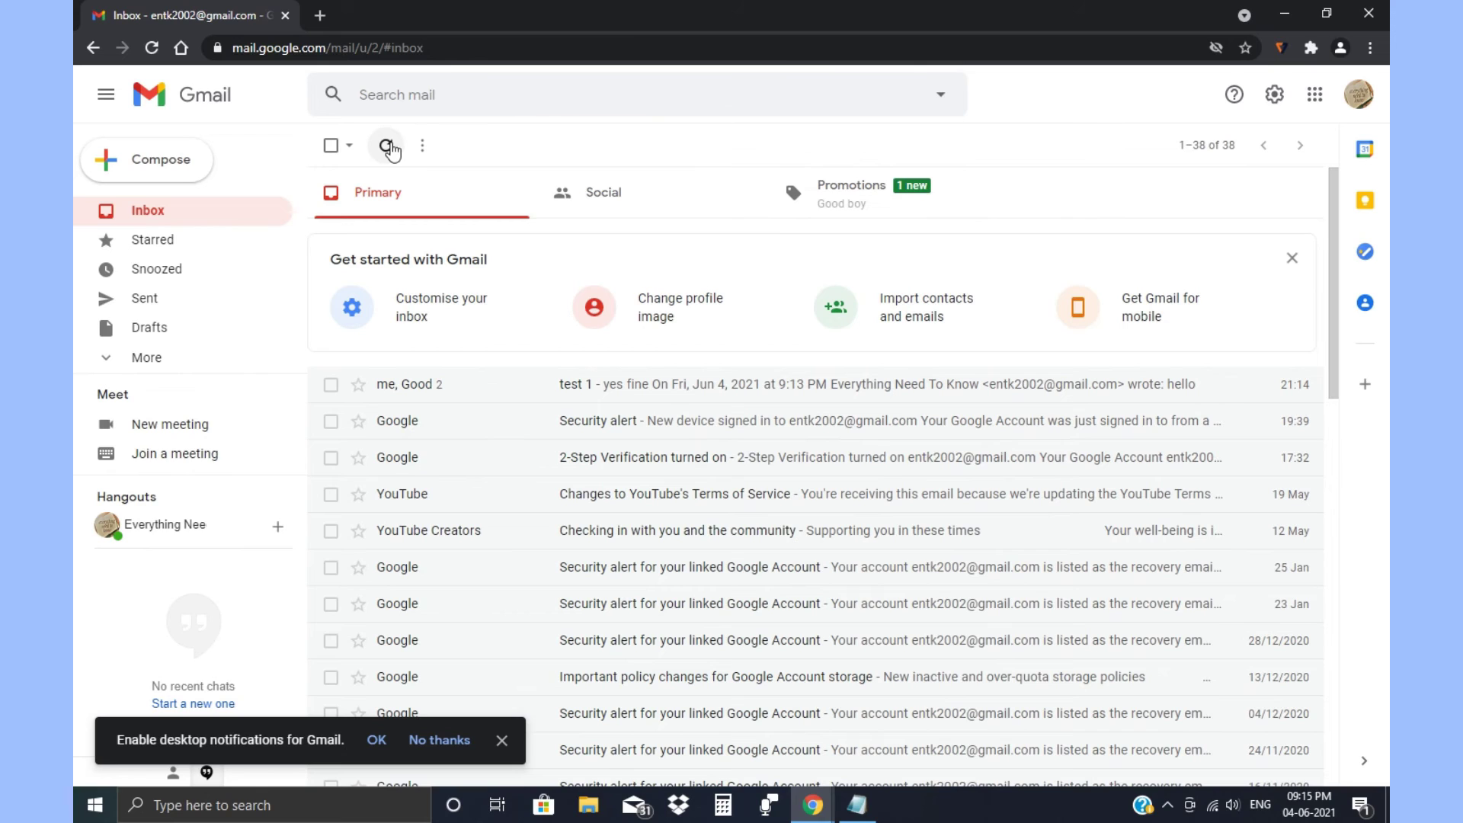
left_click(388, 153)
left_click(388, 151)
left_click(860, 211)
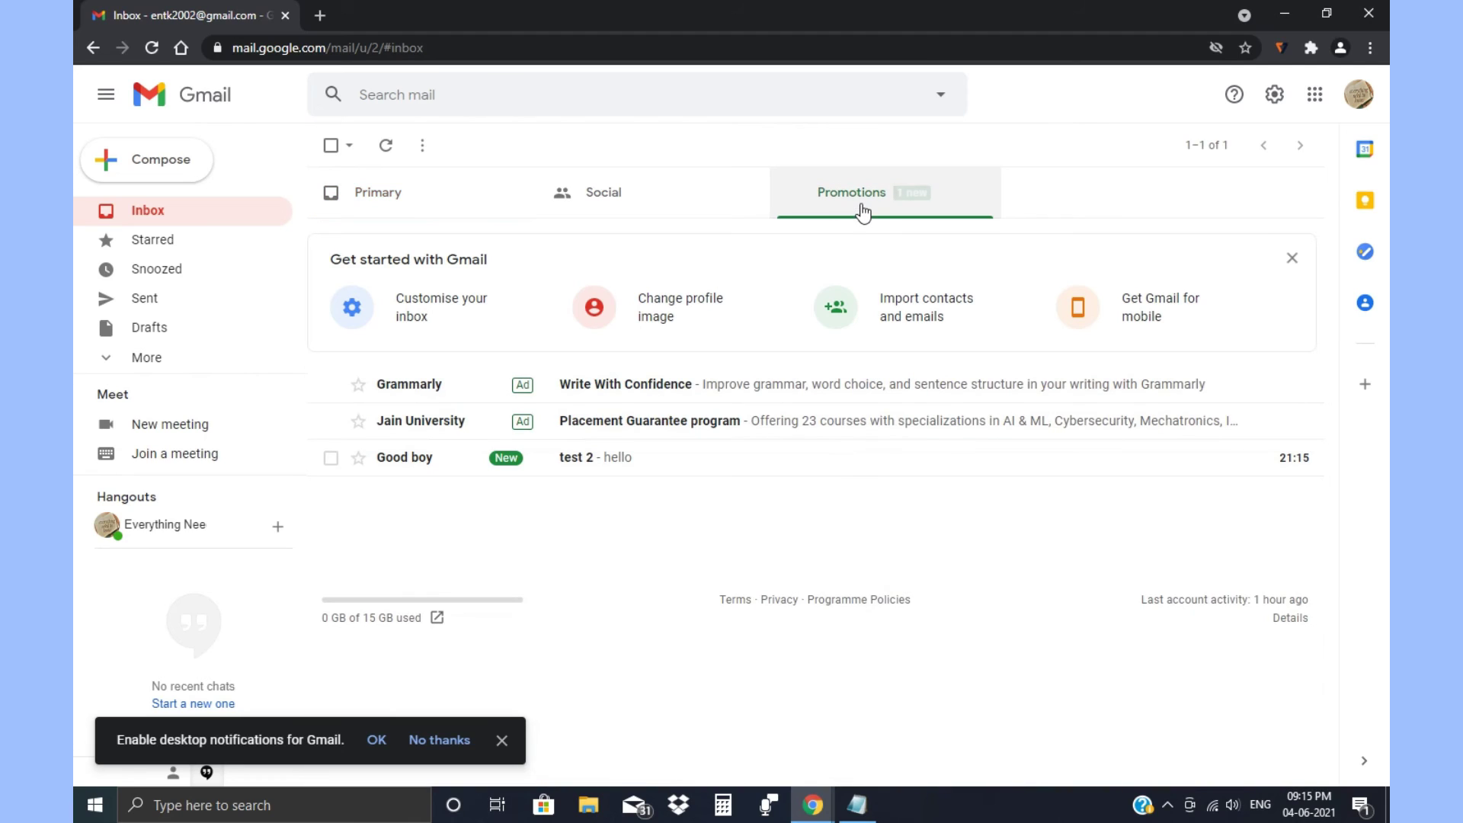
left_click(673, 471)
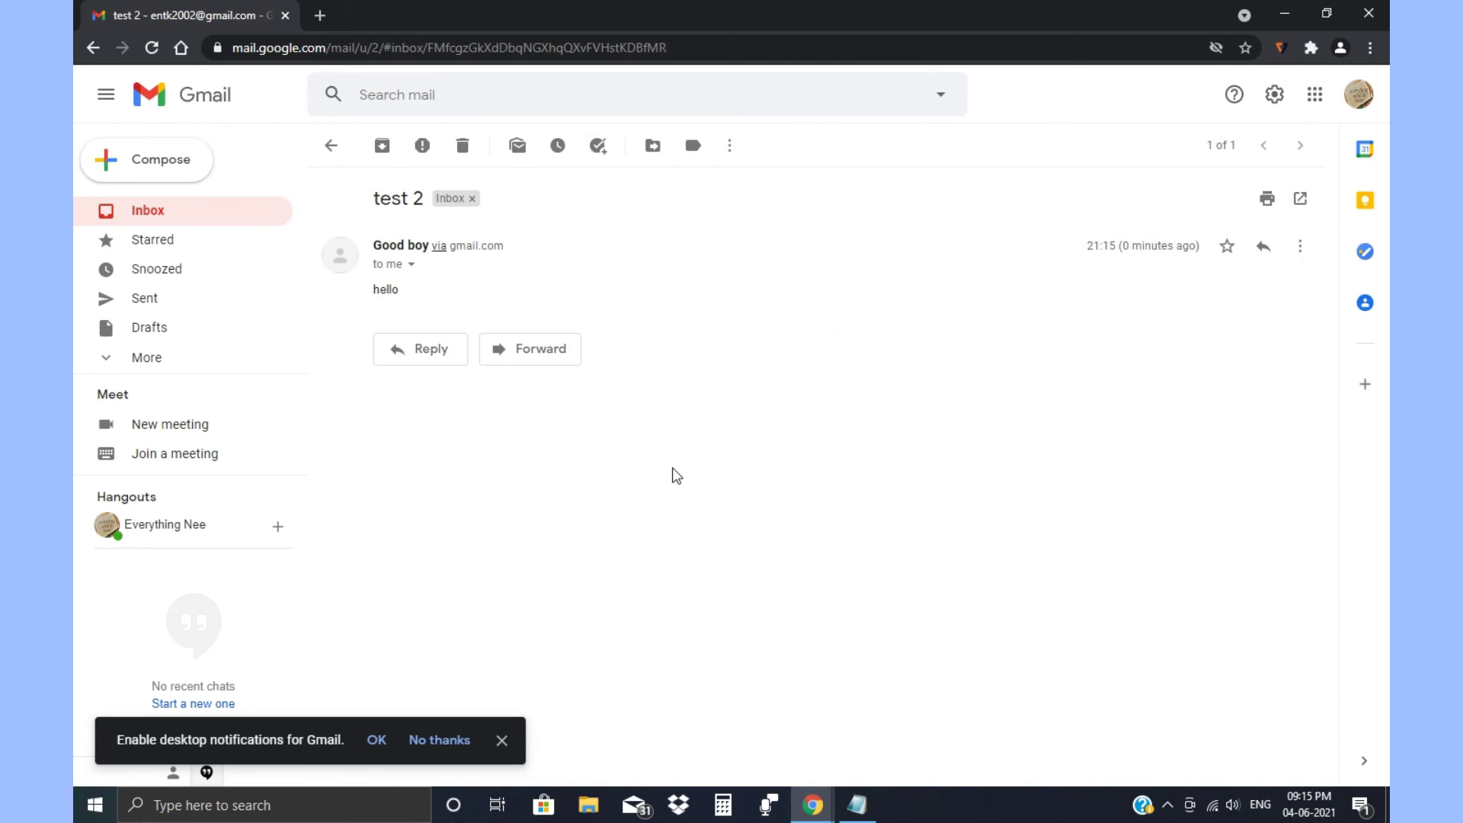
left_click(409, 264)
left_click_drag(566, 300, 766, 302)
left_click(597, 308)
left_click_drag(565, 293, 763, 299)
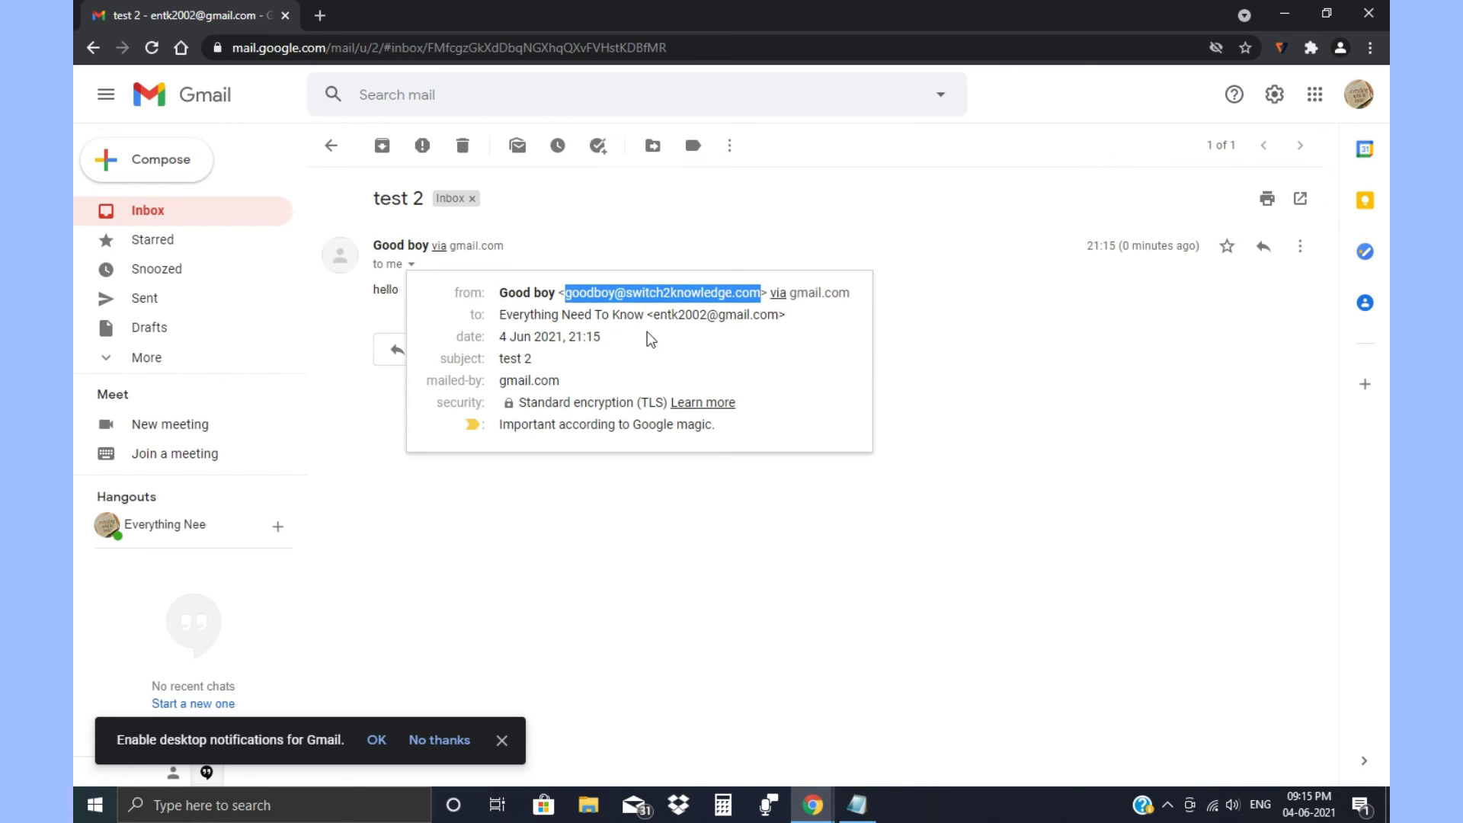
left_click(884, 442)
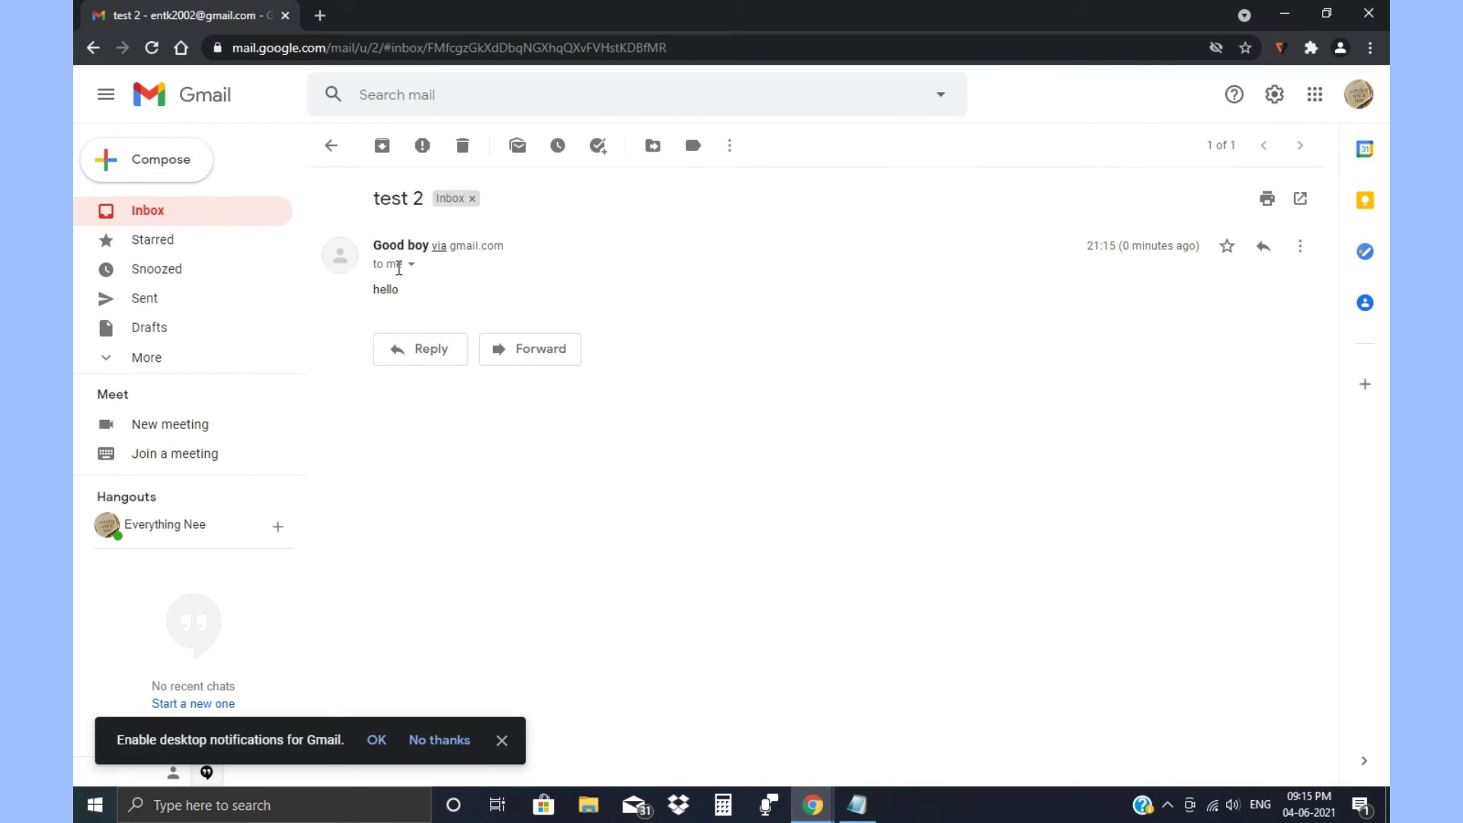
left_click_drag(369, 202, 428, 206)
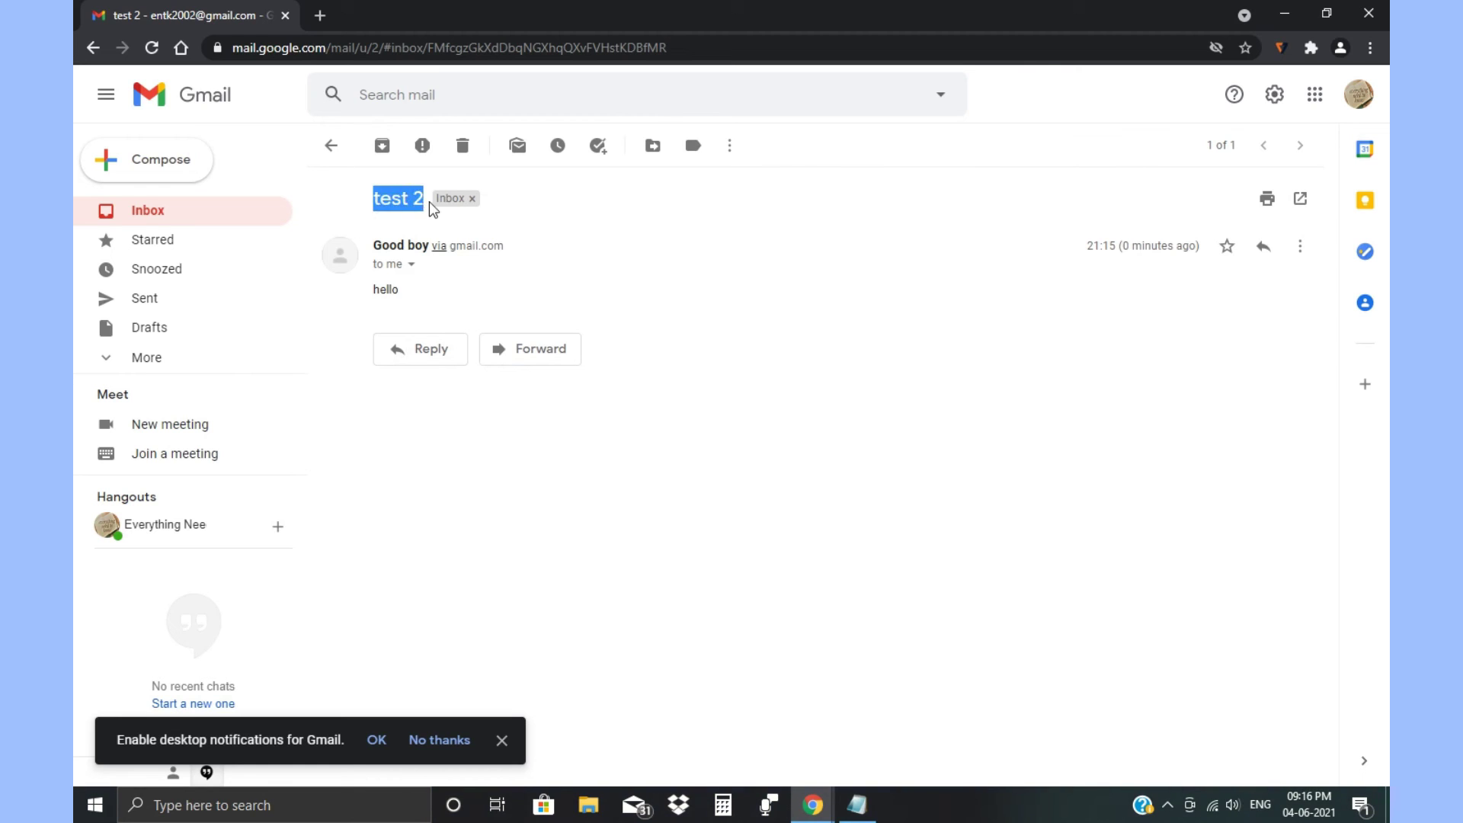
left_click(537, 451)
left_click(812, 805)
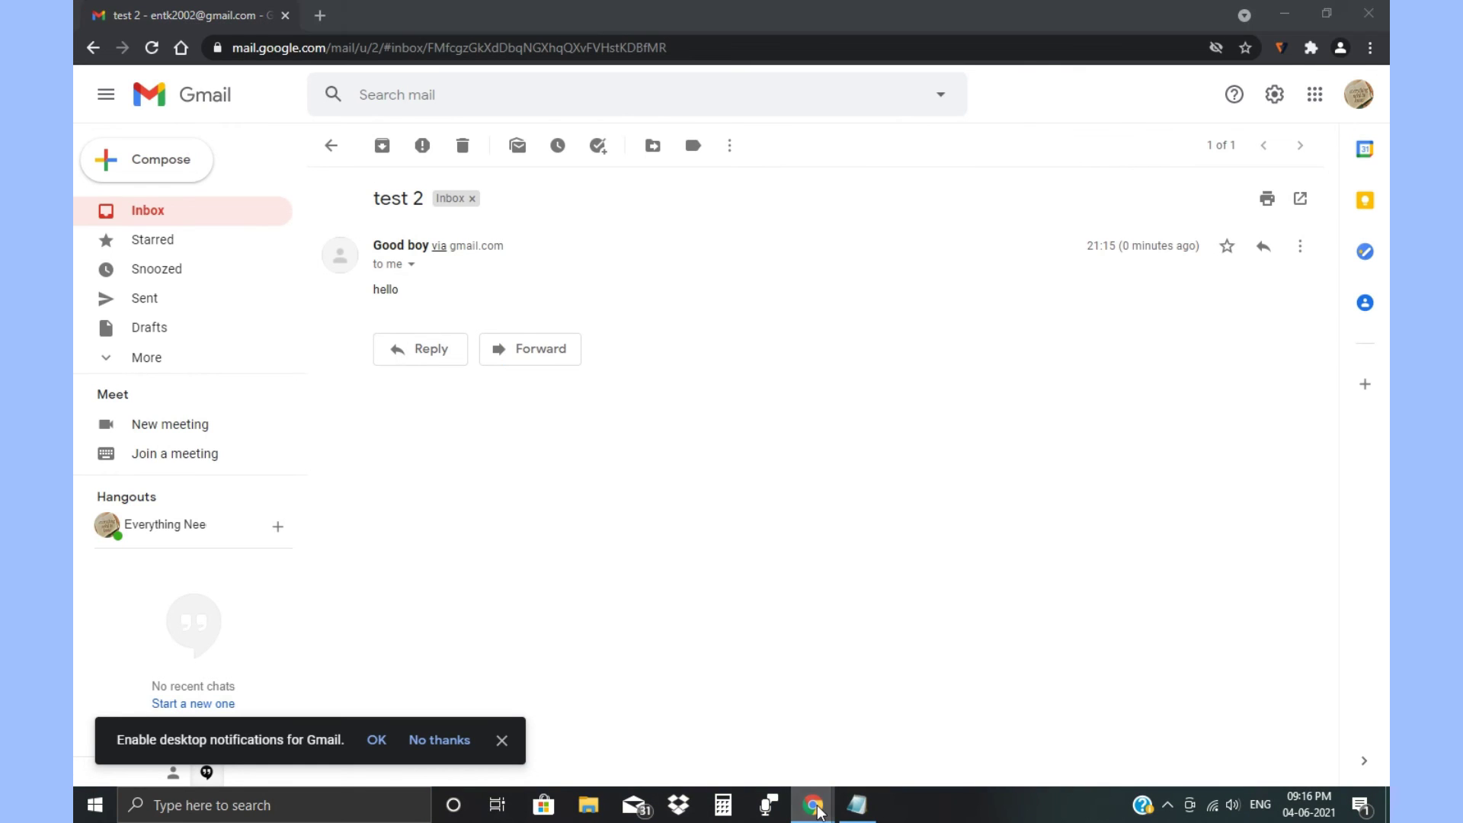
left_click(752, 722)
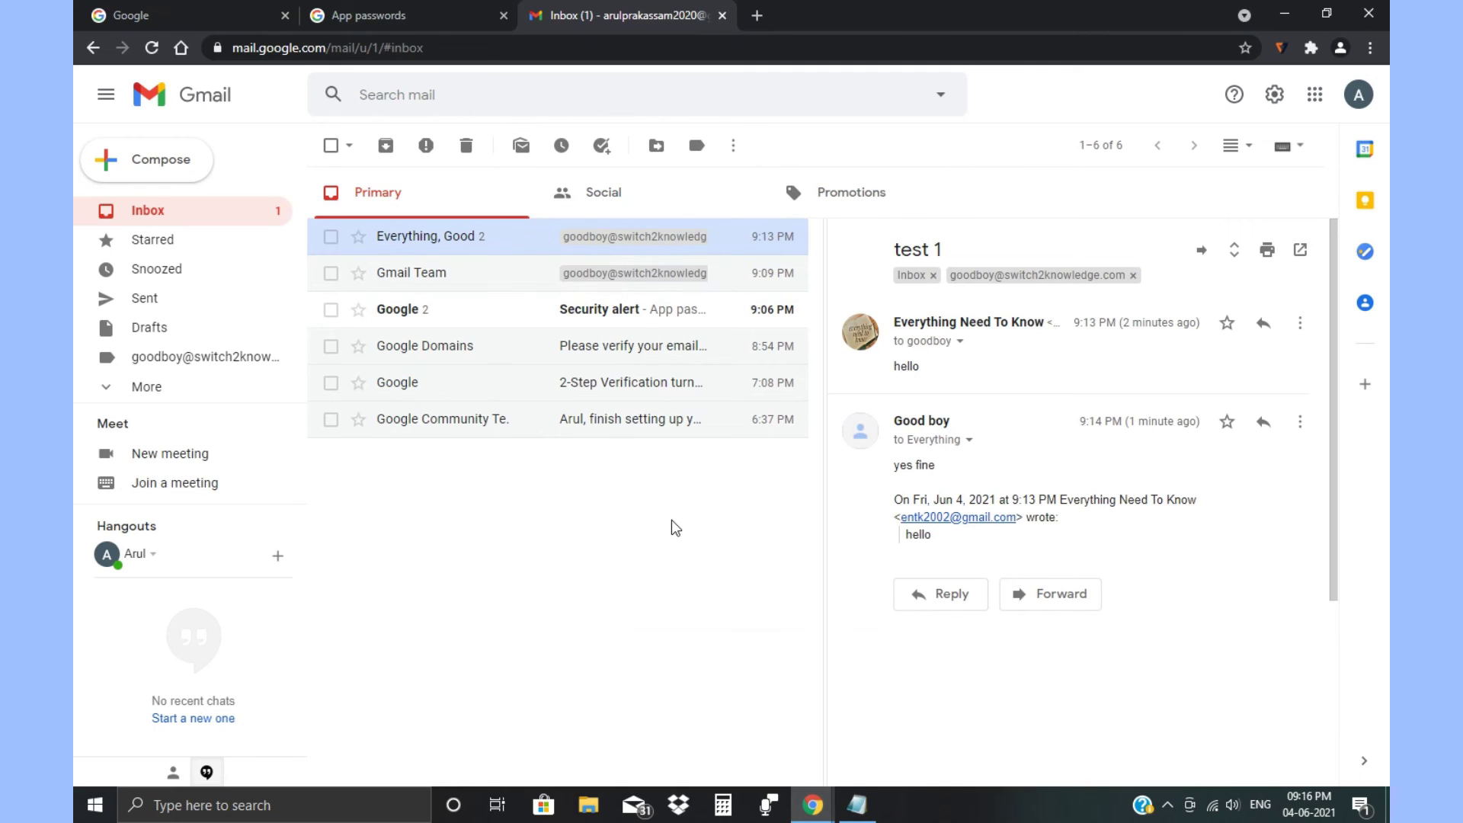
left_click(384, 14)
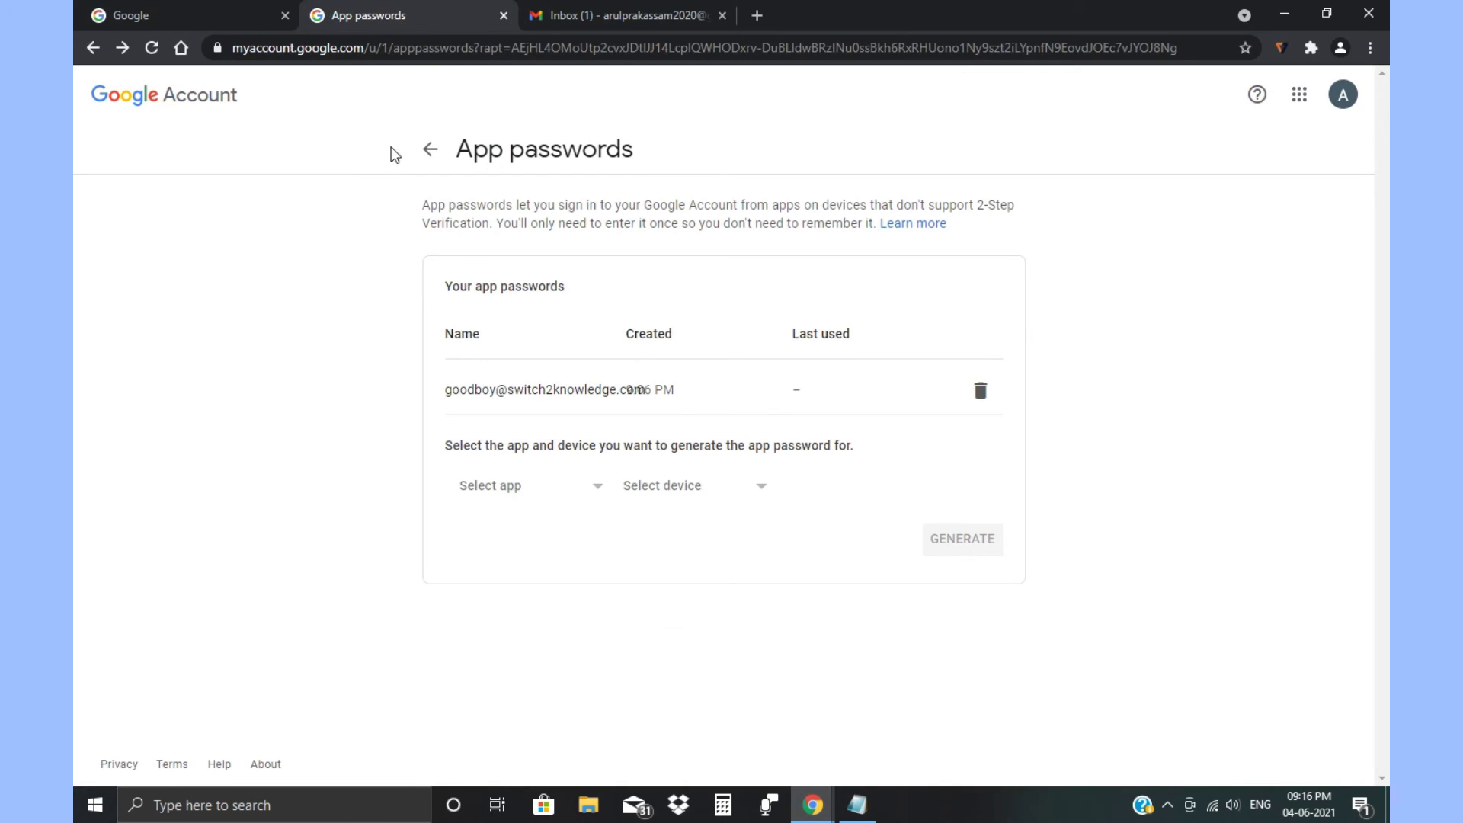
left_click(428, 149)
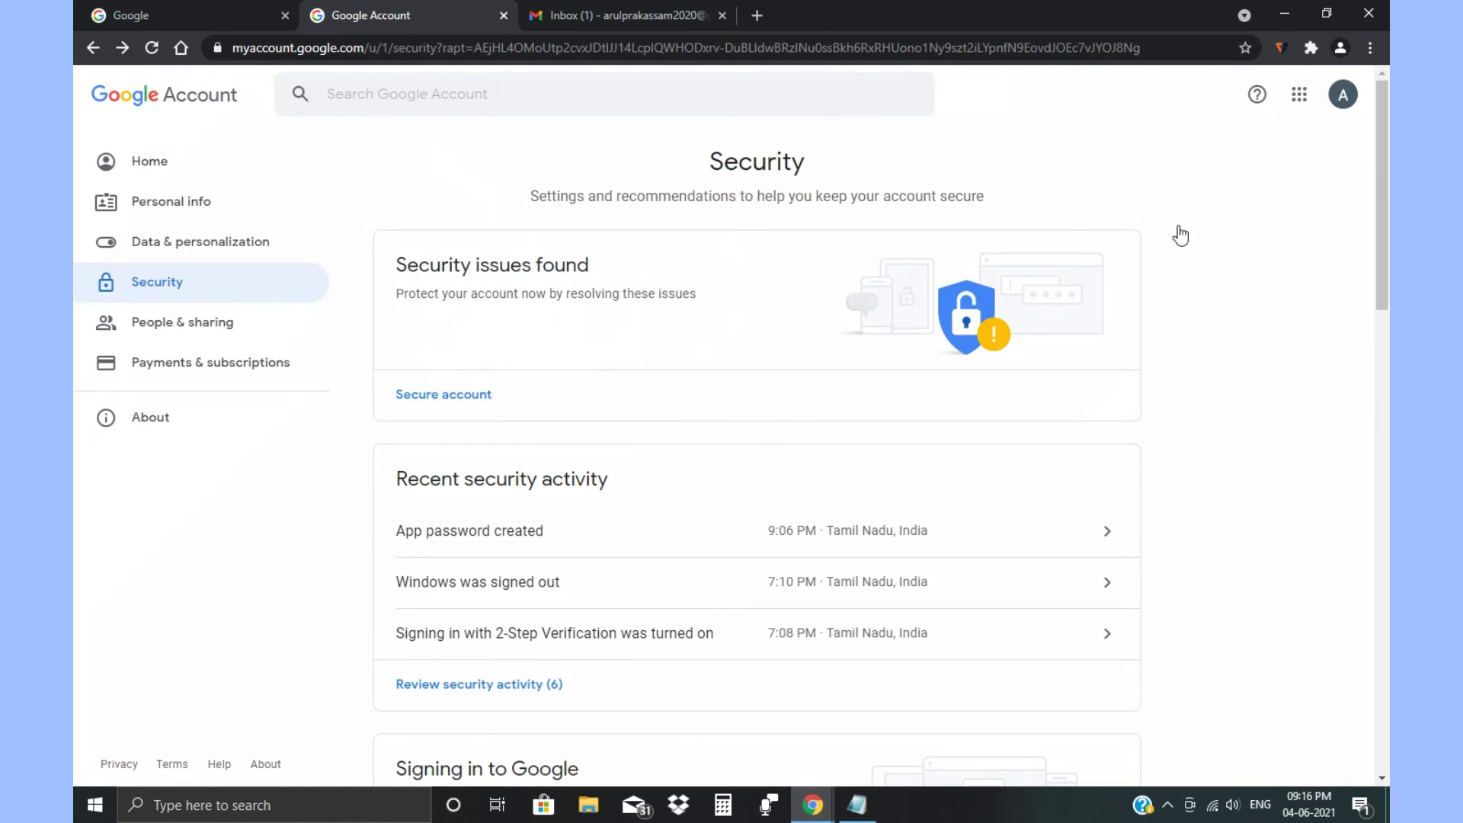
left_click(475, 400)
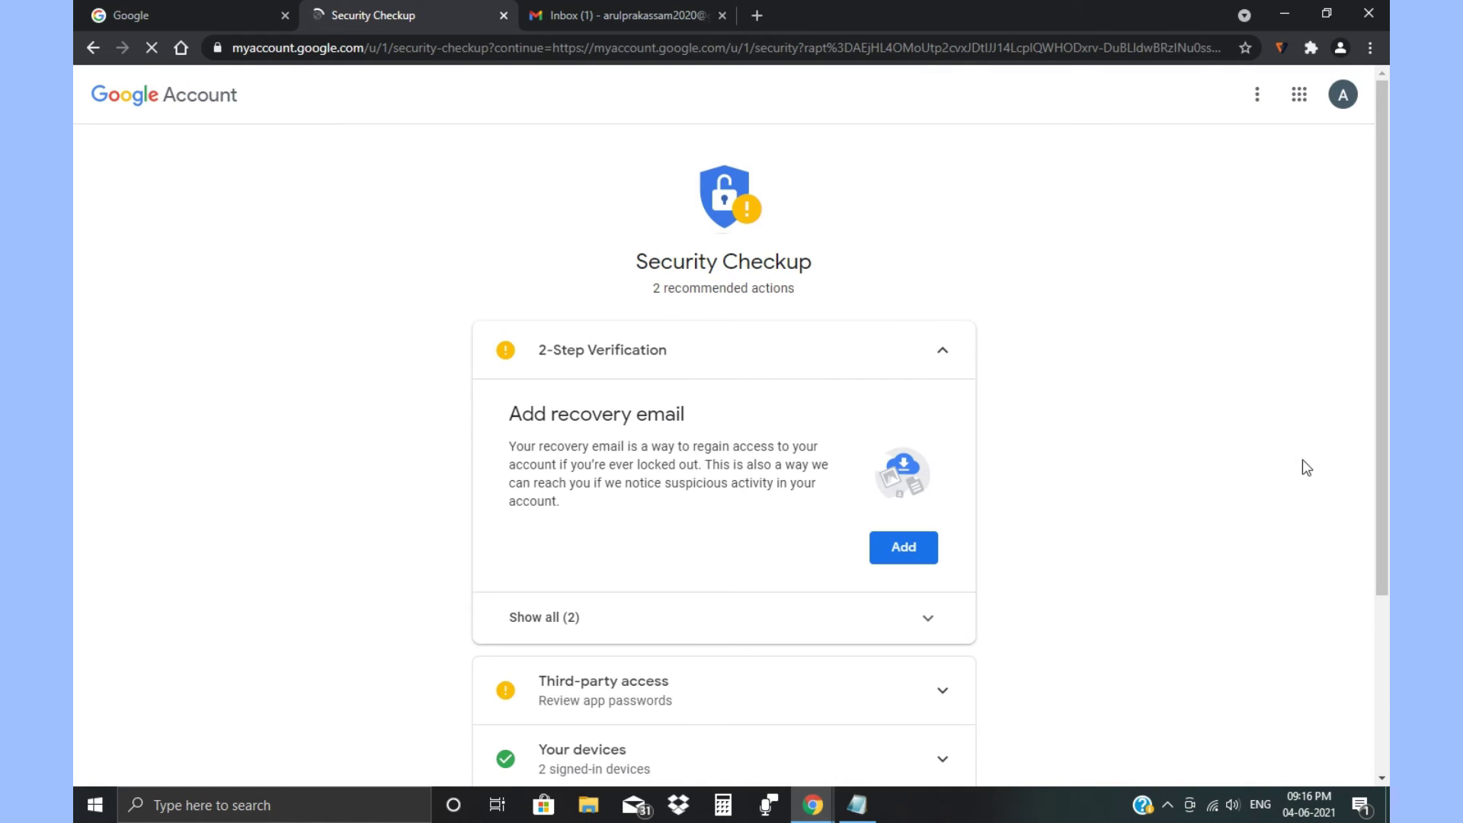
left_click_drag(1382, 444, 1380, 621)
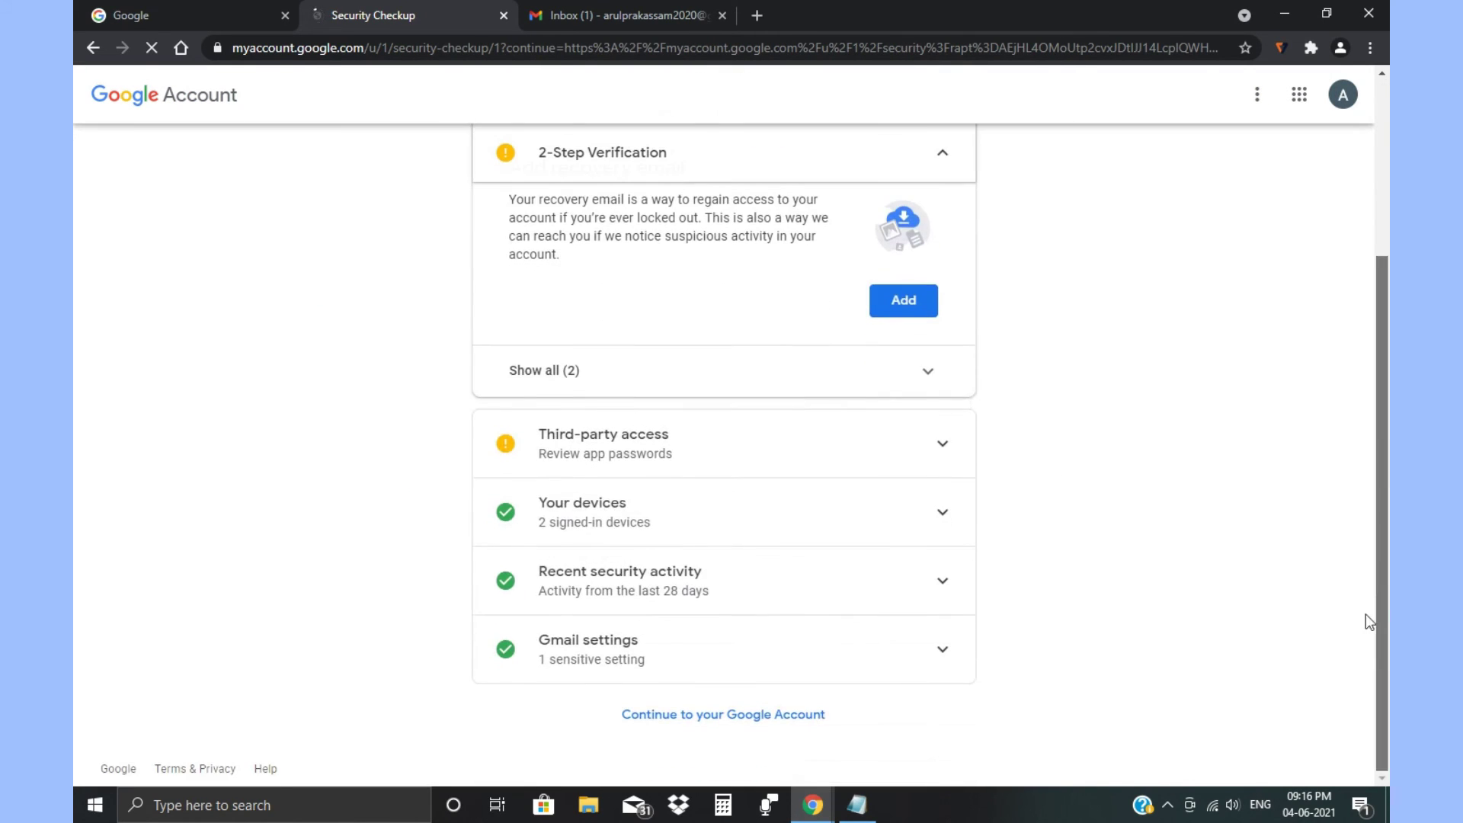
left_click(942, 449)
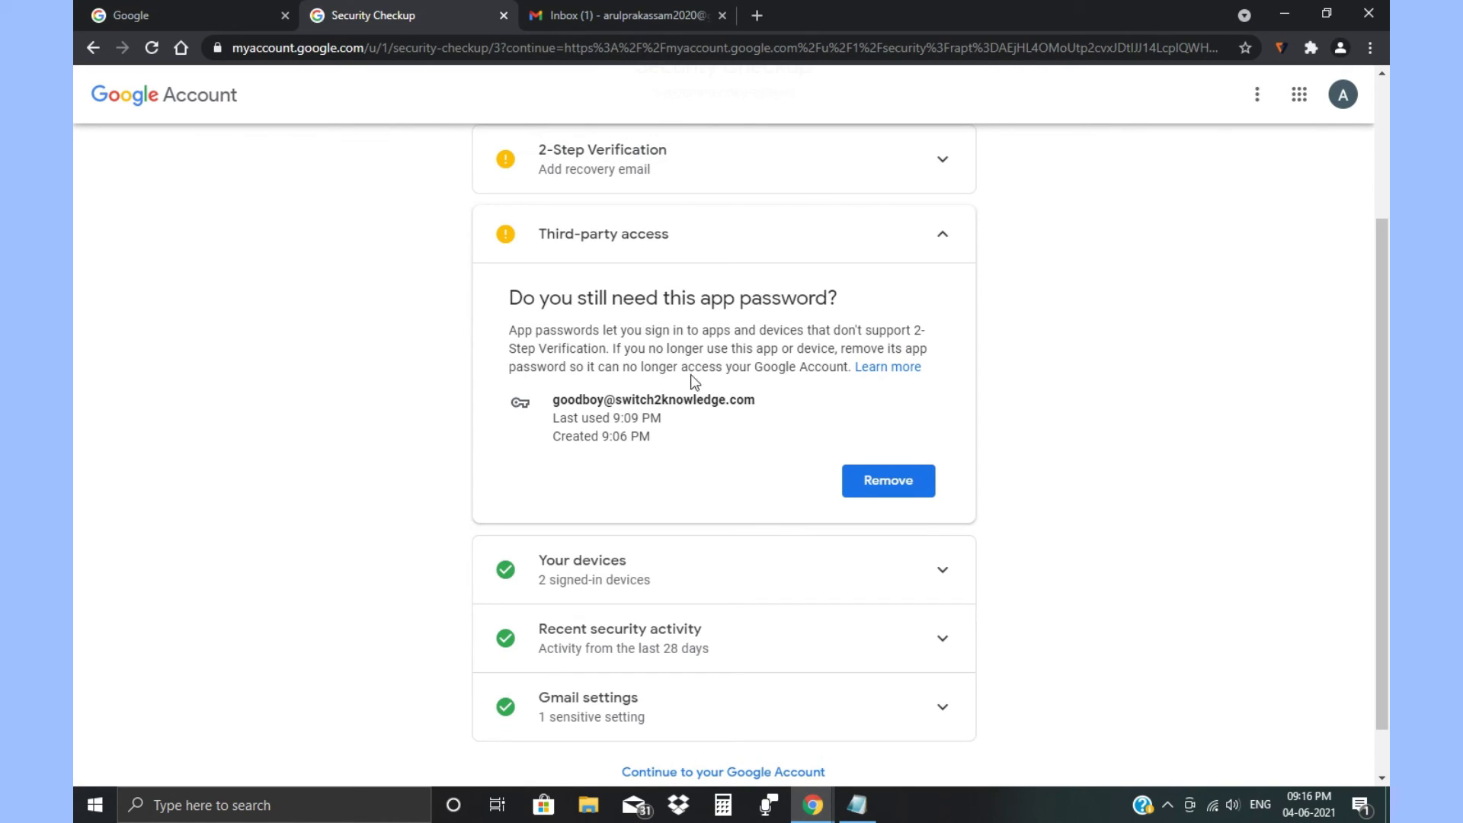
left_click_drag(1388, 384, 1388, 305)
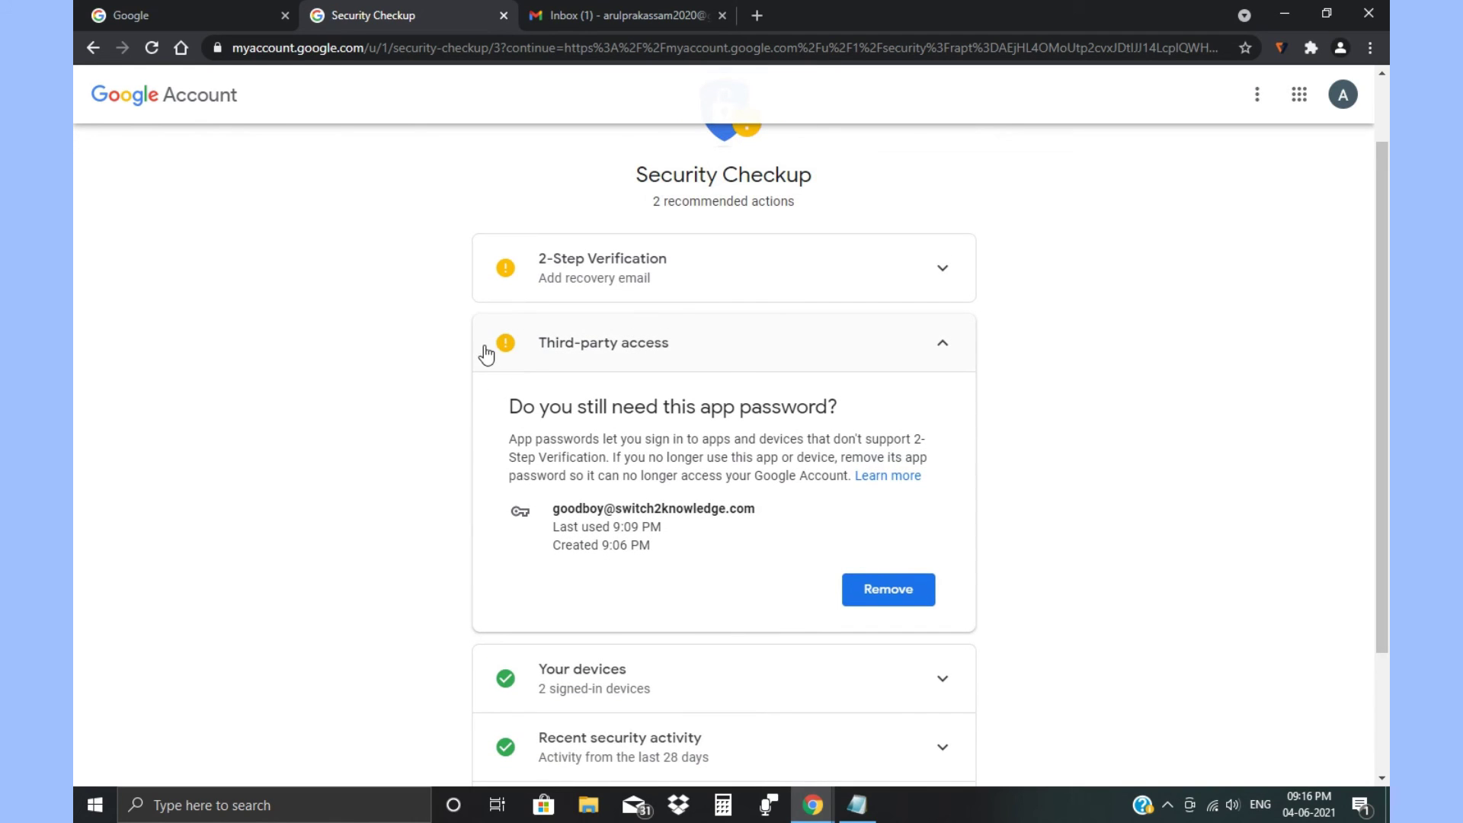
left_click_drag(1383, 390, 1383, 445)
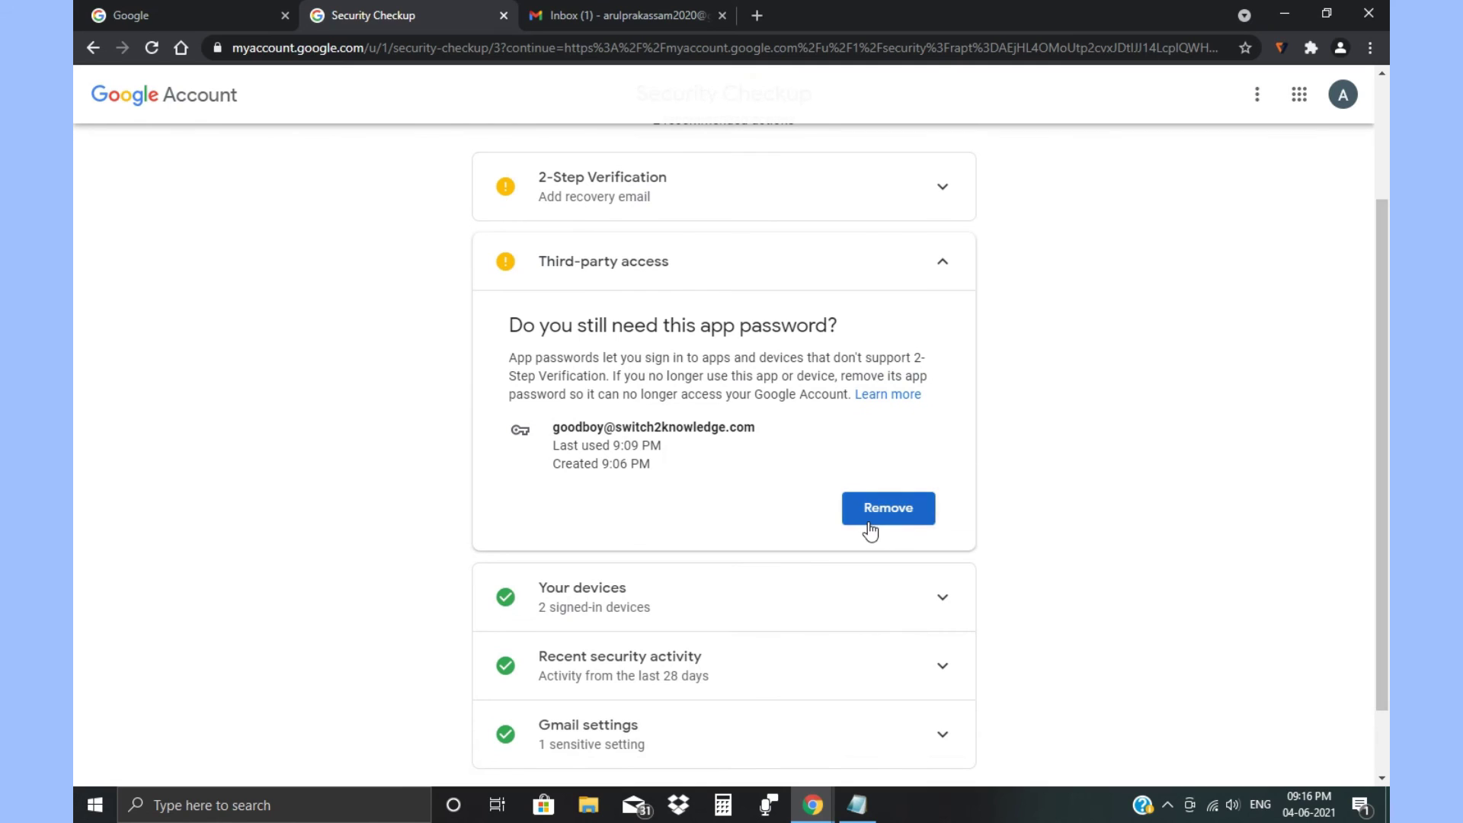
left_click(662, 12)
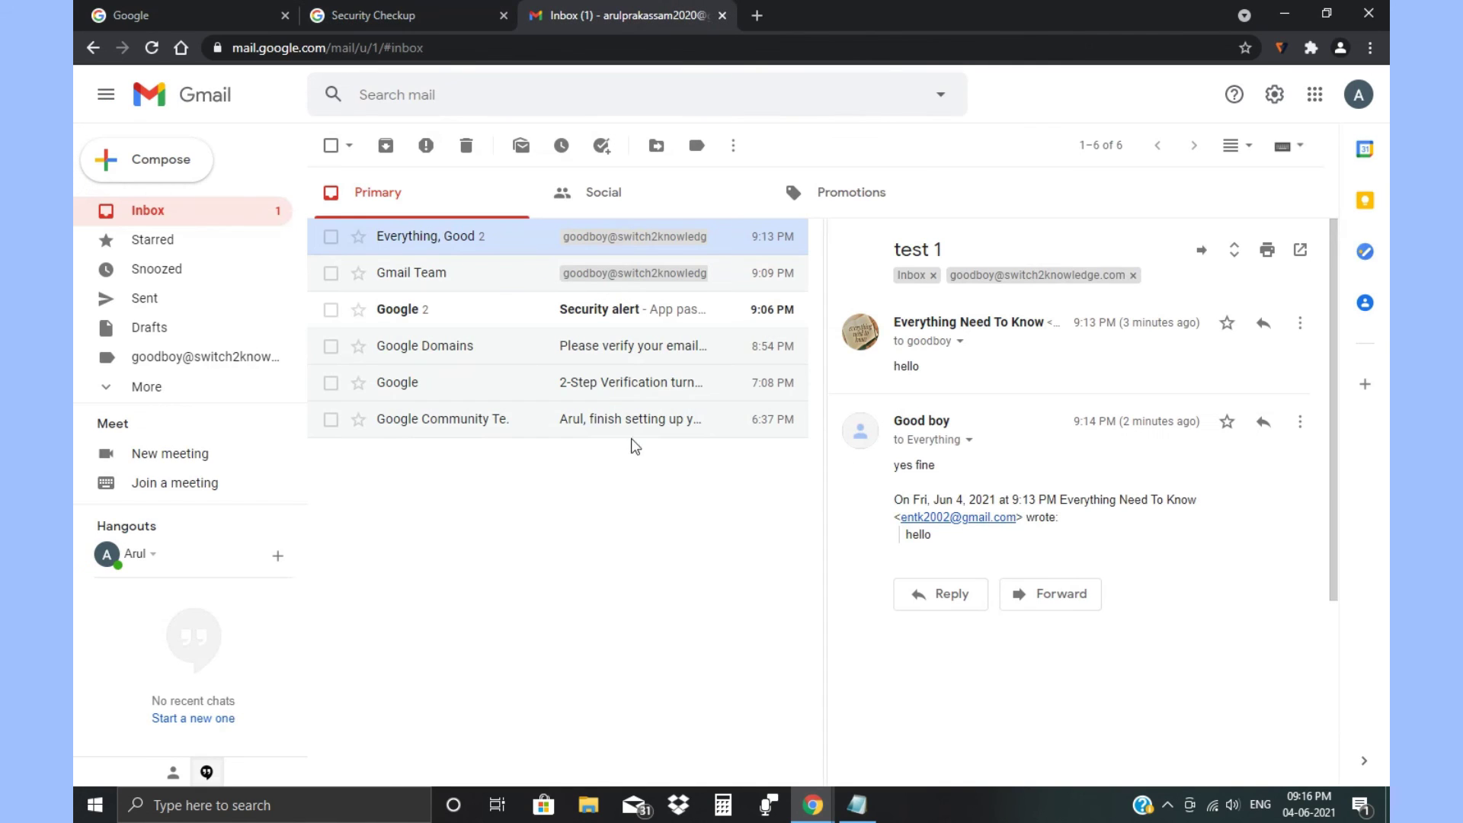